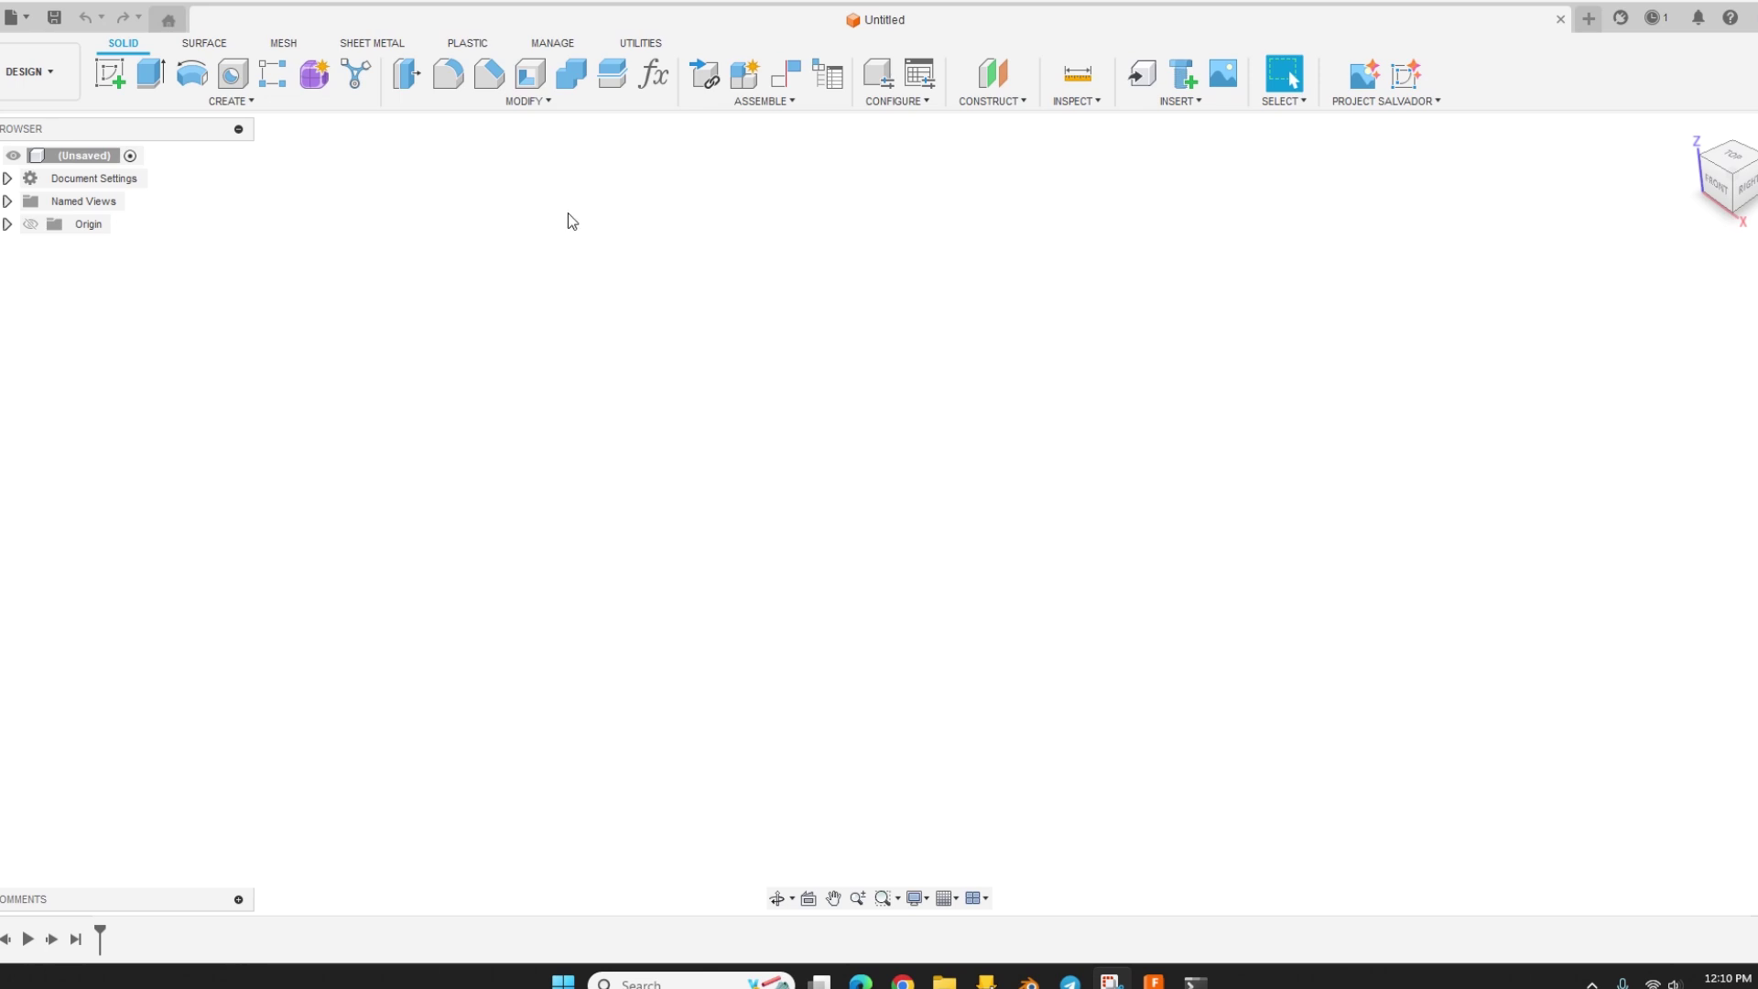
# Step: Create a sphere centred on the origin with an 8 mm diameter
pyautogui.click(226, 102)
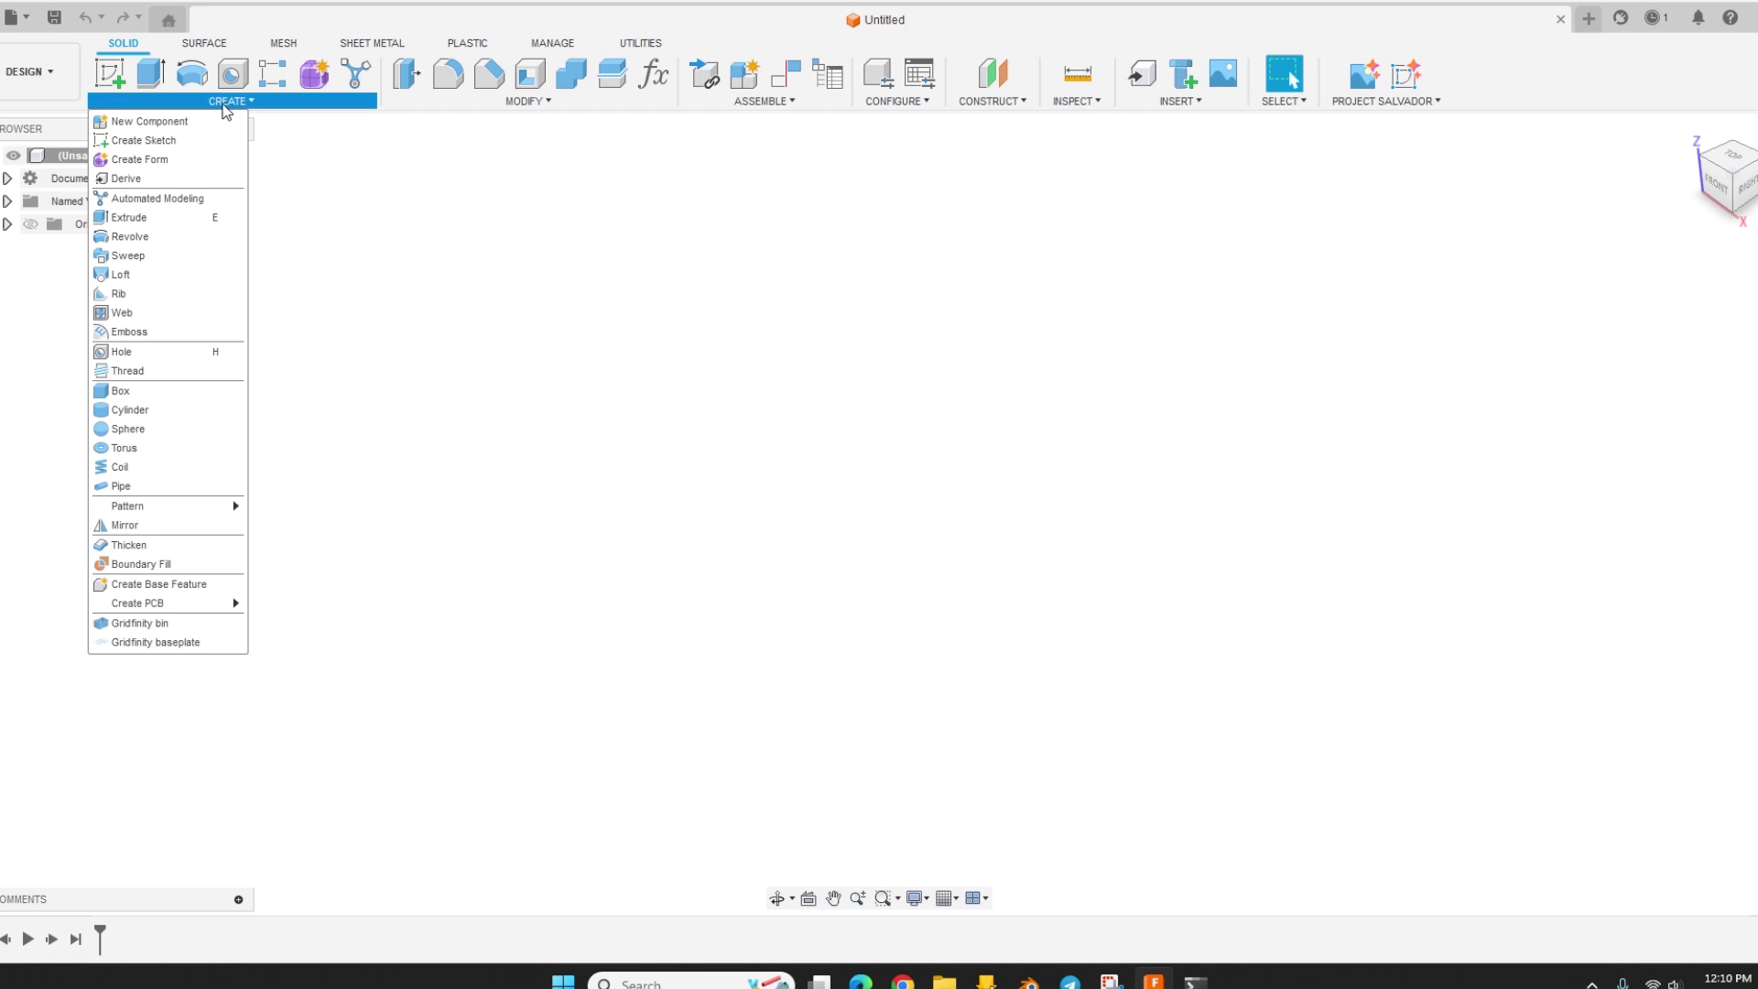
pyautogui.click(142, 430)
pyautogui.click(980, 503)
pyautogui.click(879, 514)
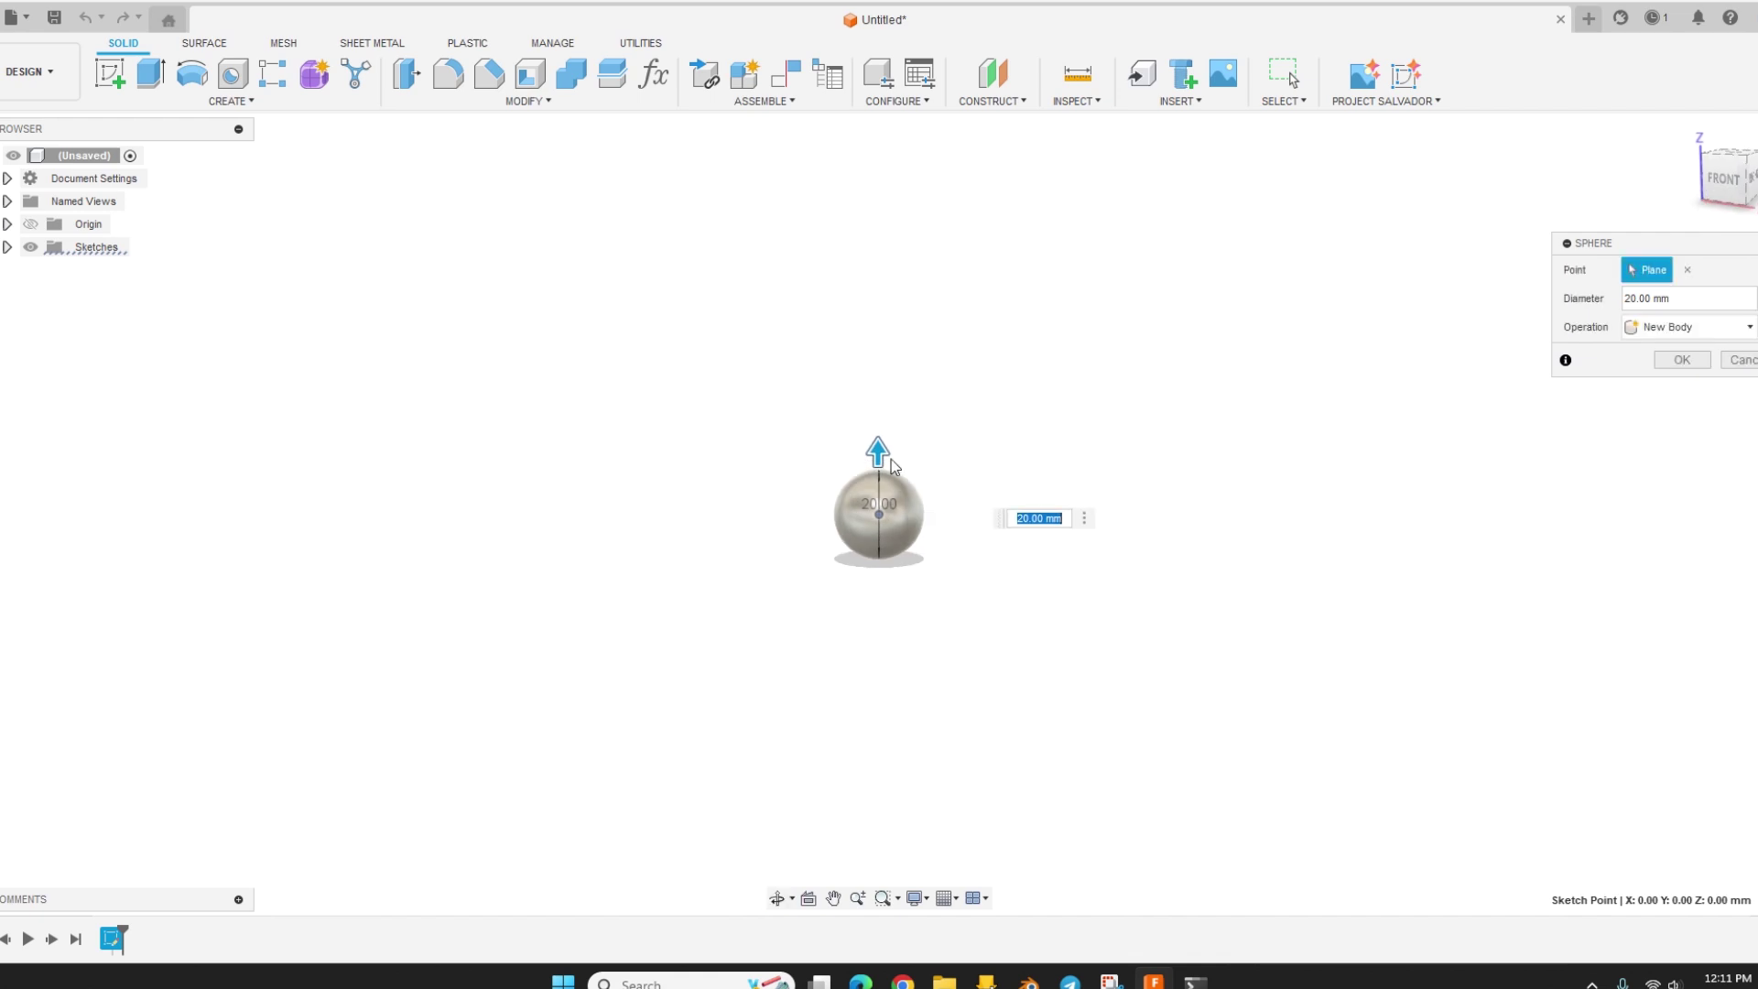
pyautogui.moveTo(877, 448); pyautogui.dragTo(877, 472)
pyautogui.write('8')
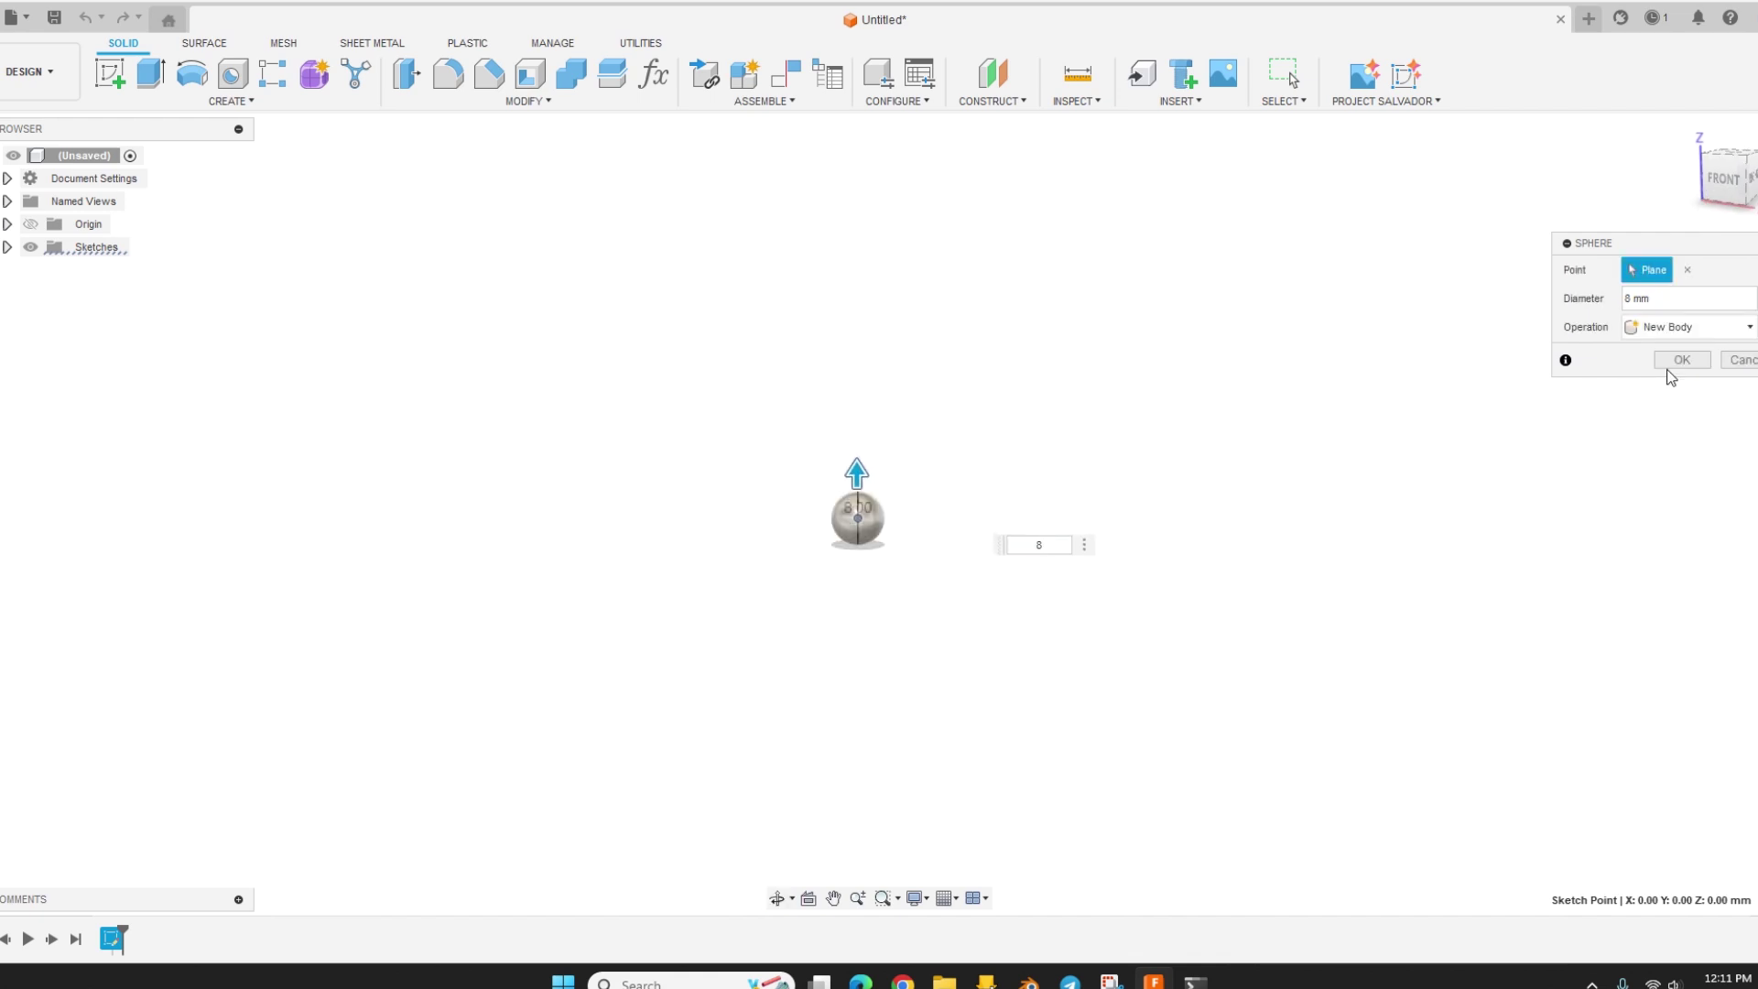
pyautogui.click(1680, 360)
pyautogui.scroll(3, 844, 461)
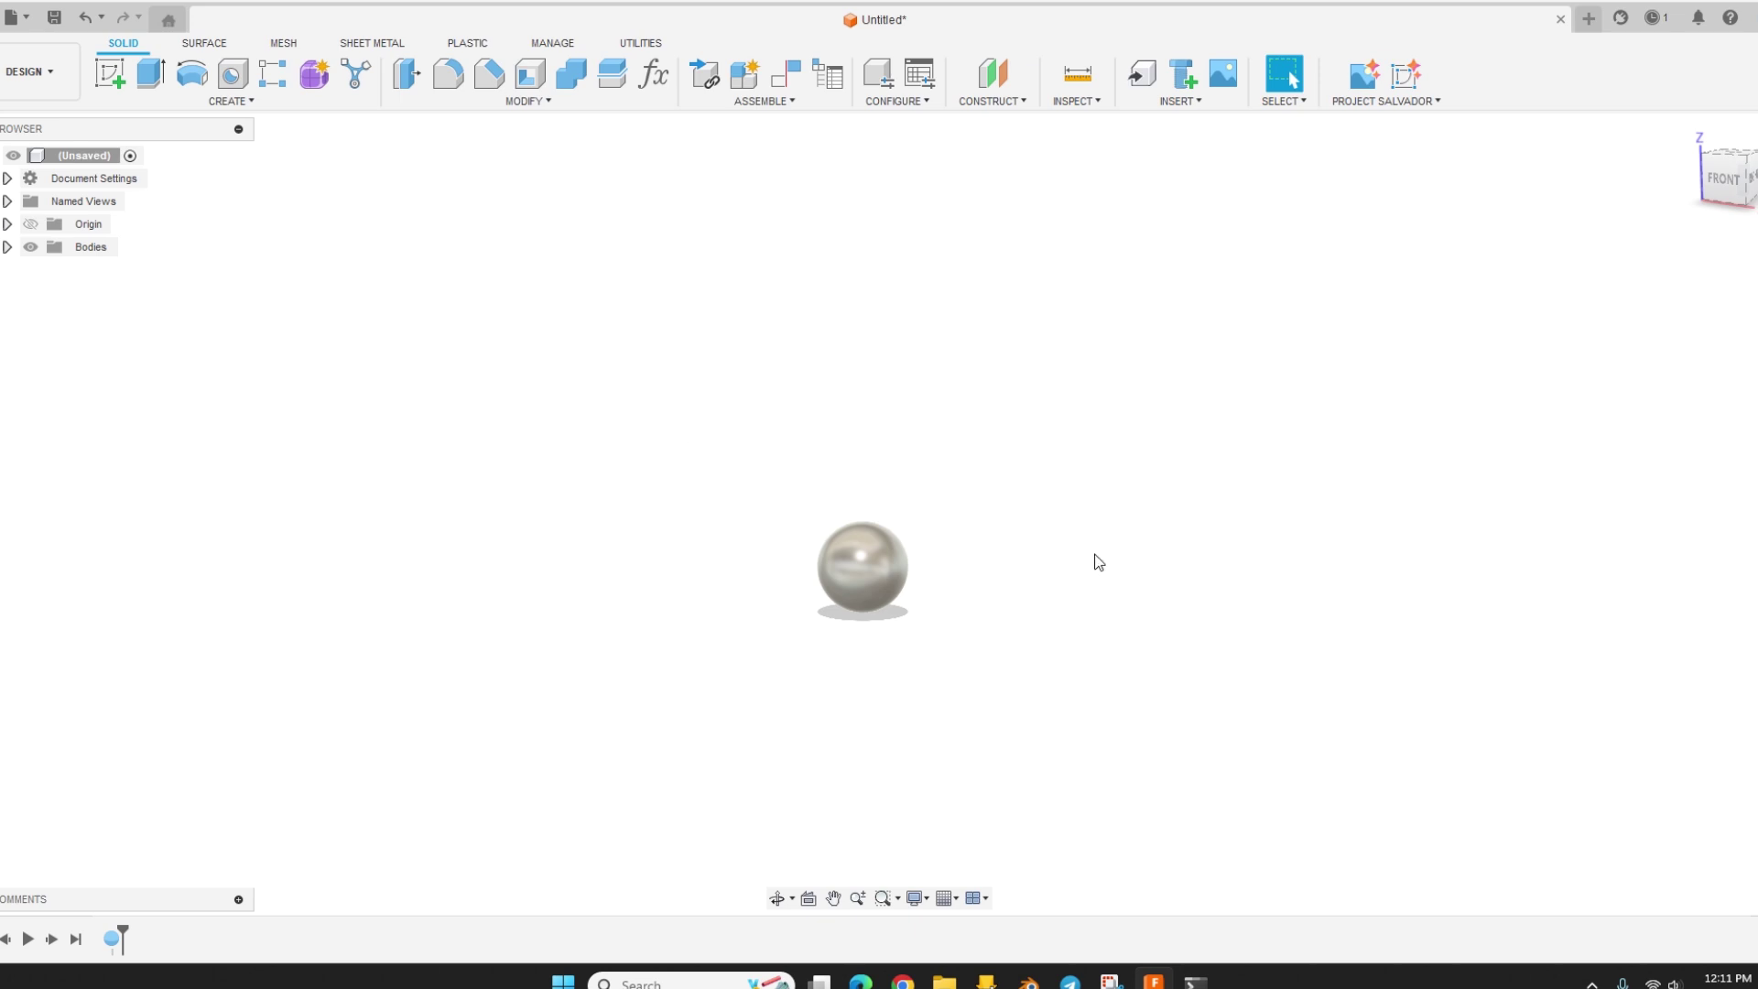
# Step: Add an offset construction plane 3 mm above the XY plane
pyautogui.keyDown('shift'); pyautogui.moveTo(1099, 561); pyautogui.dragTo(1093, 588, button='middle'); pyautogui.keyUp('shift')
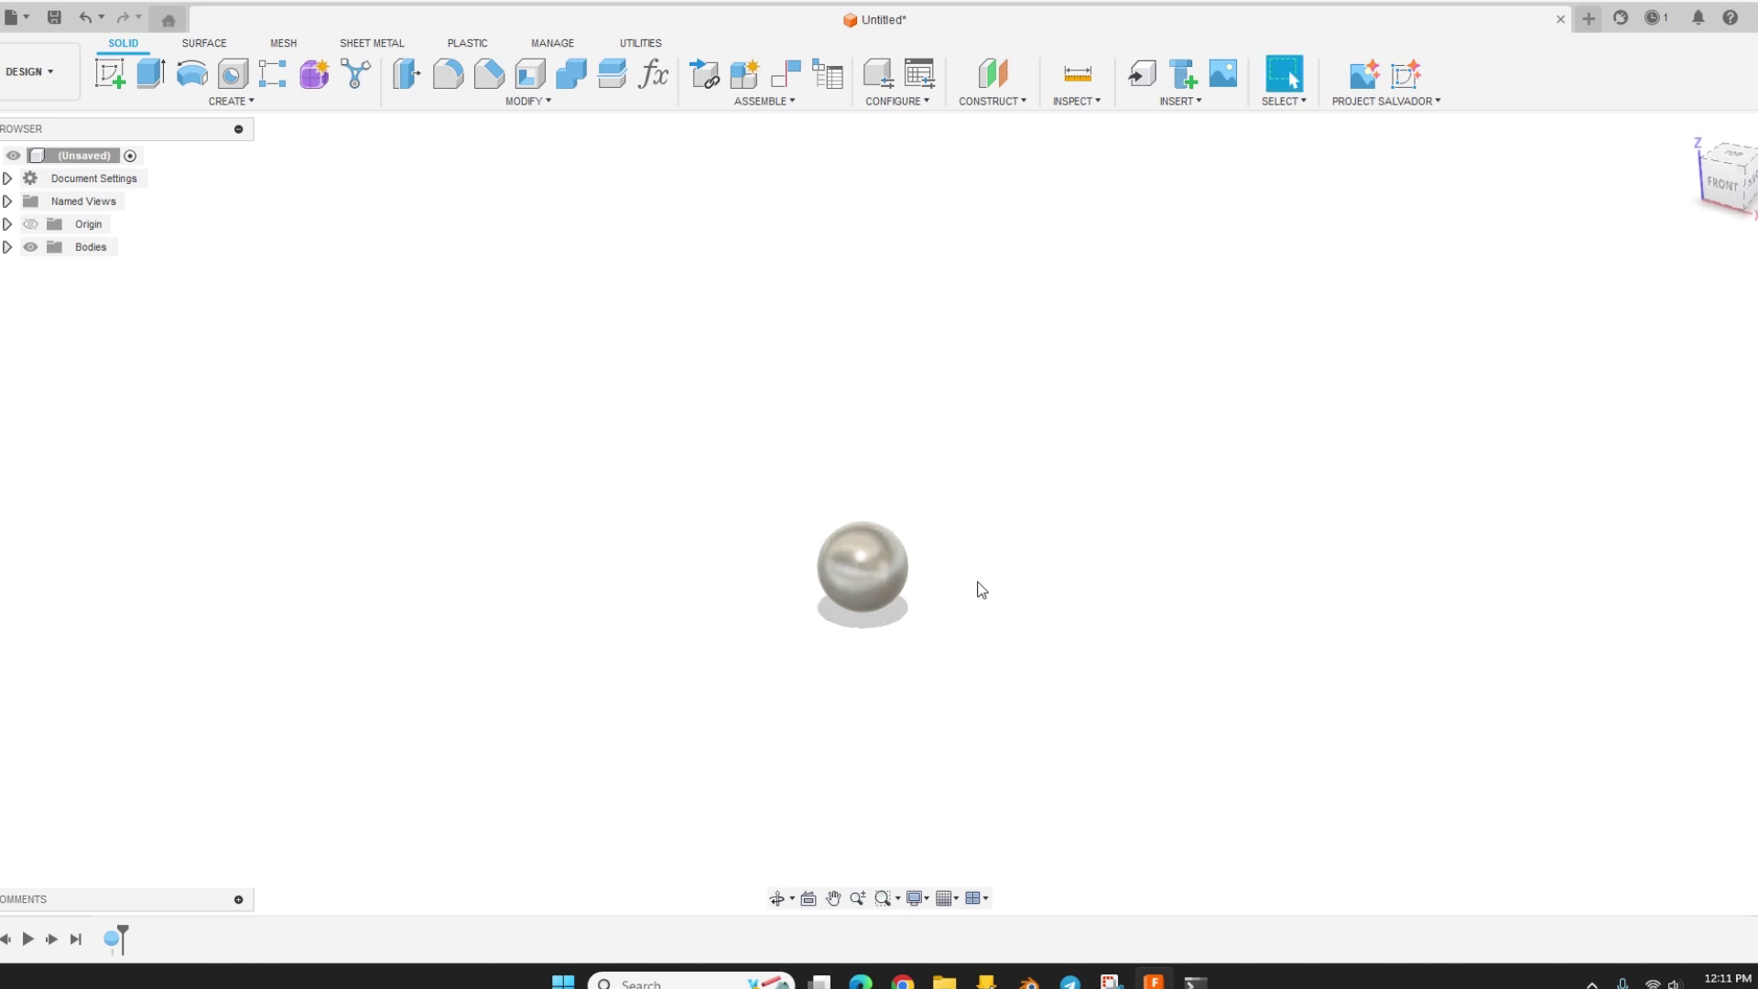
pyautogui.keyDown('shift'); pyautogui.moveTo(977, 589); pyautogui.dragTo(852, 608, button='middle'); pyautogui.keyUp('shift')
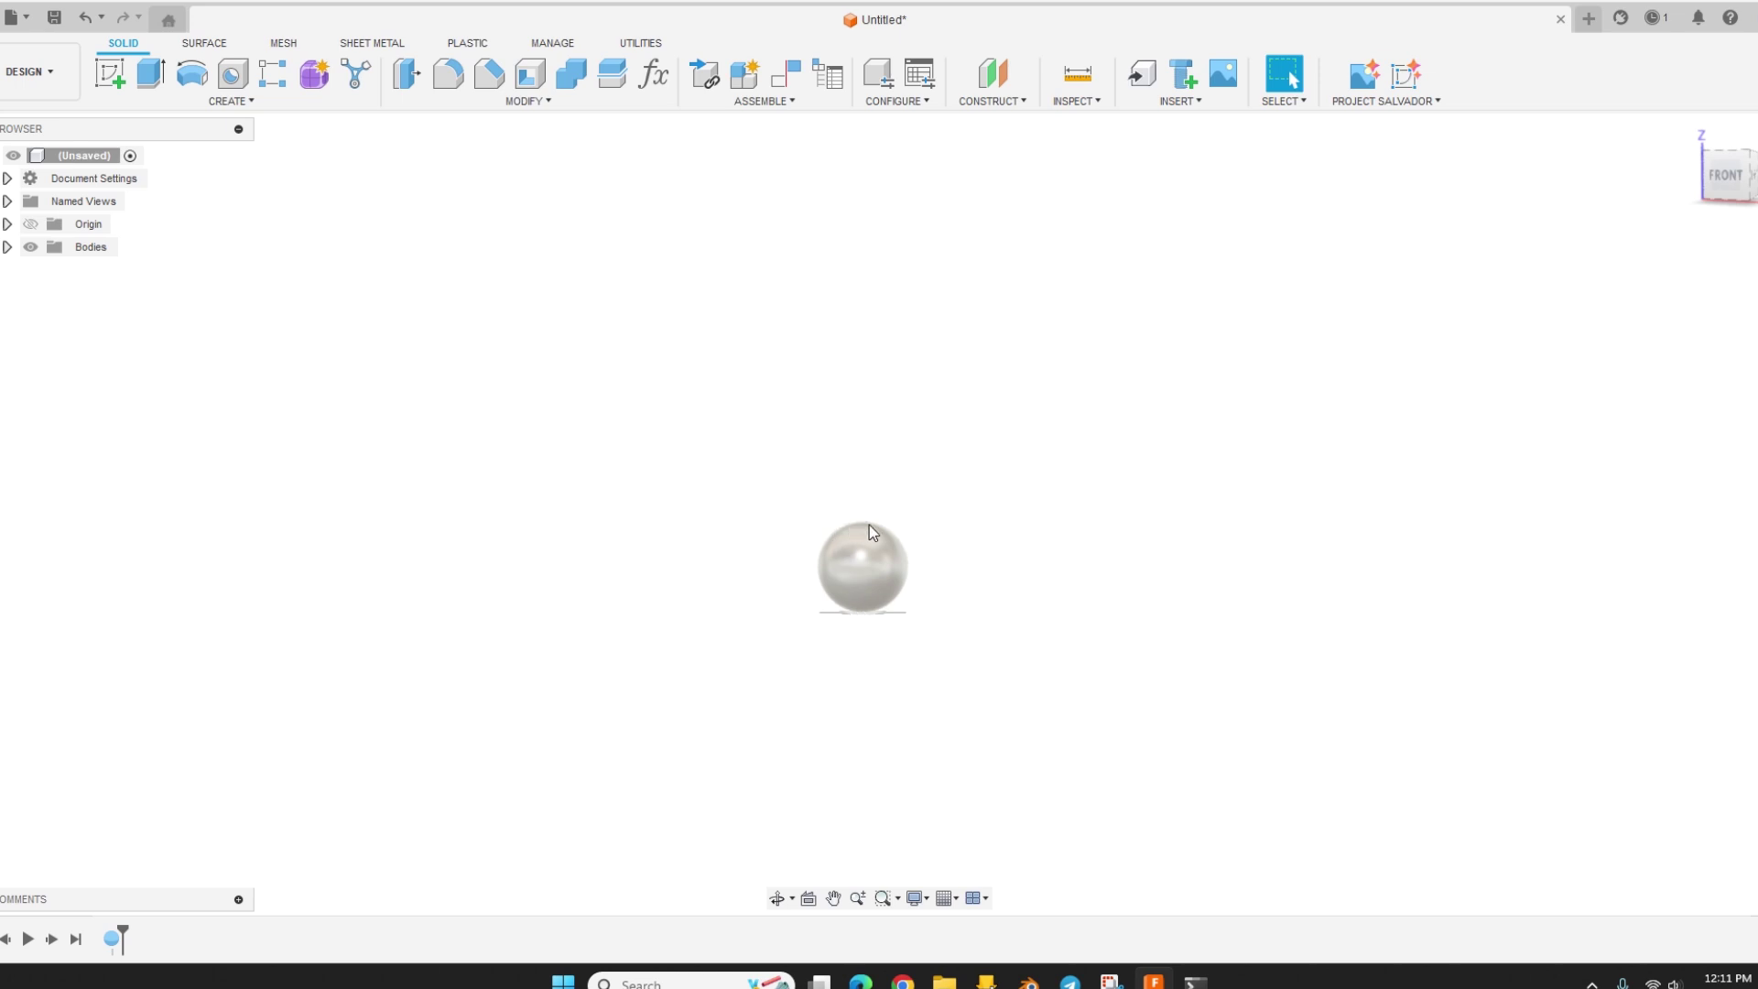
pyautogui.keyDown('shift'); pyautogui.moveTo(876, 495); pyautogui.dragTo(1072, 242, button='middle'); pyautogui.keyUp('shift')
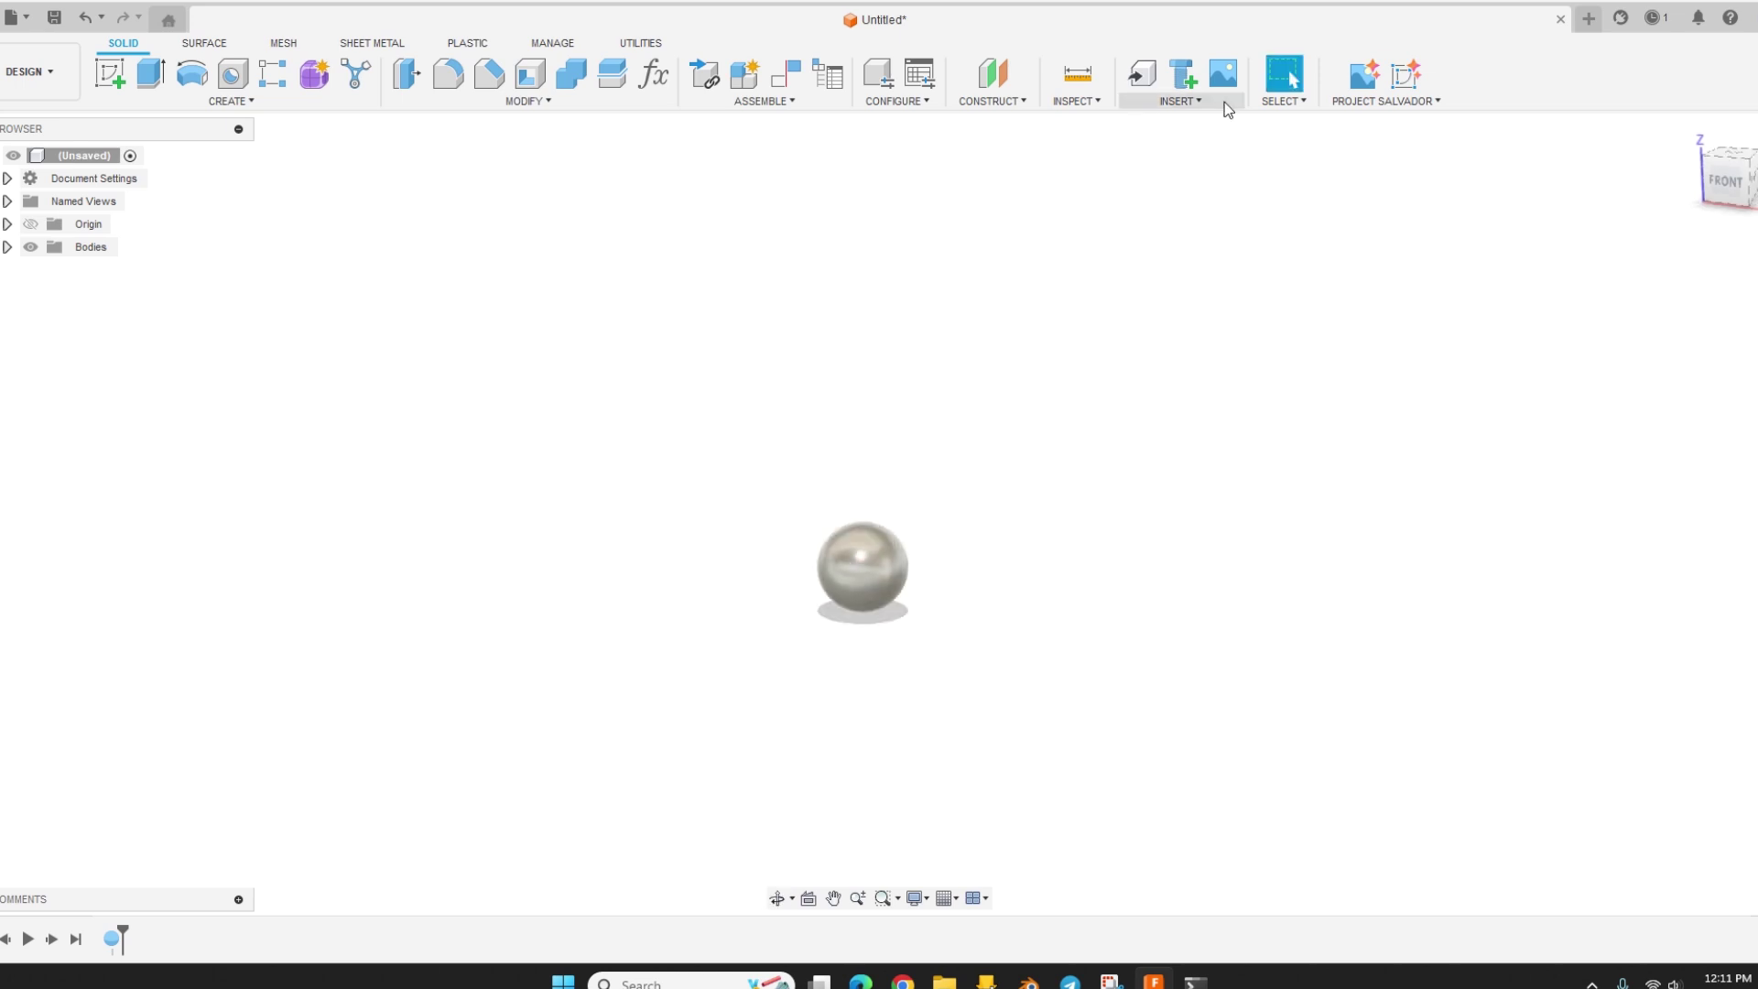
pyautogui.click(1001, 84)
pyautogui.keyDown('shift'); pyautogui.moveTo(1063, 595); pyautogui.dragTo(1004, 510, button='middle'); pyautogui.keyUp('shift')
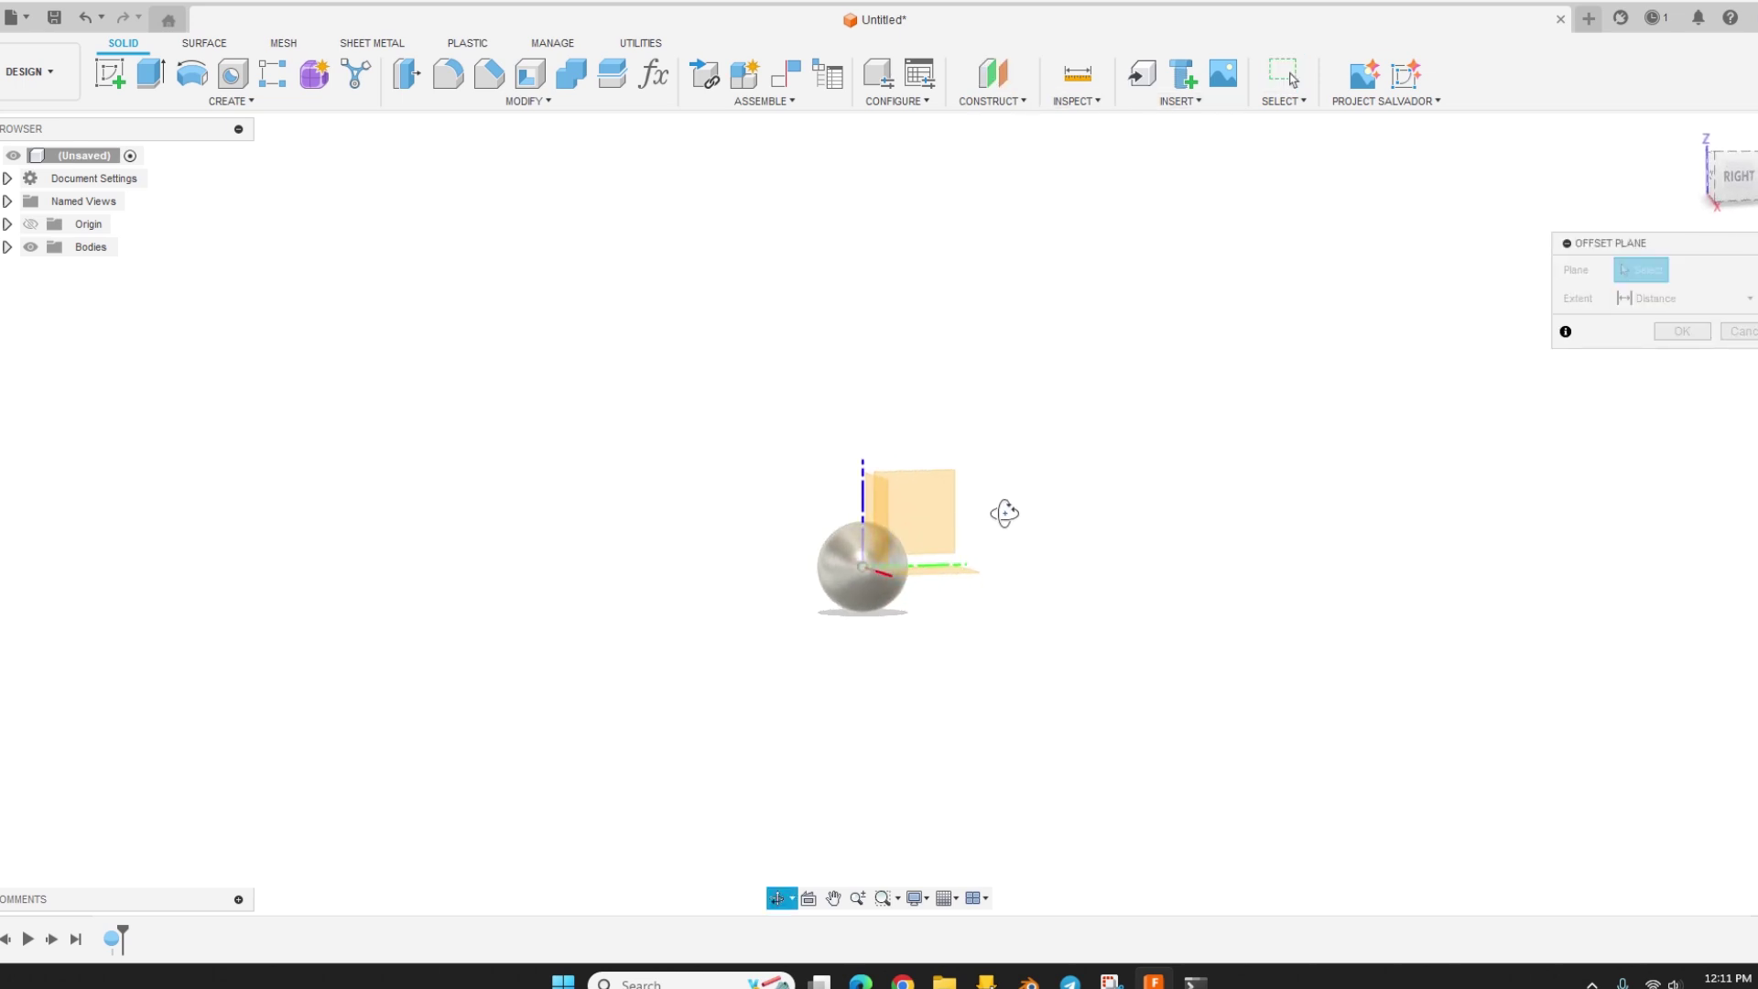
pyautogui.click(926, 569)
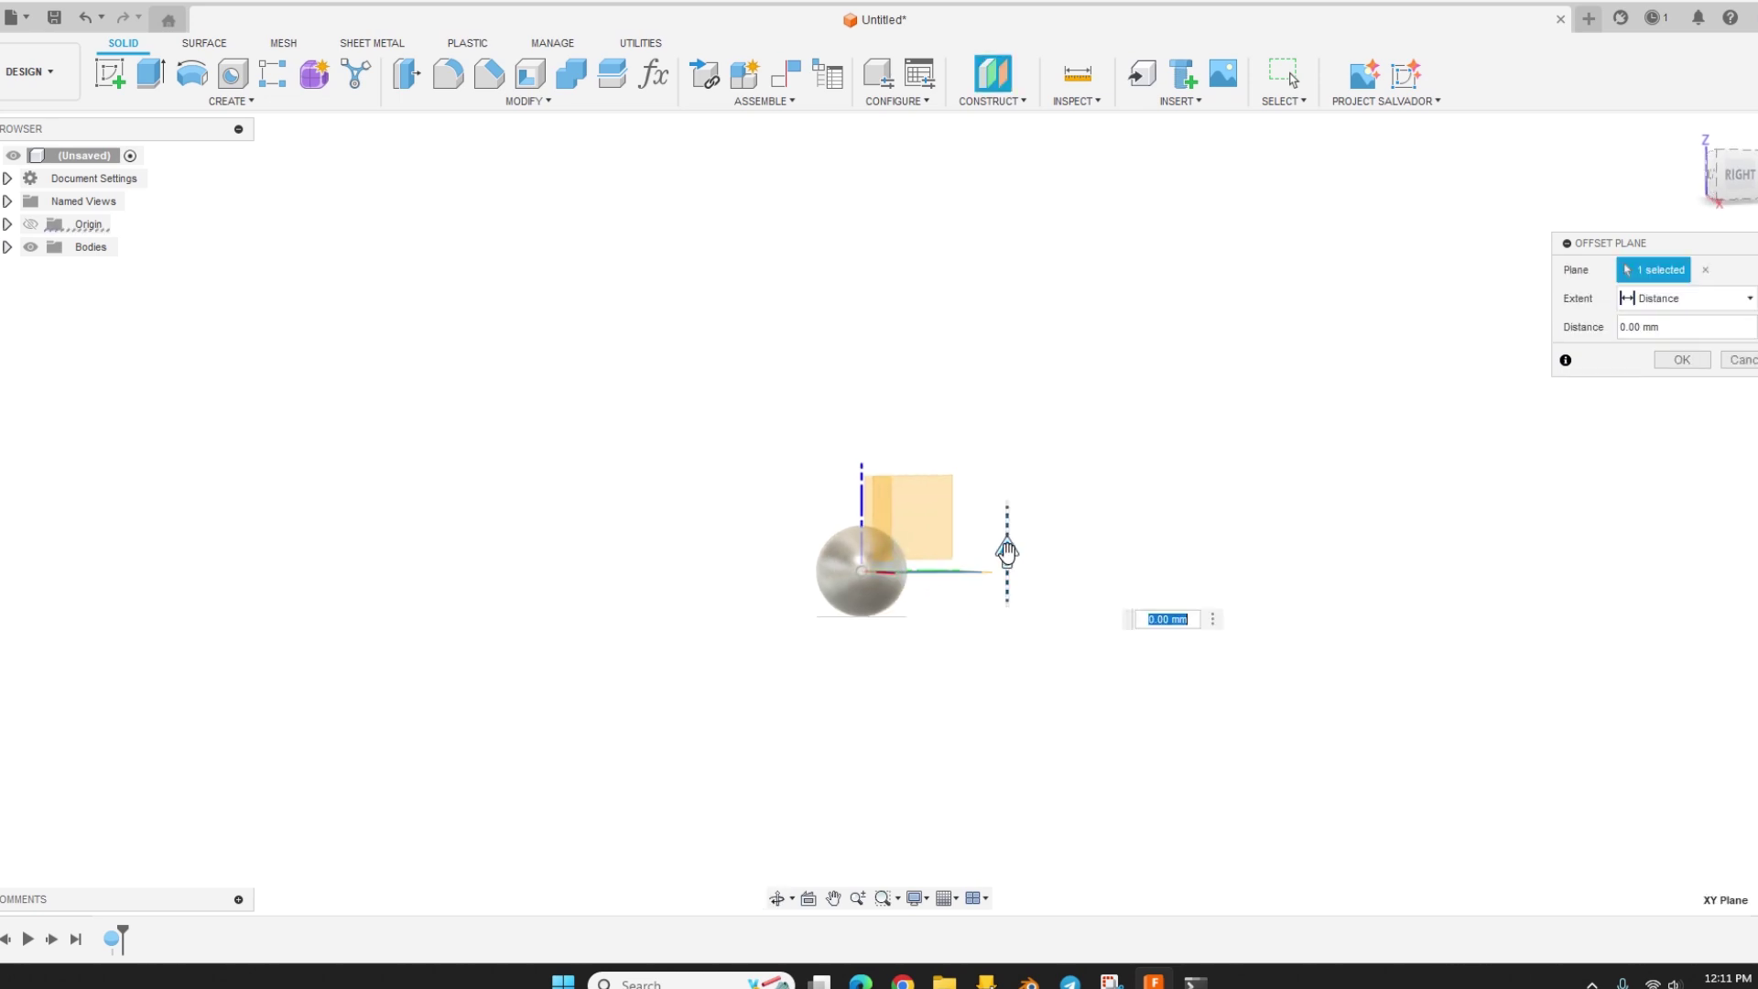
pyautogui.moveTo(1004, 553); pyautogui.dragTo(1004, 521)
pyautogui.keyDown('shift'); pyautogui.moveTo(1004, 522); pyautogui.dragTo(1052, 595, button='middle'); pyautogui.keyUp('shift')
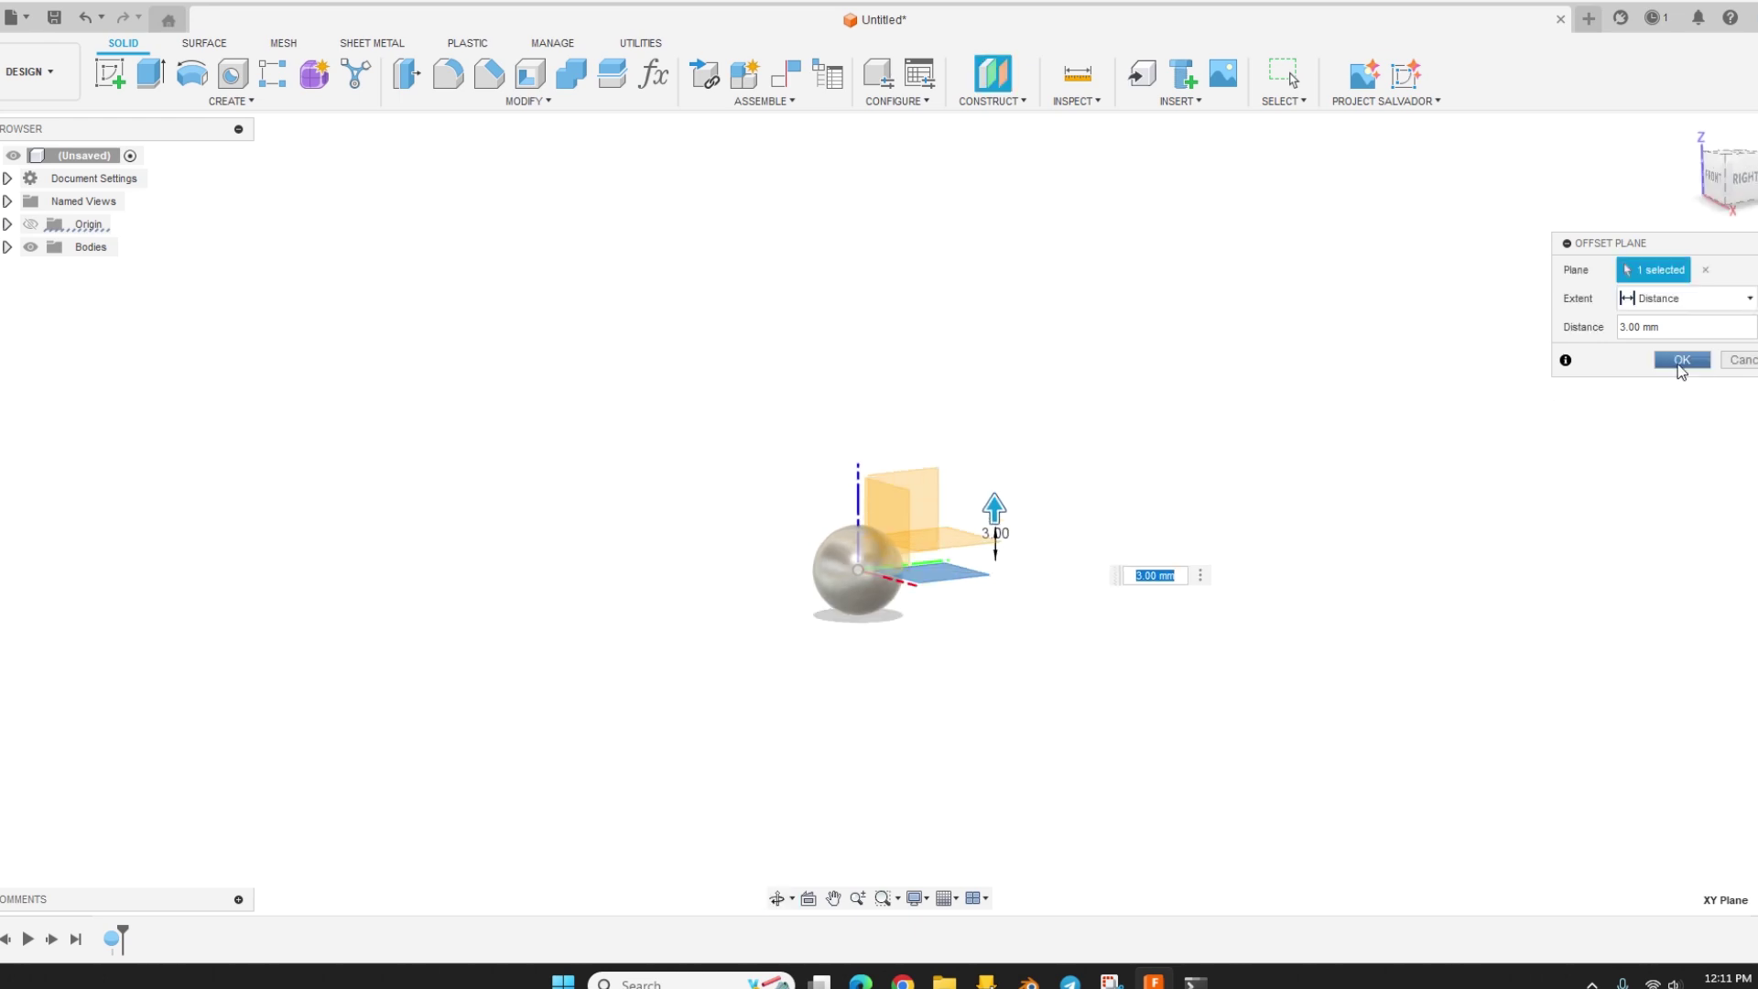
pyautogui.click(1682, 359)
# Step: Add a second offset plane -3 mm below the XY plane
pyautogui.click(1005, 87)
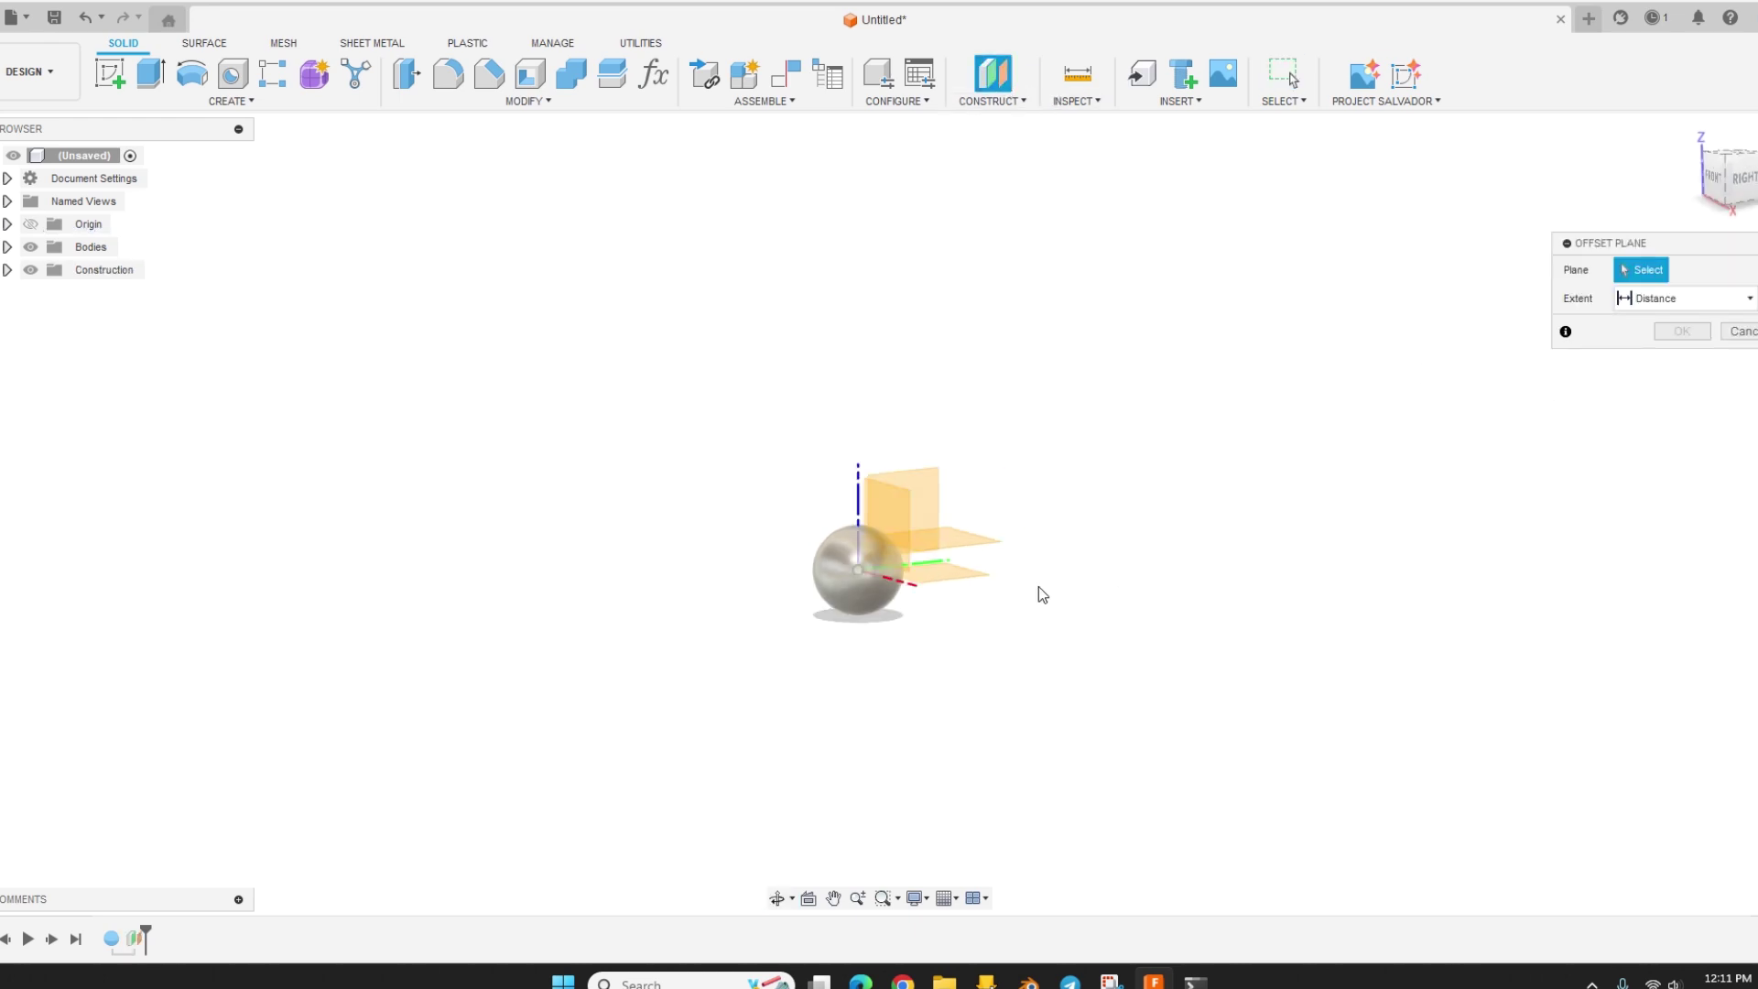
pyautogui.click(942, 571)
pyautogui.moveTo(1056, 549); pyautogui.dragTo(1059, 618)
pyautogui.click(1664, 361)
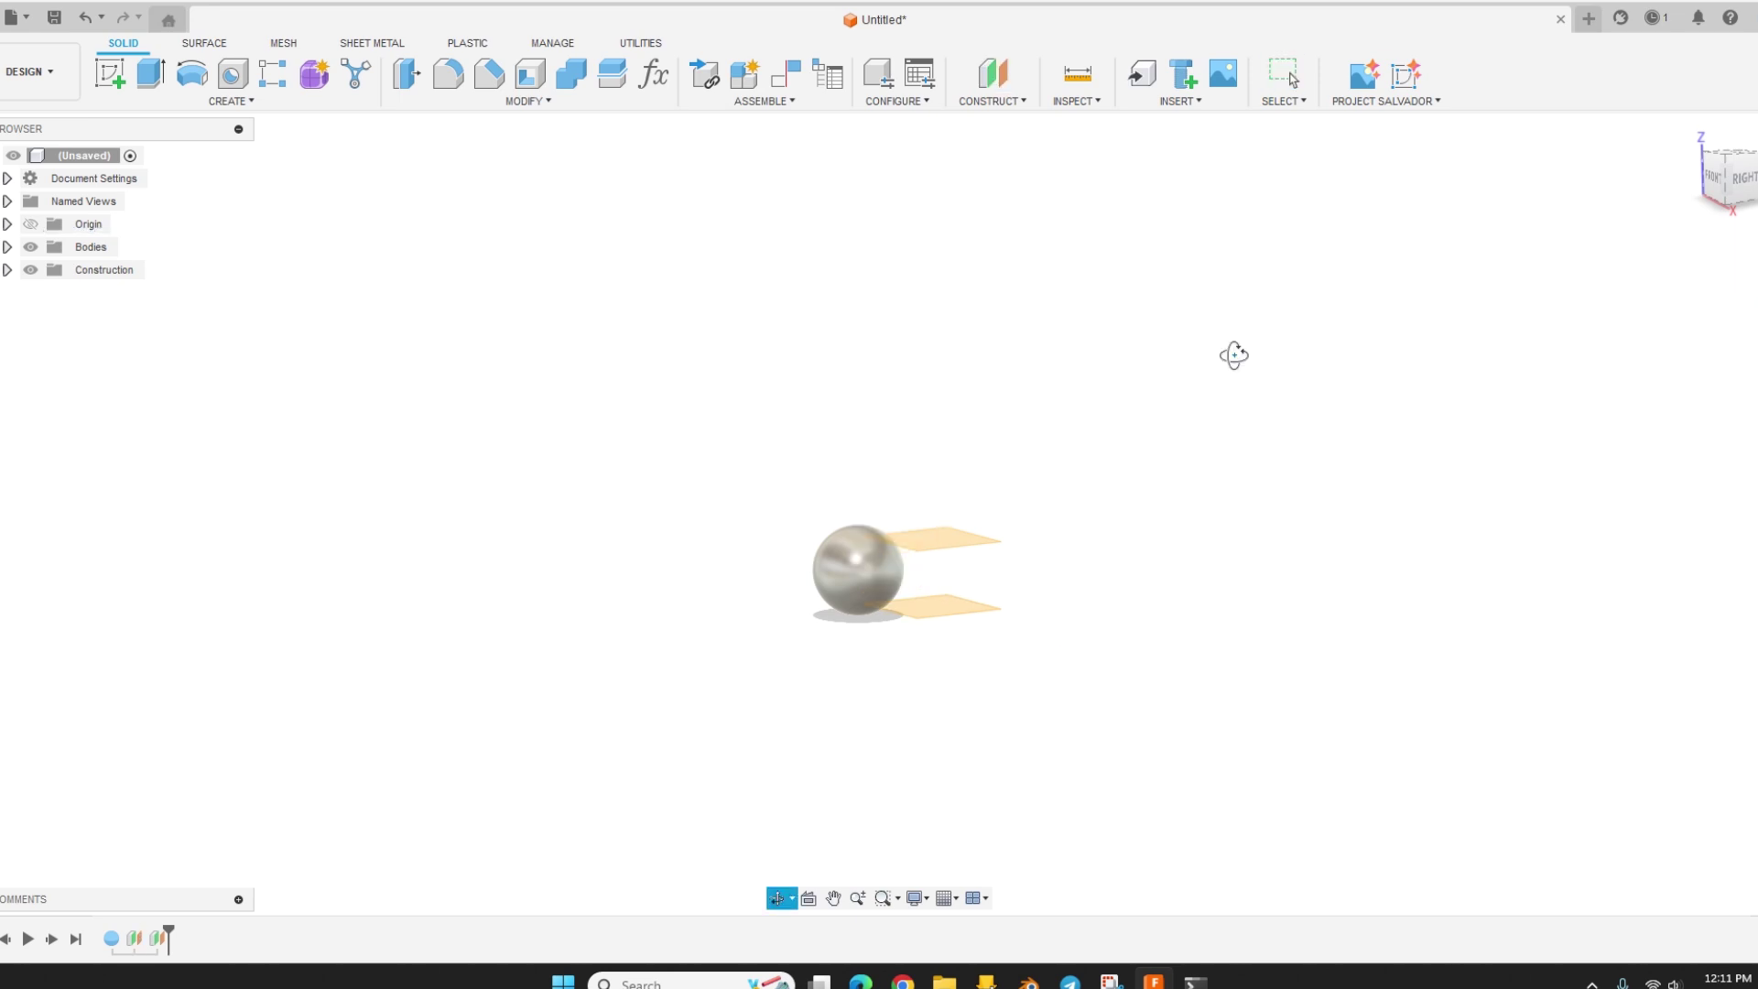
# Step: Split the sphere body using both offset planes as splitting tools
pyautogui.click(522, 101)
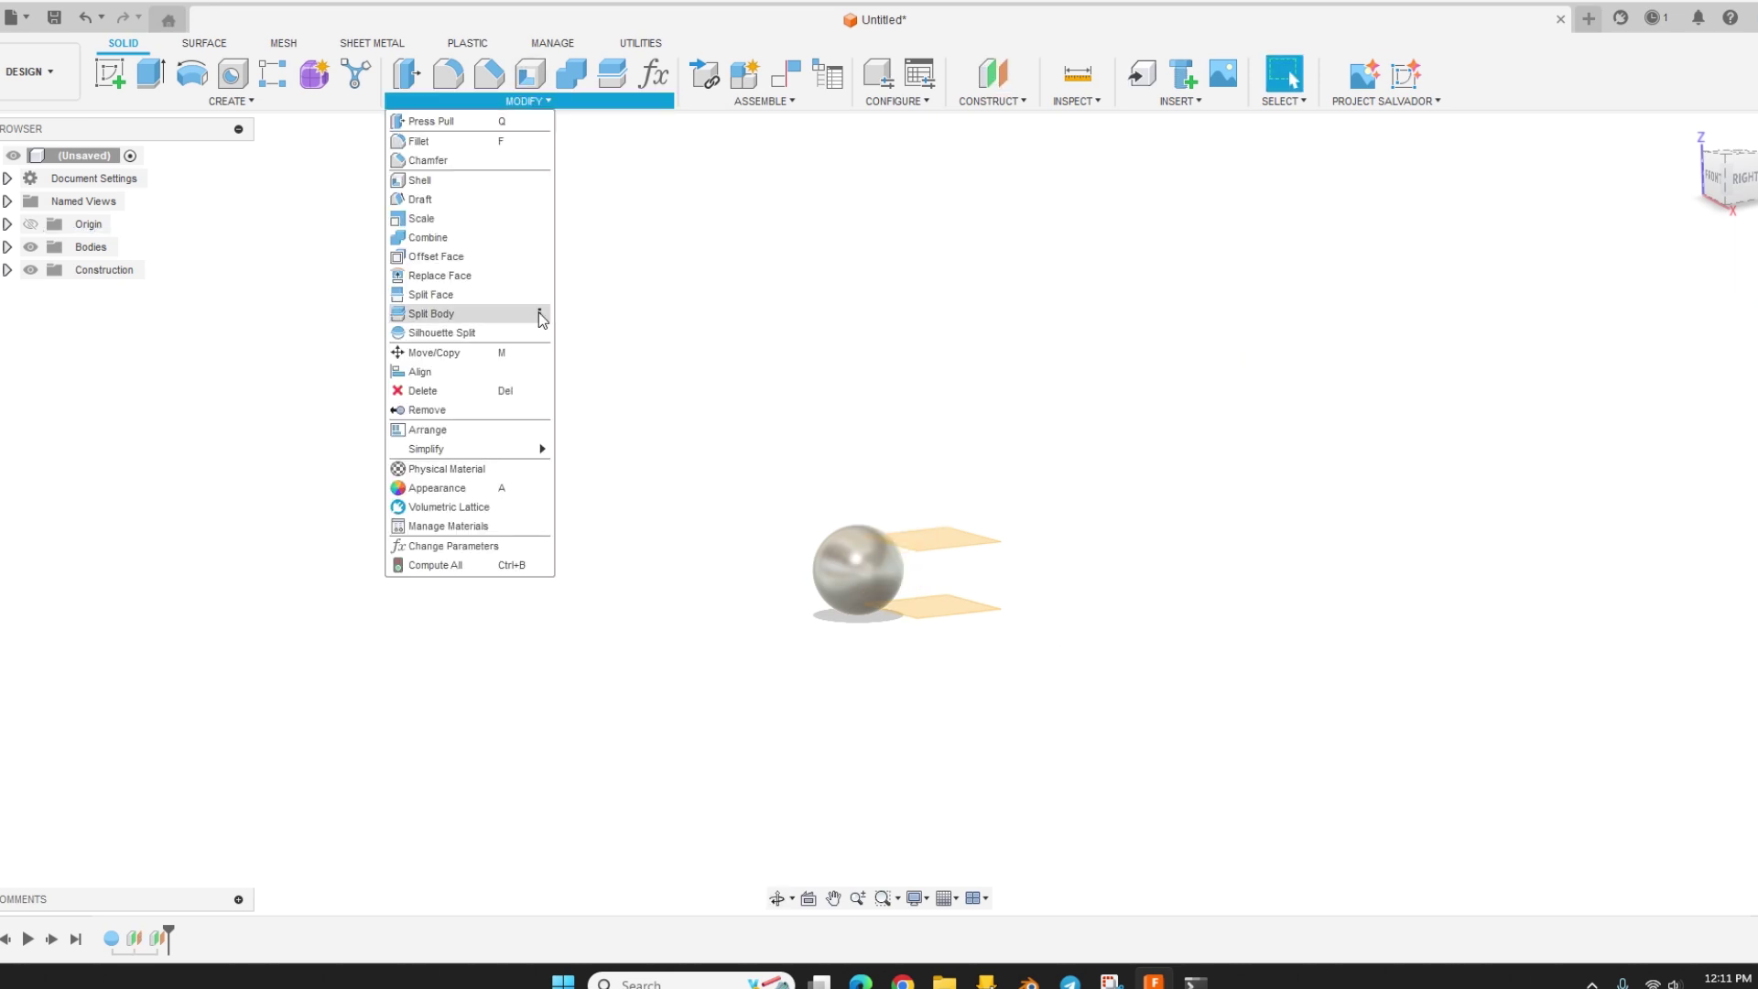
pyautogui.click(463, 314)
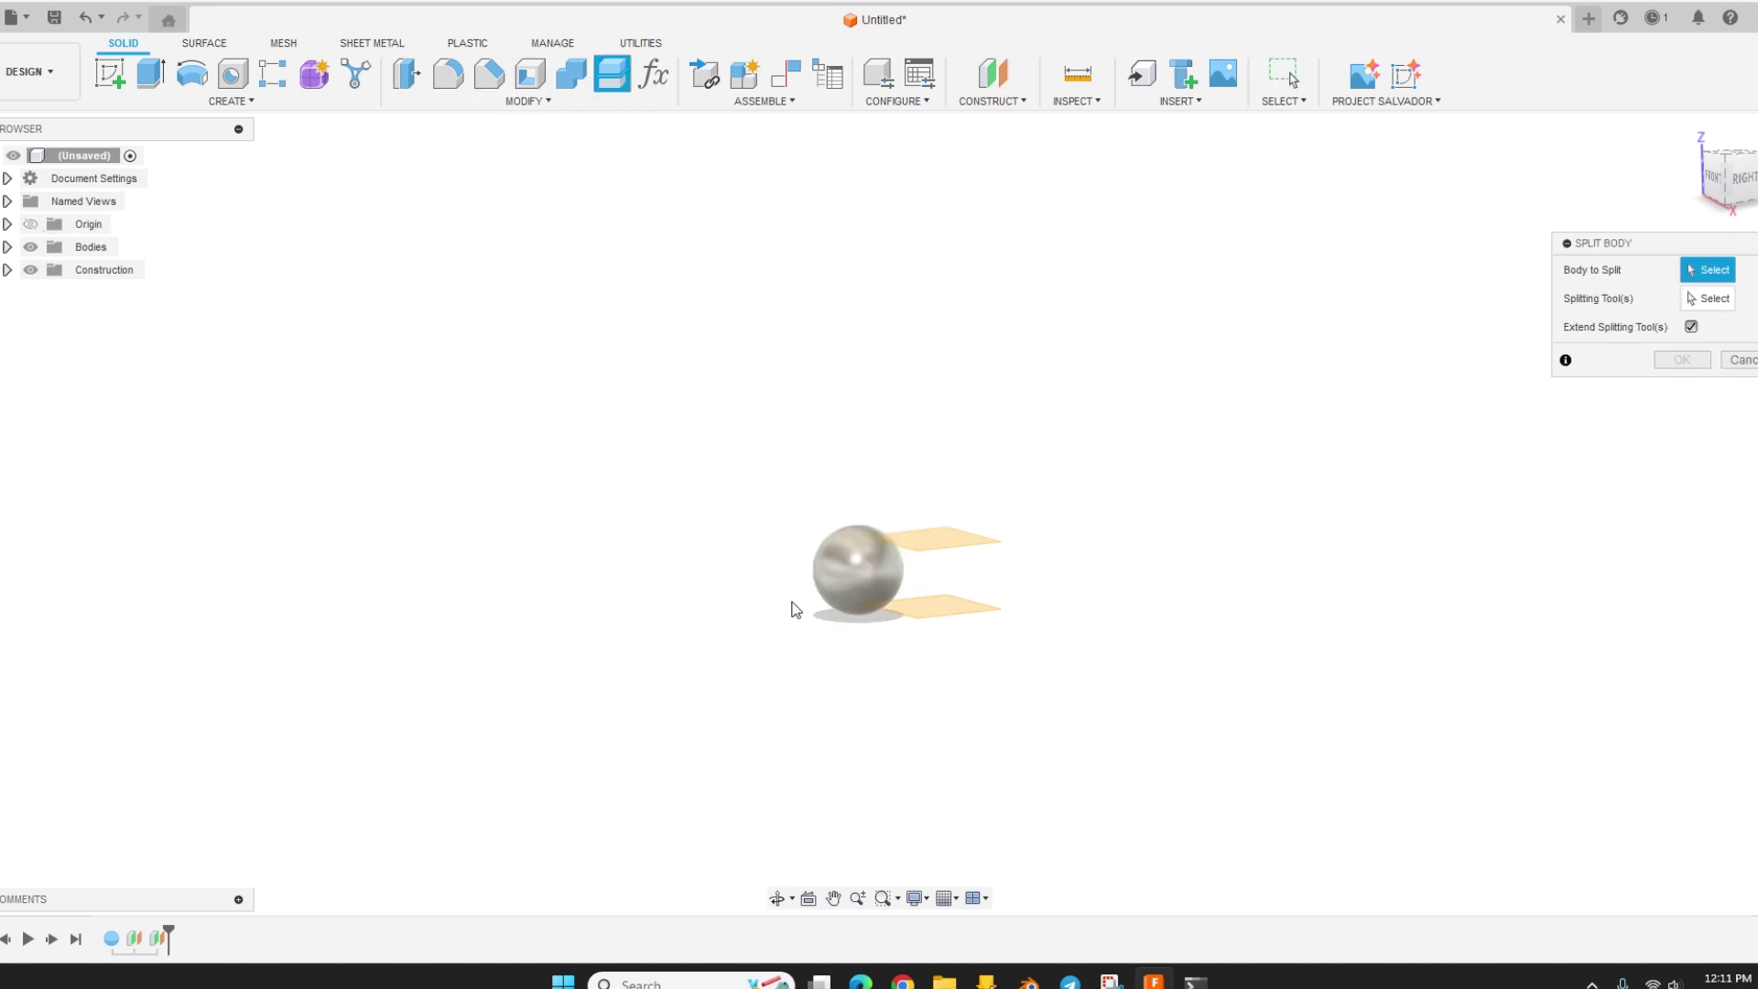
pyautogui.click(860, 566)
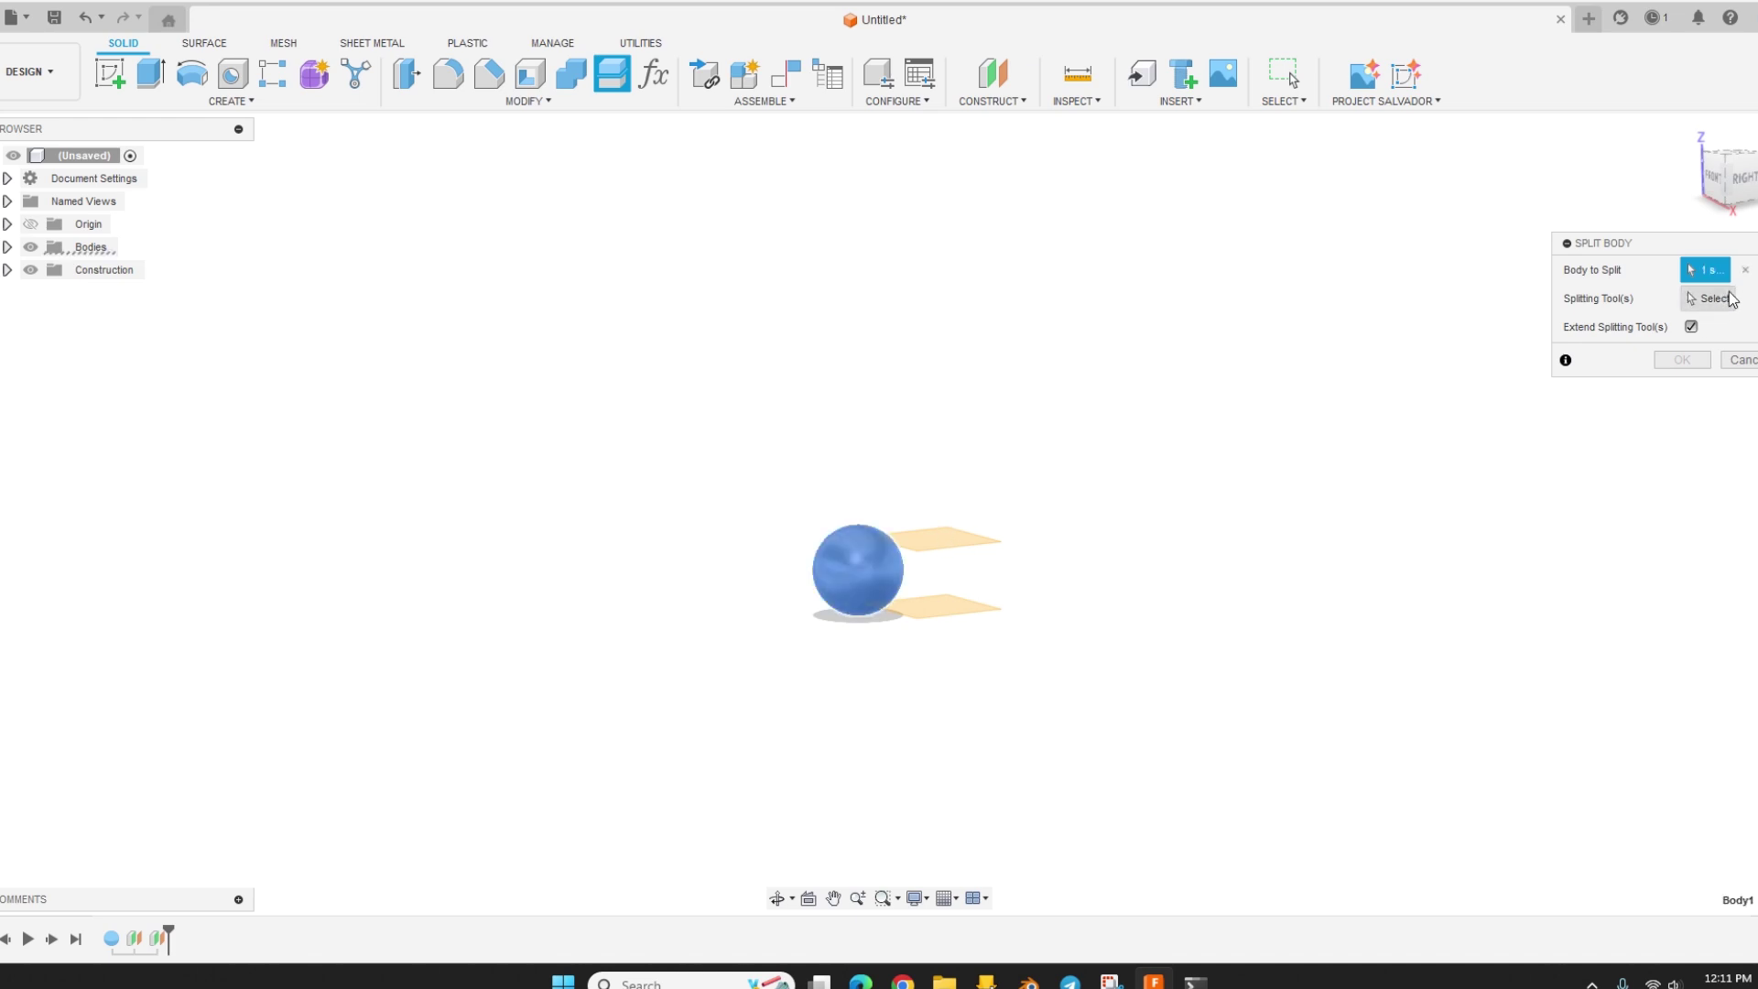
pyautogui.click(948, 536)
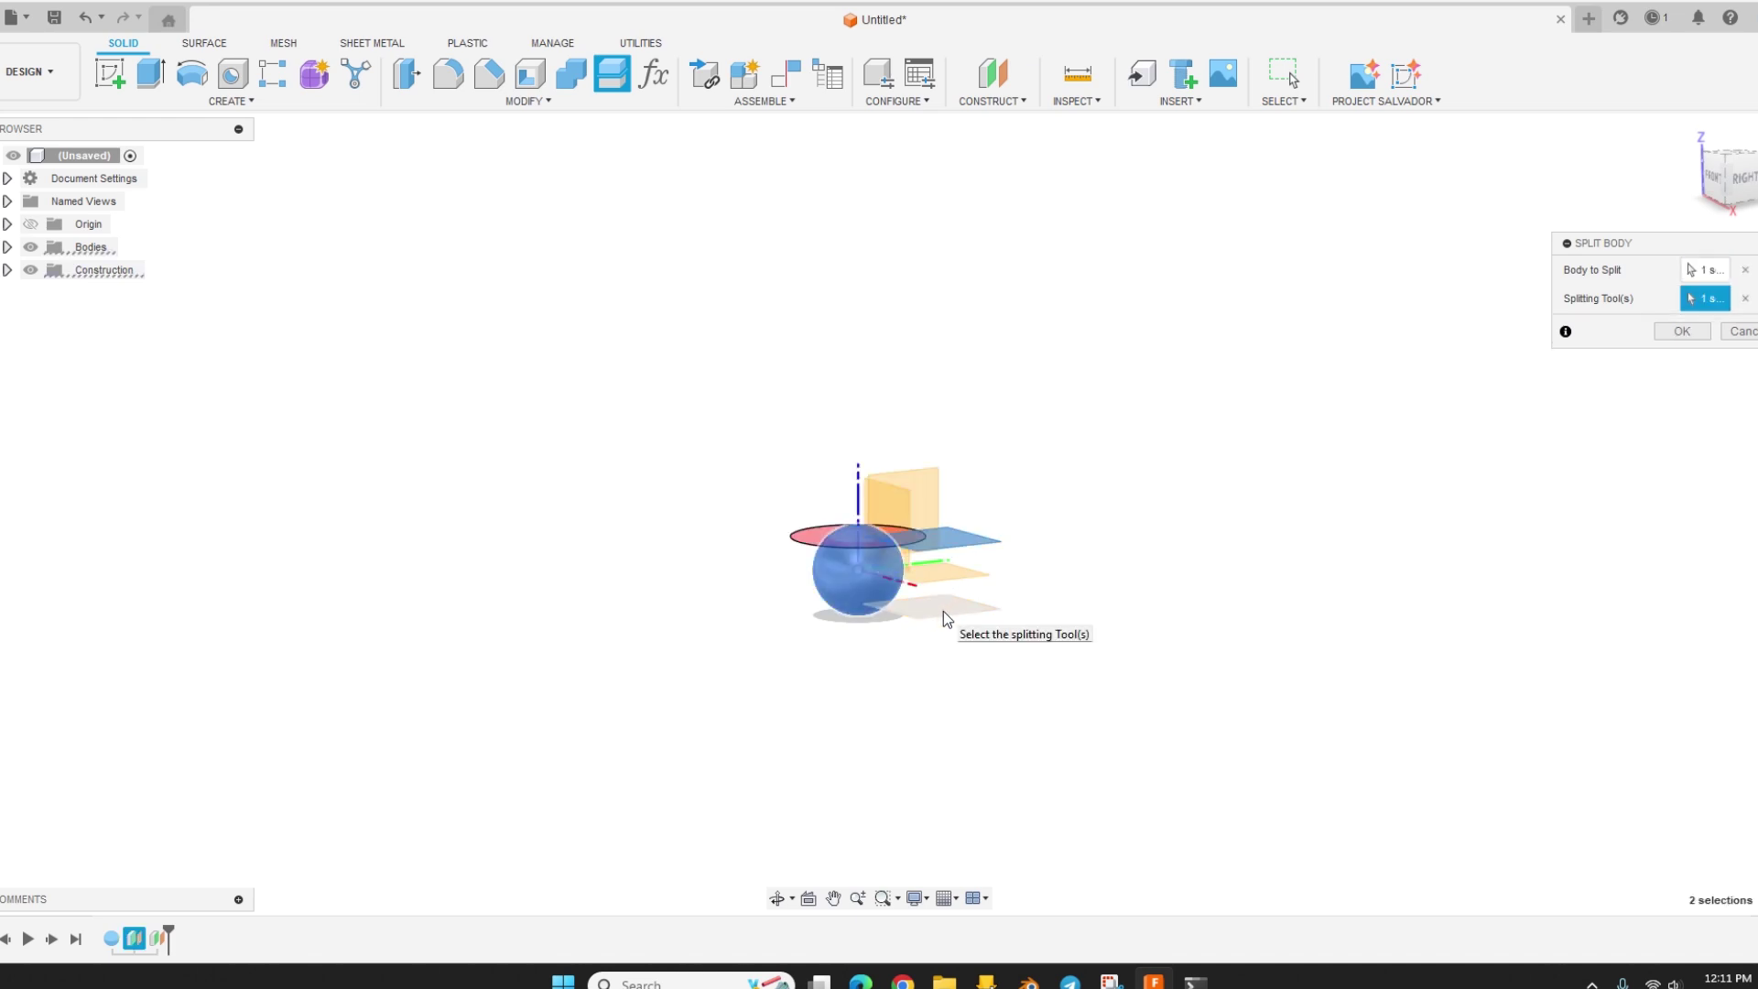
pyautogui.click(943, 612)
pyautogui.click(1682, 332)
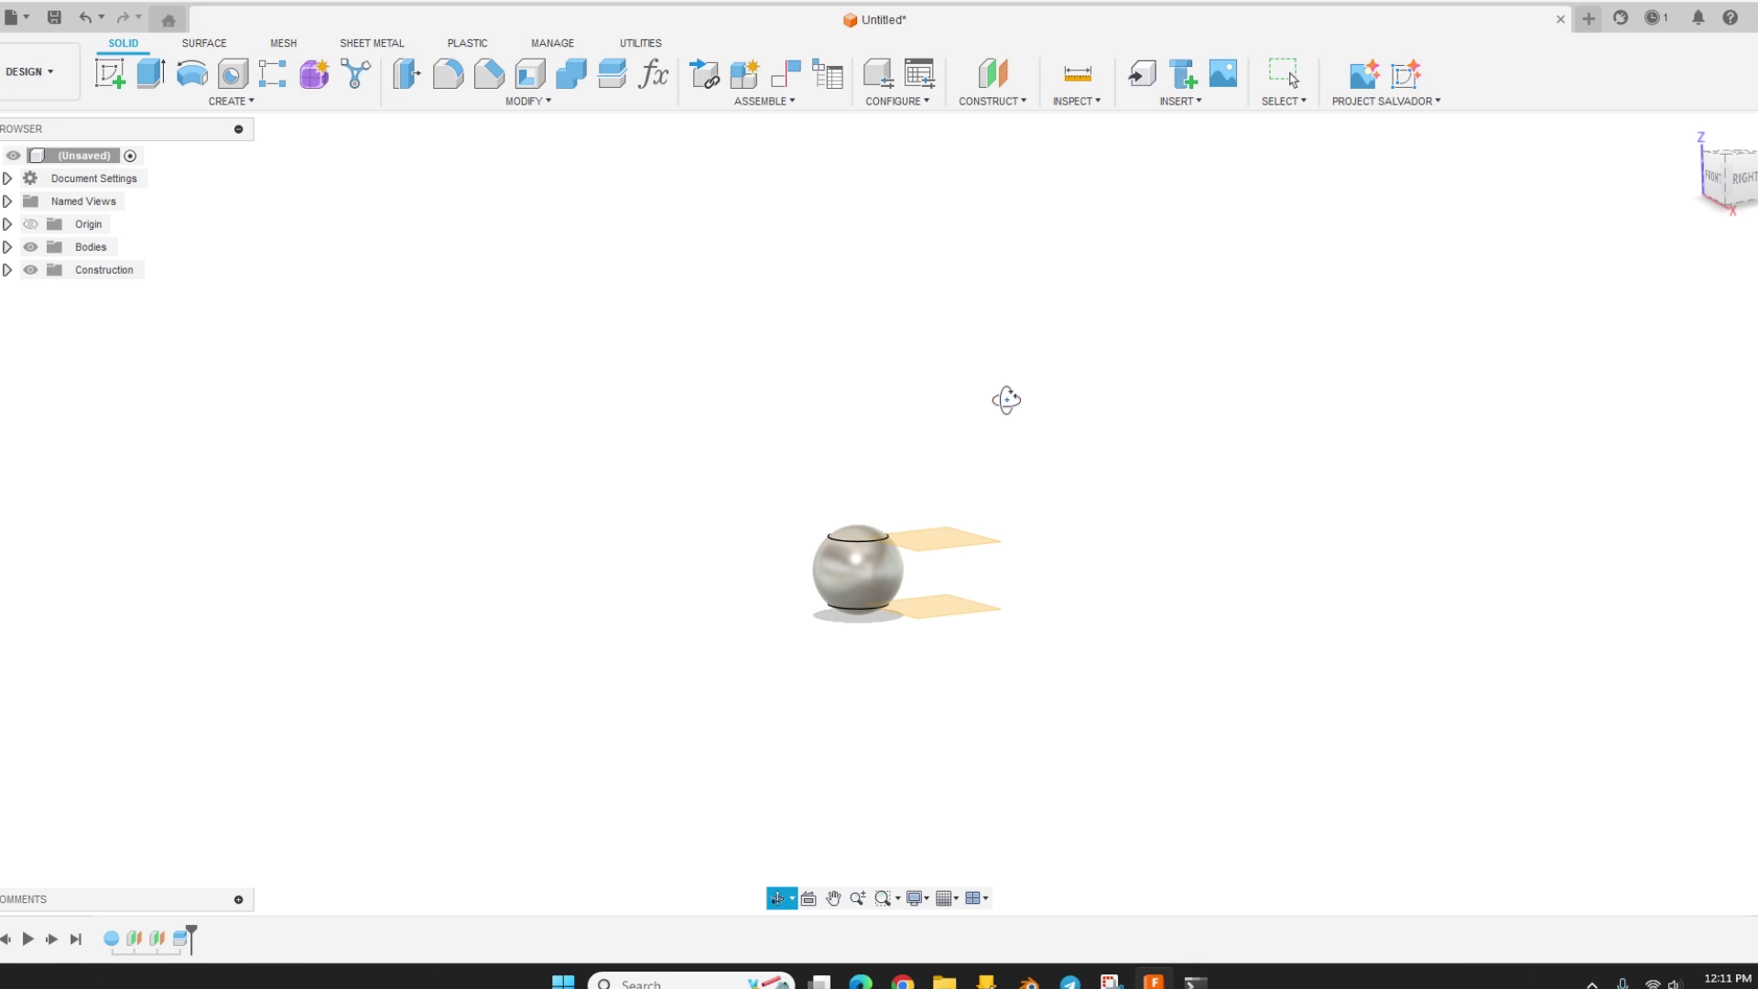
pyautogui.keyDown('shift'); pyautogui.moveTo(1005, 396); pyautogui.dragTo(1034, 389, button='middle'); pyautogui.keyUp('shift')
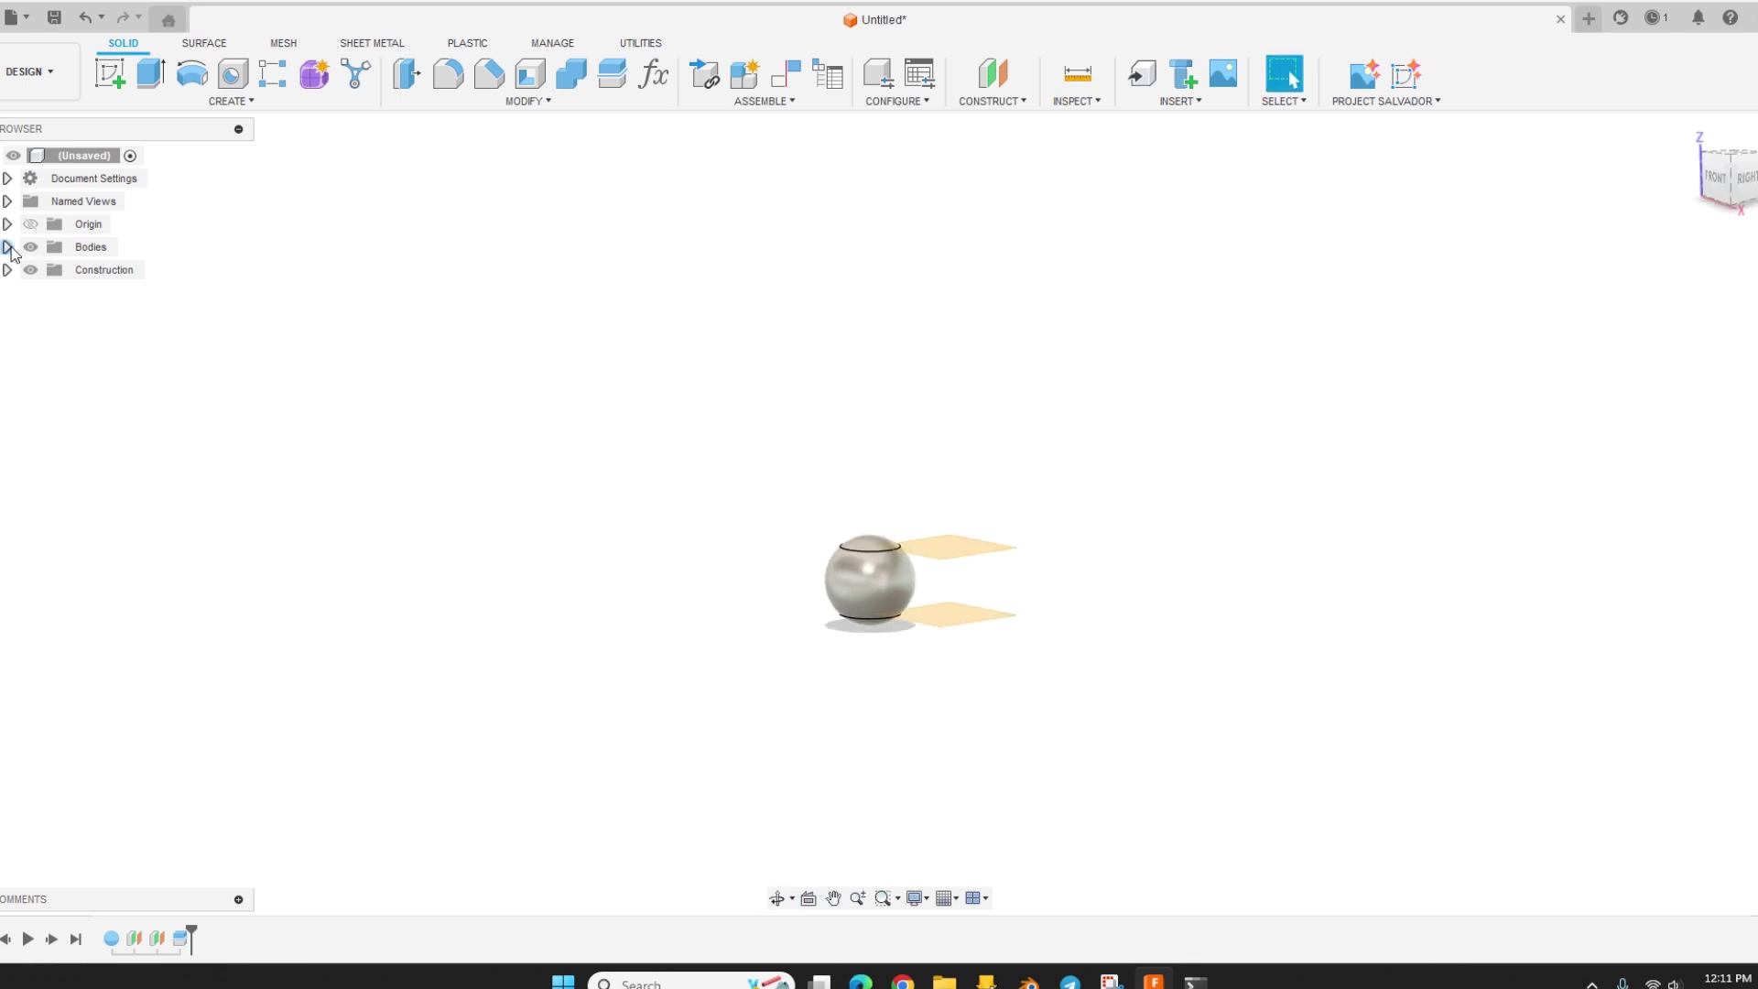
# Step: Hide the Body1 and Body3 caps and construction plane Plane1
pyautogui.click(7, 247)
pyautogui.click(48, 270)
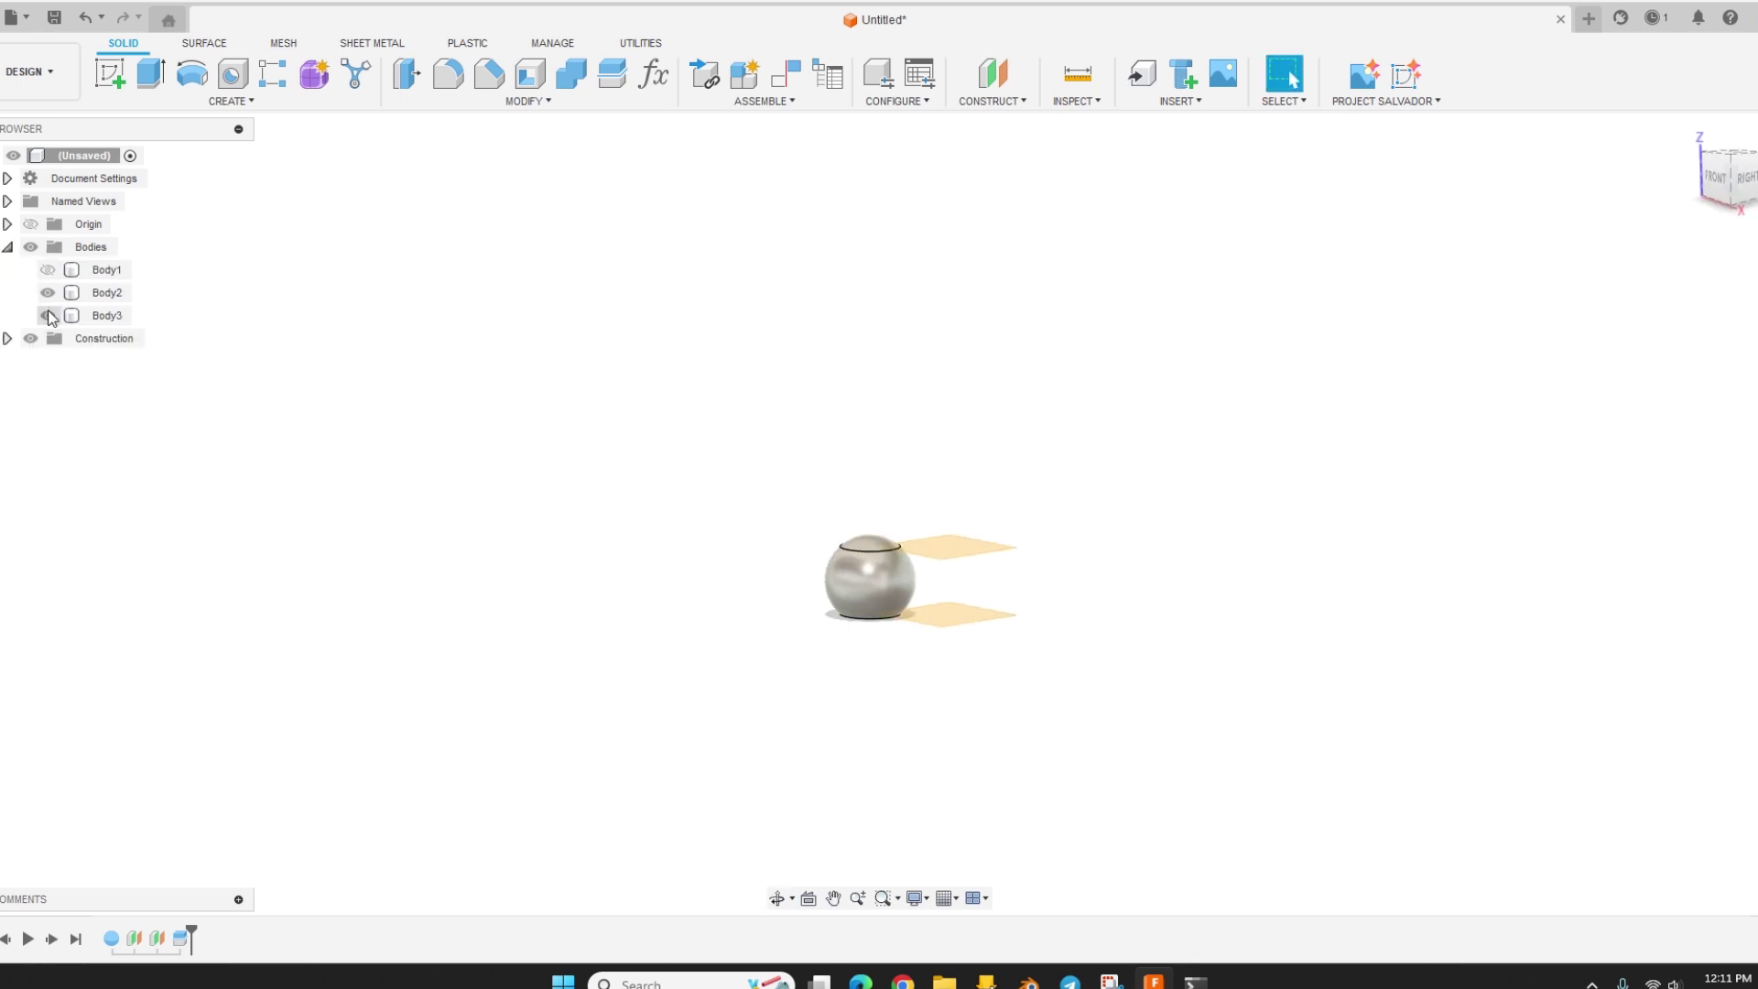
pyautogui.click(48, 316)
pyautogui.keyDown('shift'); pyautogui.moveTo(420, 412); pyautogui.dragTo(443, 400, button='middle'); pyautogui.keyUp('shift')
pyautogui.keyDown('shift'); pyautogui.moveTo(894, 600); pyautogui.dragTo(972, 634, button='middle'); pyautogui.keyUp('shift')
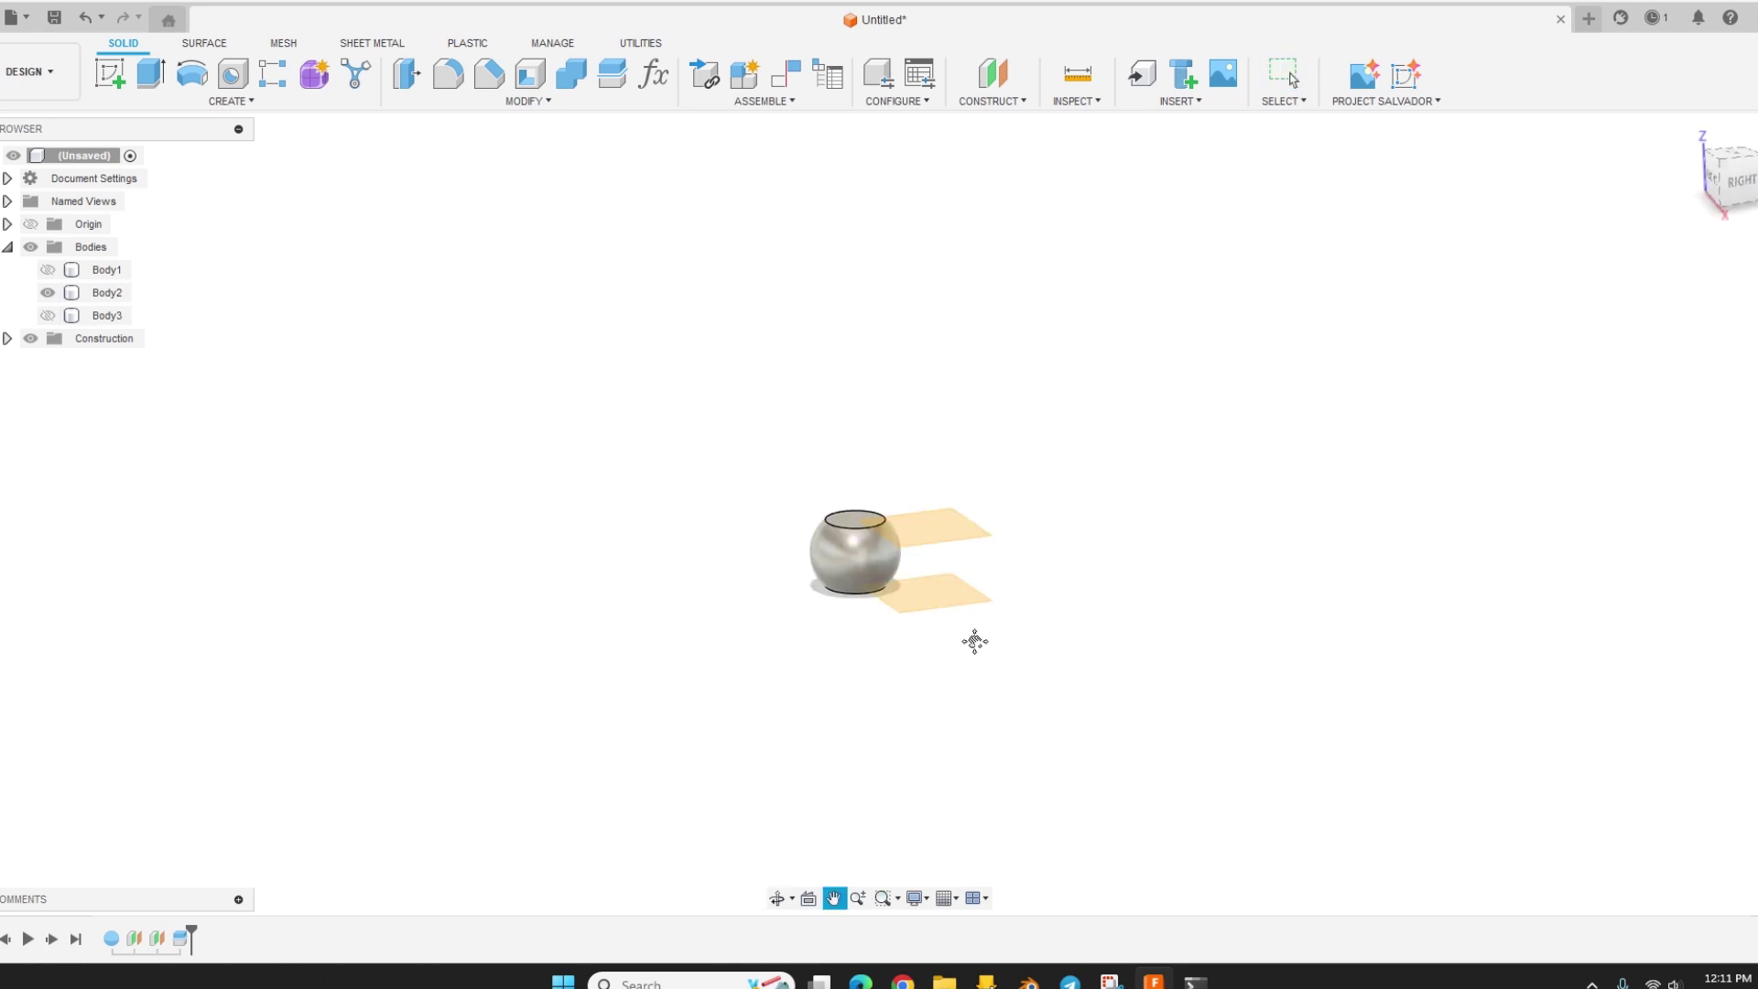
pyautogui.scroll(2, 980, 648)
pyautogui.scroll(5, 980, 648)
pyautogui.scroll(1, 1090, 517)
pyautogui.scroll(-3, 1090, 517)
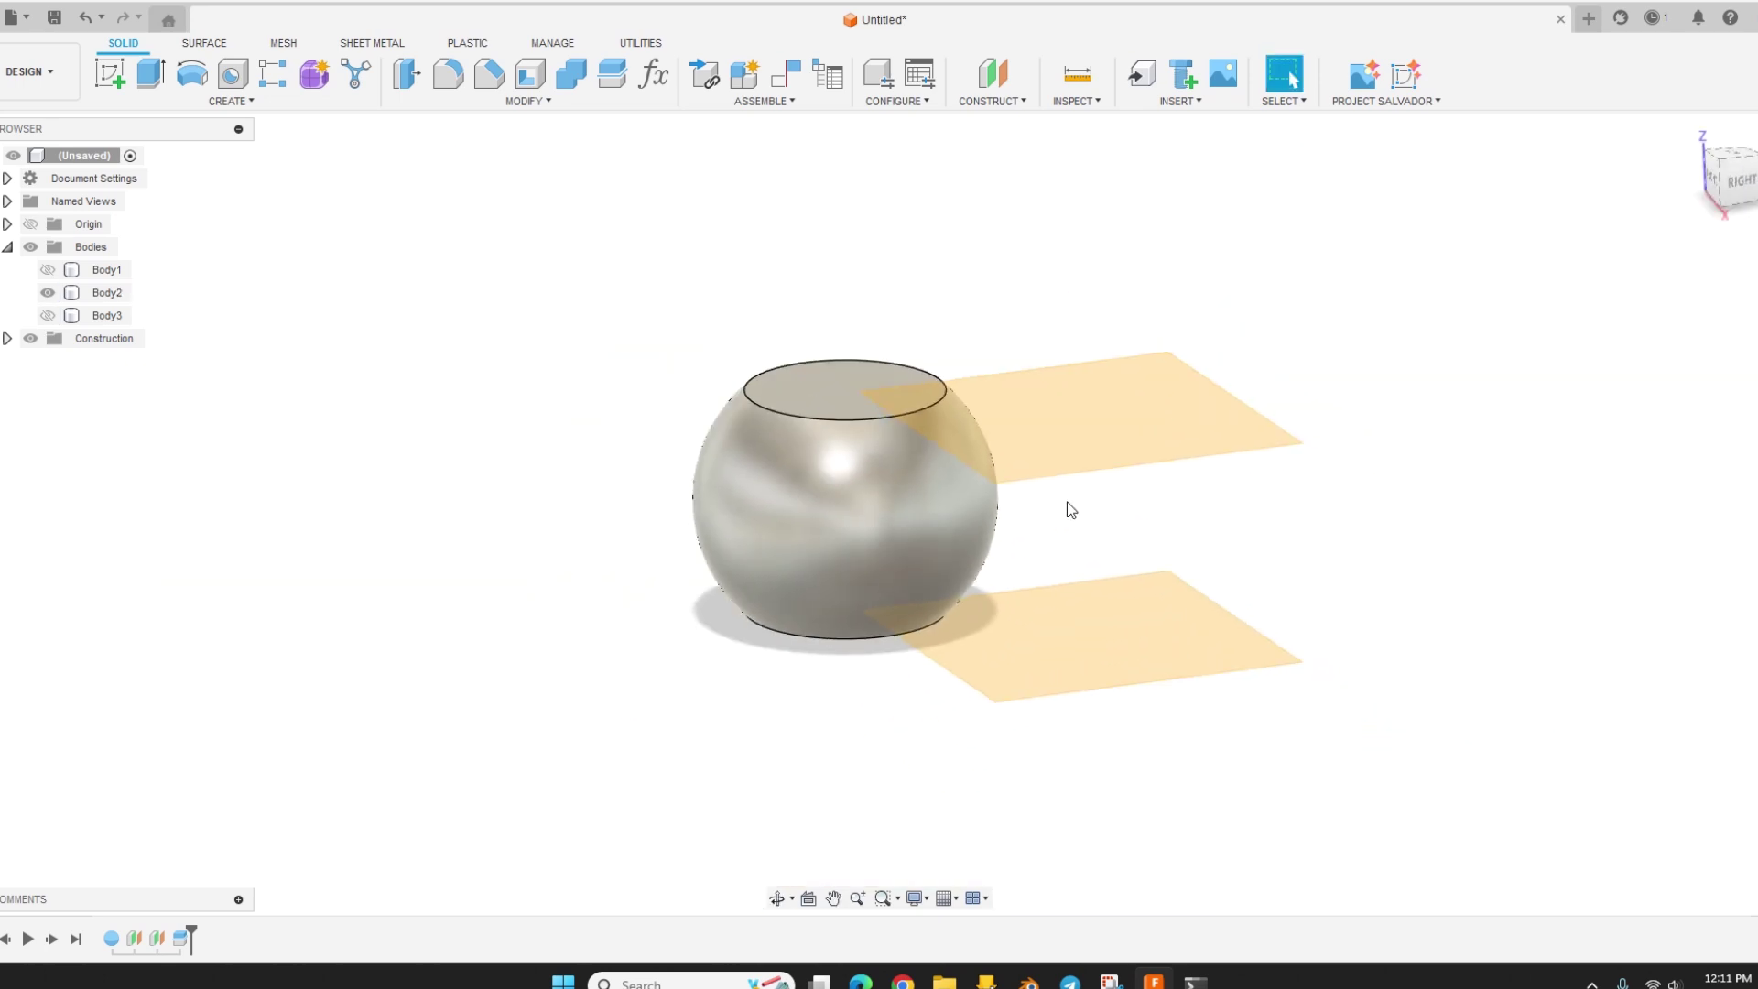
pyautogui.click(7, 338)
pyautogui.click(47, 361)
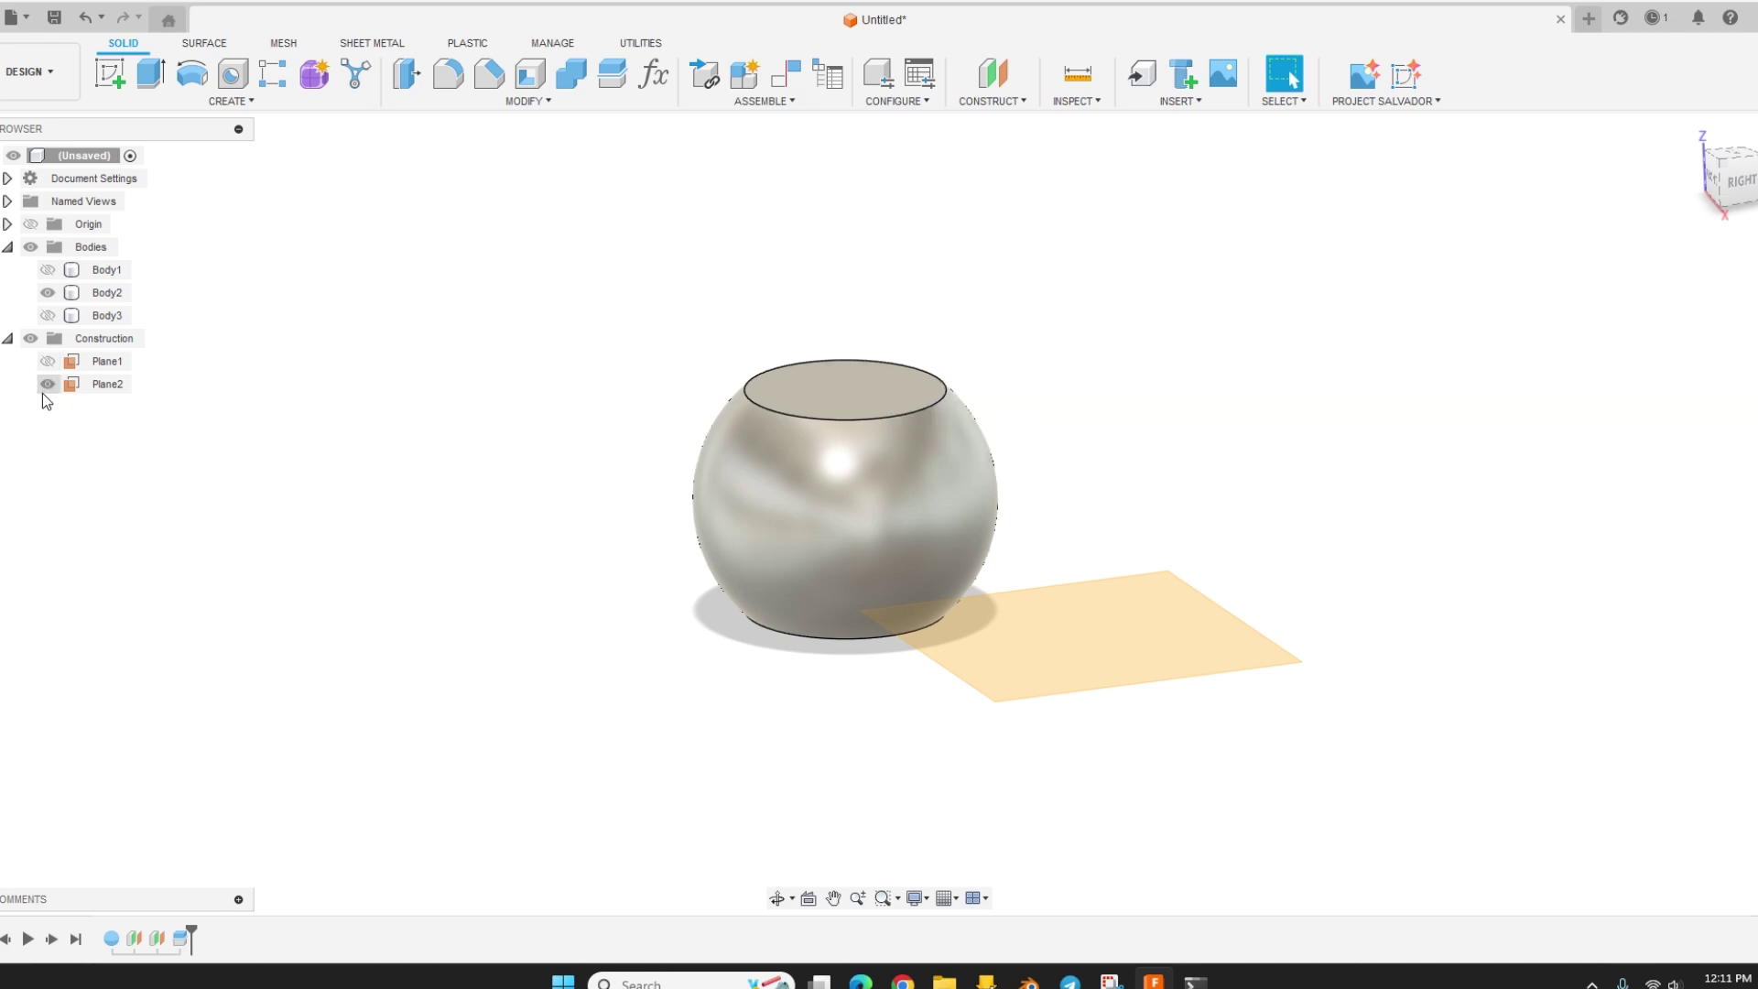
# Step: Hide Plane2, then start and finish an empty sketch on the bead's flat top face
pyautogui.click(47, 384)
pyautogui.keyDown('shift'); pyautogui.moveTo(337, 485); pyautogui.dragTo(337, 484, button='middle'); pyautogui.keyUp('shift')
pyautogui.moveTo(337, 484); pyautogui.dragTo(704, 403)
pyautogui.press('Escape')
pyautogui.click(832, 397)
pyautogui.click(109, 74)
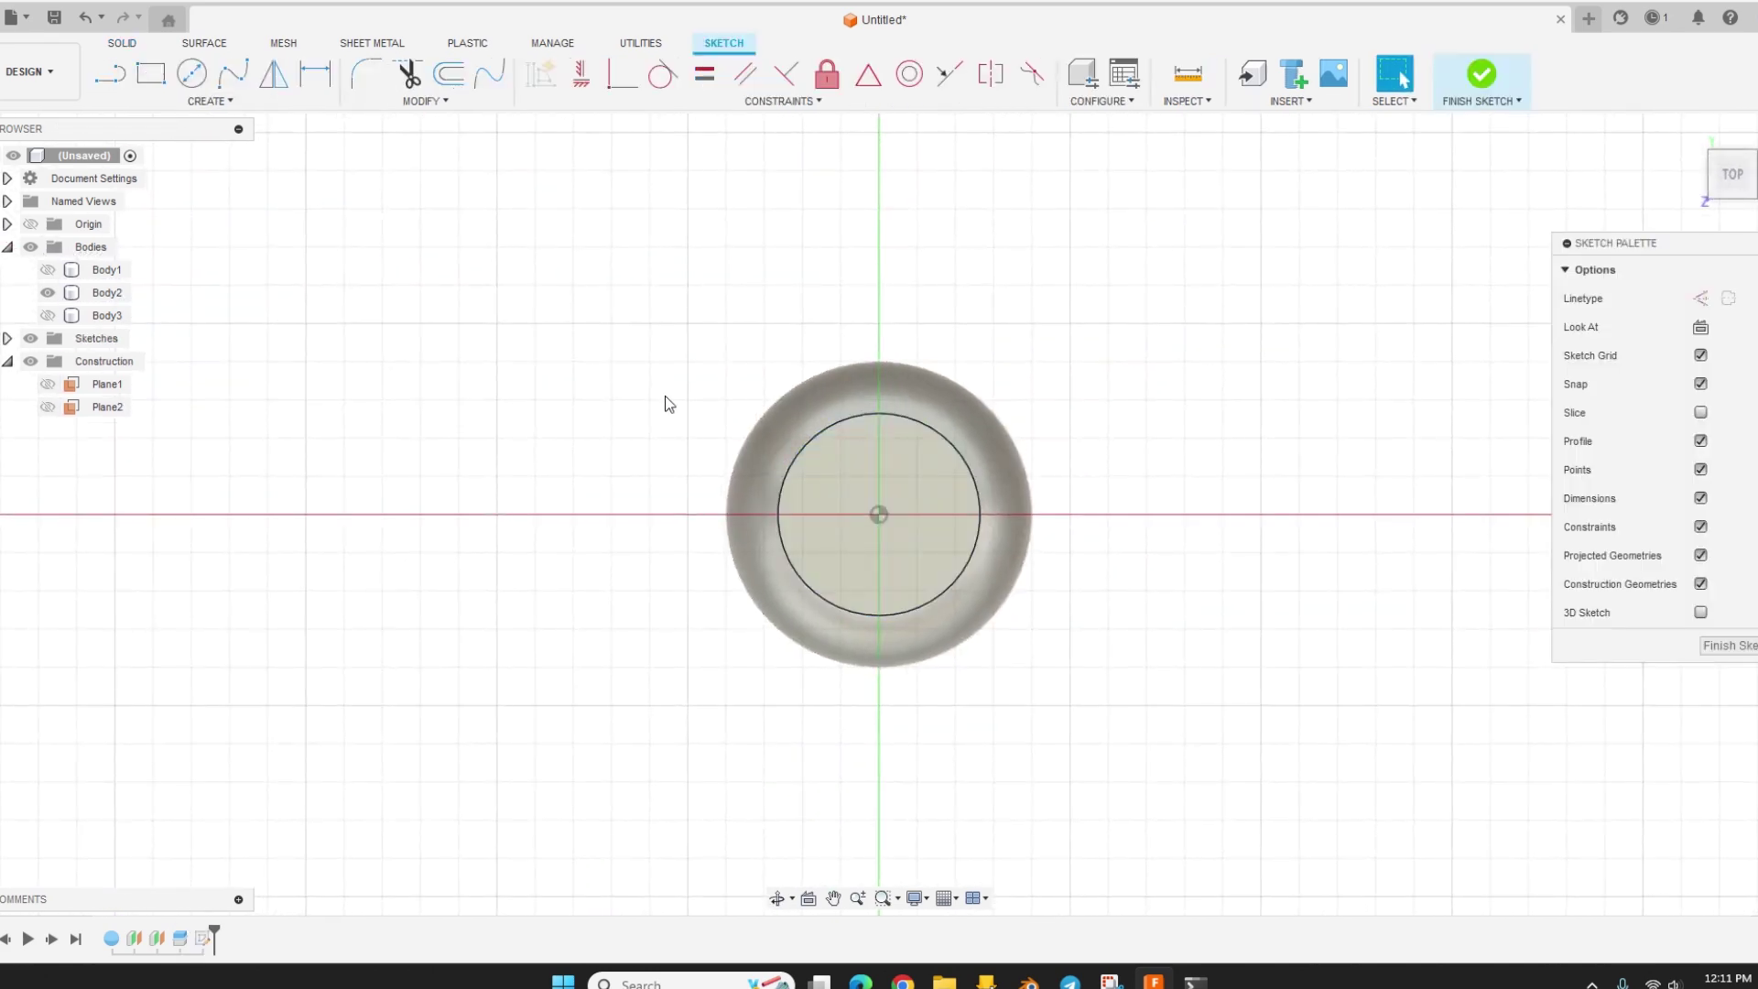
pyautogui.click(1478, 82)
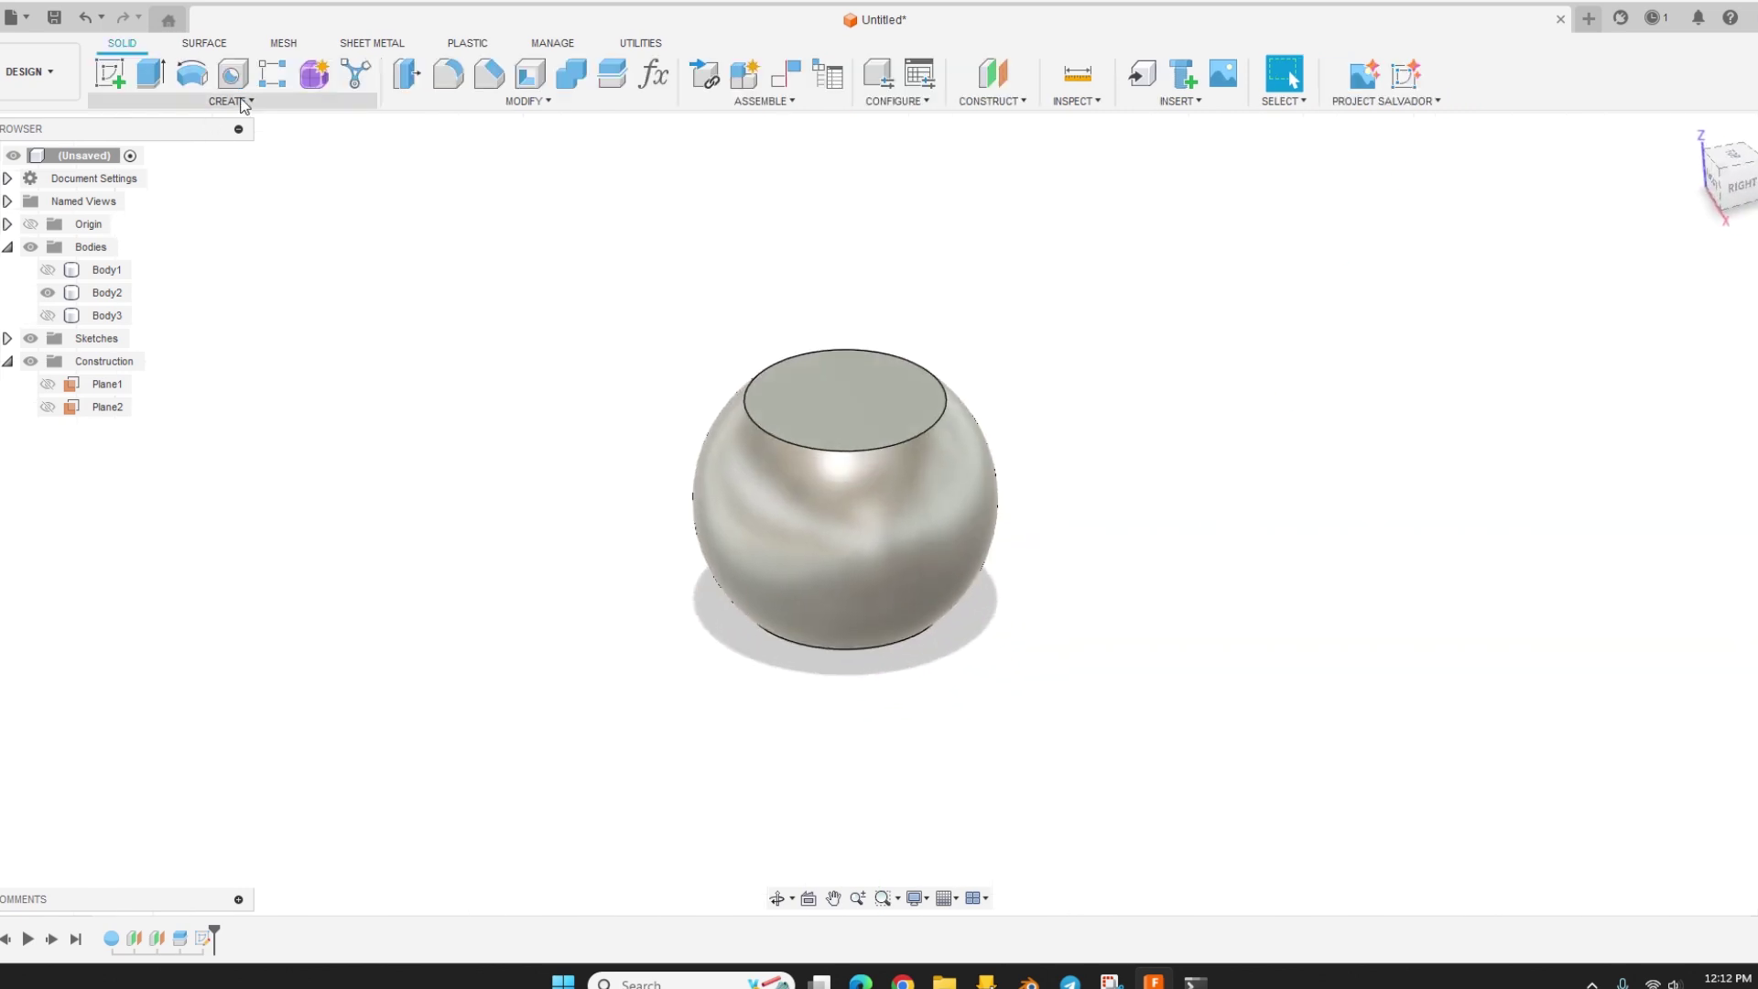
# Step: Cut a 2 mm diameter cylinder 8 mm down into the centre of the flat top
pyautogui.click(244, 103)
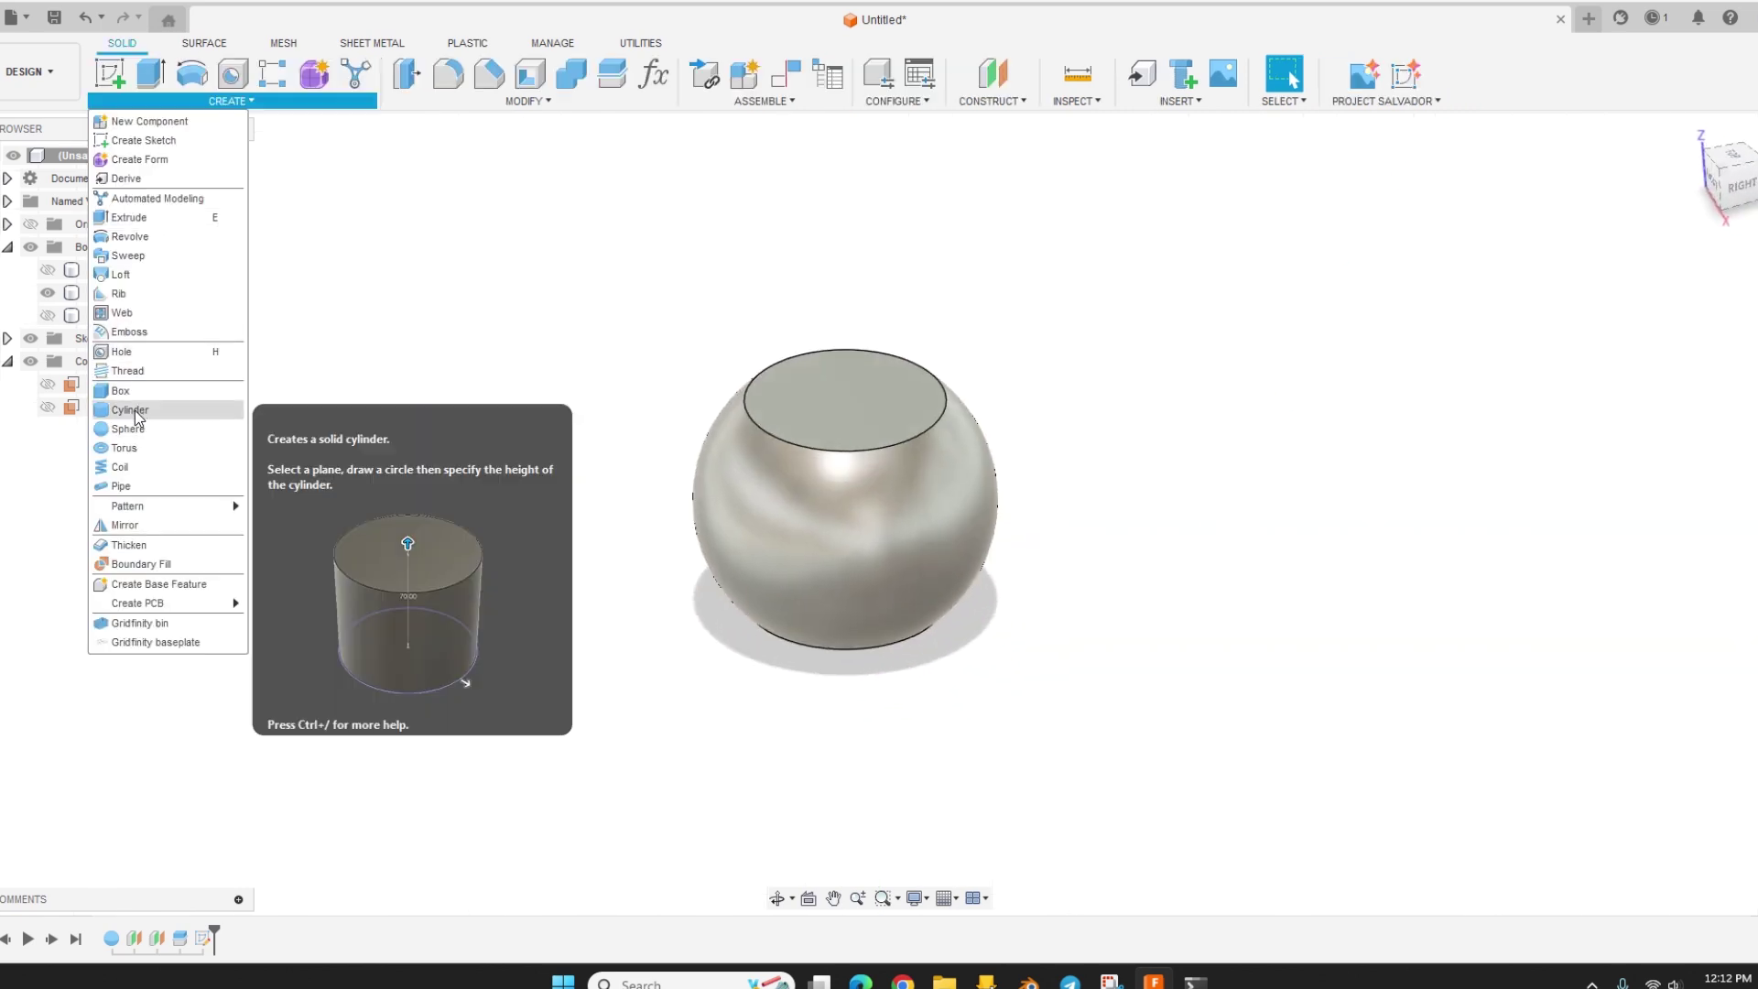
pyautogui.click(133, 405)
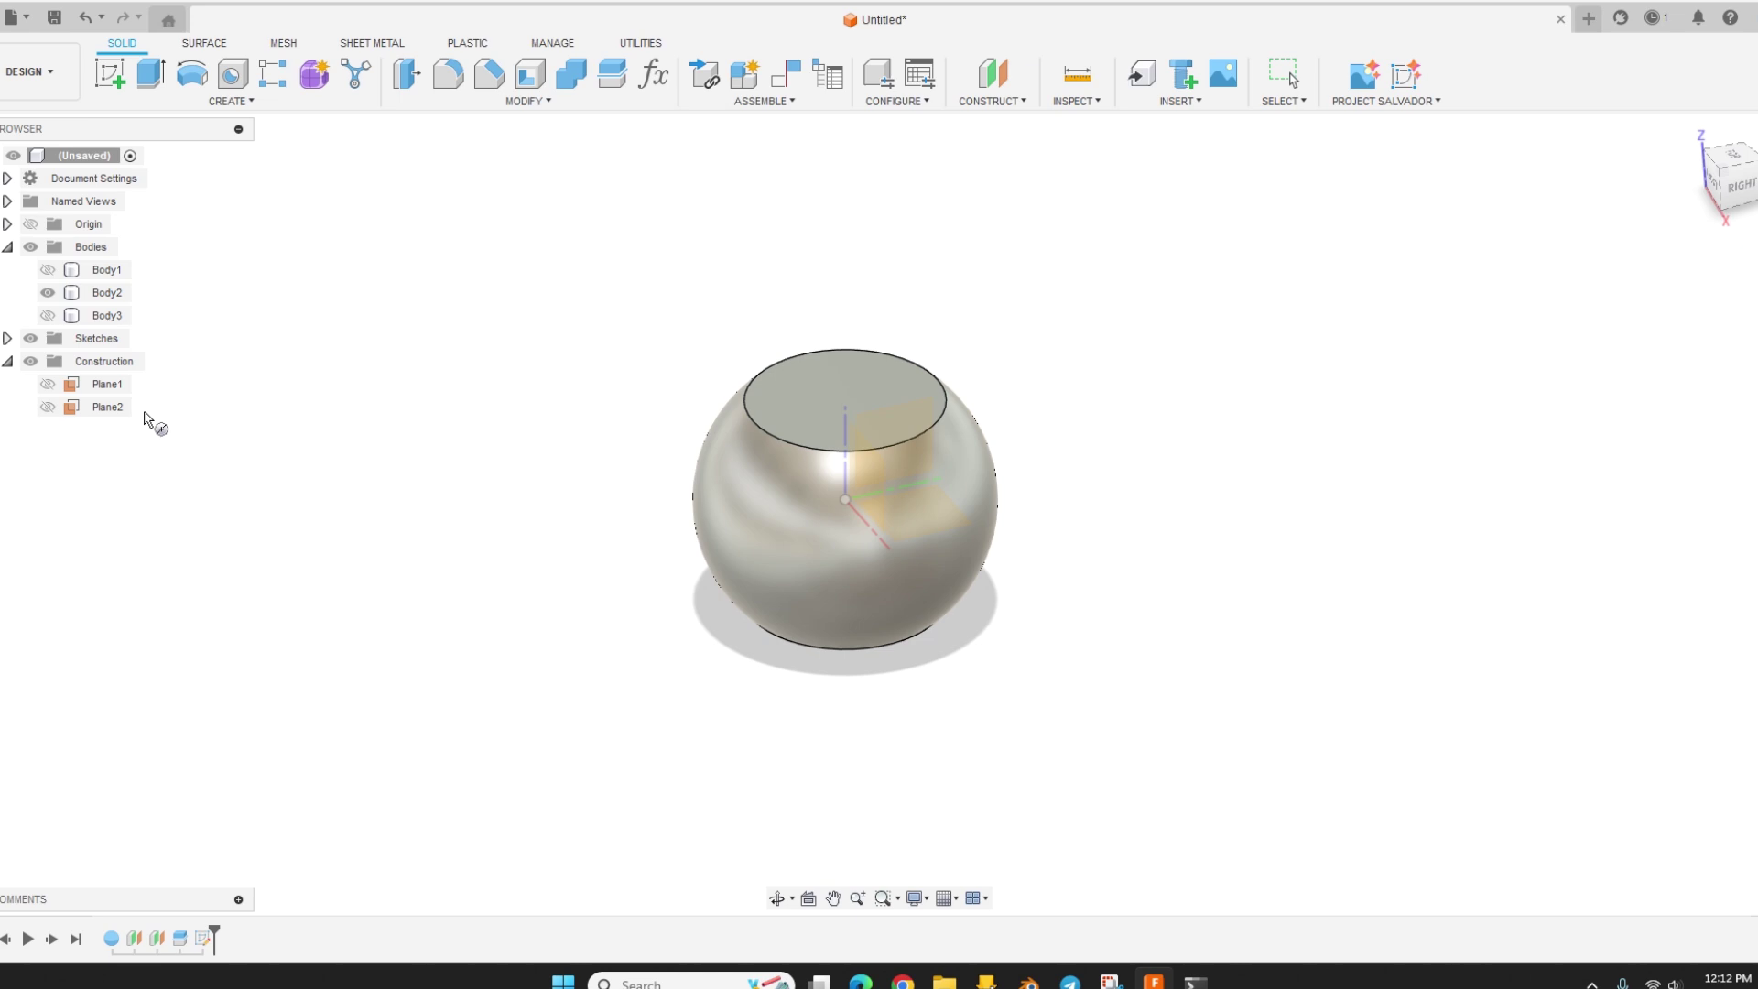
pyautogui.click(782, 392)
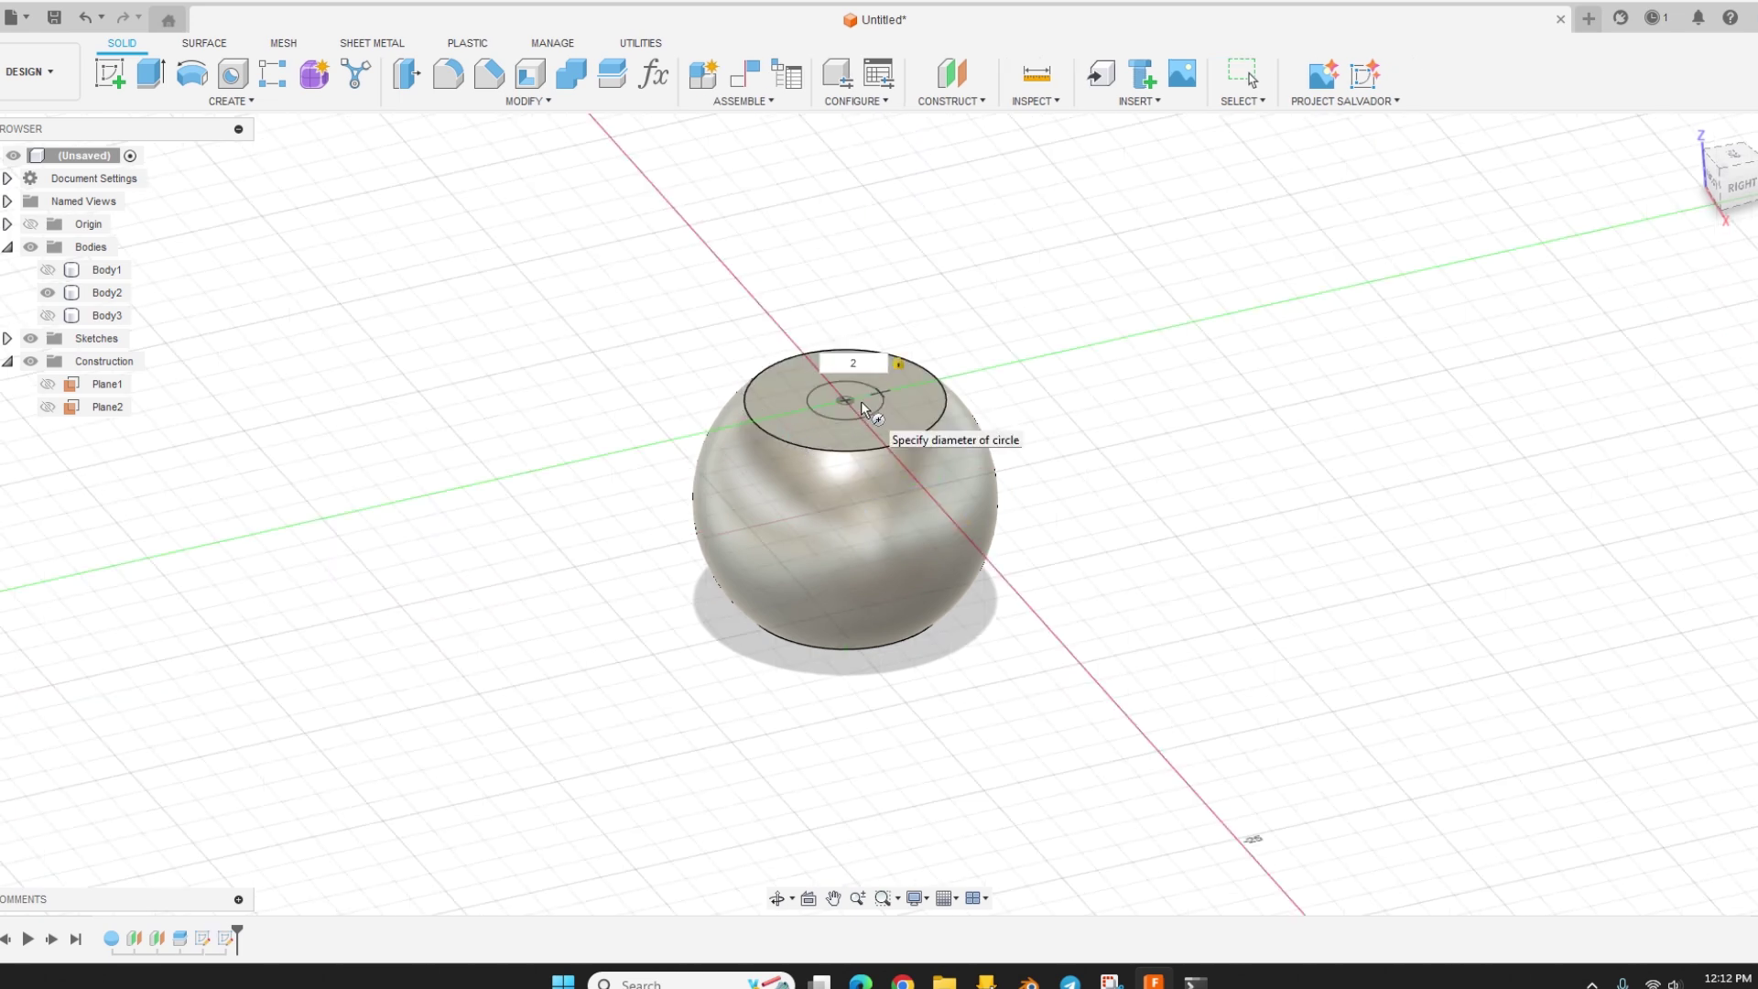
pyautogui.press('Return')
pyautogui.moveTo(844, 332); pyautogui.dragTo(850, 638)
pyautogui.click(1682, 417)
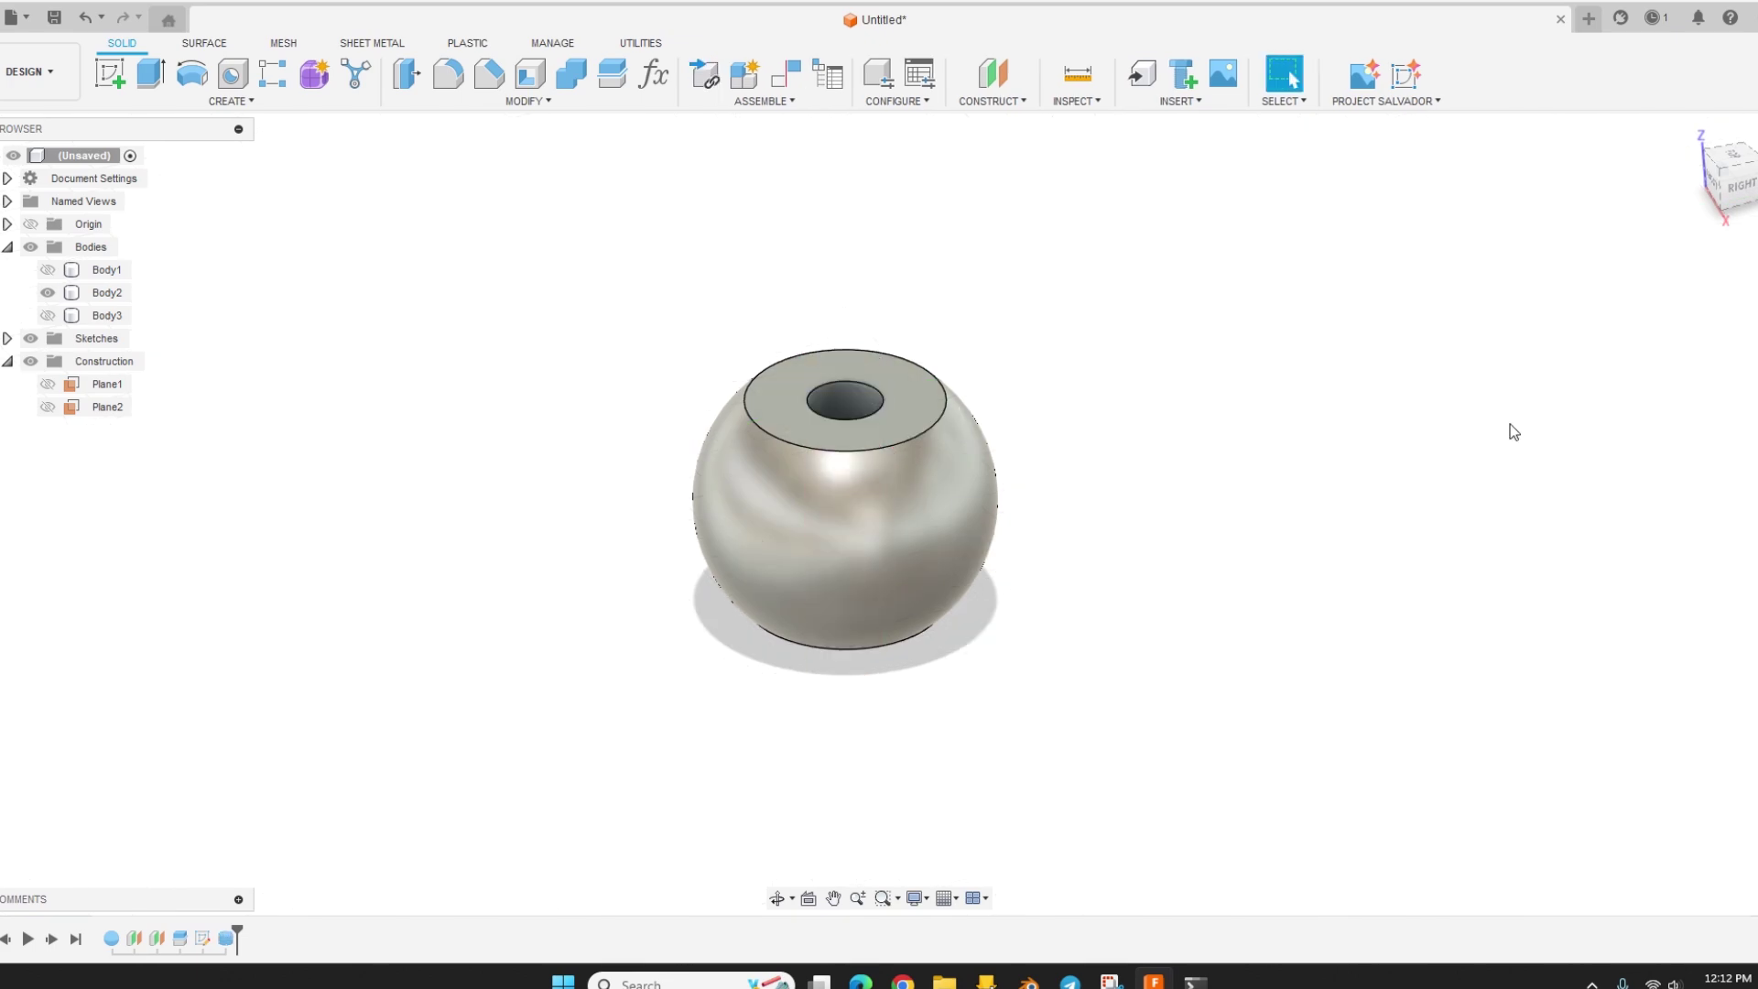
pyautogui.keyDown('shift'); pyautogui.moveTo(1380, 533); pyautogui.dragTo(1372, 500, button='middle'); pyautogui.keyUp('shift')
pyautogui.scroll(-3, 1349, 554)
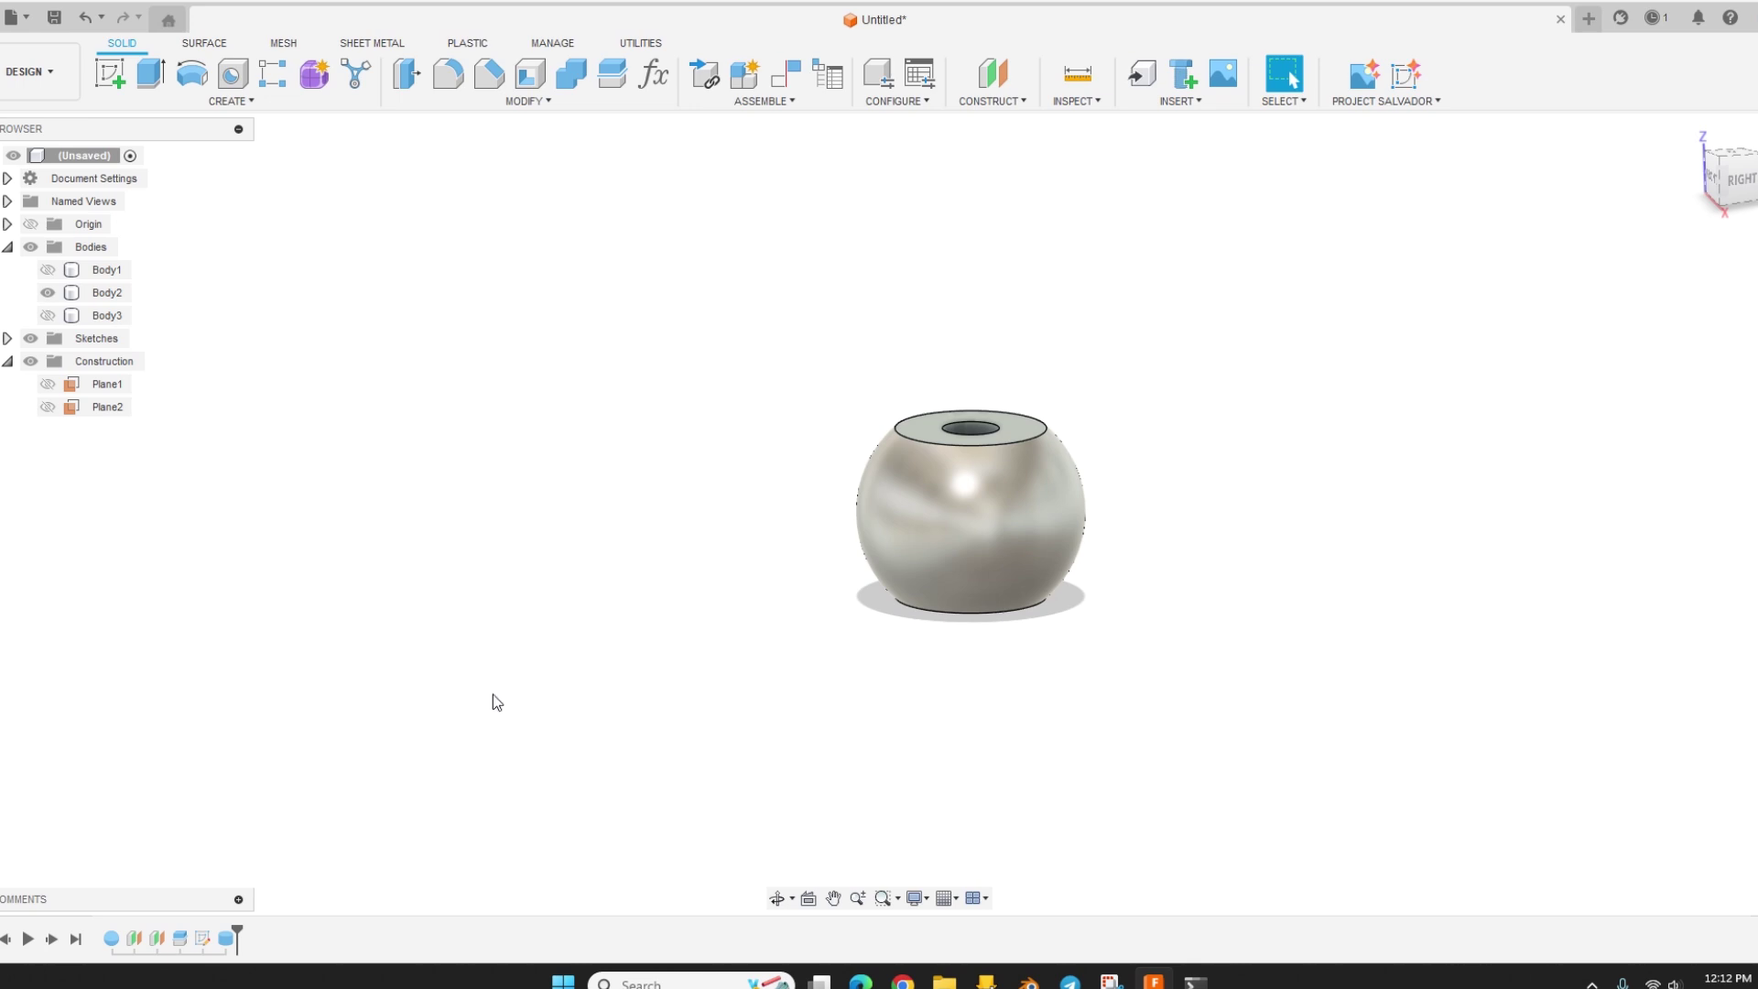
# Step: Pan, zoom and orbit to a straight side view of the bead
pyautogui.moveTo(560, 686); pyautogui.dragTo(588, 646, button='middle')
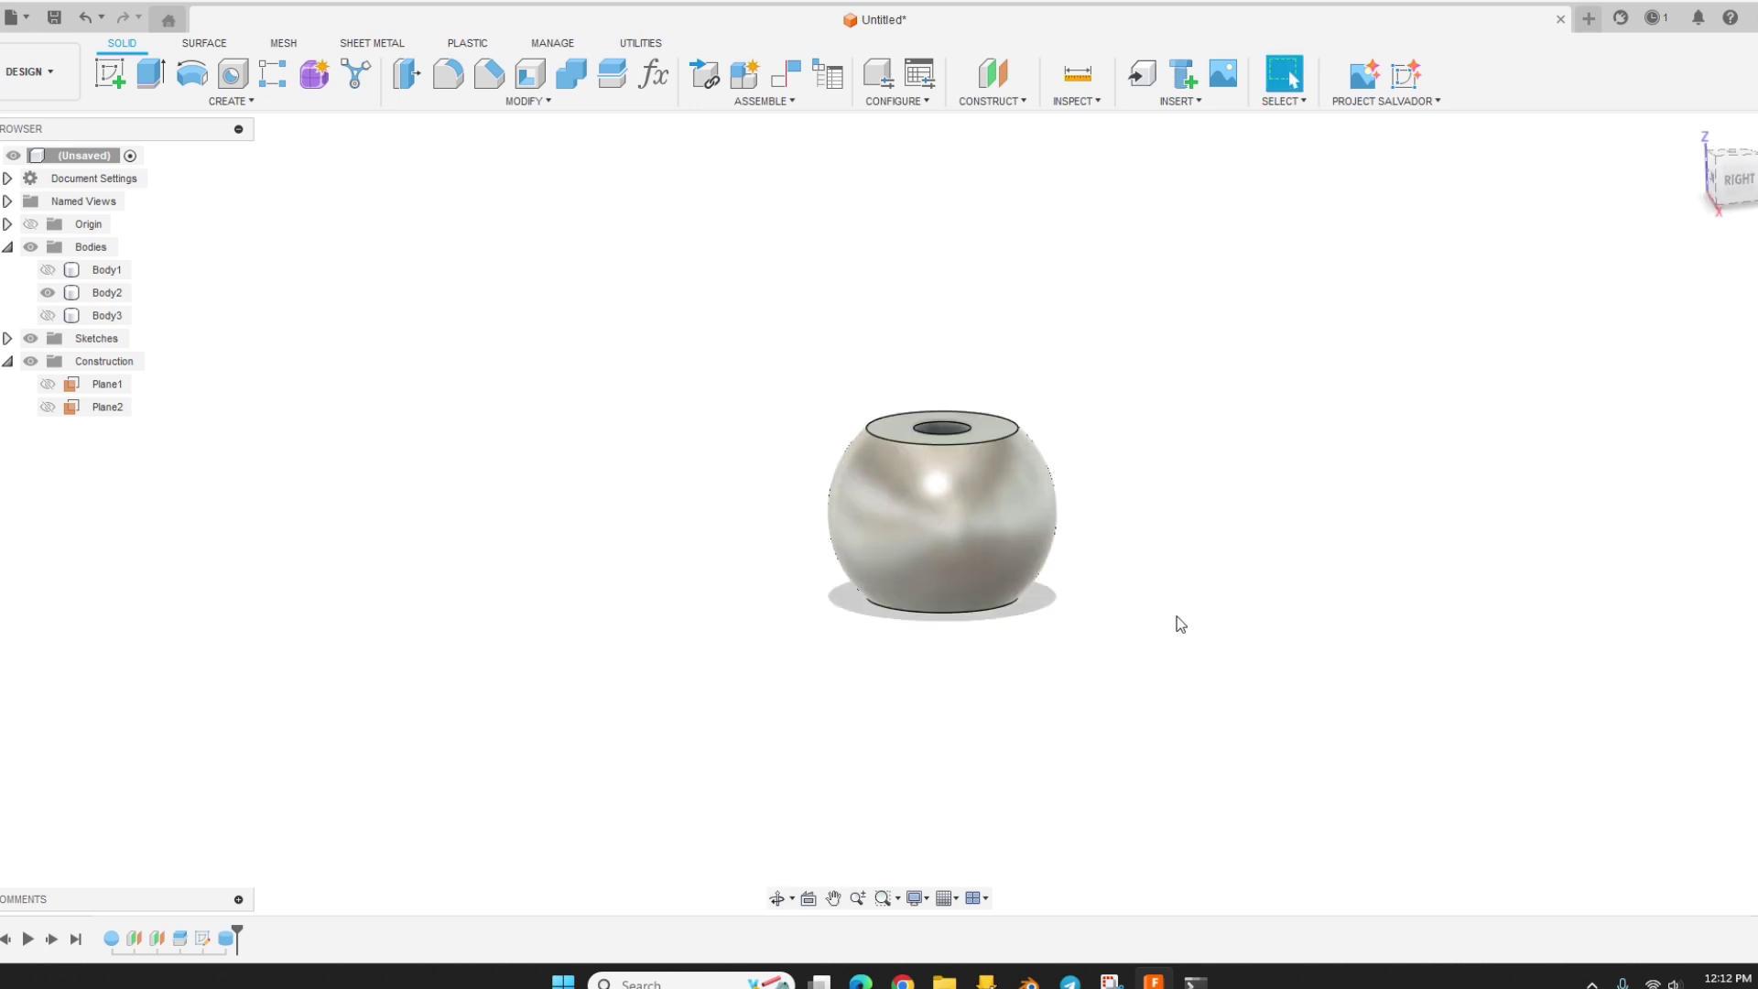
pyautogui.scroll(3, 1082, 631)
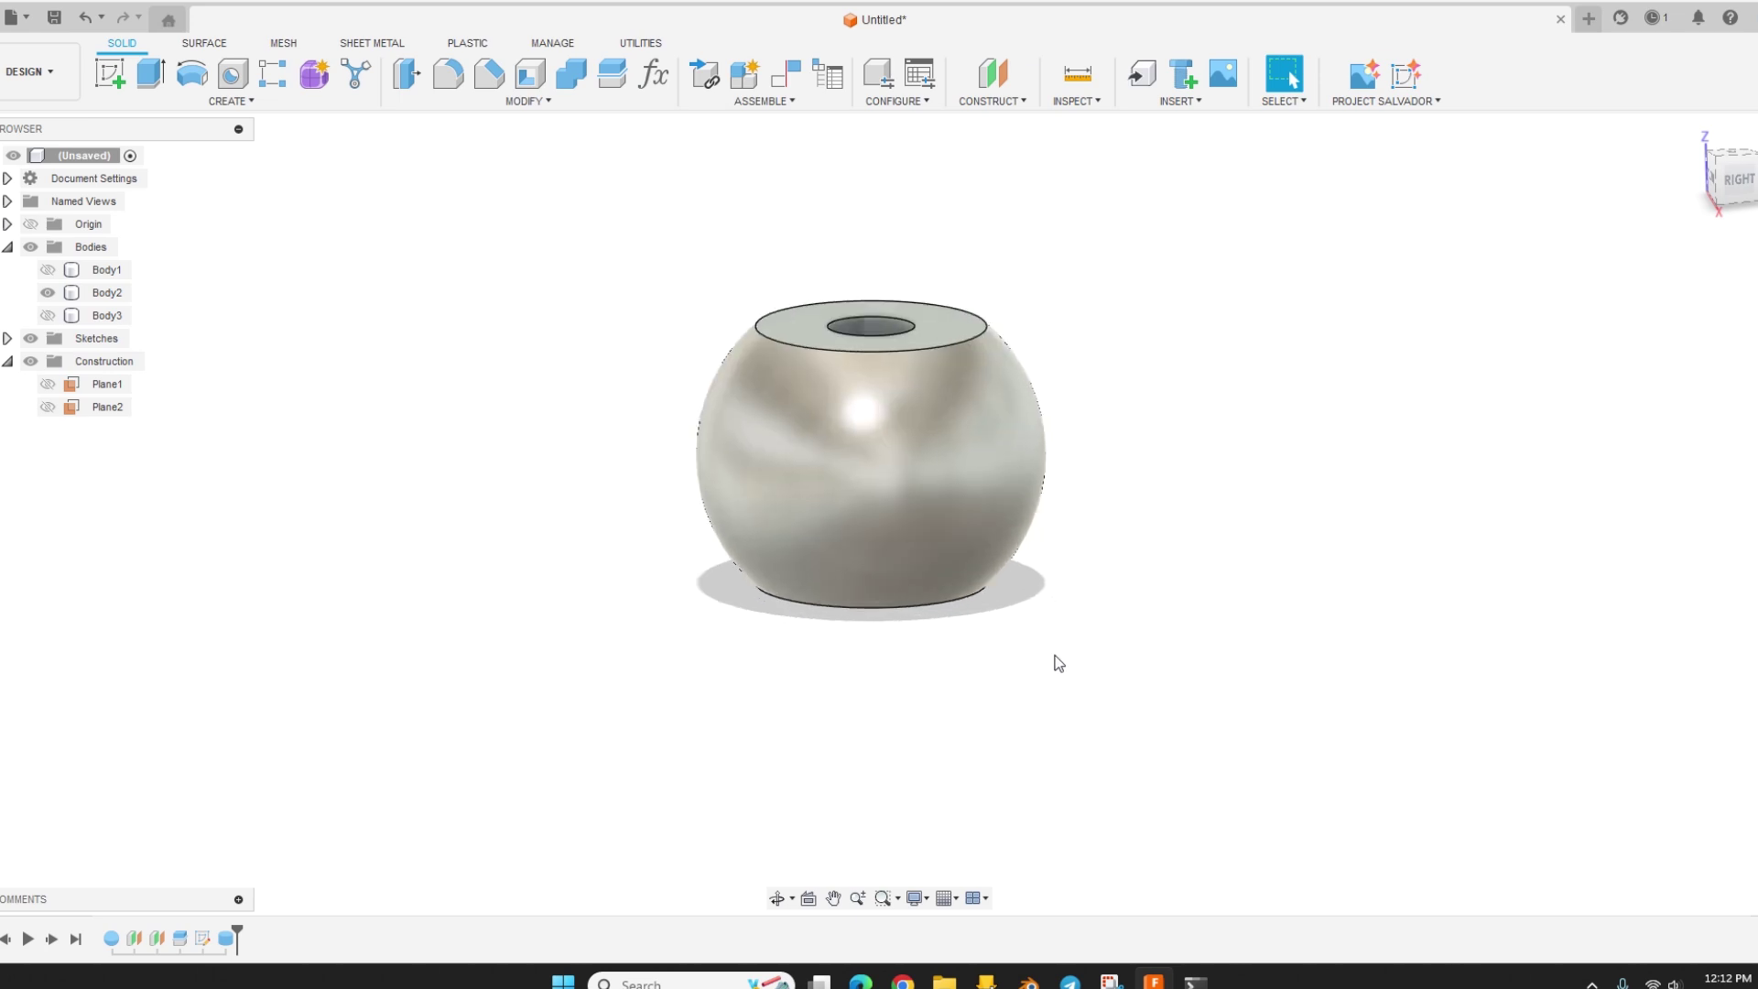
pyautogui.moveTo(1051, 657); pyautogui.dragTo(836, 672, button='middle')
pyautogui.scroll(-1, 1024, 735)
pyautogui.click(780, 634)
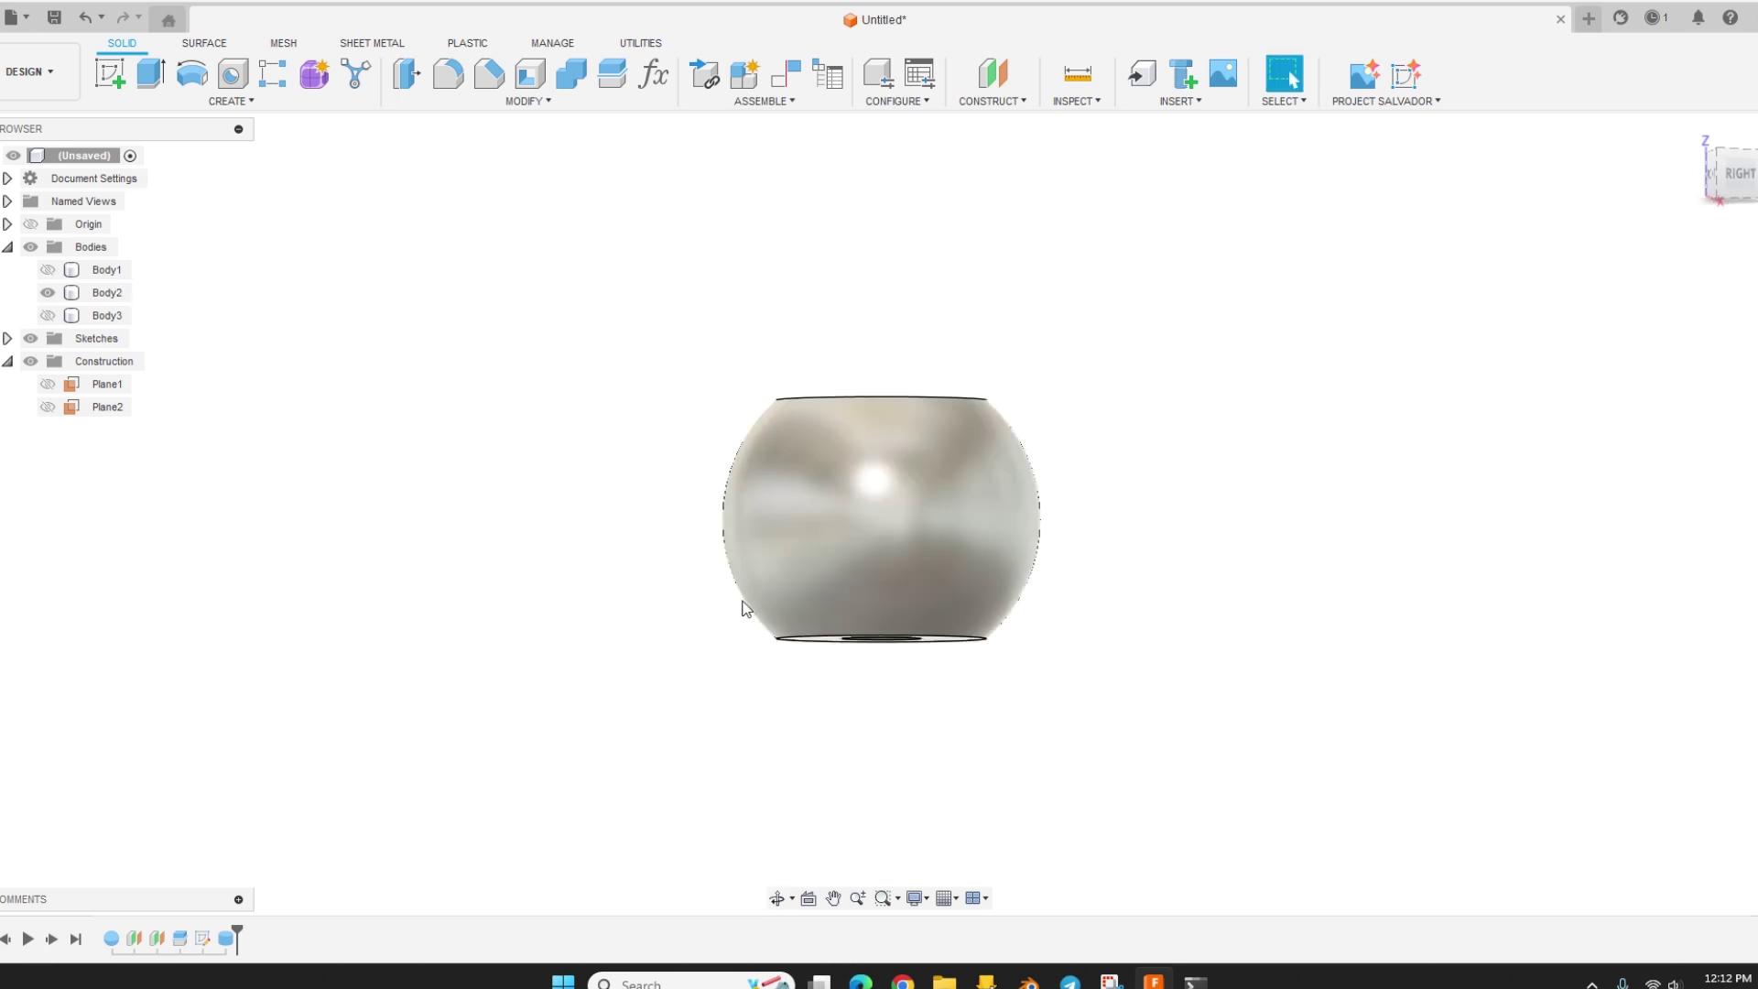
pyautogui.moveTo(776, 644)
pyautogui.keyDown('shift'); pyautogui.mouseDown(button='middle')
pyautogui.moveTo(773, 666)
pyautogui.moveTo(786, 620)
pyautogui.mouseUp(button='middle'); pyautogui.keyUp('shift')
pyautogui.click(776, 620)
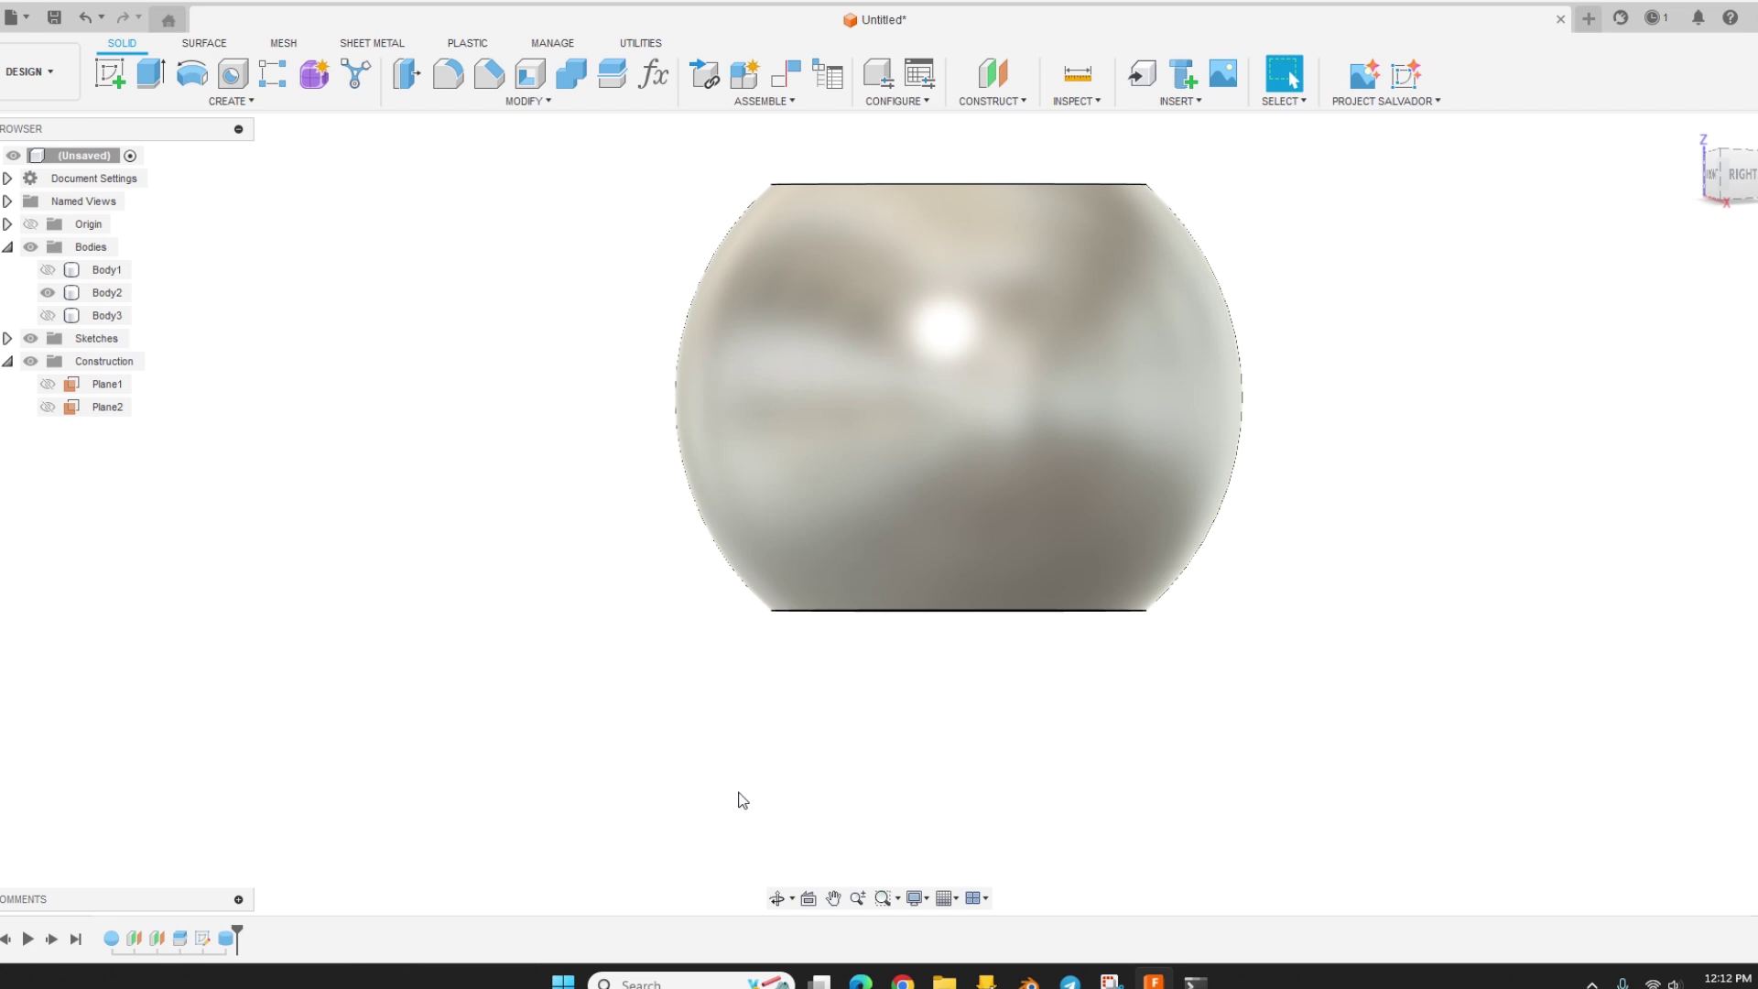
pyautogui.scroll(-3, 743, 800)
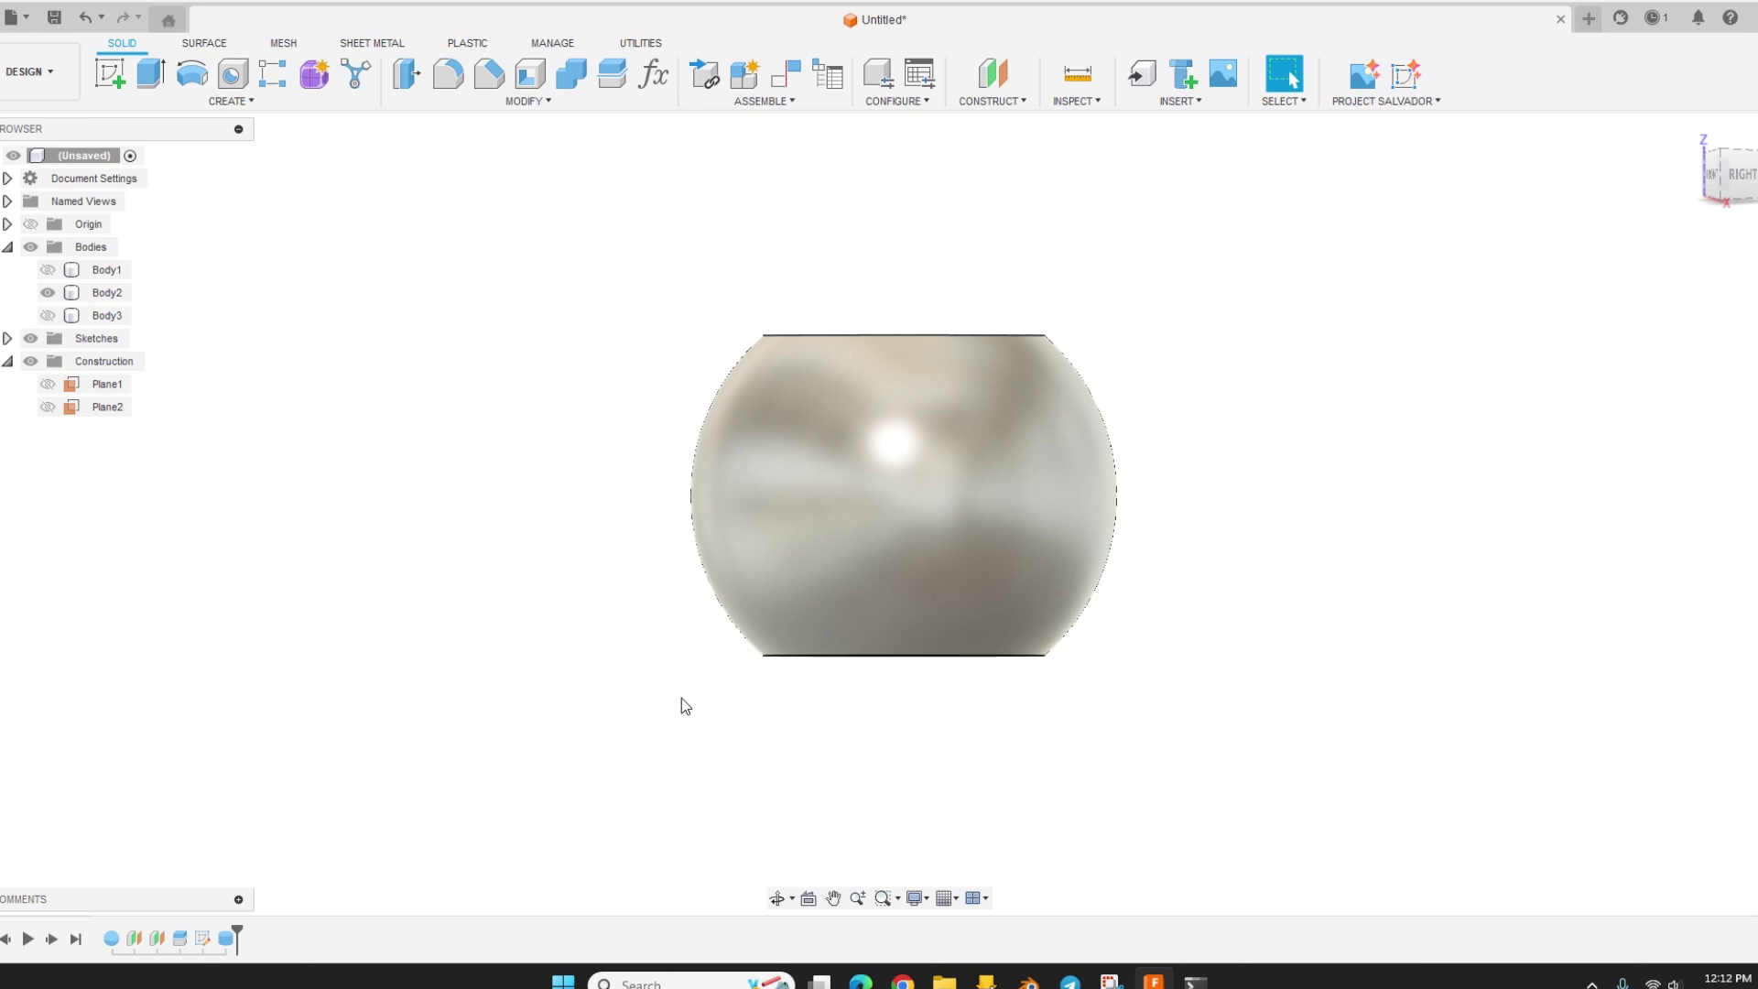
# Step: Select the bead's flat bottom face to check it, then start a new blank design
pyautogui.click(862, 425)
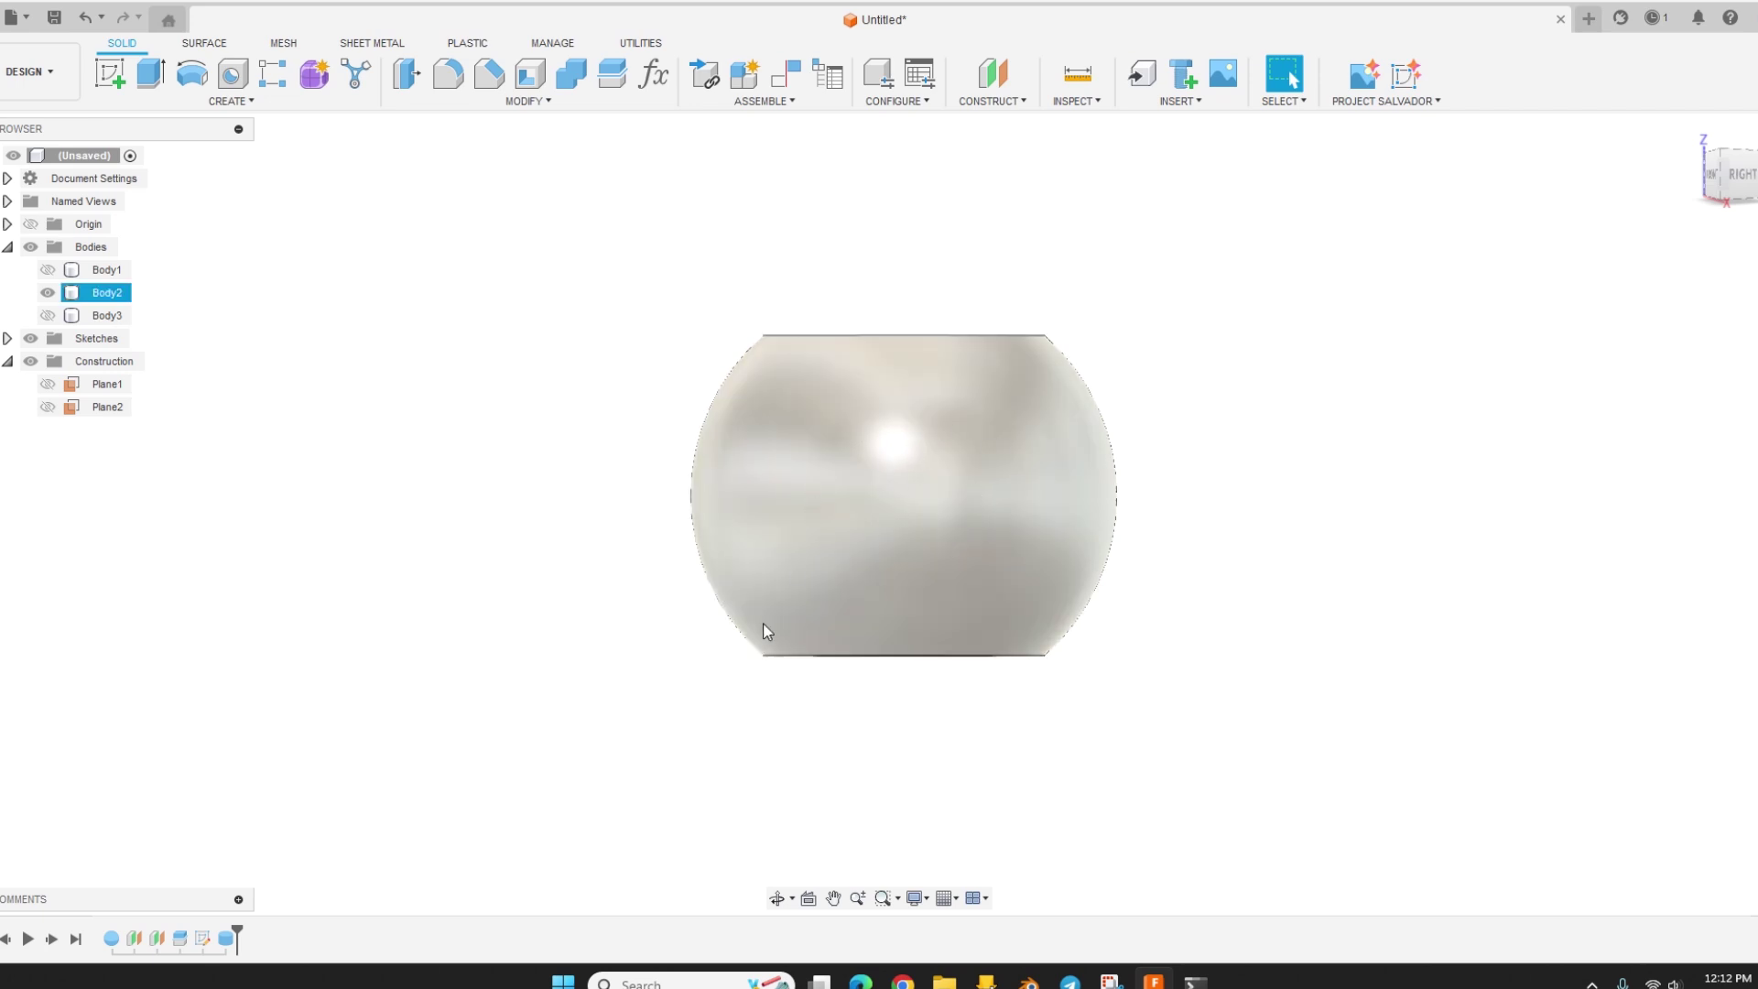
pyautogui.click(659, 586)
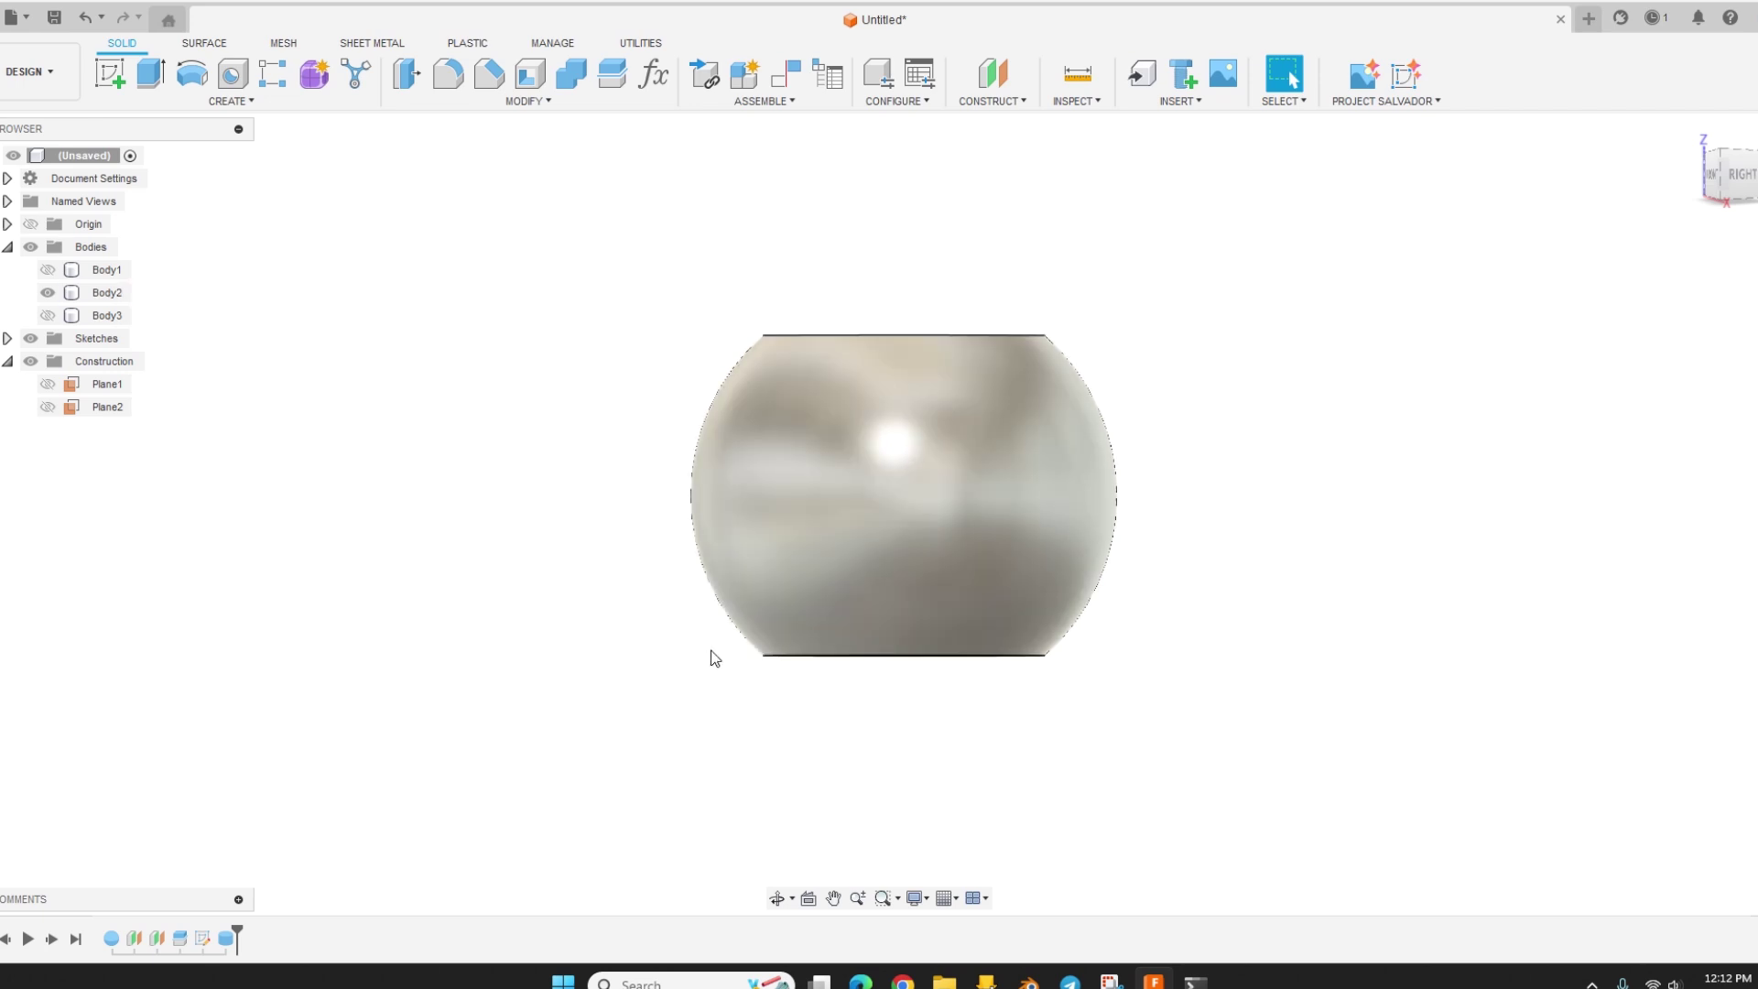
pyautogui.keyDown('shift'); pyautogui.moveTo(716, 658); pyautogui.dragTo(793, 687, button='middle'); pyautogui.keyUp('shift')
pyautogui.click(818, 658)
pyautogui.click(826, 656)
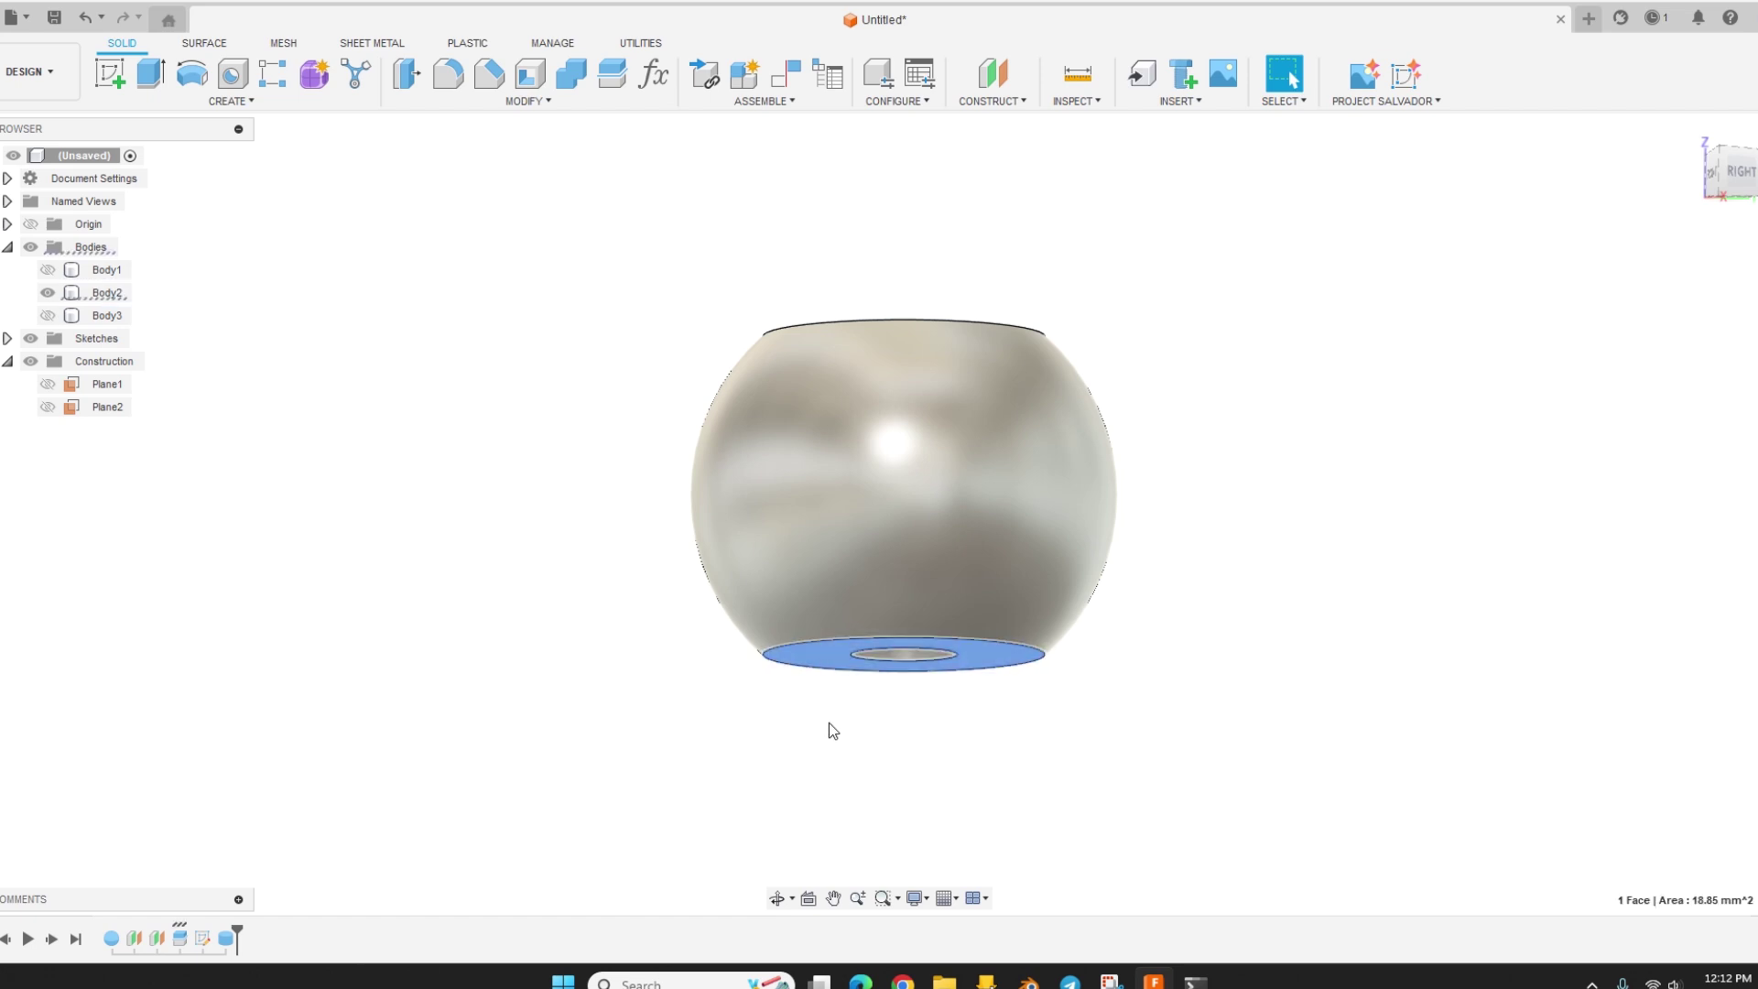
pyautogui.moveTo(827, 728)
pyautogui.keyDown('shift'); pyautogui.mouseDown(button='middle')
pyautogui.moveTo(827, 752)
pyautogui.moveTo(835, 718)
pyautogui.moveTo(842, 749)
pyautogui.mouseUp(button='middle'); pyautogui.keyUp('shift')
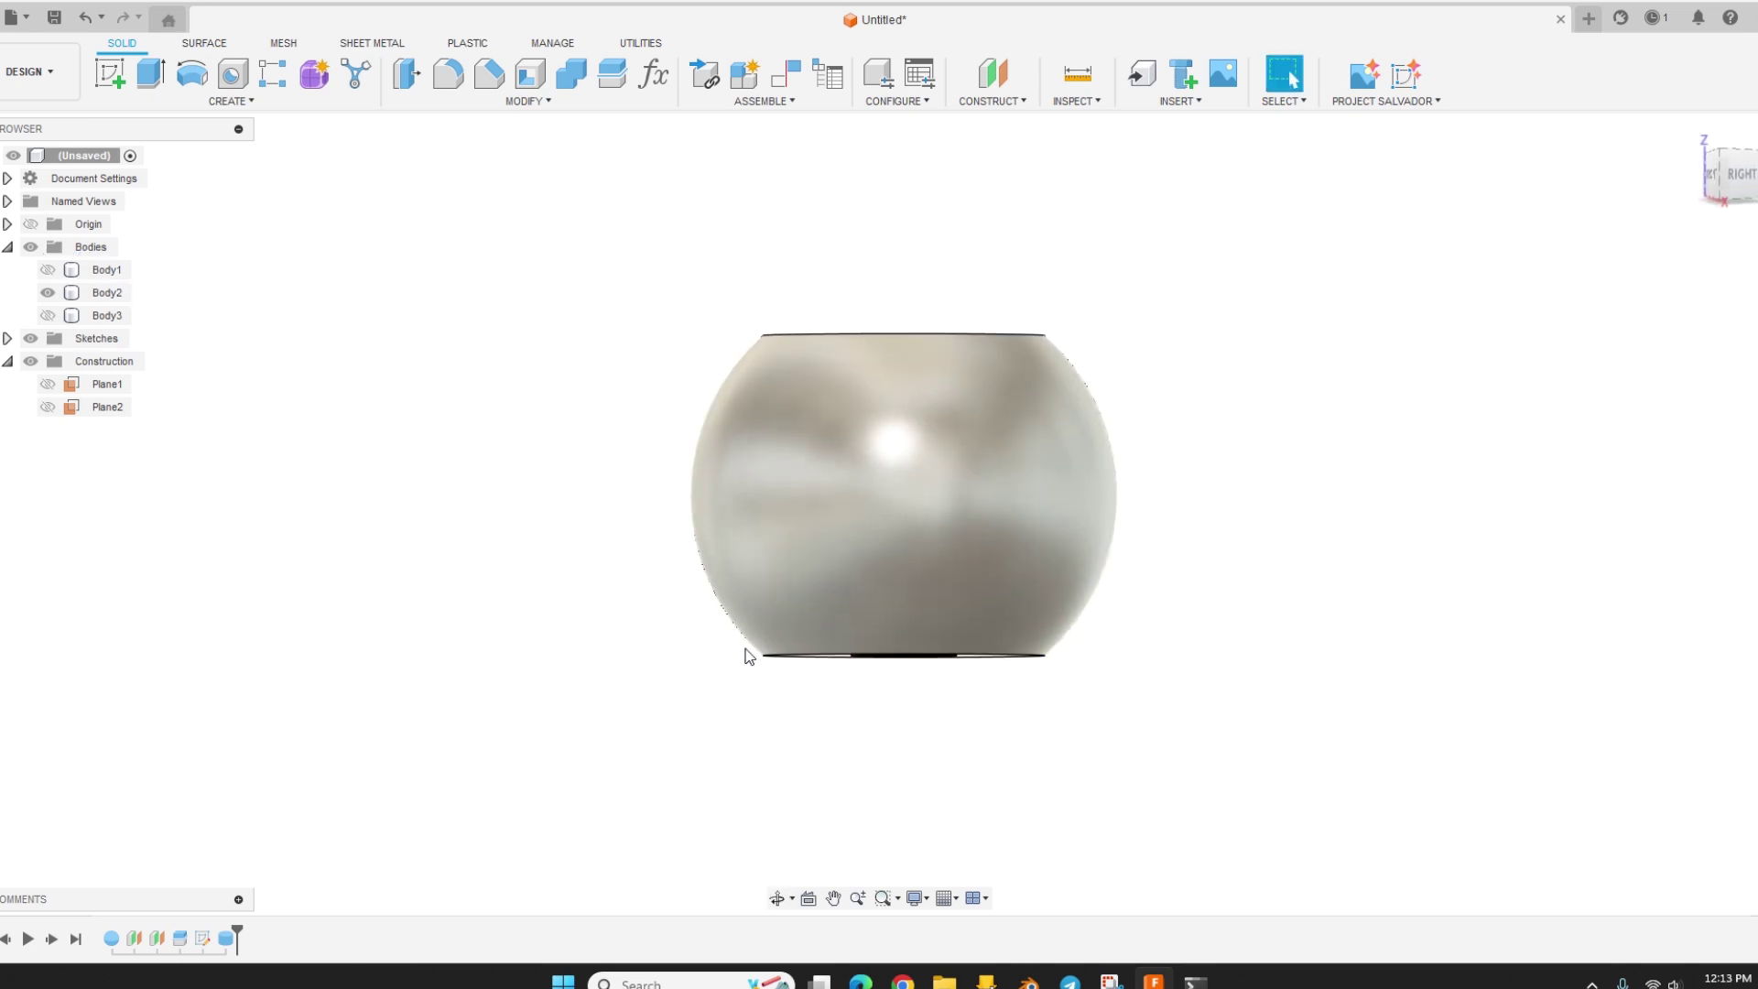
pyautogui.scroll(-3, 723, 723)
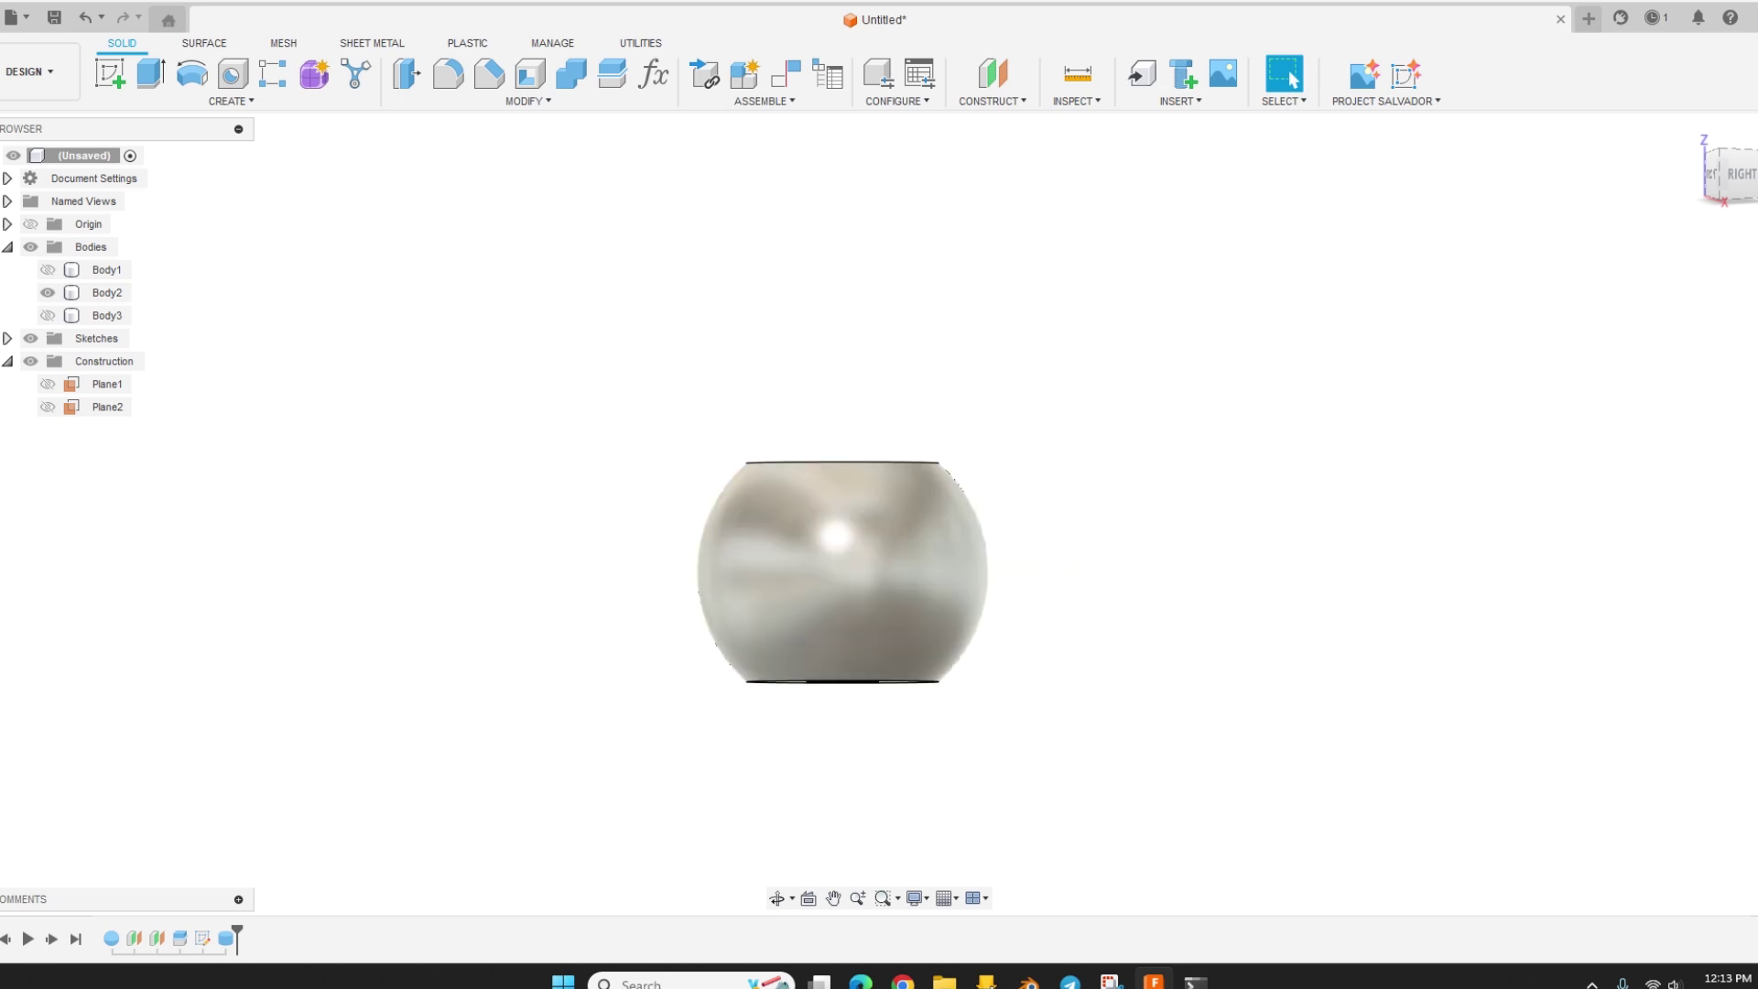
pyautogui.click(1589, 19)
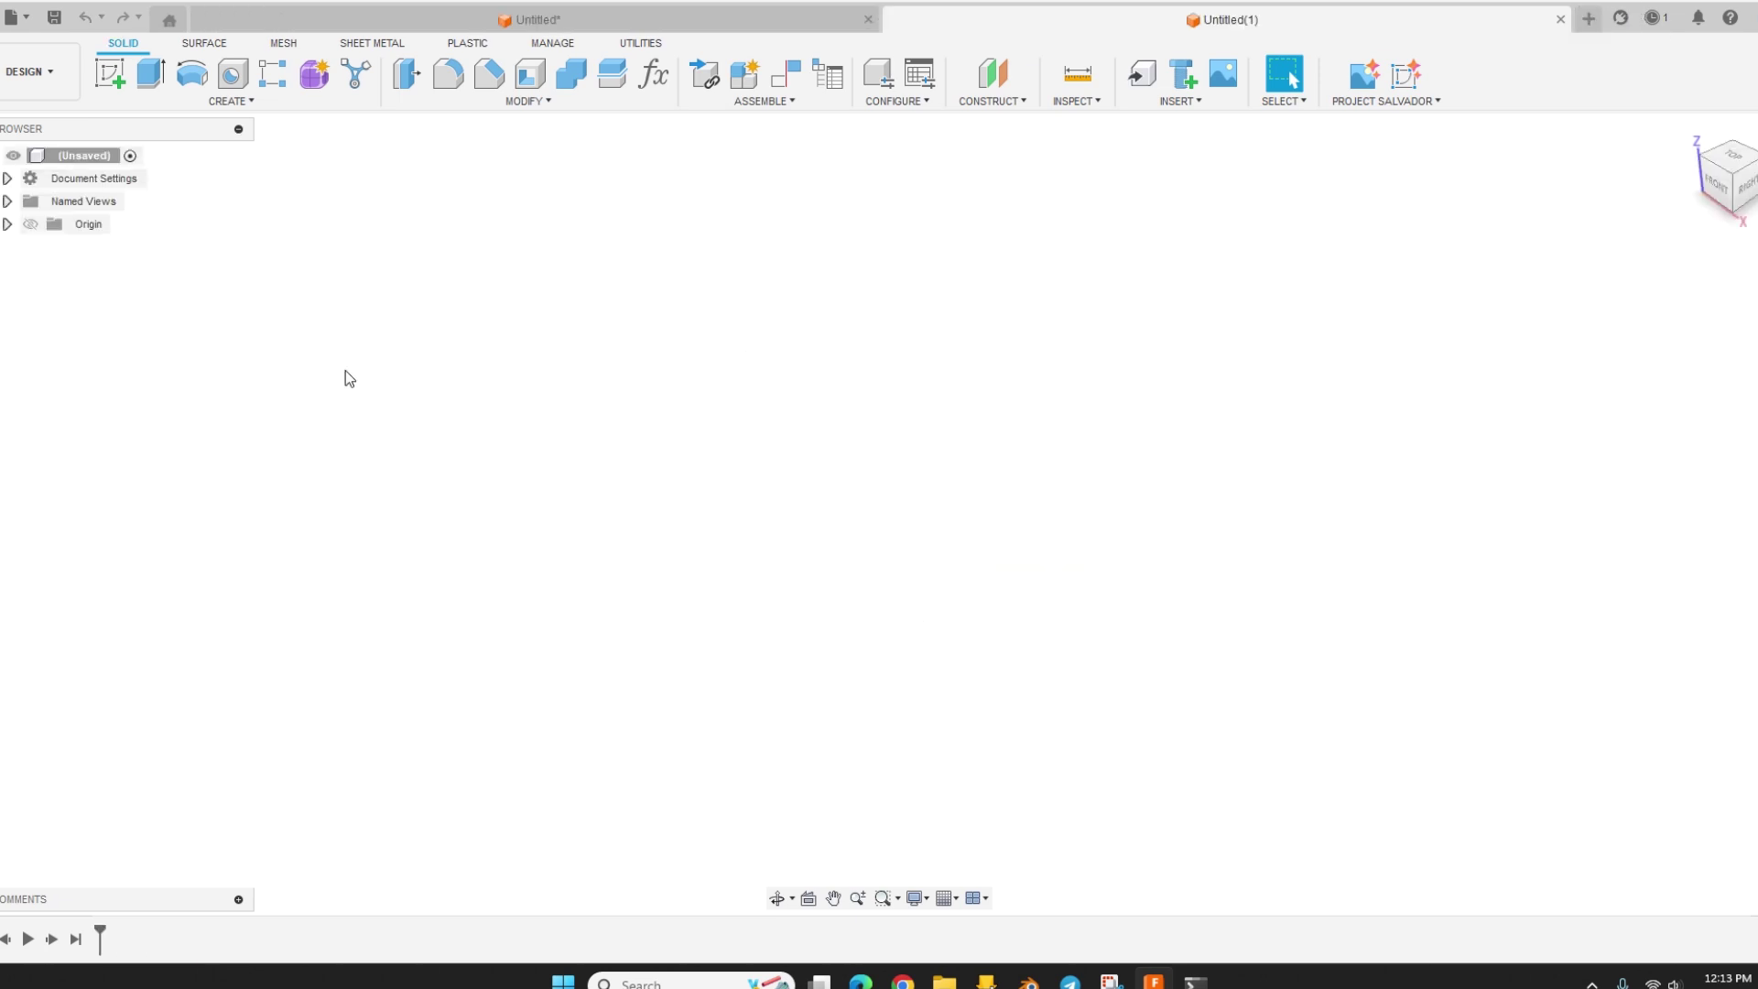
# Step: On the front plane, draw a circle at the origin with an 8 mm diameter
pyautogui.click(107, 75)
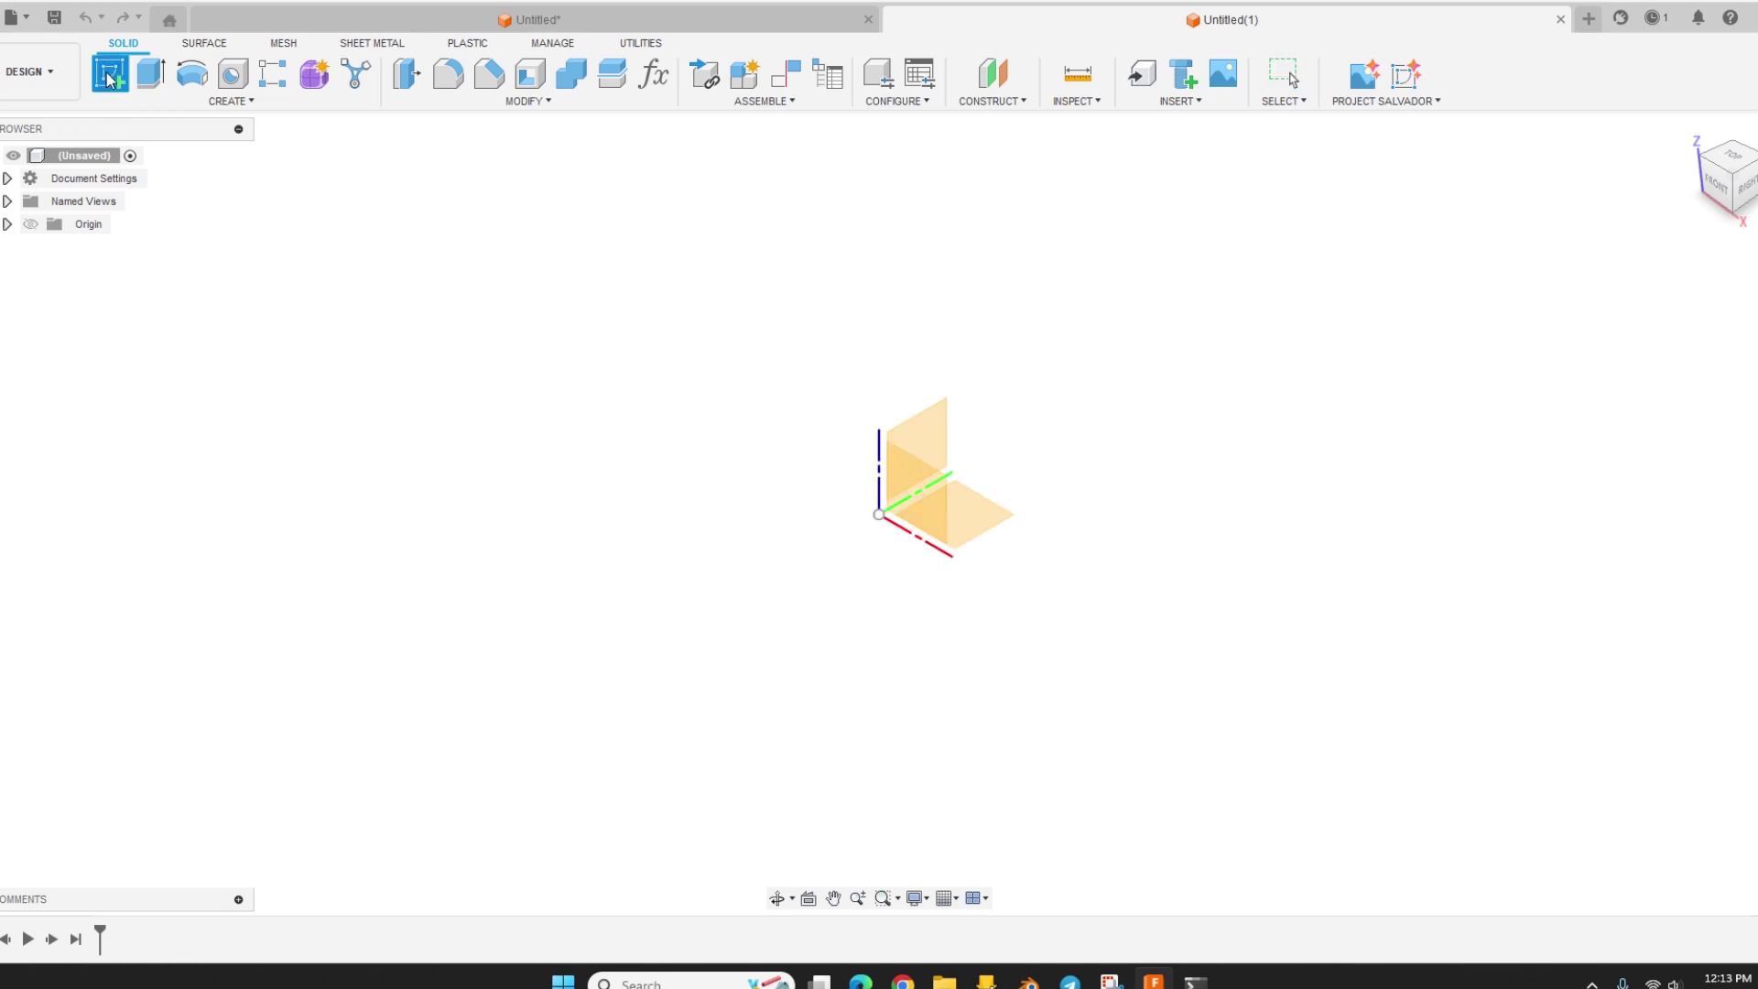
pyautogui.click(926, 497)
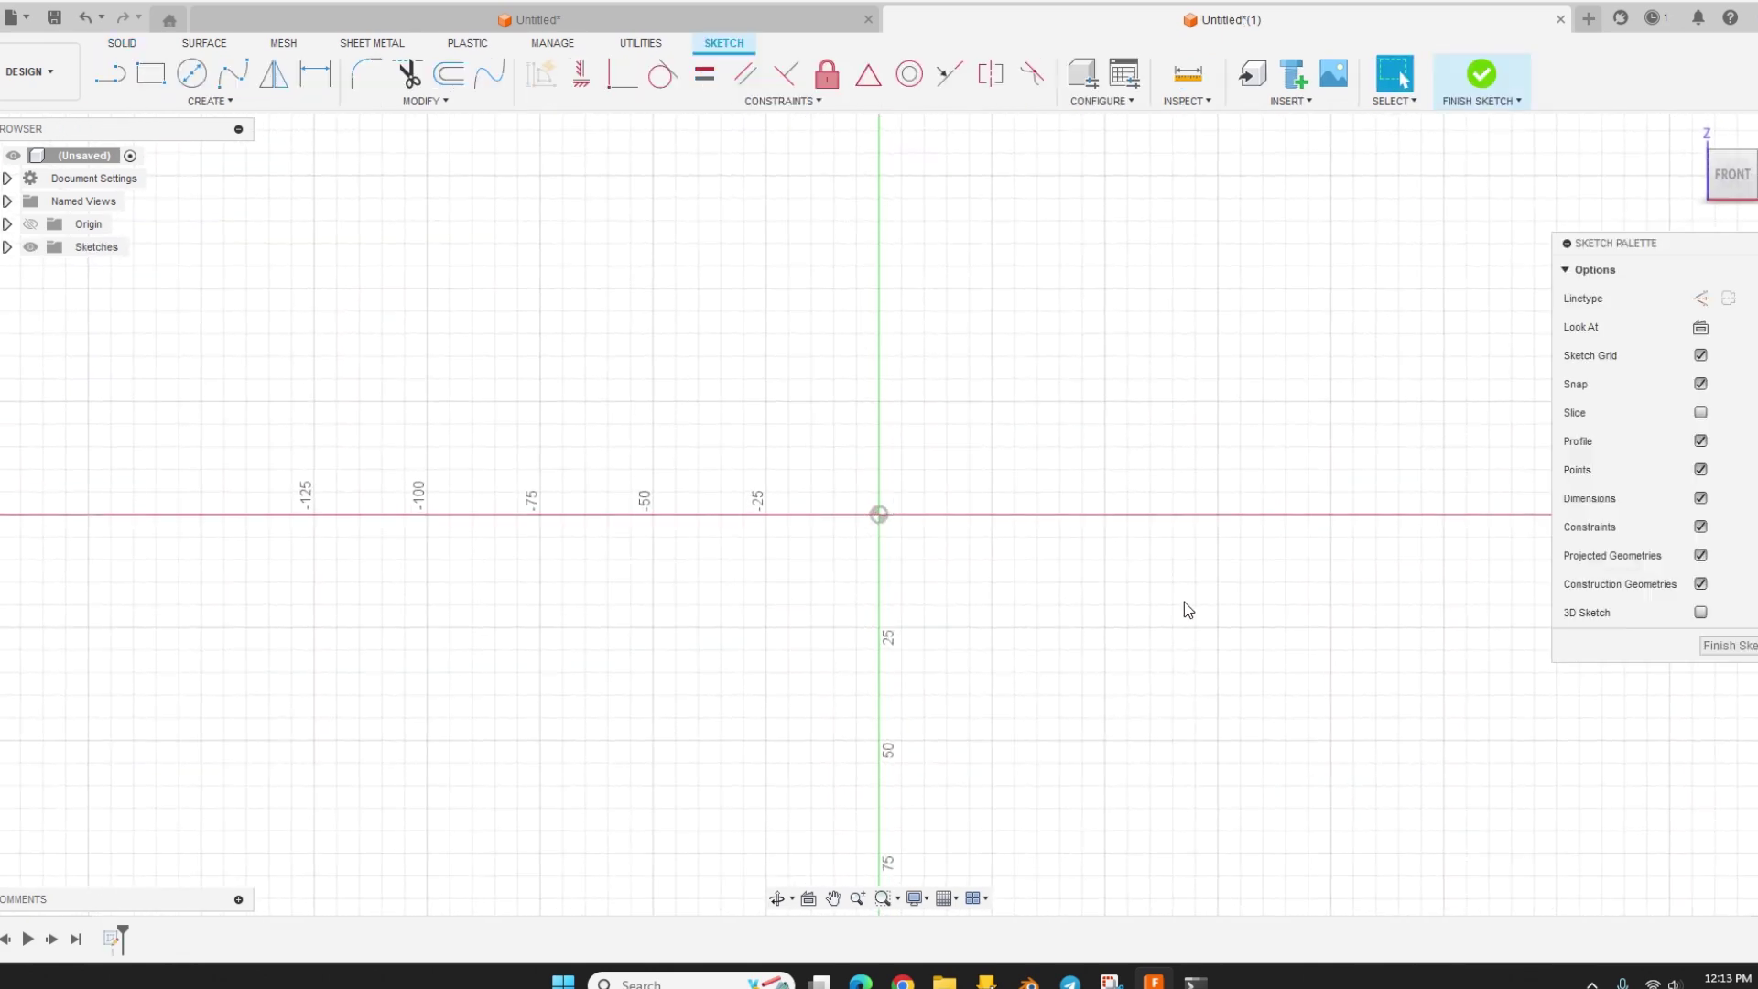
pyautogui.press('c')
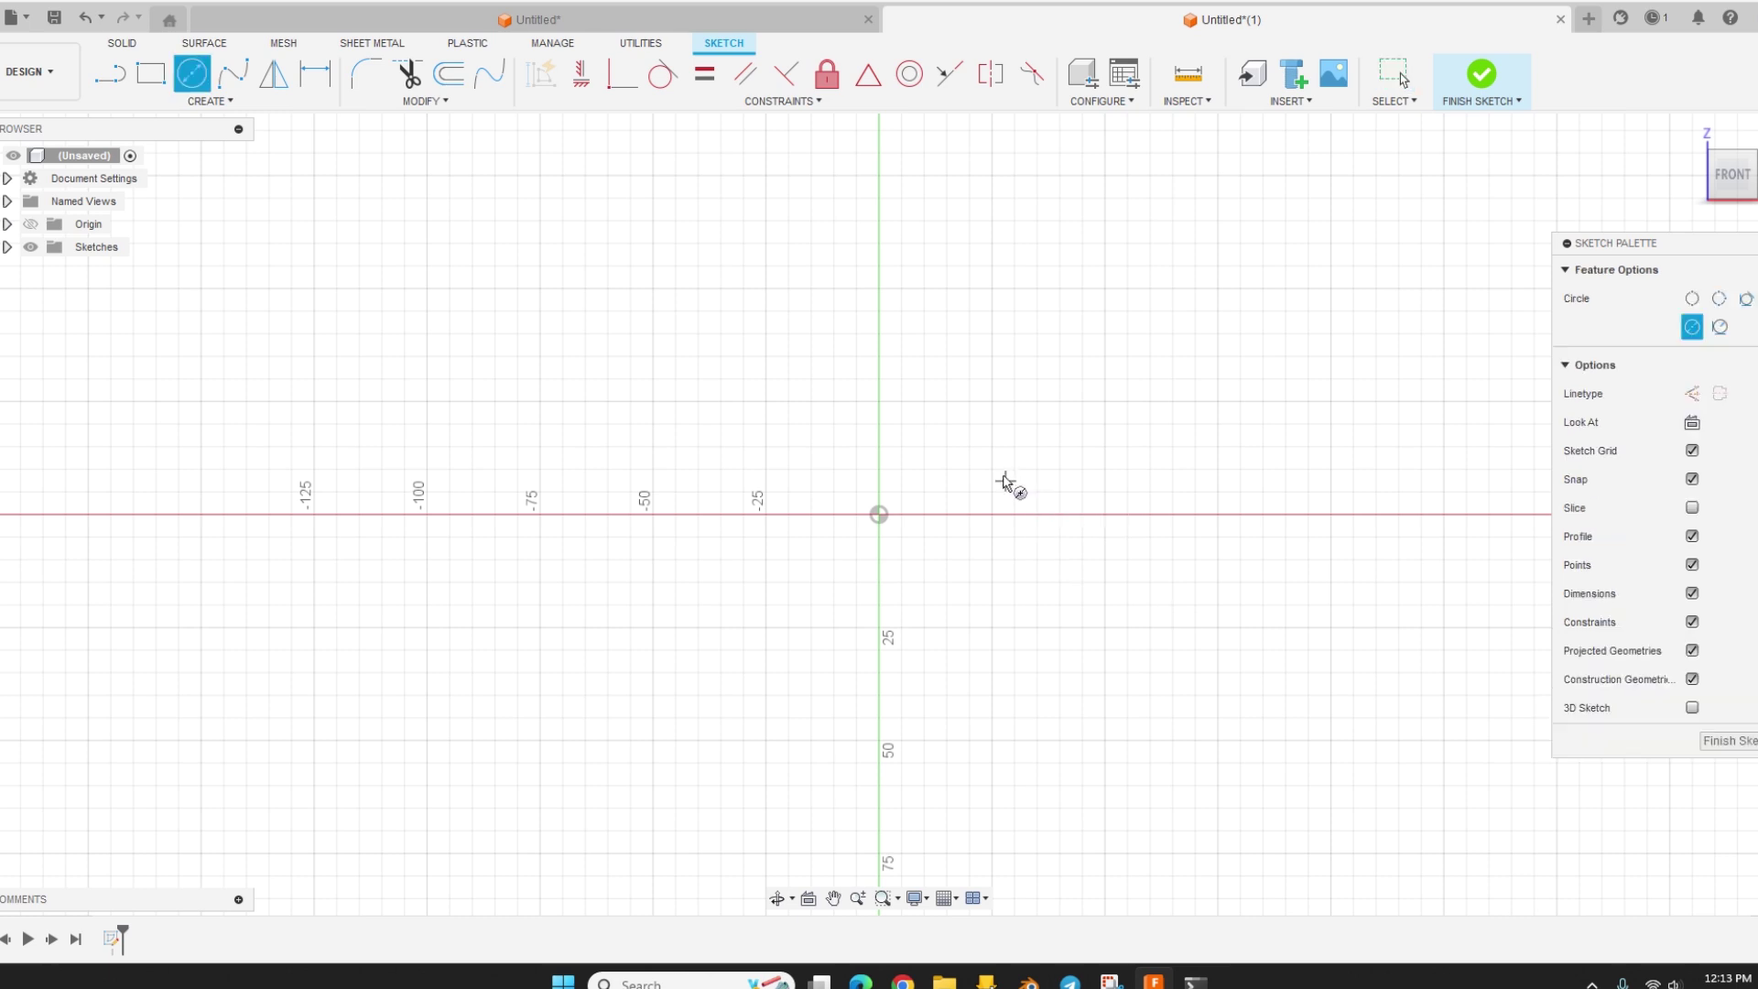
pyautogui.click(880, 515)
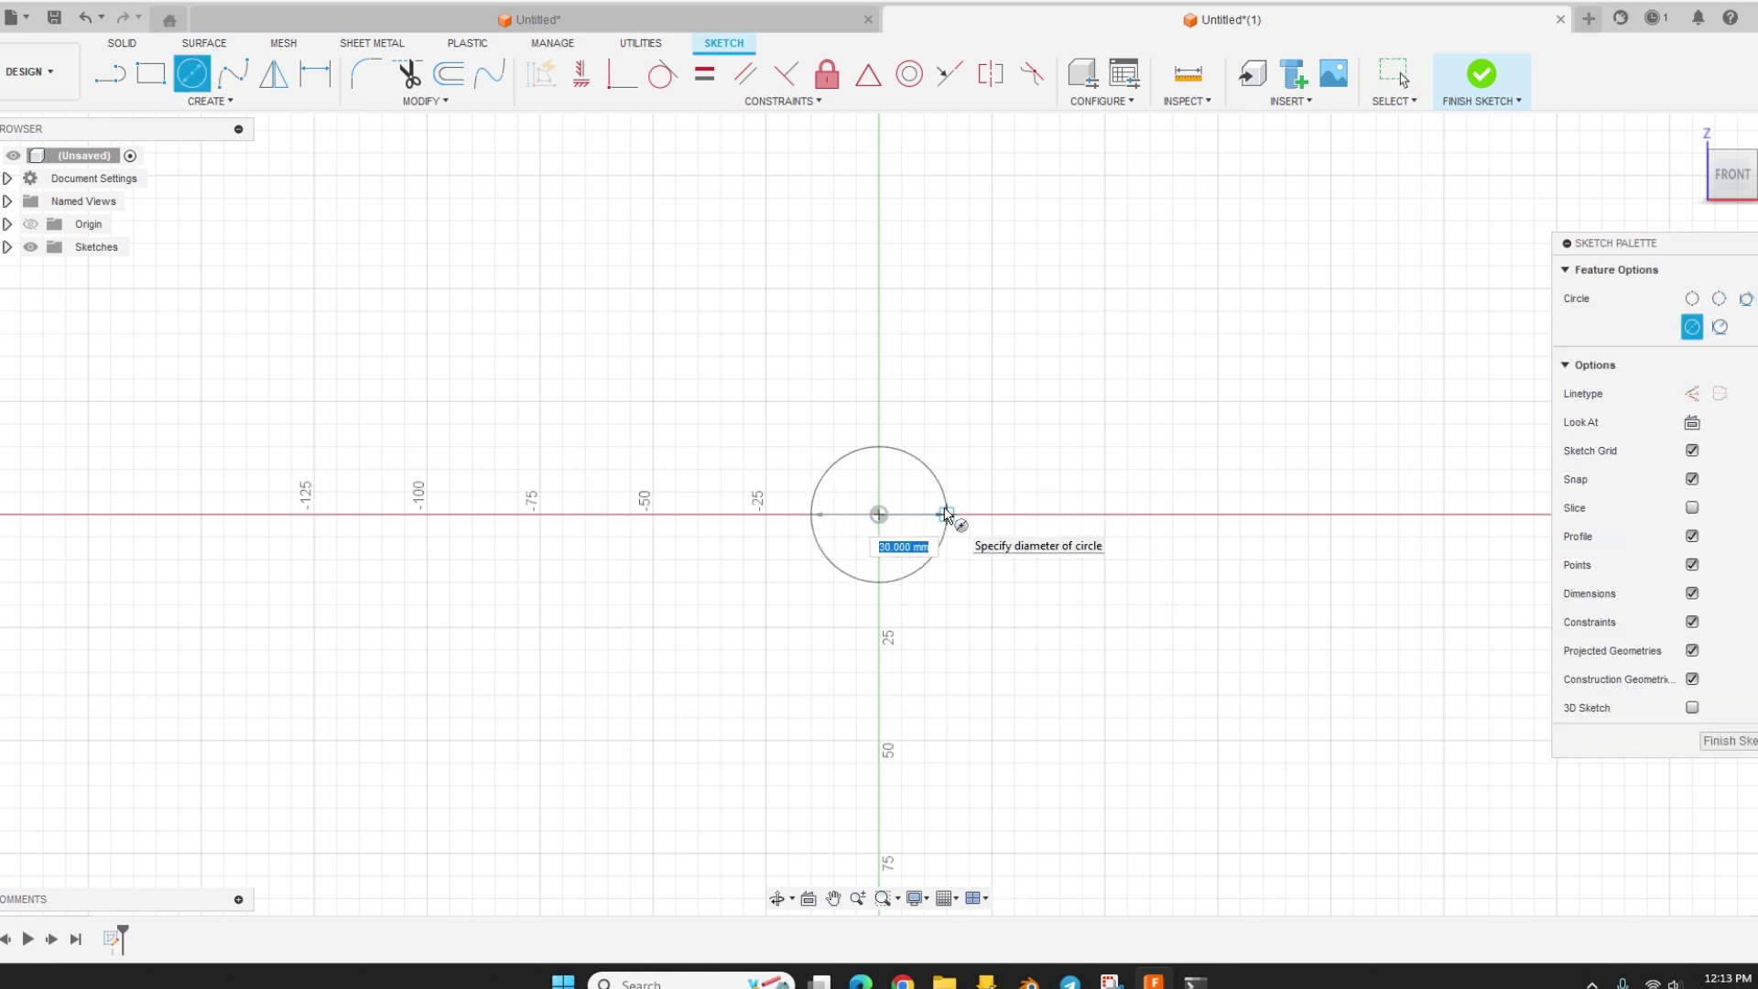
pyautogui.write('8')
pyautogui.press('Return')
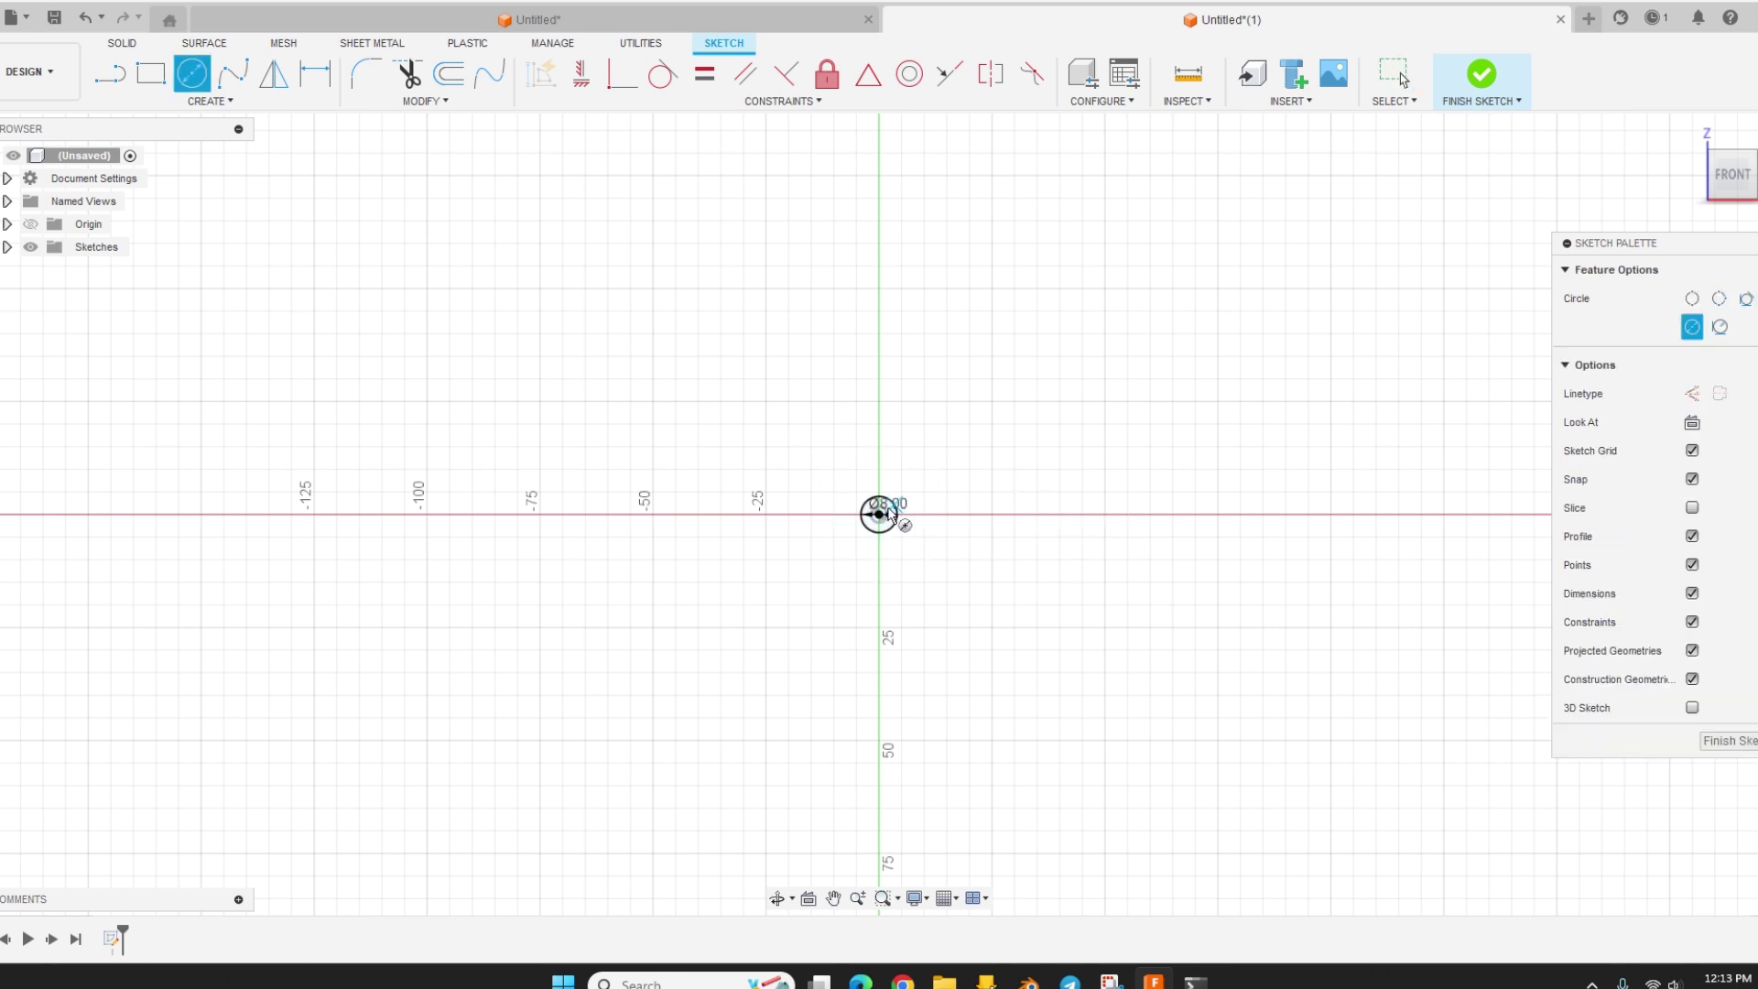
pyautogui.scroll(5, 882, 514)
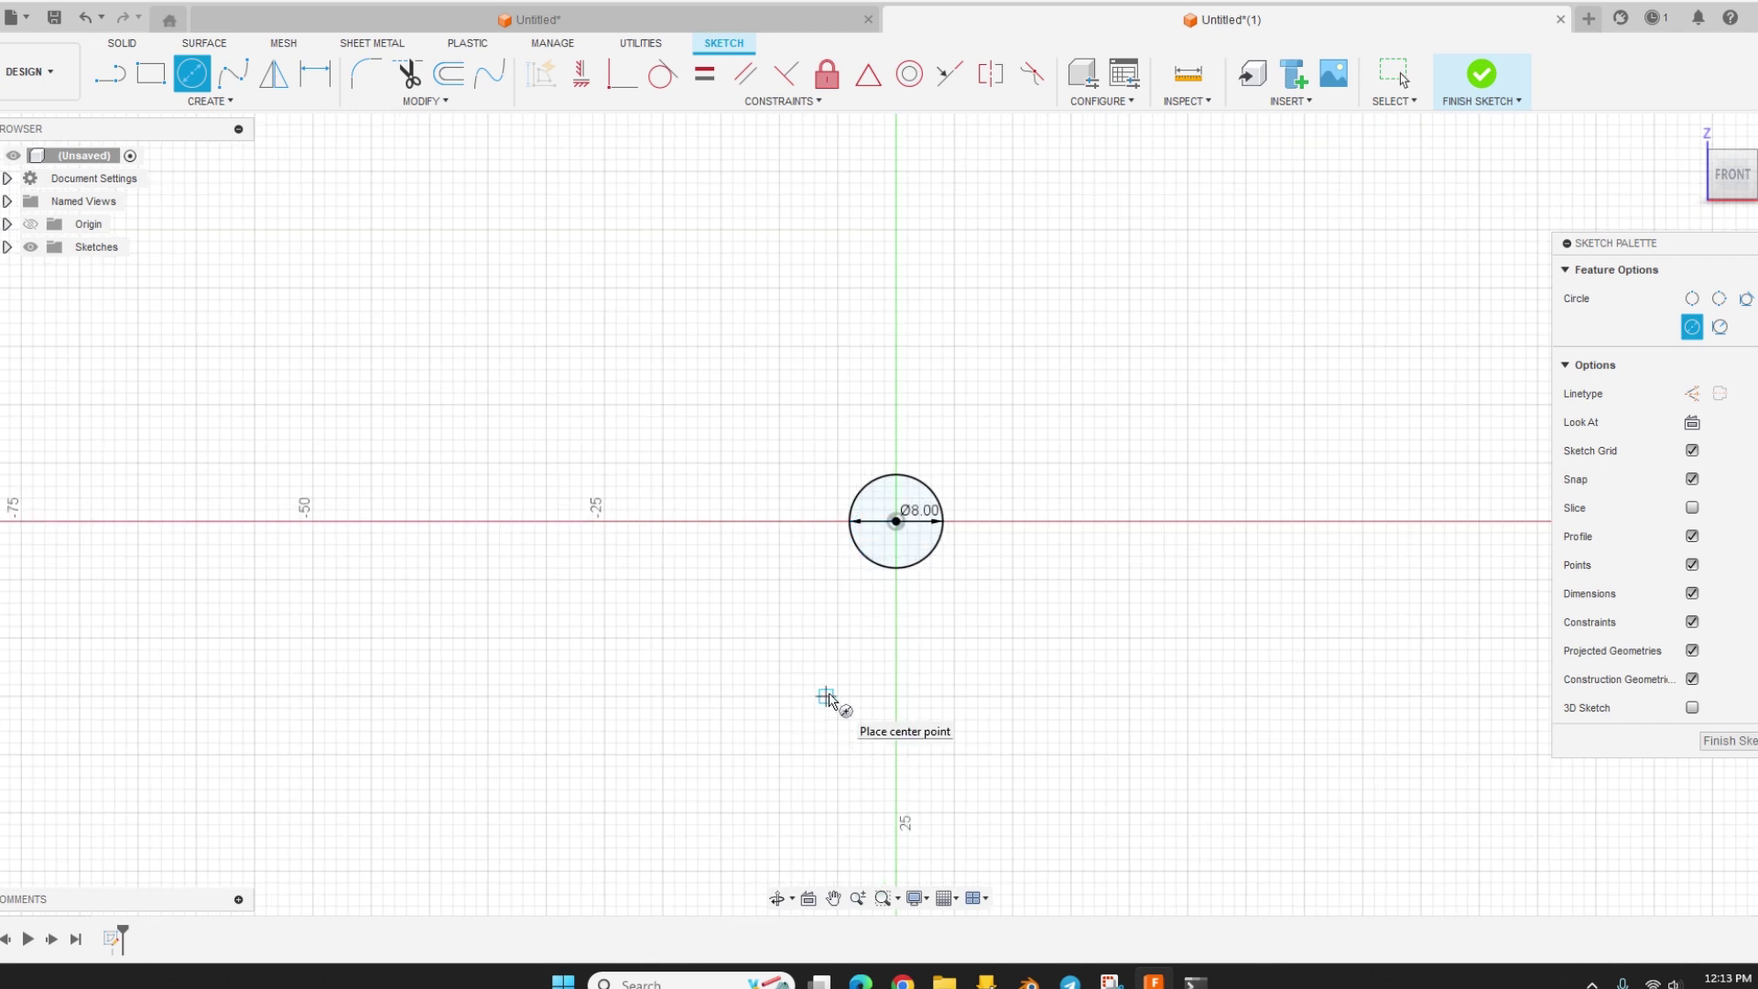
pyautogui.press('Escape')
# Step: Draw a horizontal line below the circle and dimension it to 9 mm
pyautogui.scroll(3, 916, 591)
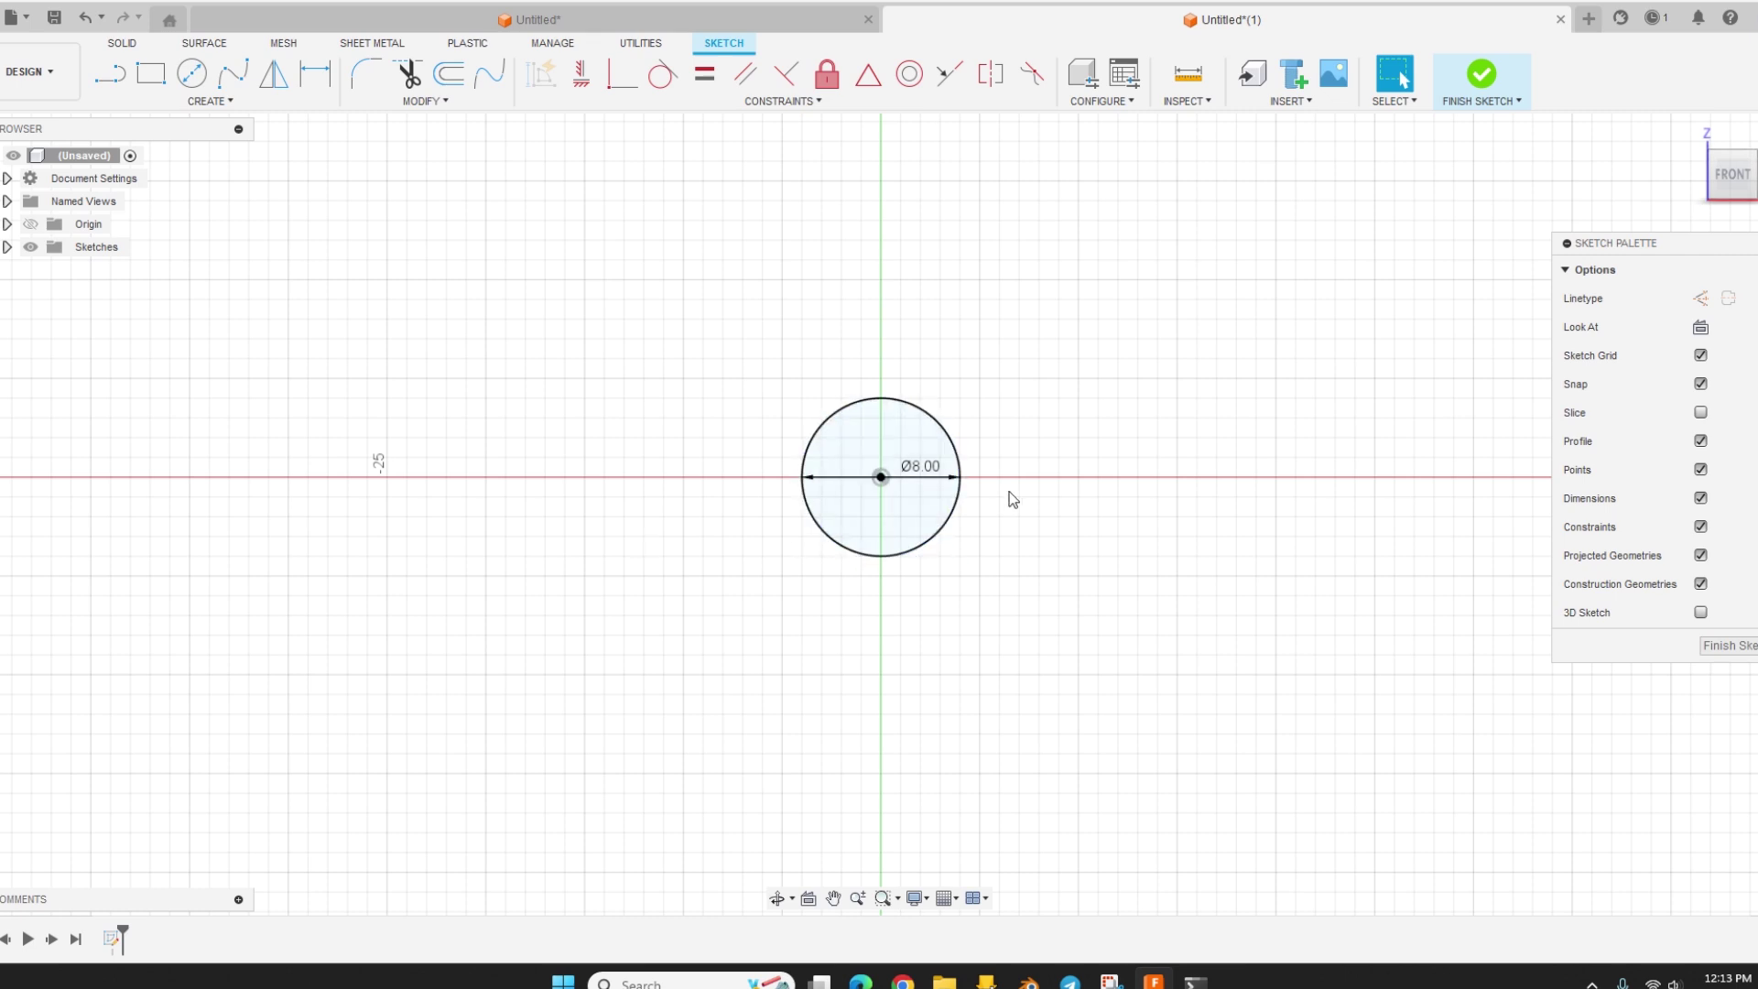
pyautogui.press('l')
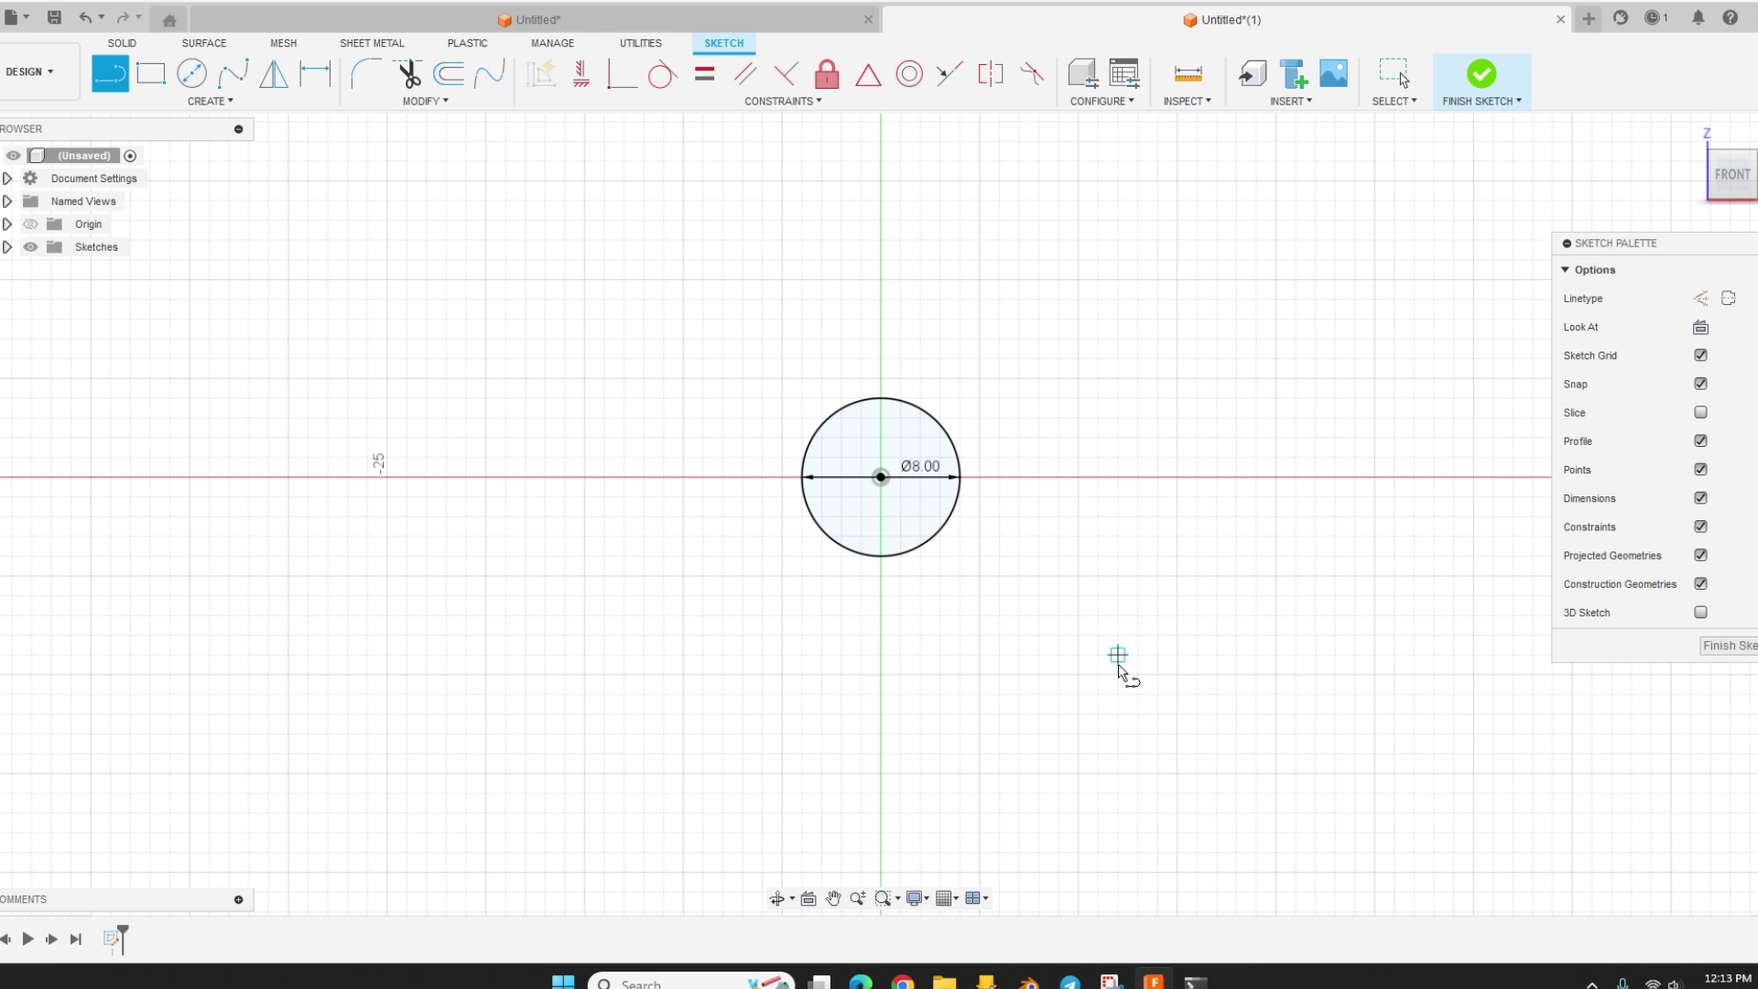
pyautogui.moveTo(1177, 676); pyautogui.dragTo(1000, 677)
pyautogui.press('Escape')
pyautogui.press('Escape')
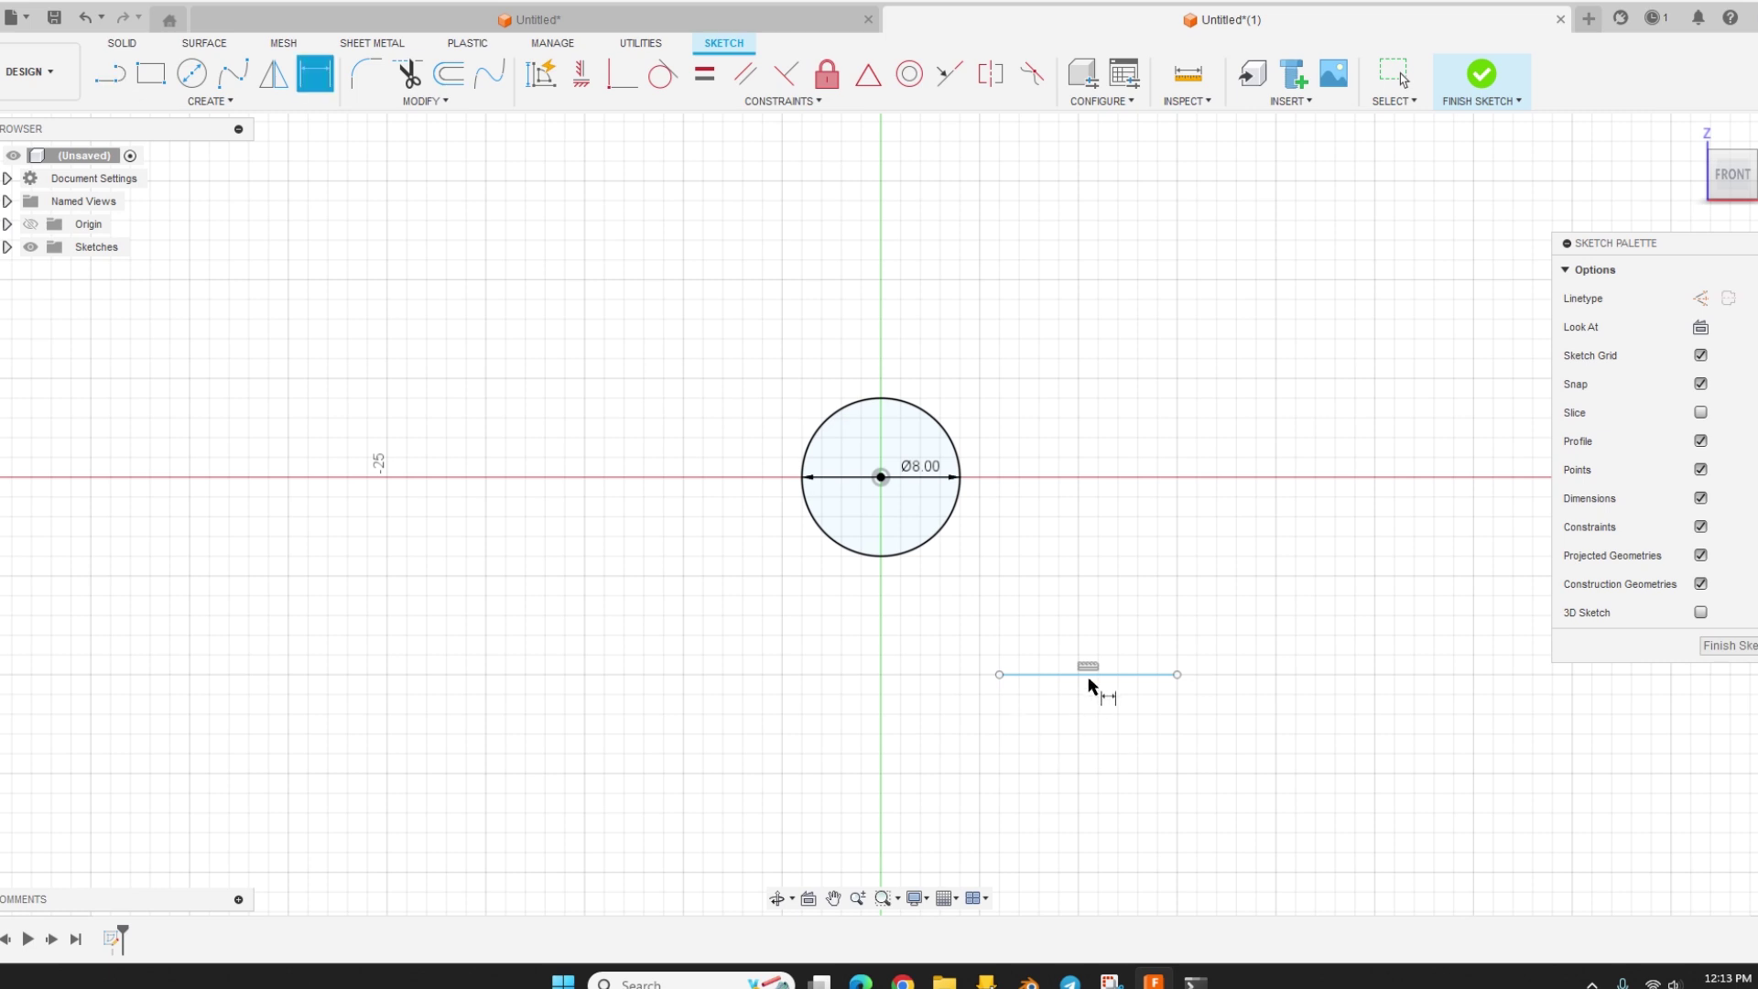
pyautogui.click(1090, 674)
pyautogui.press('d')
pyautogui.click(1083, 710)
pyautogui.press('Return')
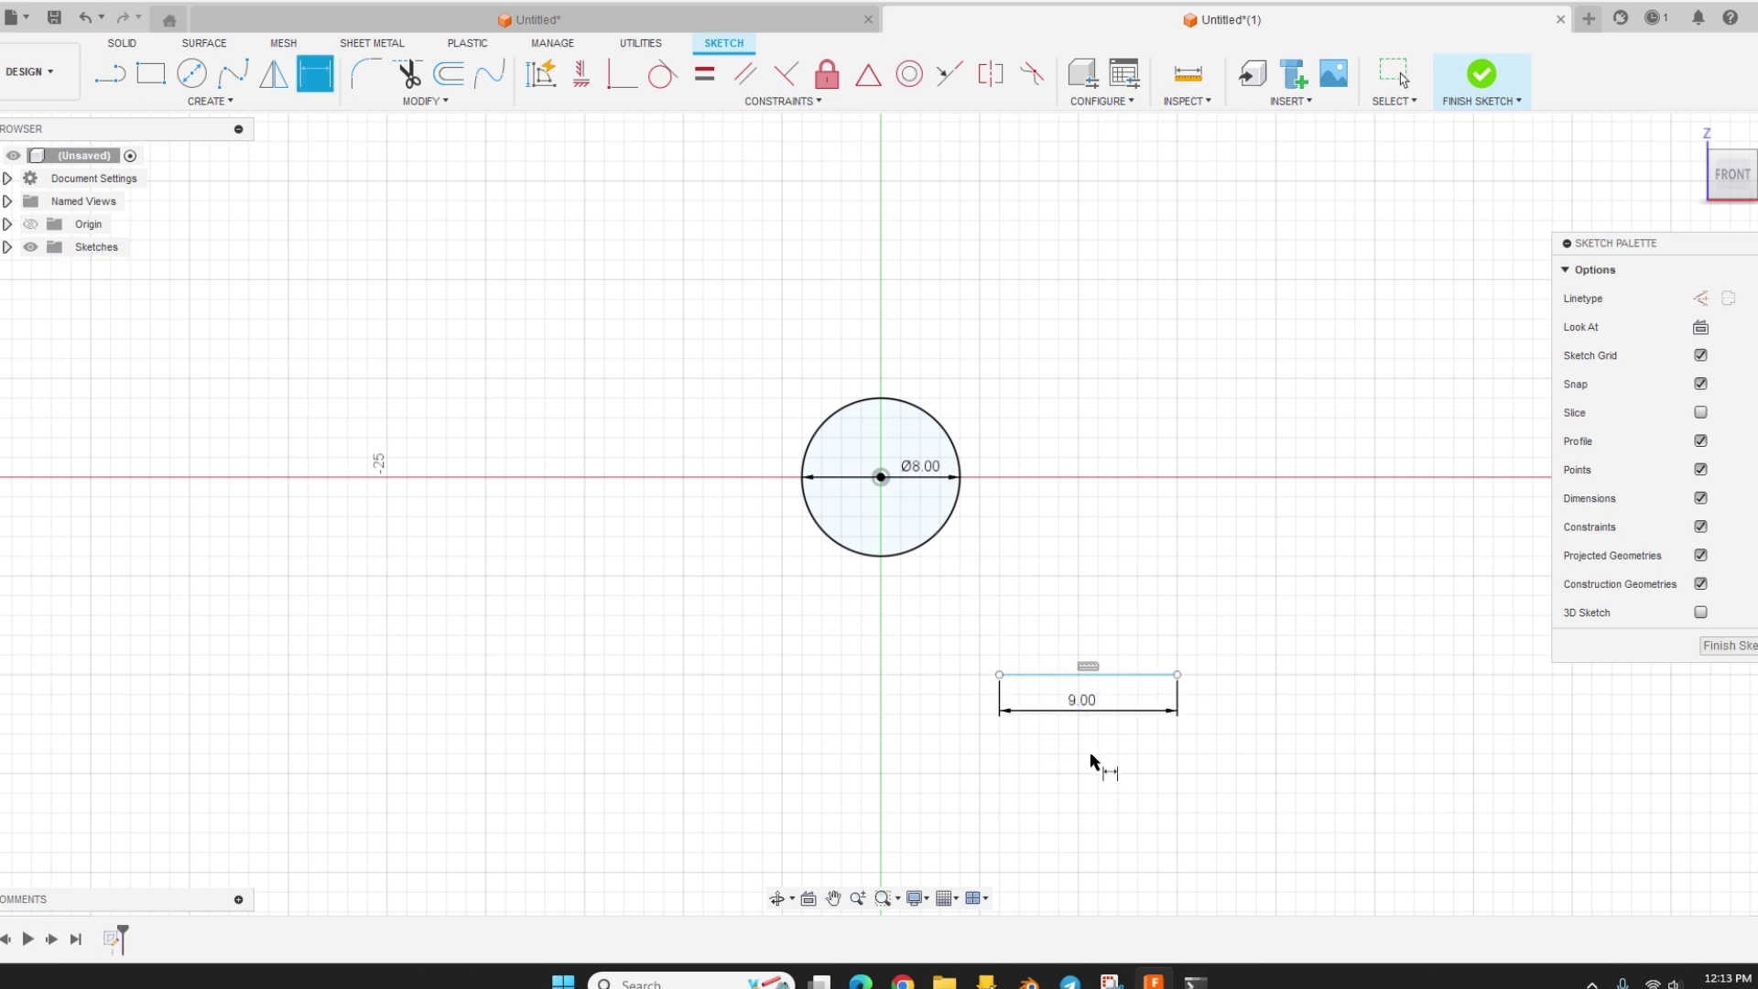
# Step: Draw a 6 mm line from its left end at a 135° angle
pyautogui.press('l')
pyautogui.click(999, 675)
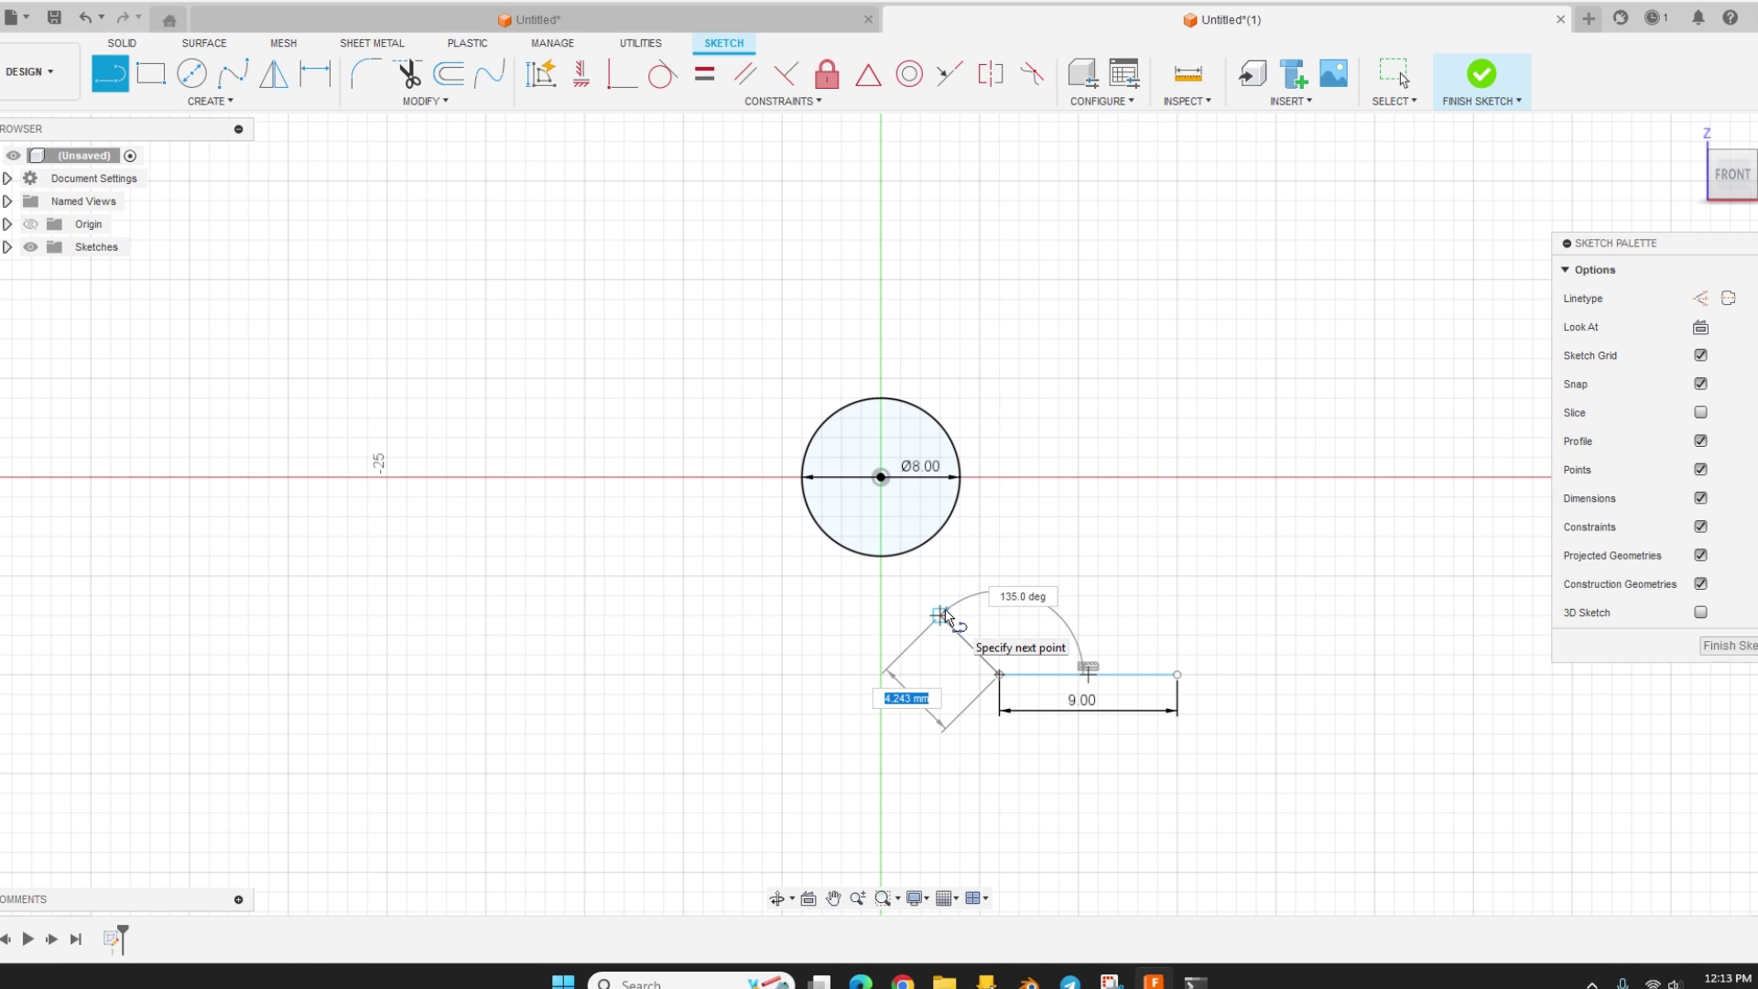
pyautogui.press('Tab')
pyautogui.write('135')
pyautogui.press('Tab')
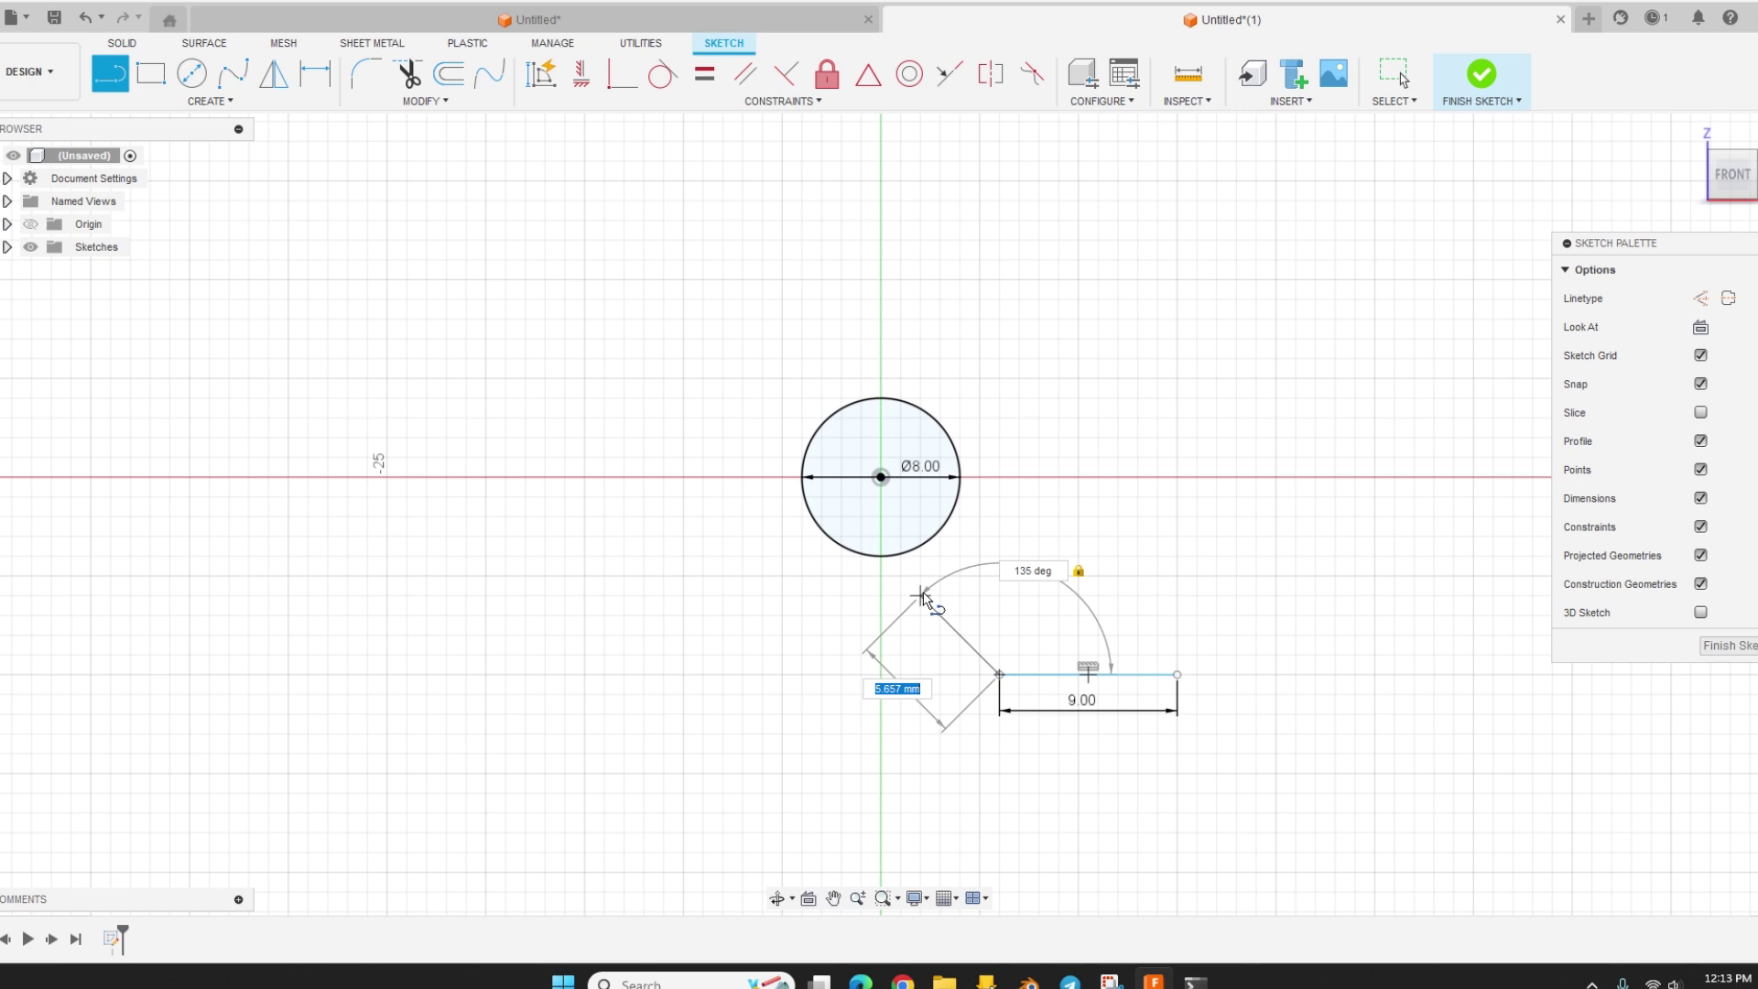
pyautogui.write('8')
pyautogui.press('Tab')
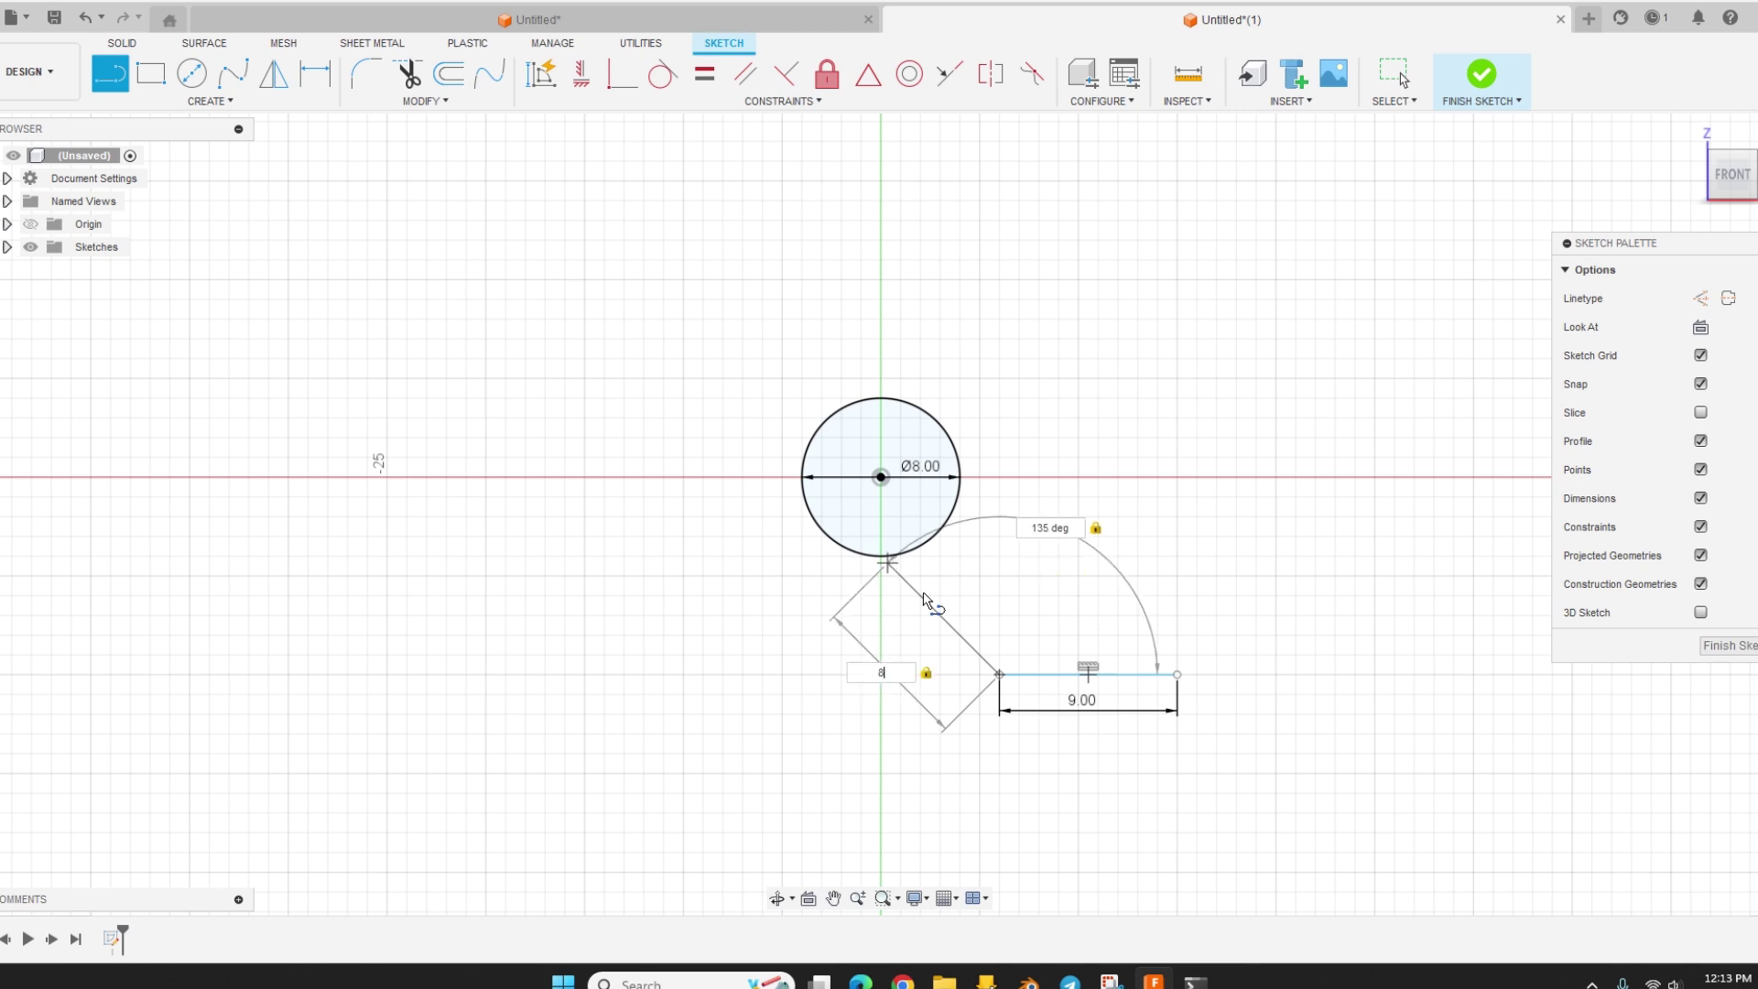
pyautogui.press('BackSpace')
pyautogui.write('6')
pyautogui.press('Return')
pyautogui.press('Escape')
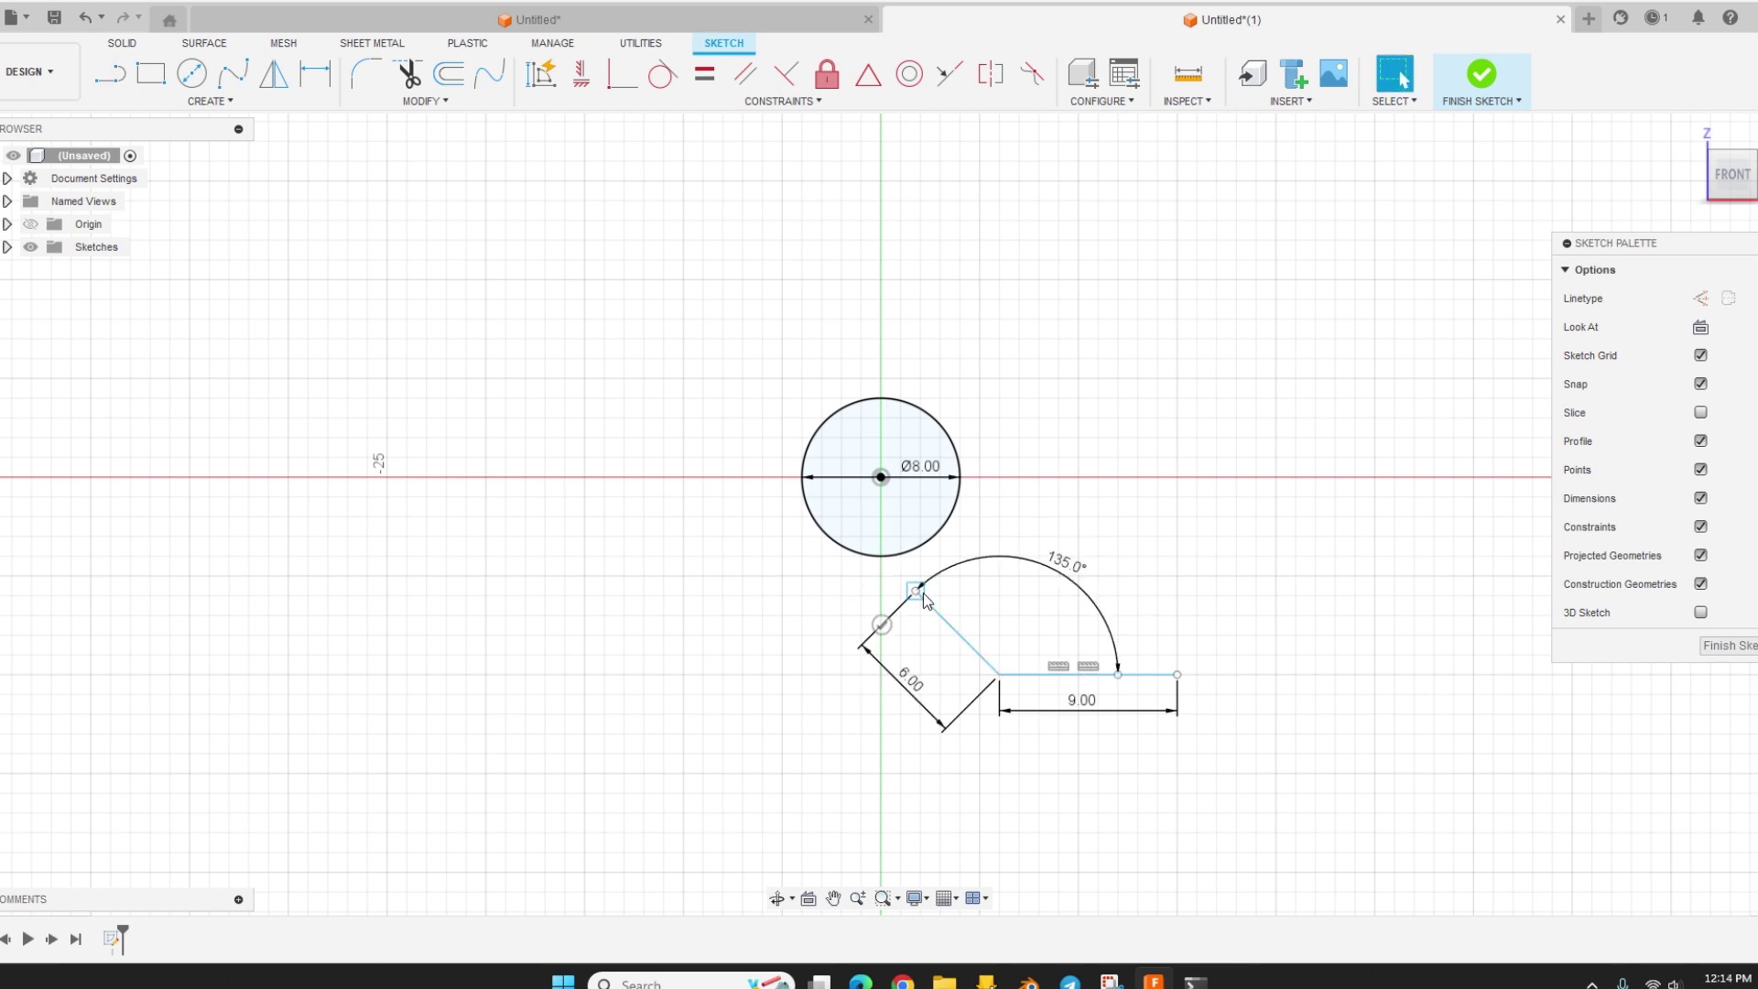
# Step: Drag the joined 9 mm and 6 mm lines up to sit just beneath the 8 mm circle
pyautogui.scroll(1, 1229, 575)
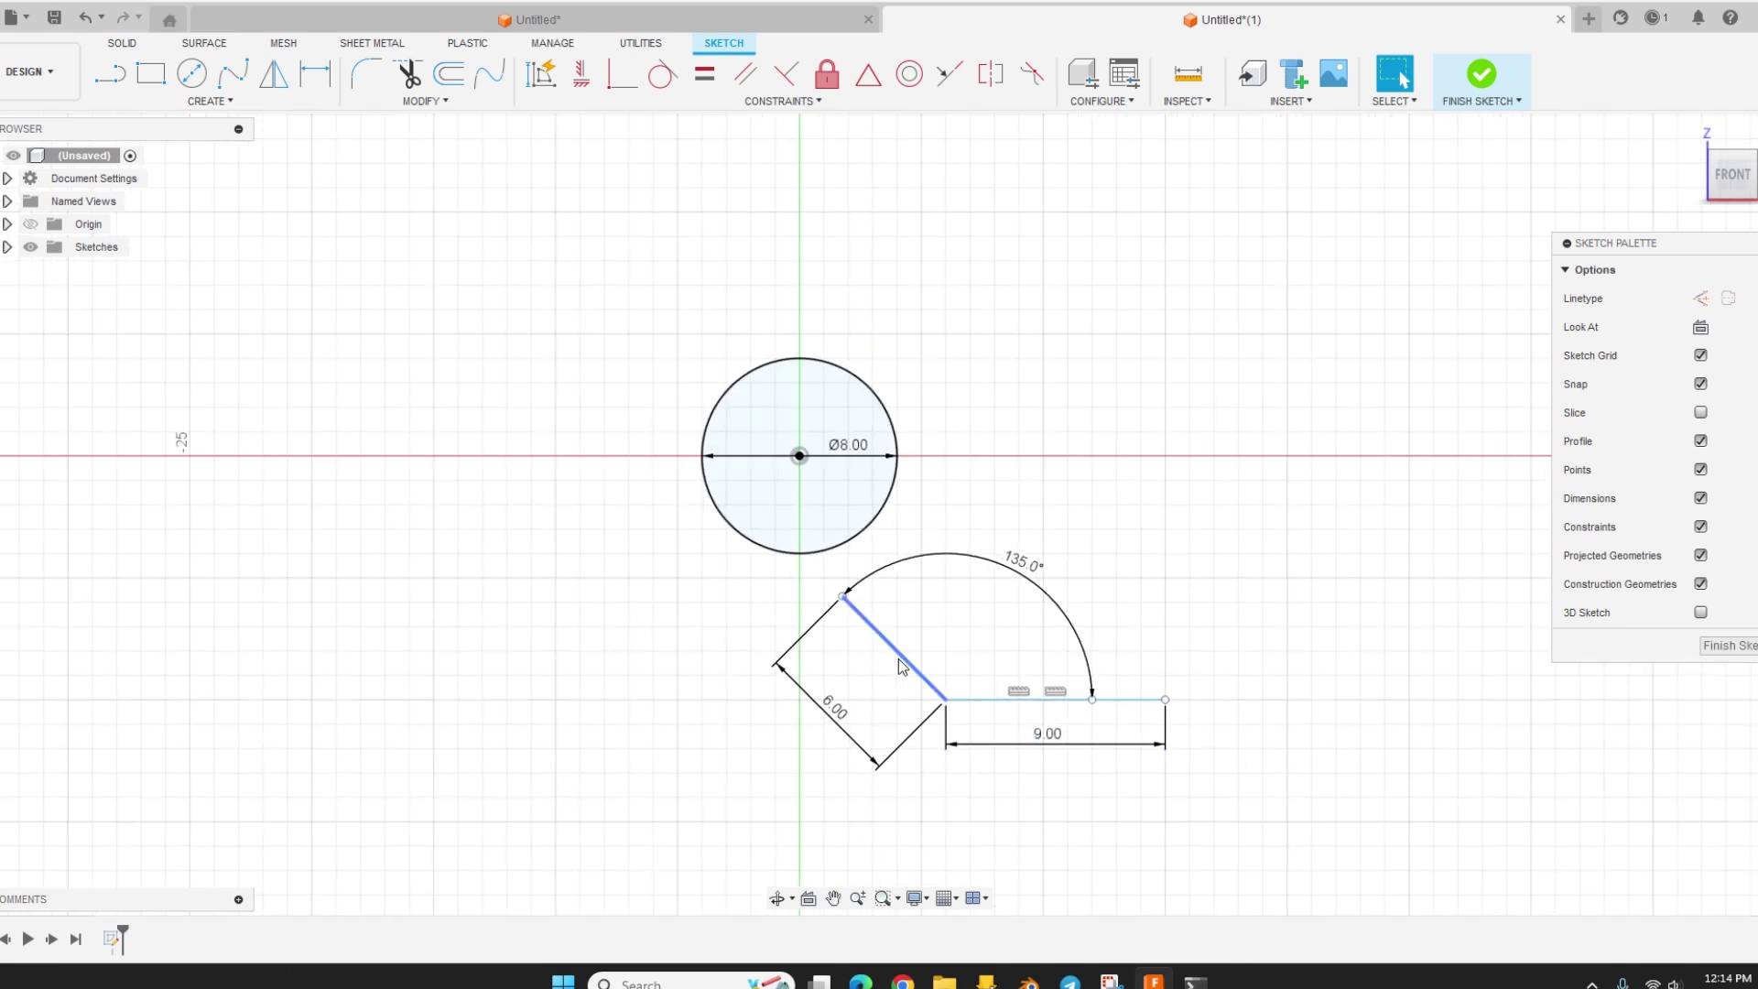
pyautogui.moveTo(973, 701)
pyautogui.mouseDown()
pyautogui.moveTo(1027, 649)
pyautogui.moveTo(1096, 728)
pyautogui.moveTo(1062, 657)
pyautogui.moveTo(1000, 737)
pyautogui.mouseUp()
pyautogui.moveTo(1136, 738); pyautogui.dragTo(1053, 734)
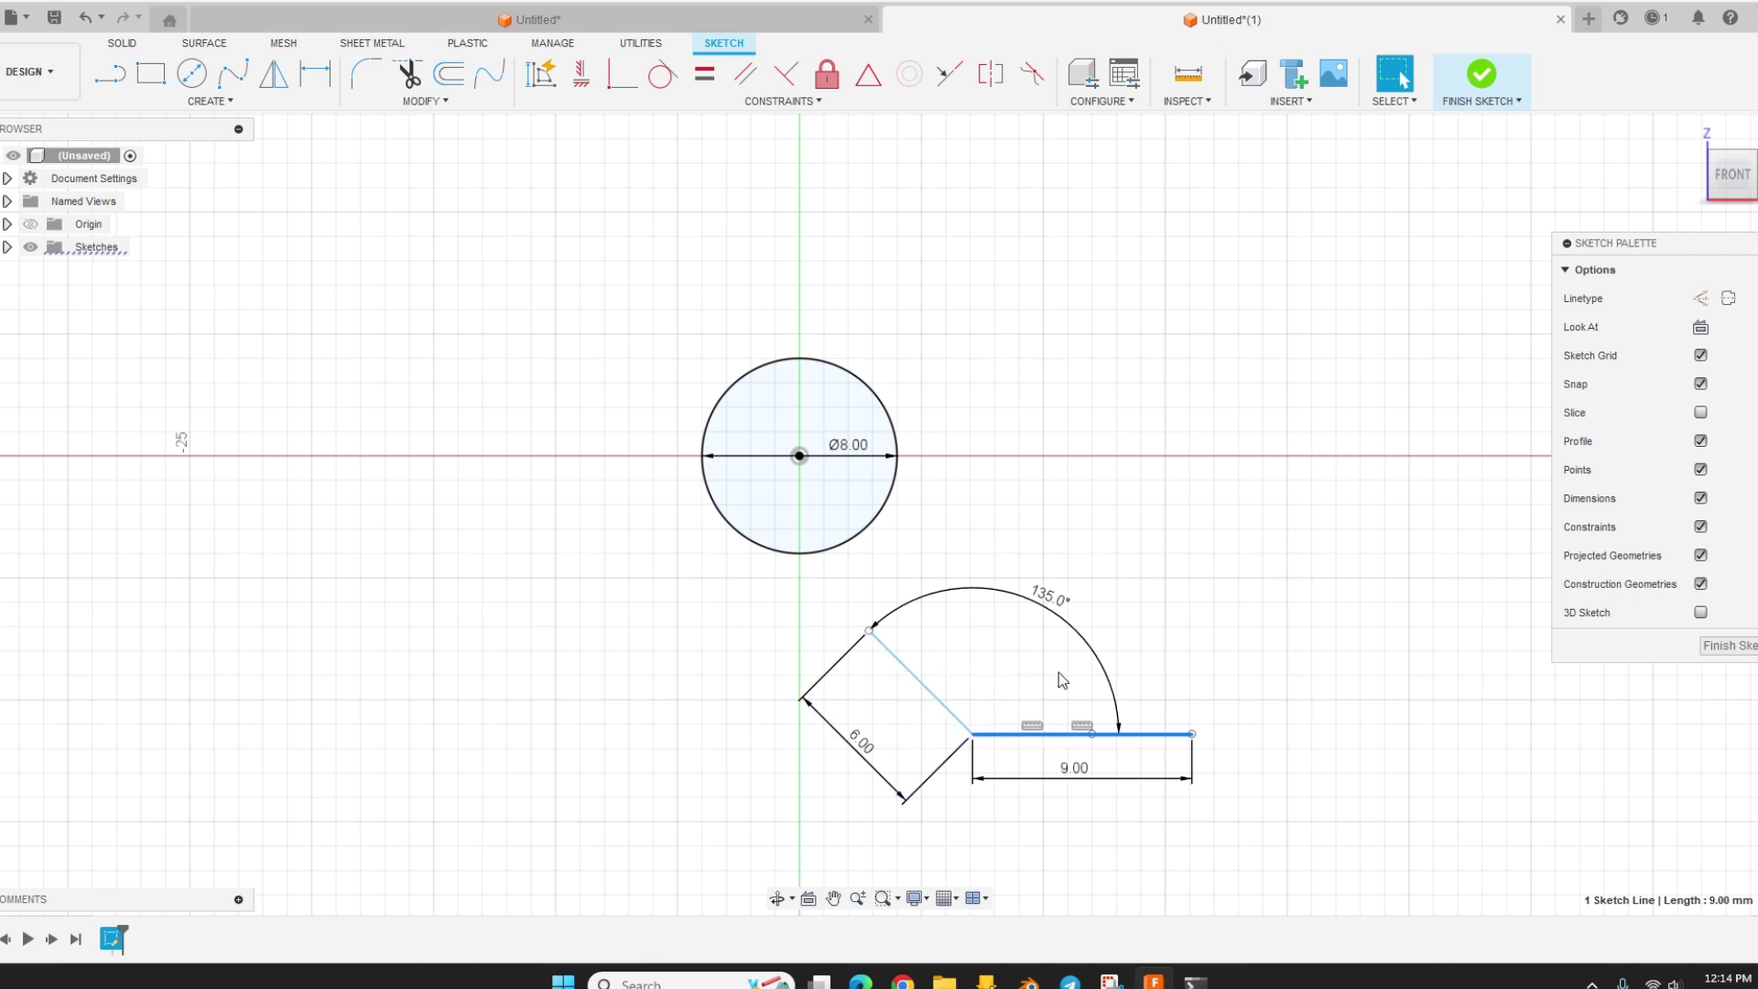
pyautogui.moveTo(1046, 733)
pyautogui.mouseDown()
pyautogui.moveTo(1225, 581)
pyautogui.moveTo(1178, 524)
pyautogui.moveTo(1132, 673)
pyautogui.moveTo(1017, 771)
pyautogui.moveTo(916, 780)
pyautogui.moveTo(824, 564)
pyautogui.mouseUp()
pyautogui.scroll(3, 801, 665)
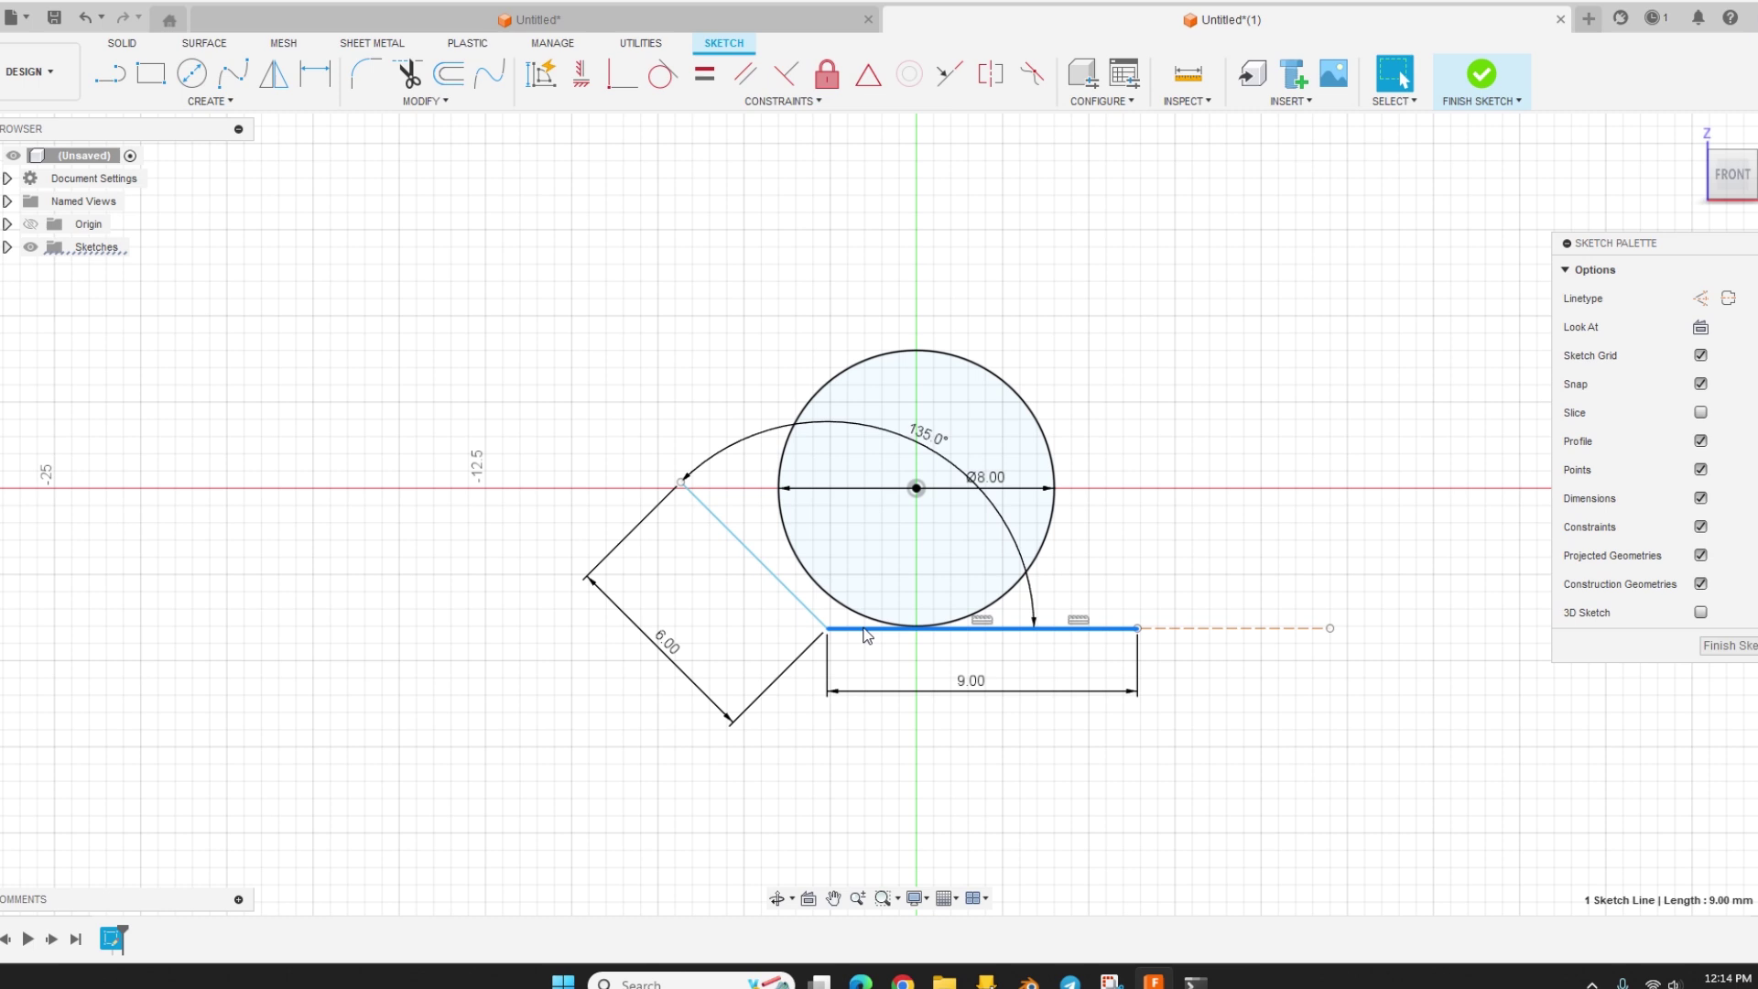
pyautogui.moveTo(867, 636); pyautogui.dragTo(862, 649)
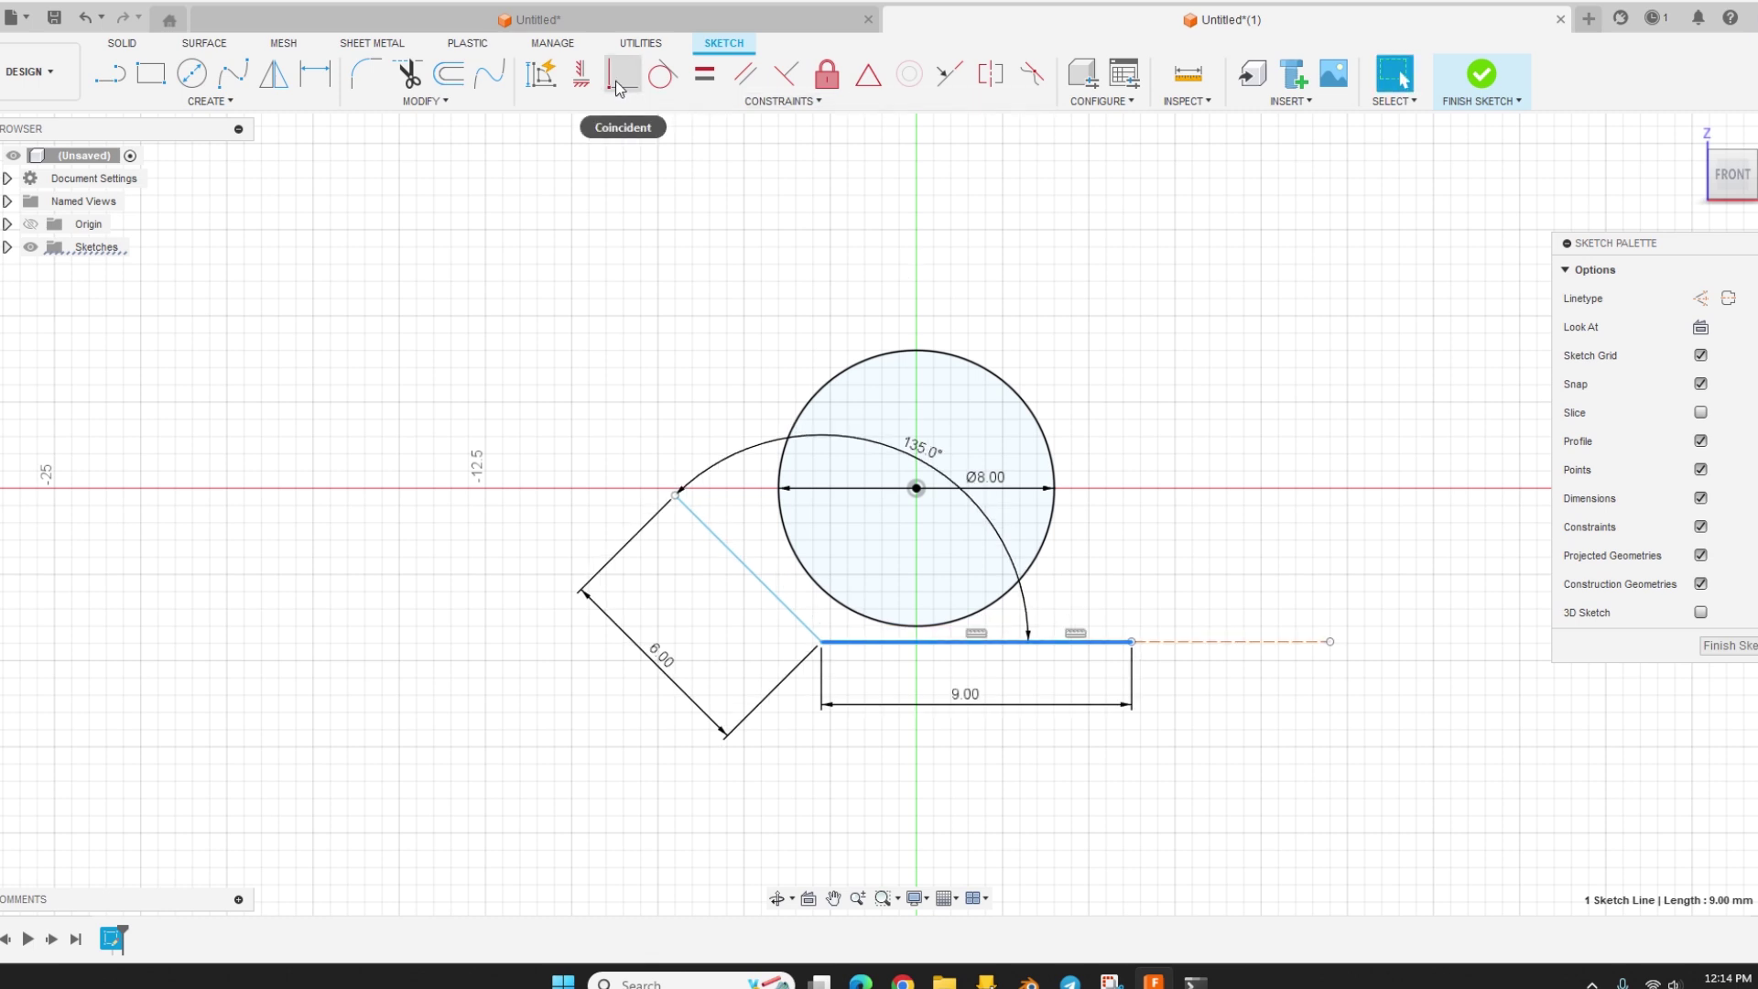
# Step: Make the 9.00 line's left endpoint coincident with the Ø8.00 circle and drag the line onto it
pyautogui.click(620, 88)
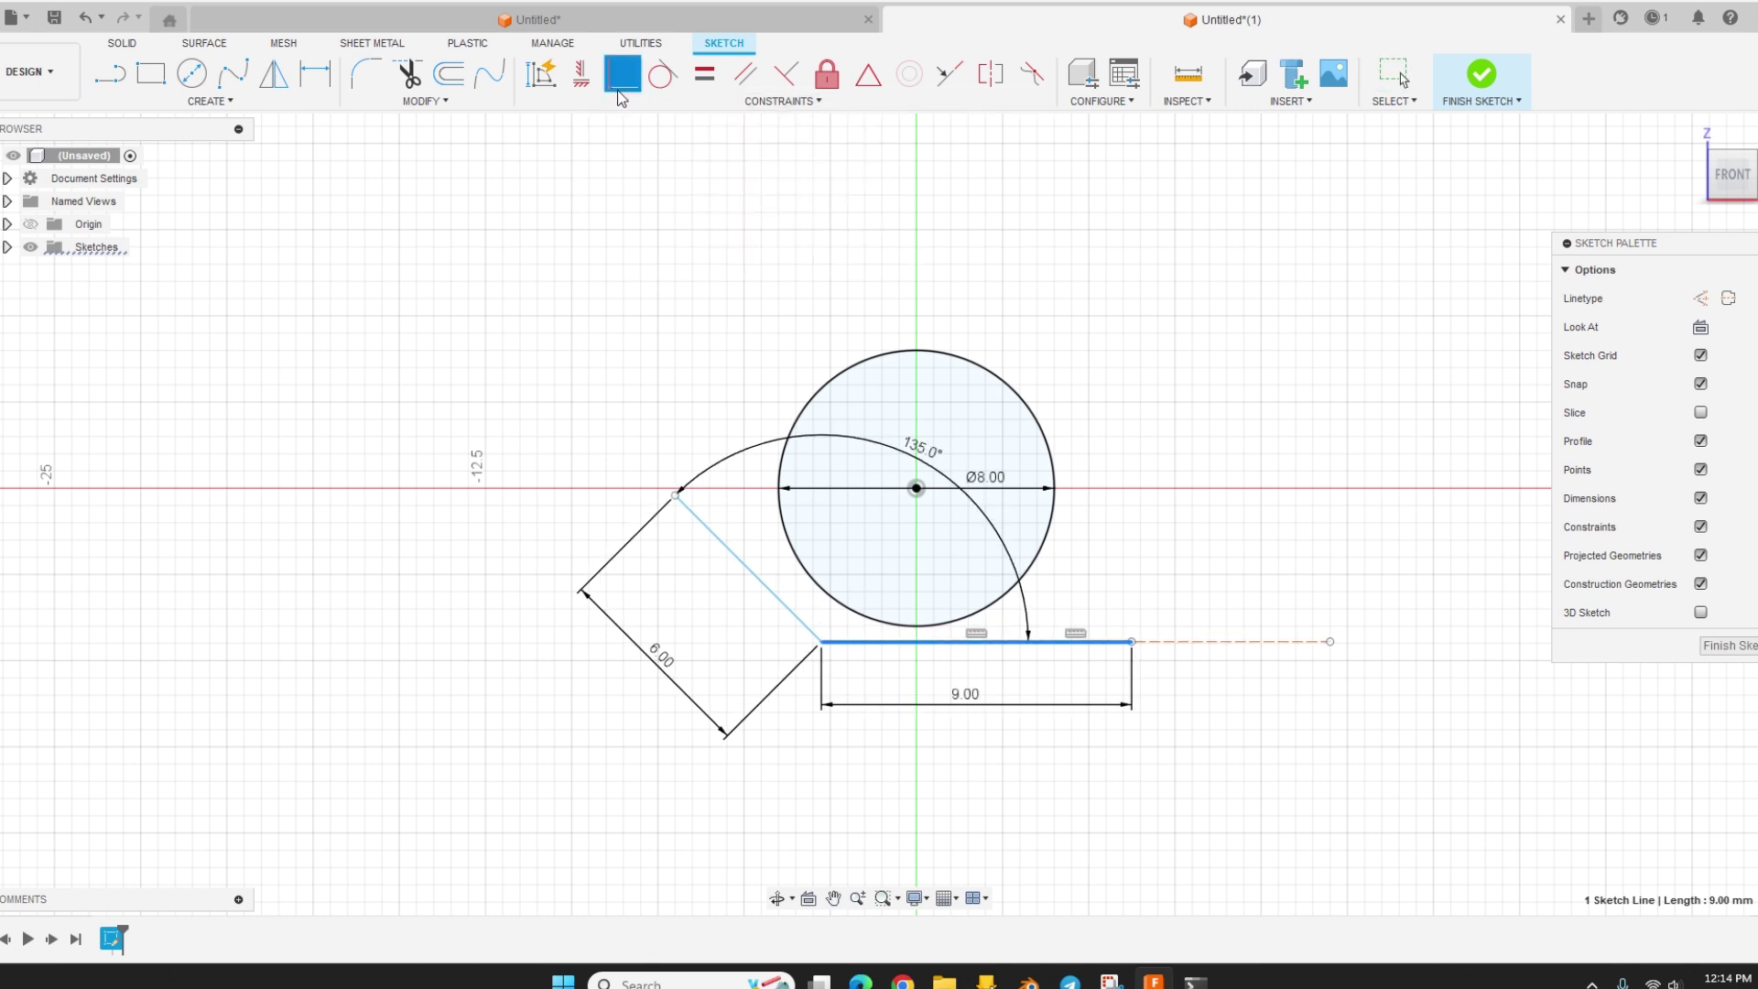
pyautogui.click(821, 646)
pyautogui.click(823, 643)
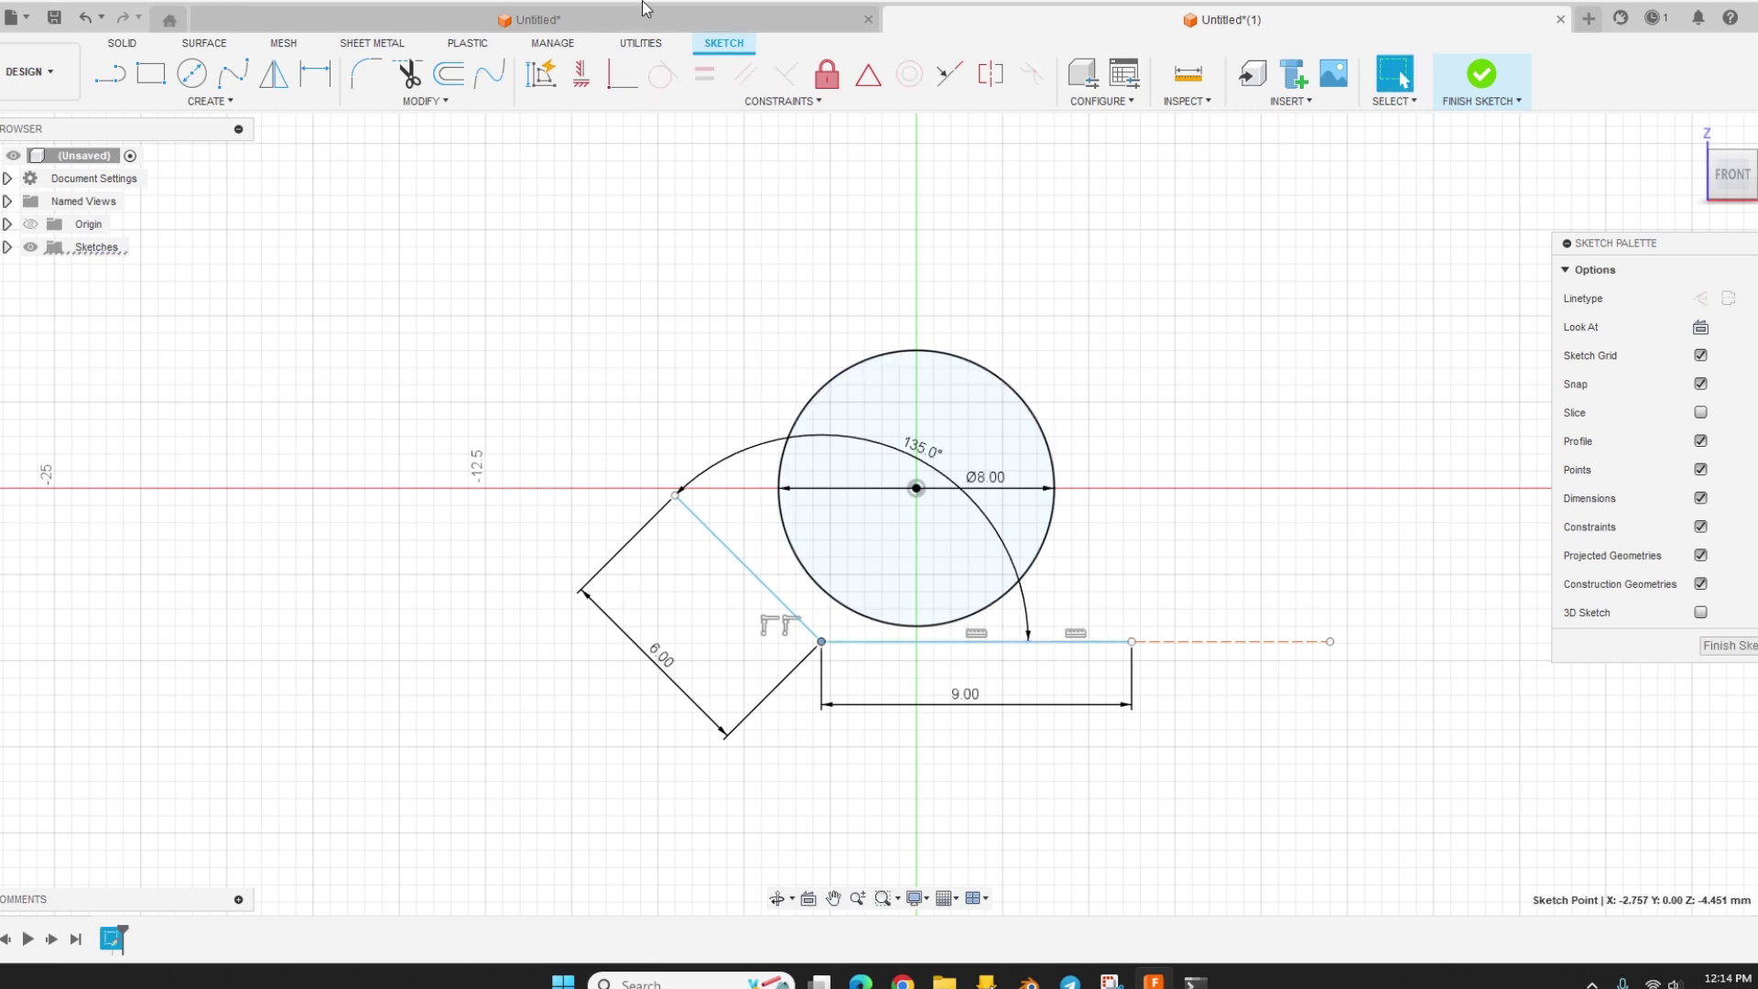
pyautogui.click(622, 75)
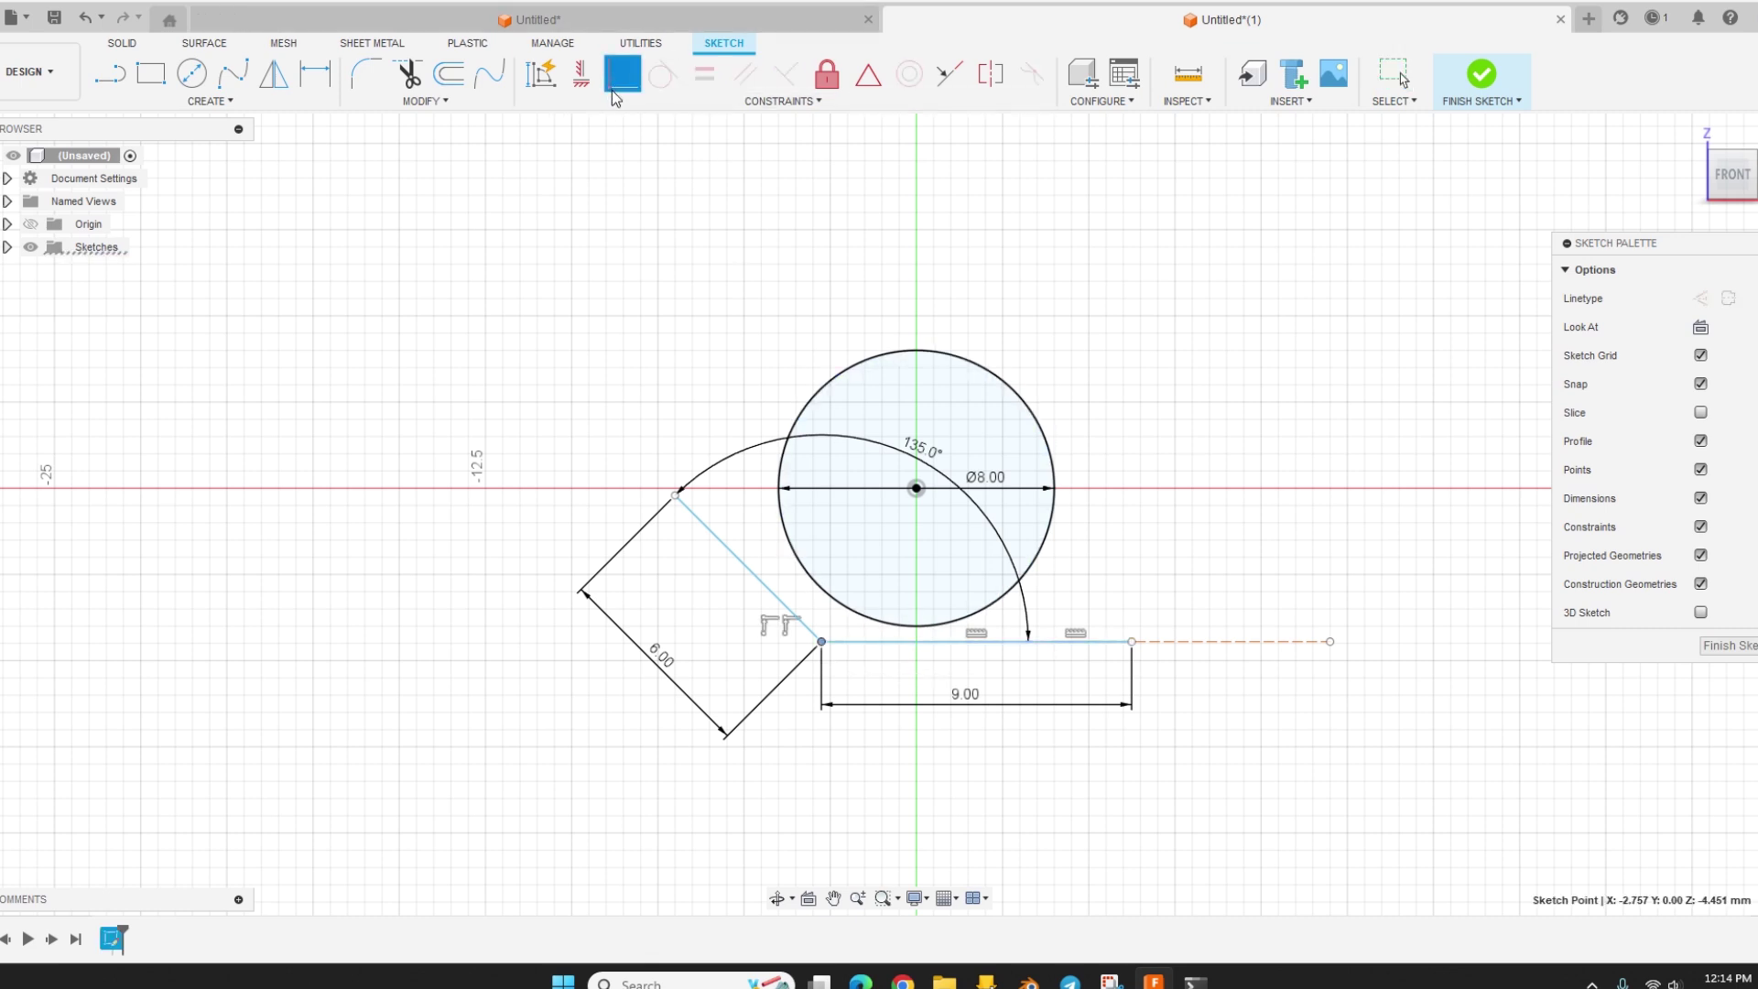
pyautogui.click(821, 644)
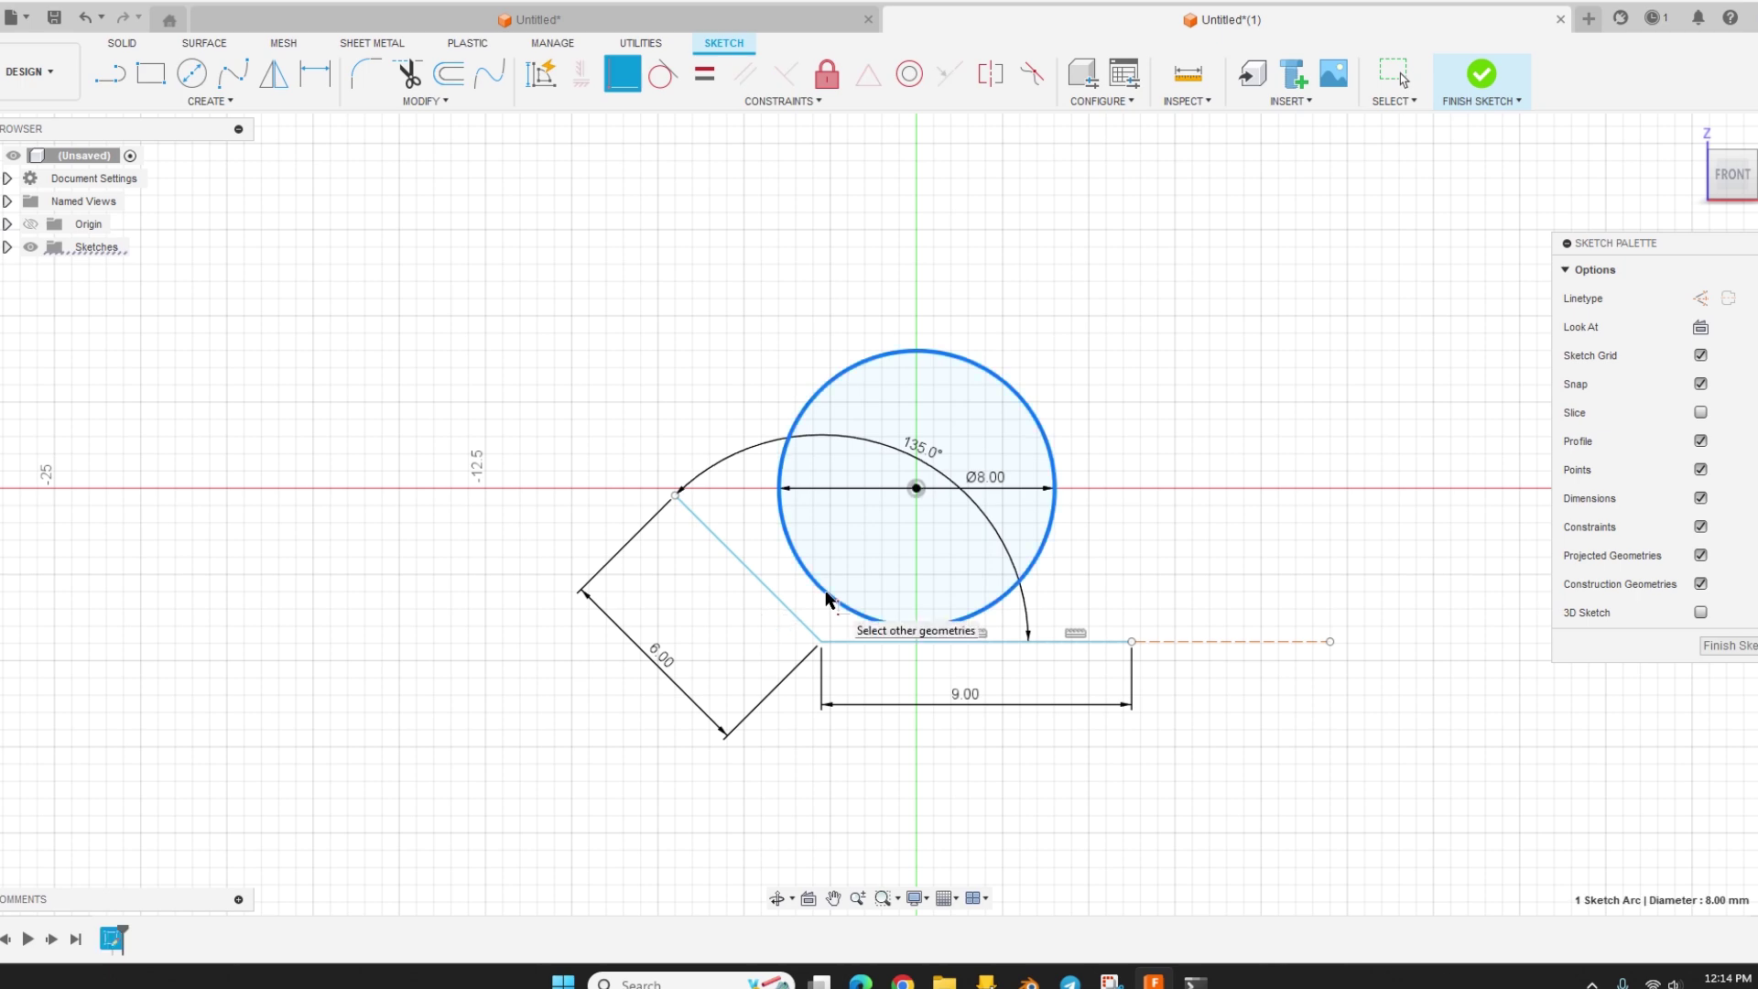
pyautogui.click(823, 646)
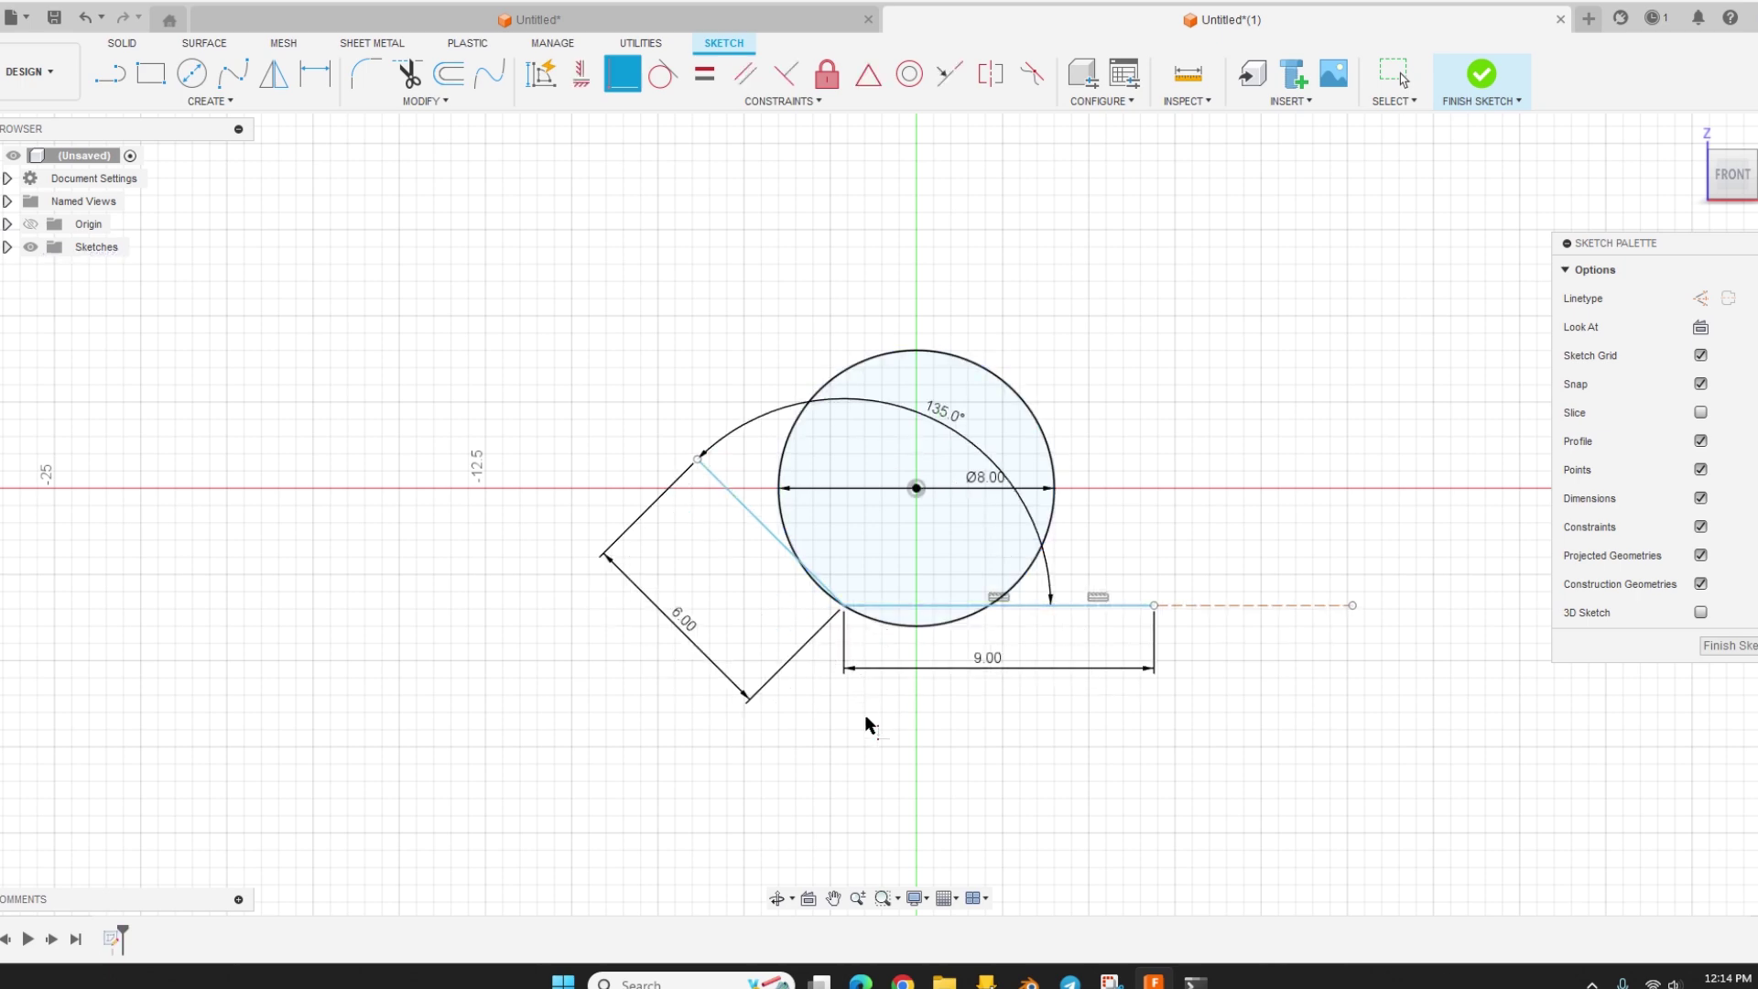
pyautogui.press('Escape')
pyautogui.scroll(4, 849, 620)
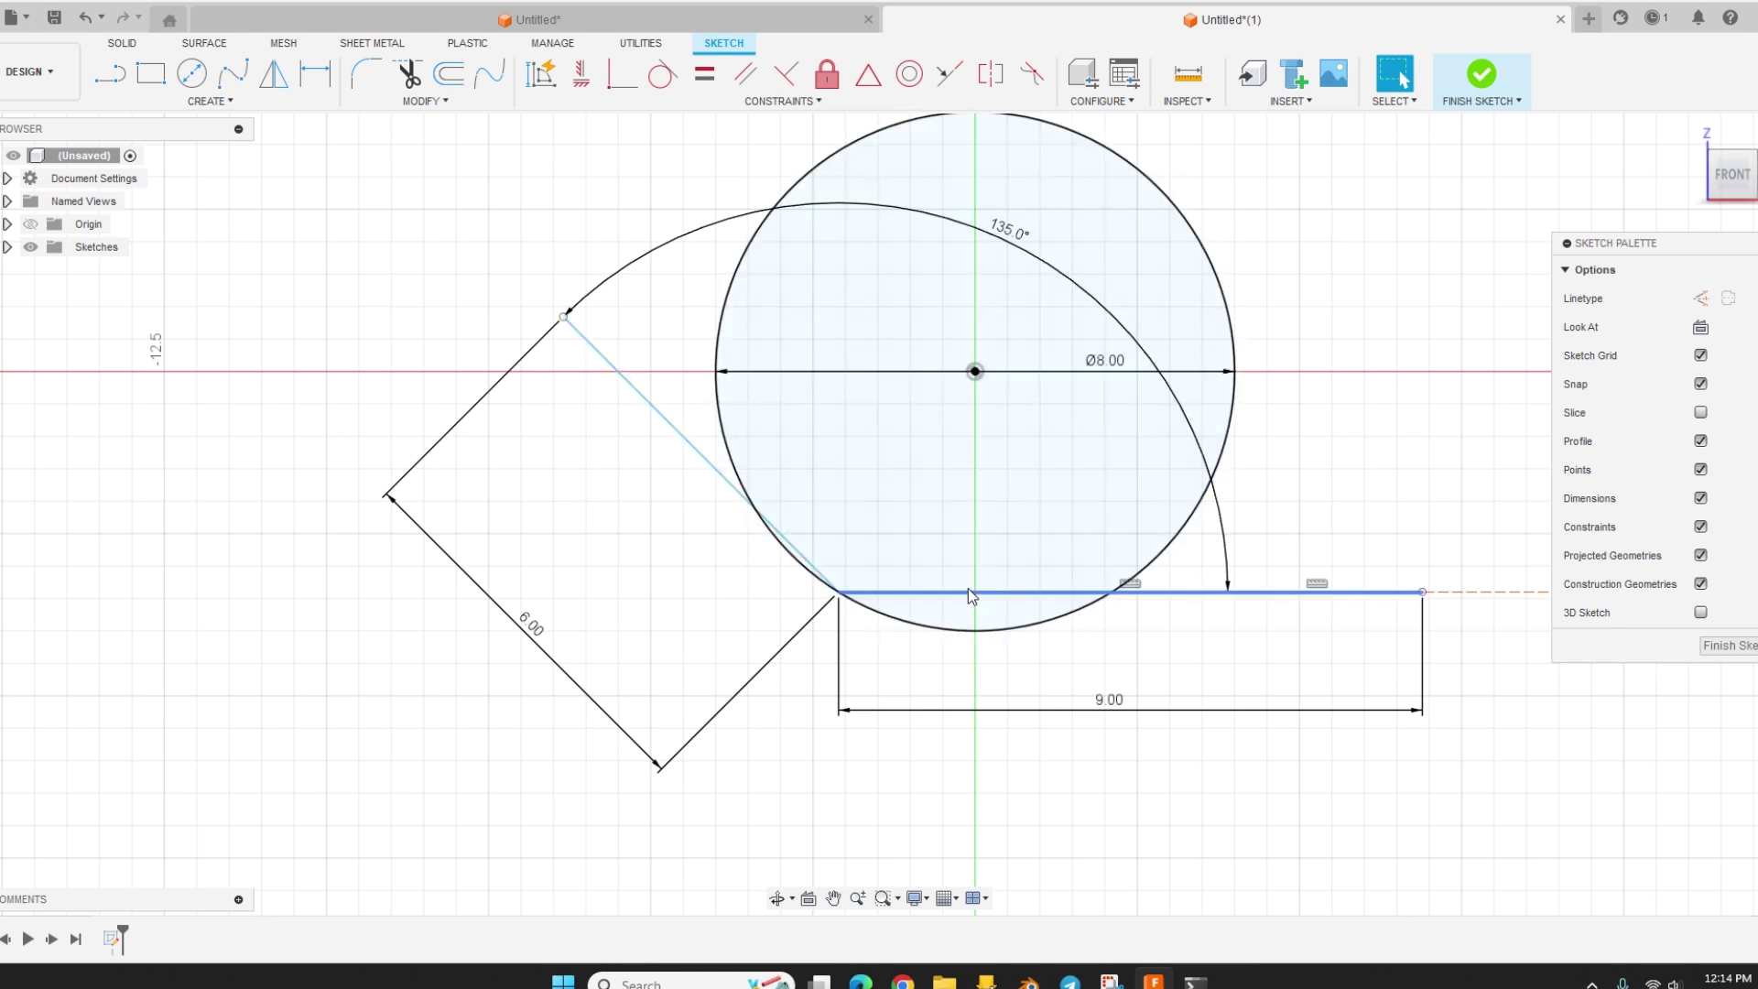
pyautogui.moveTo(970, 593)
pyautogui.mouseDown()
pyautogui.moveTo(894, 513)
pyautogui.moveTo(853, 425)
pyautogui.moveTo(859, 346)
pyautogui.moveTo(848, 405)
pyautogui.moveTo(882, 526)
pyautogui.moveTo(934, 596)
pyautogui.moveTo(1089, 636)
pyautogui.moveTo(949, 626)
pyautogui.mouseUp()
pyautogui.scroll(2, 834, 645)
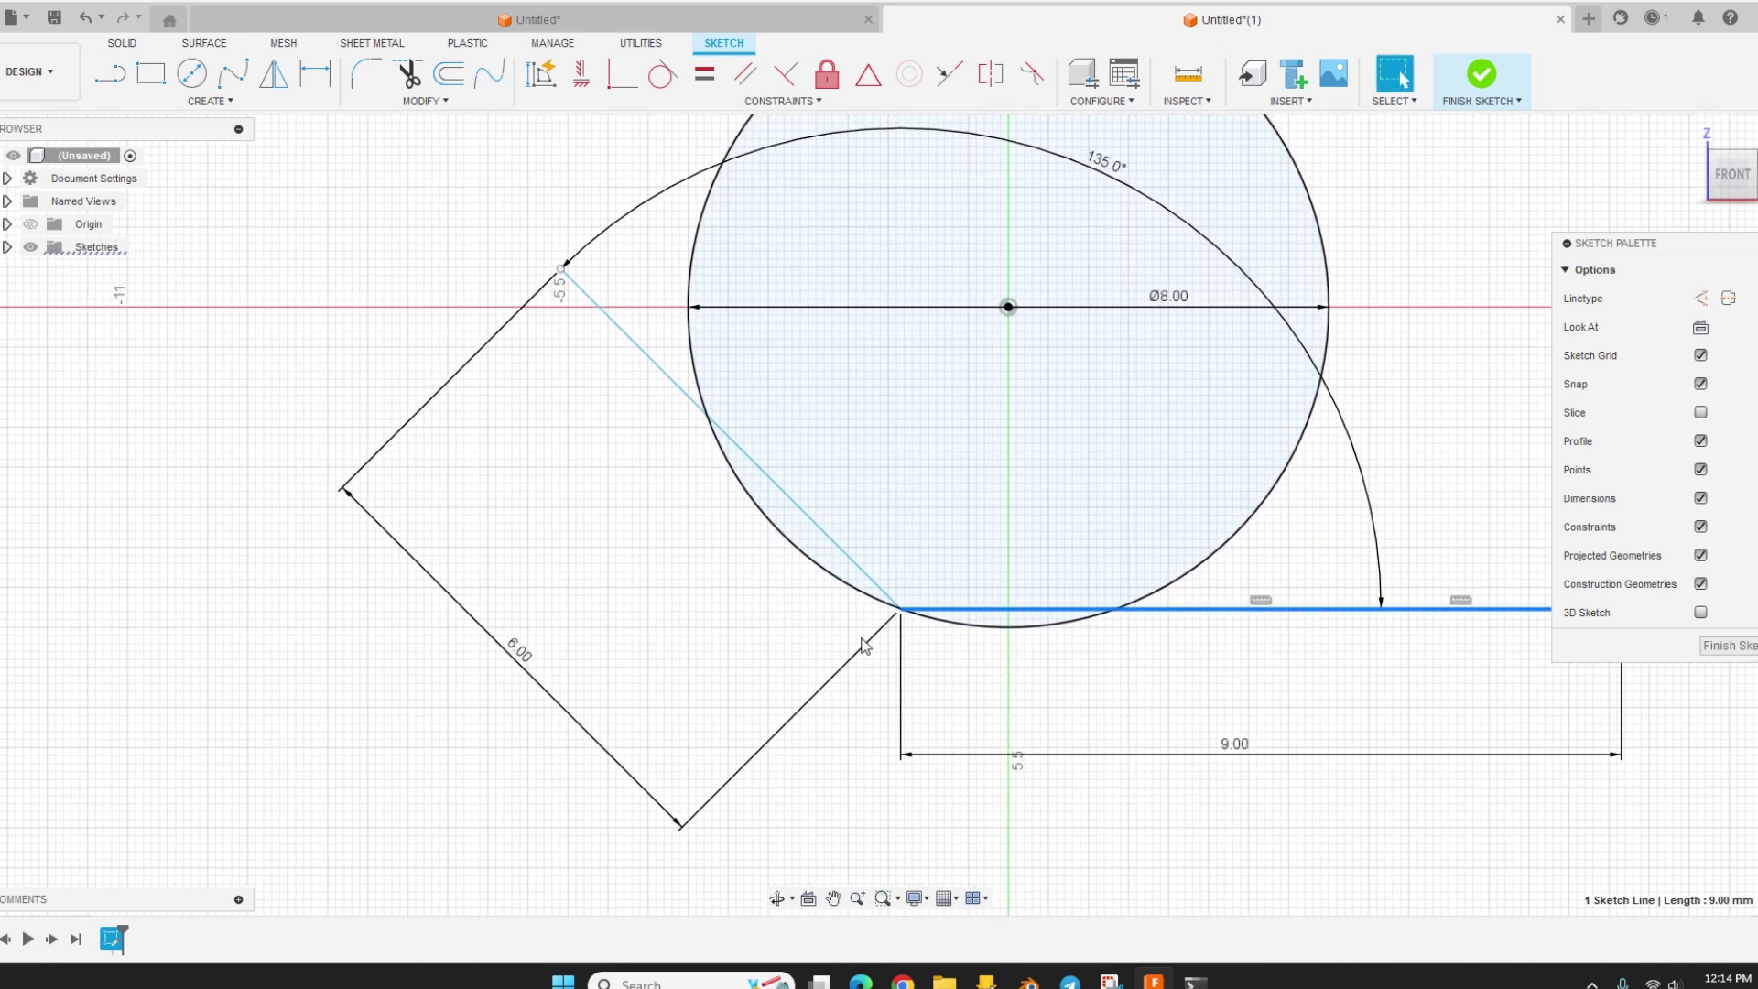
# Step: Convert the diagonal 6 mm line into construction geometry
pyautogui.click(863, 593)
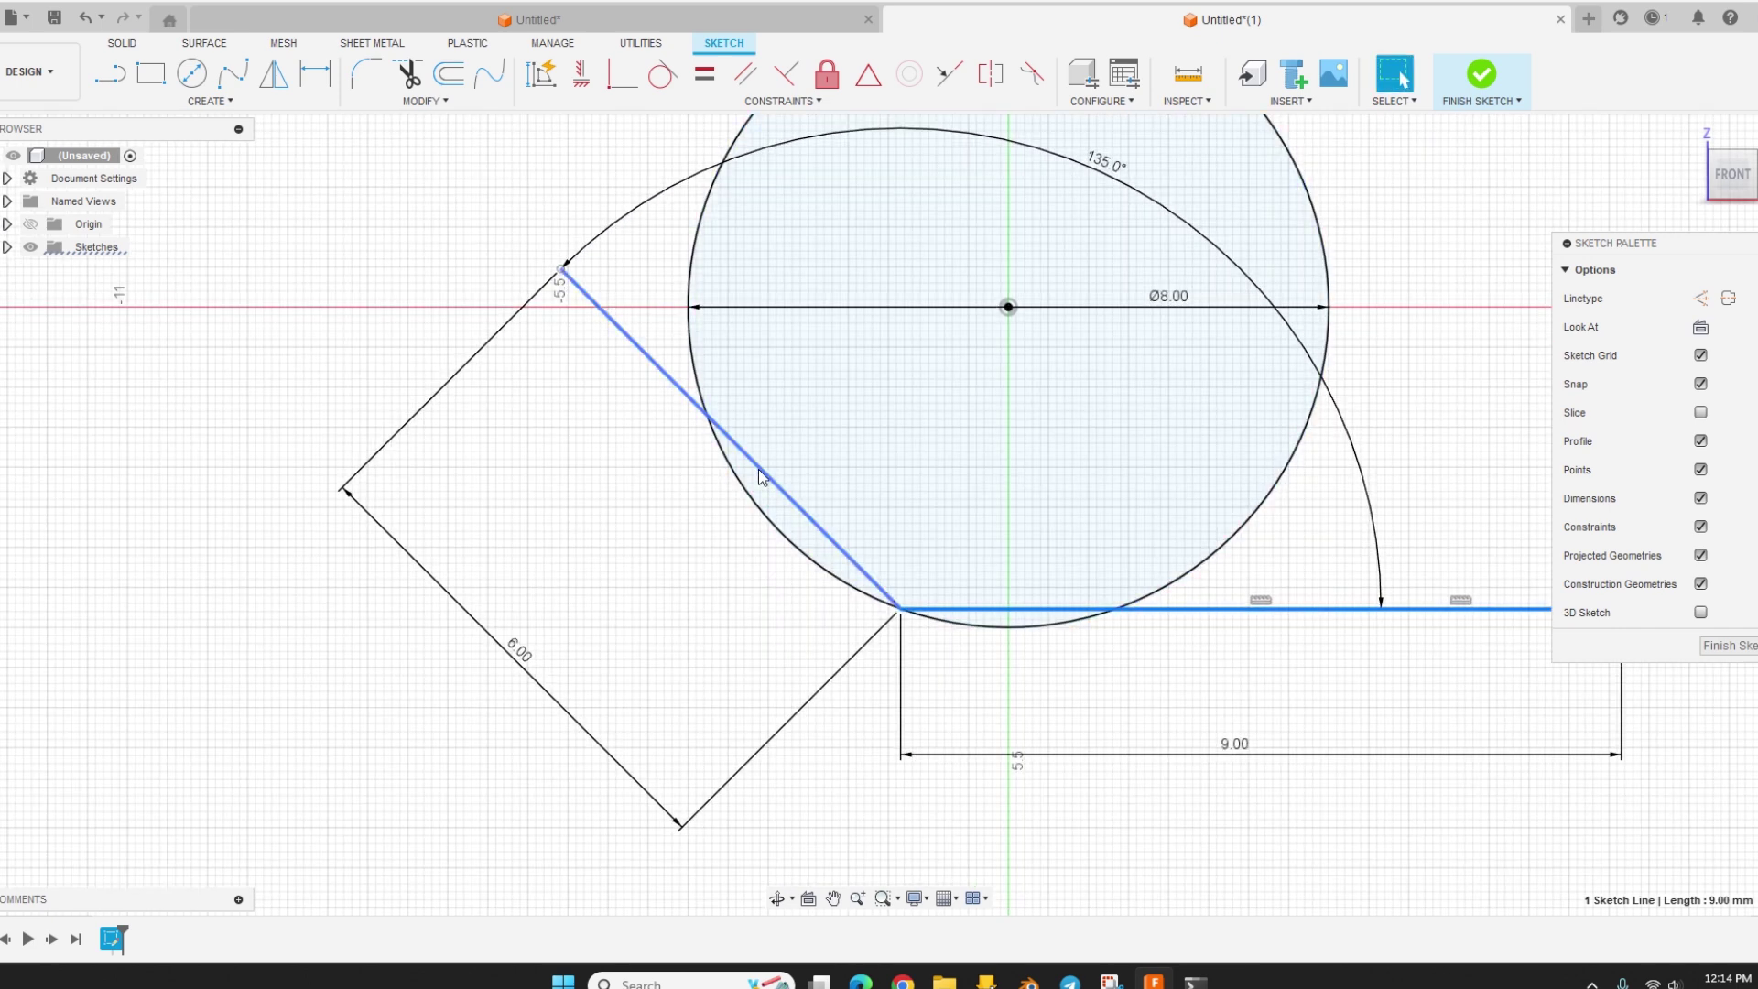
pyautogui.press('Escape')
pyautogui.click(843, 557)
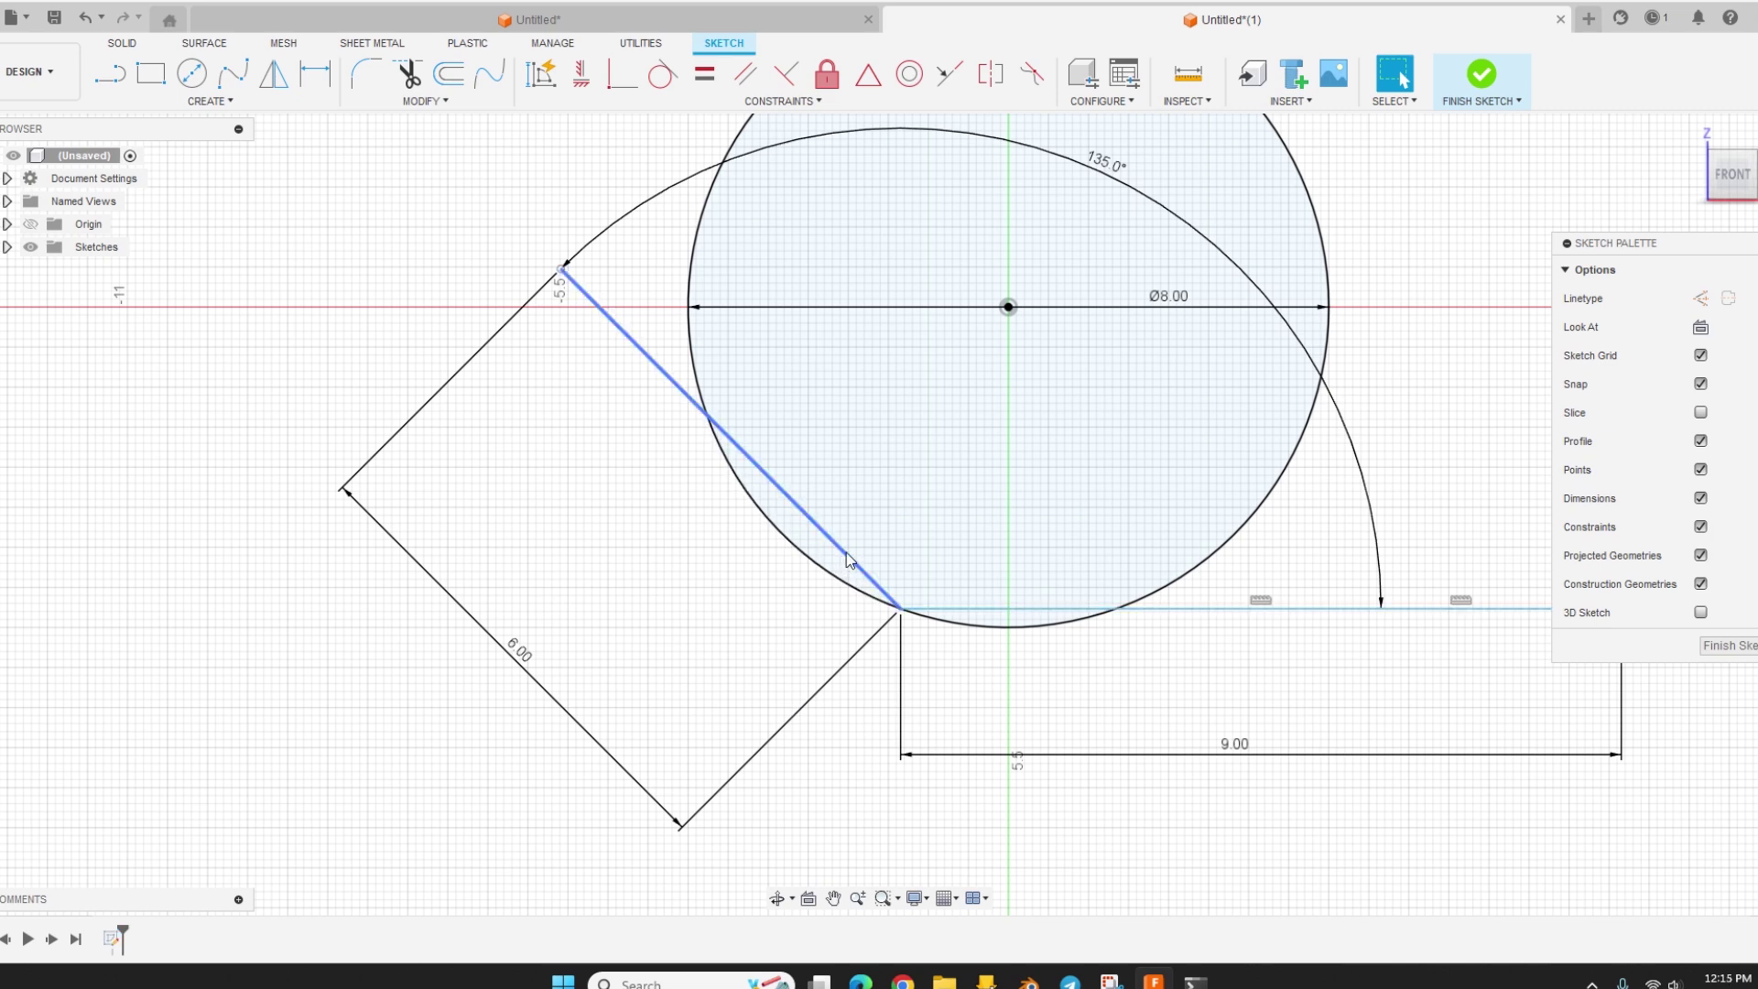
pyautogui.press('x')
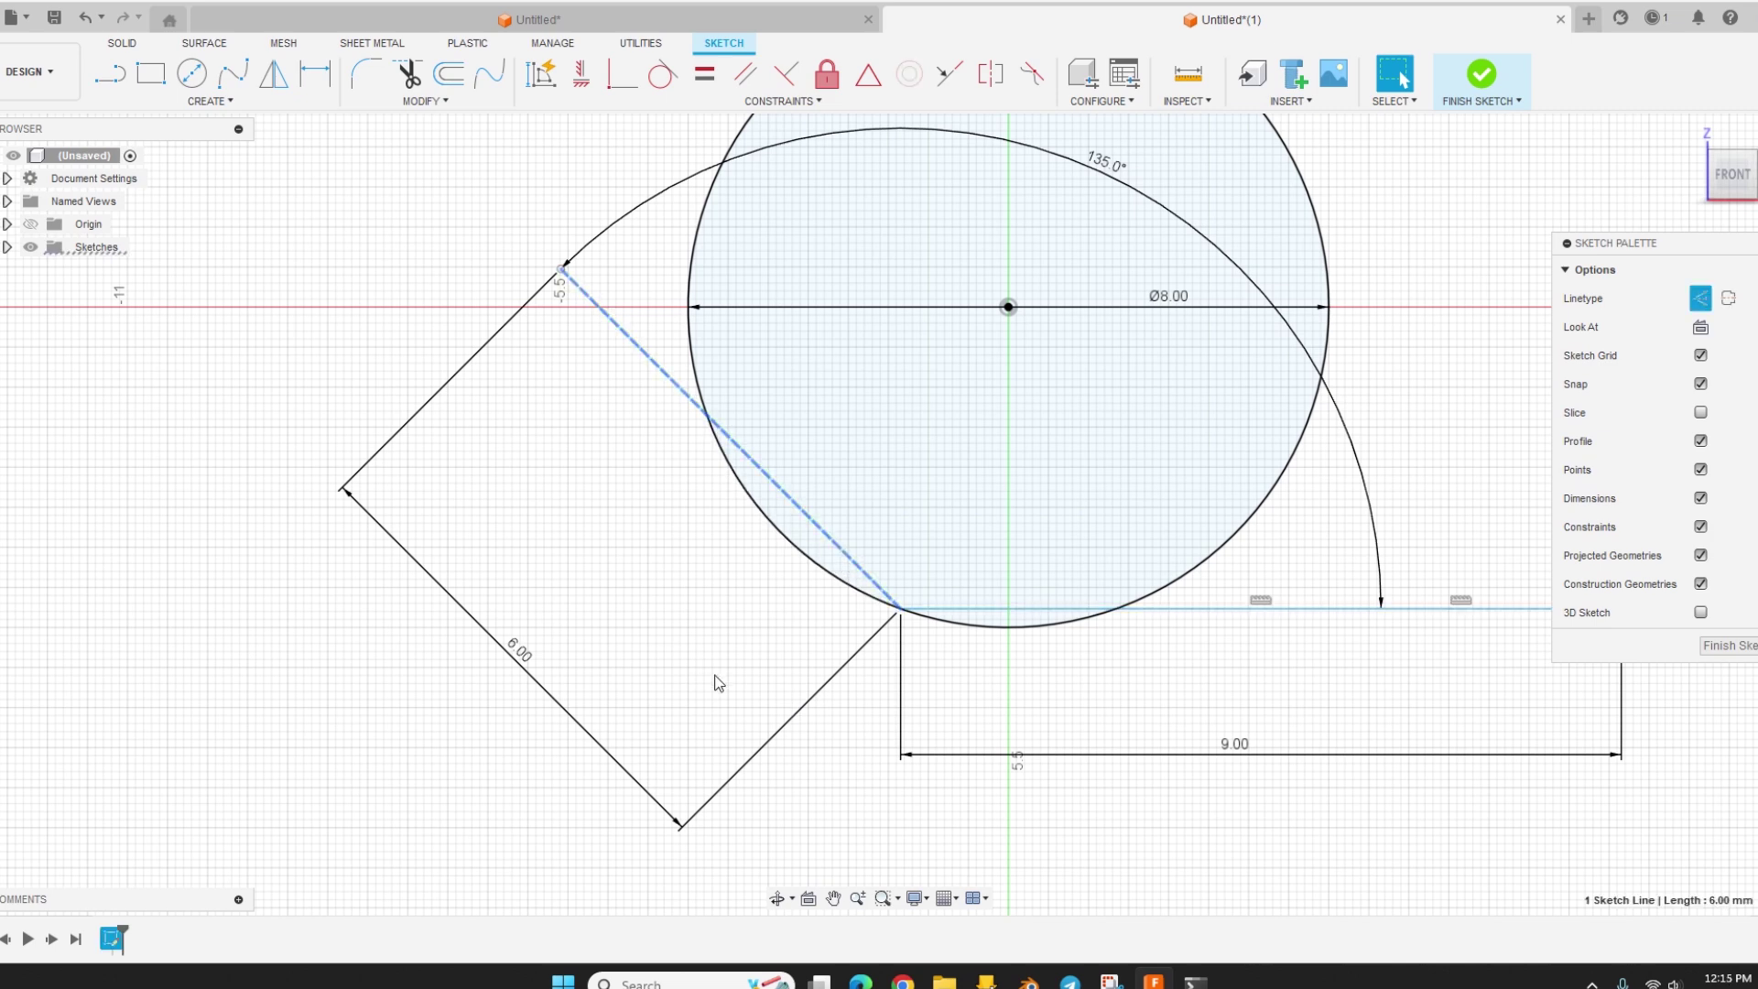
pyautogui.click(780, 642)
# Step: Keep the 9.00 line normal and slide it along the circle into a low chord
pyautogui.click(1040, 609)
pyautogui.scroll(2, 986, 589)
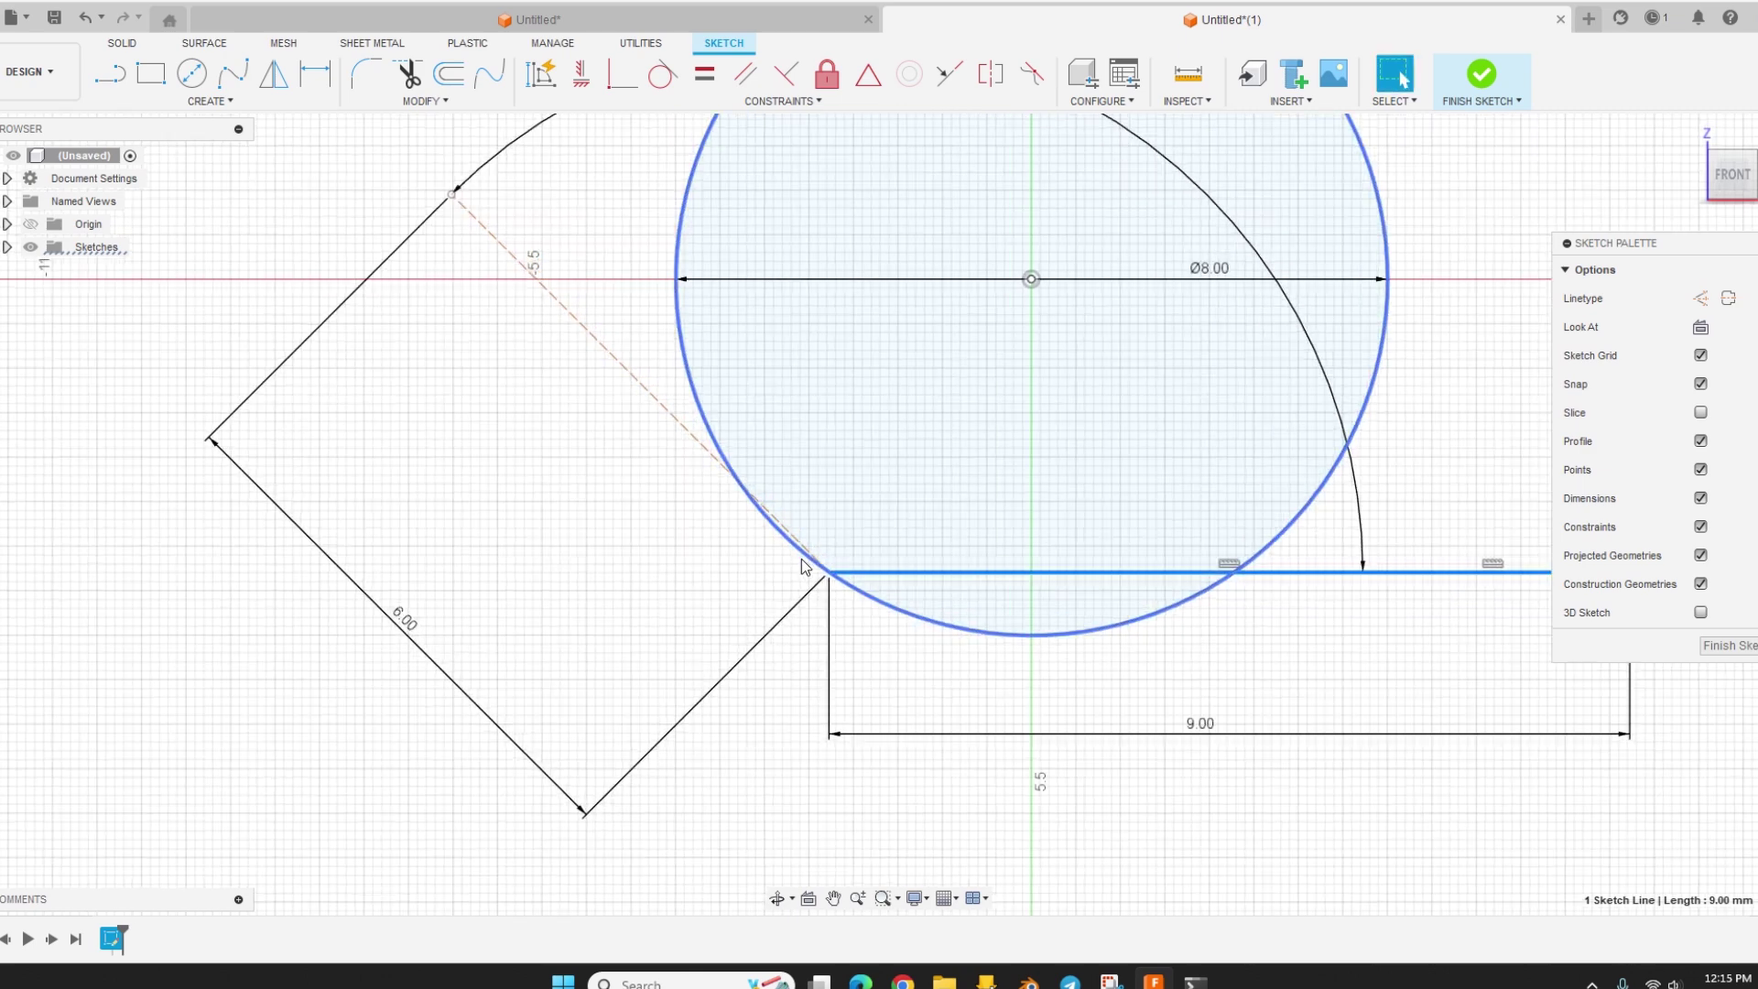
pyautogui.scroll(2, 804, 566)
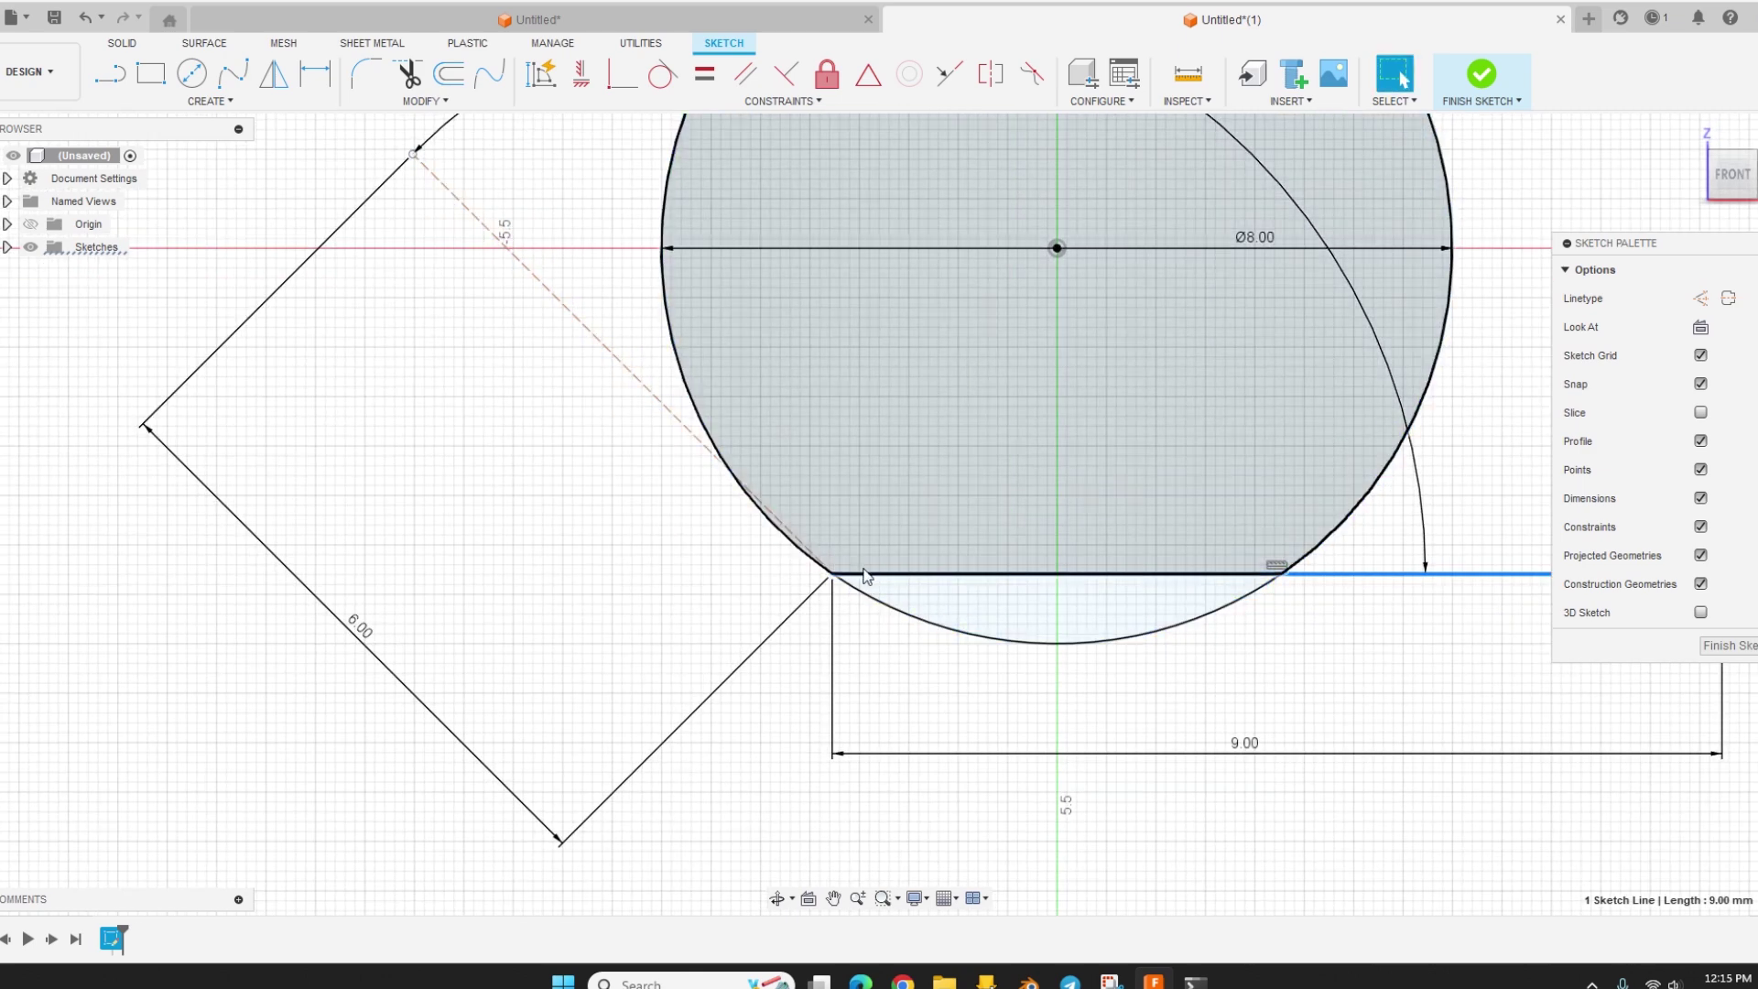
pyautogui.press('x')
pyautogui.moveTo(868, 577)
pyautogui.mouseDown()
pyautogui.moveTo(852, 570)
pyautogui.moveTo(952, 621)
pyautogui.mouseUp()
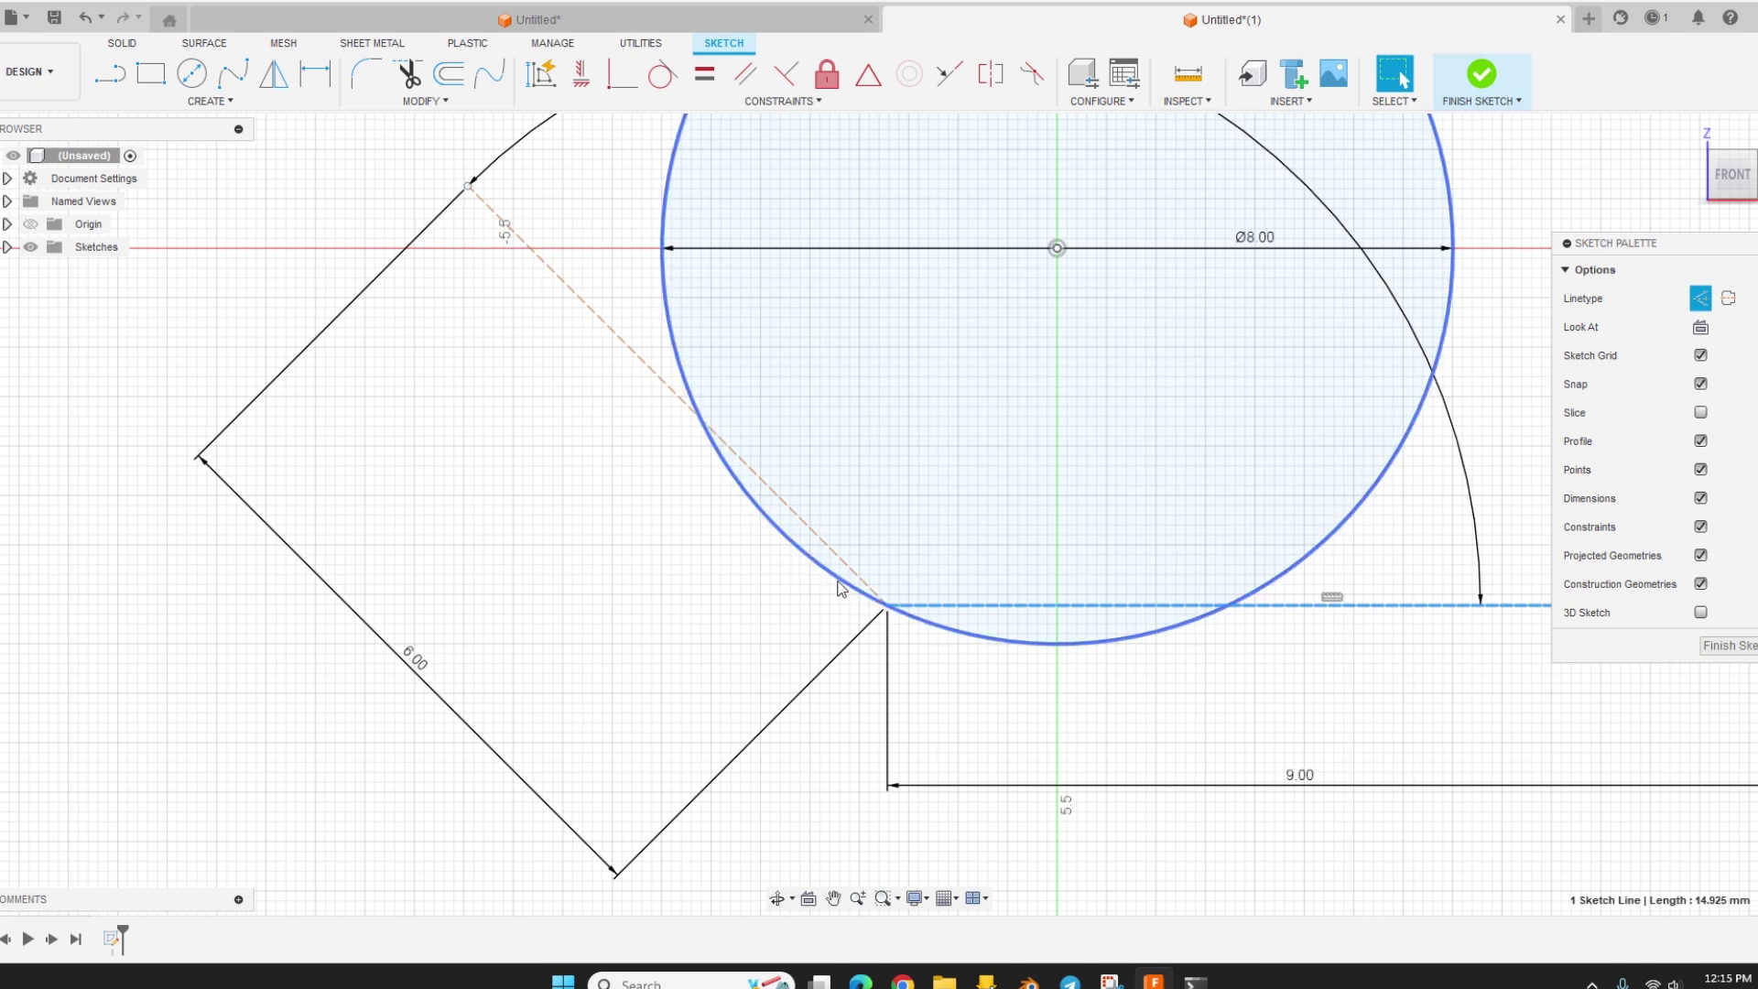
pyautogui.hotkey('ctrl', 'z')
pyautogui.moveTo(979, 607); pyautogui.dragTo(892, 620)
pyautogui.moveTo(852, 539); pyautogui.dragTo(875, 563)
pyautogui.click(712, 790)
pyautogui.scroll(-3, 750, 799)
pyautogui.scroll(-2, 750, 800)
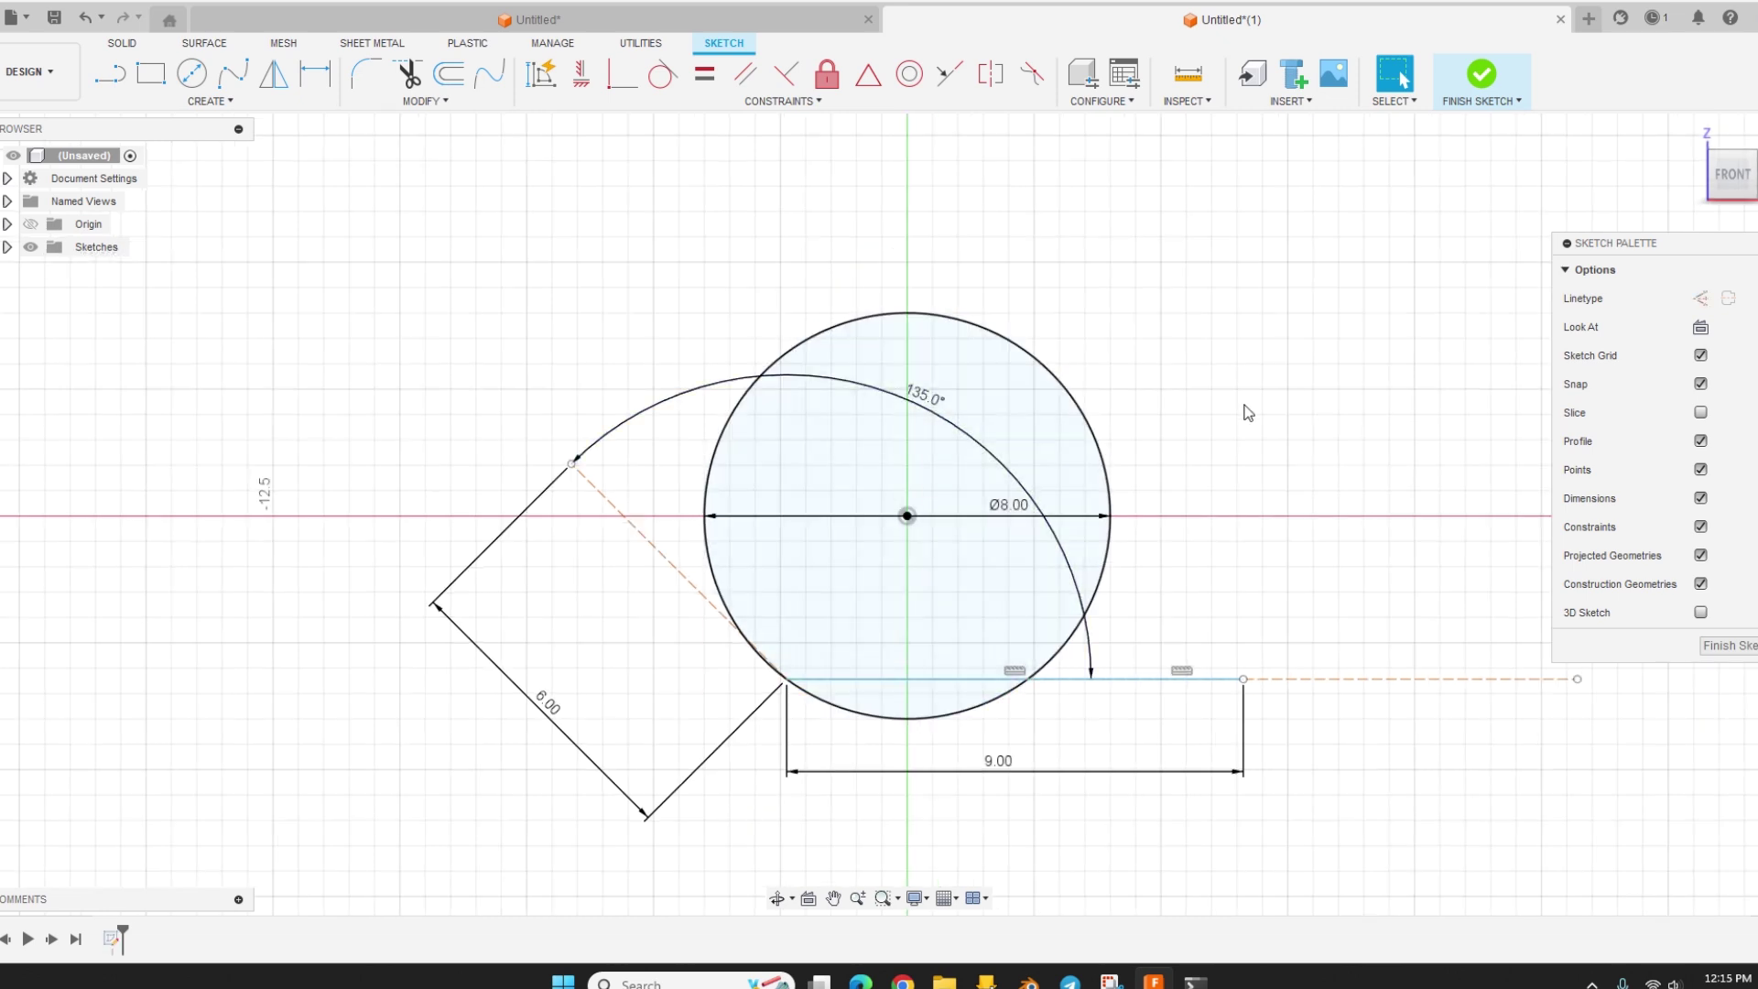
# Step: Draw a short 2.00 mm line leftward from the circle's centre
pyautogui.press('l')
pyautogui.click(907, 516)
pyautogui.click(806, 515)
pyautogui.press('Escape')
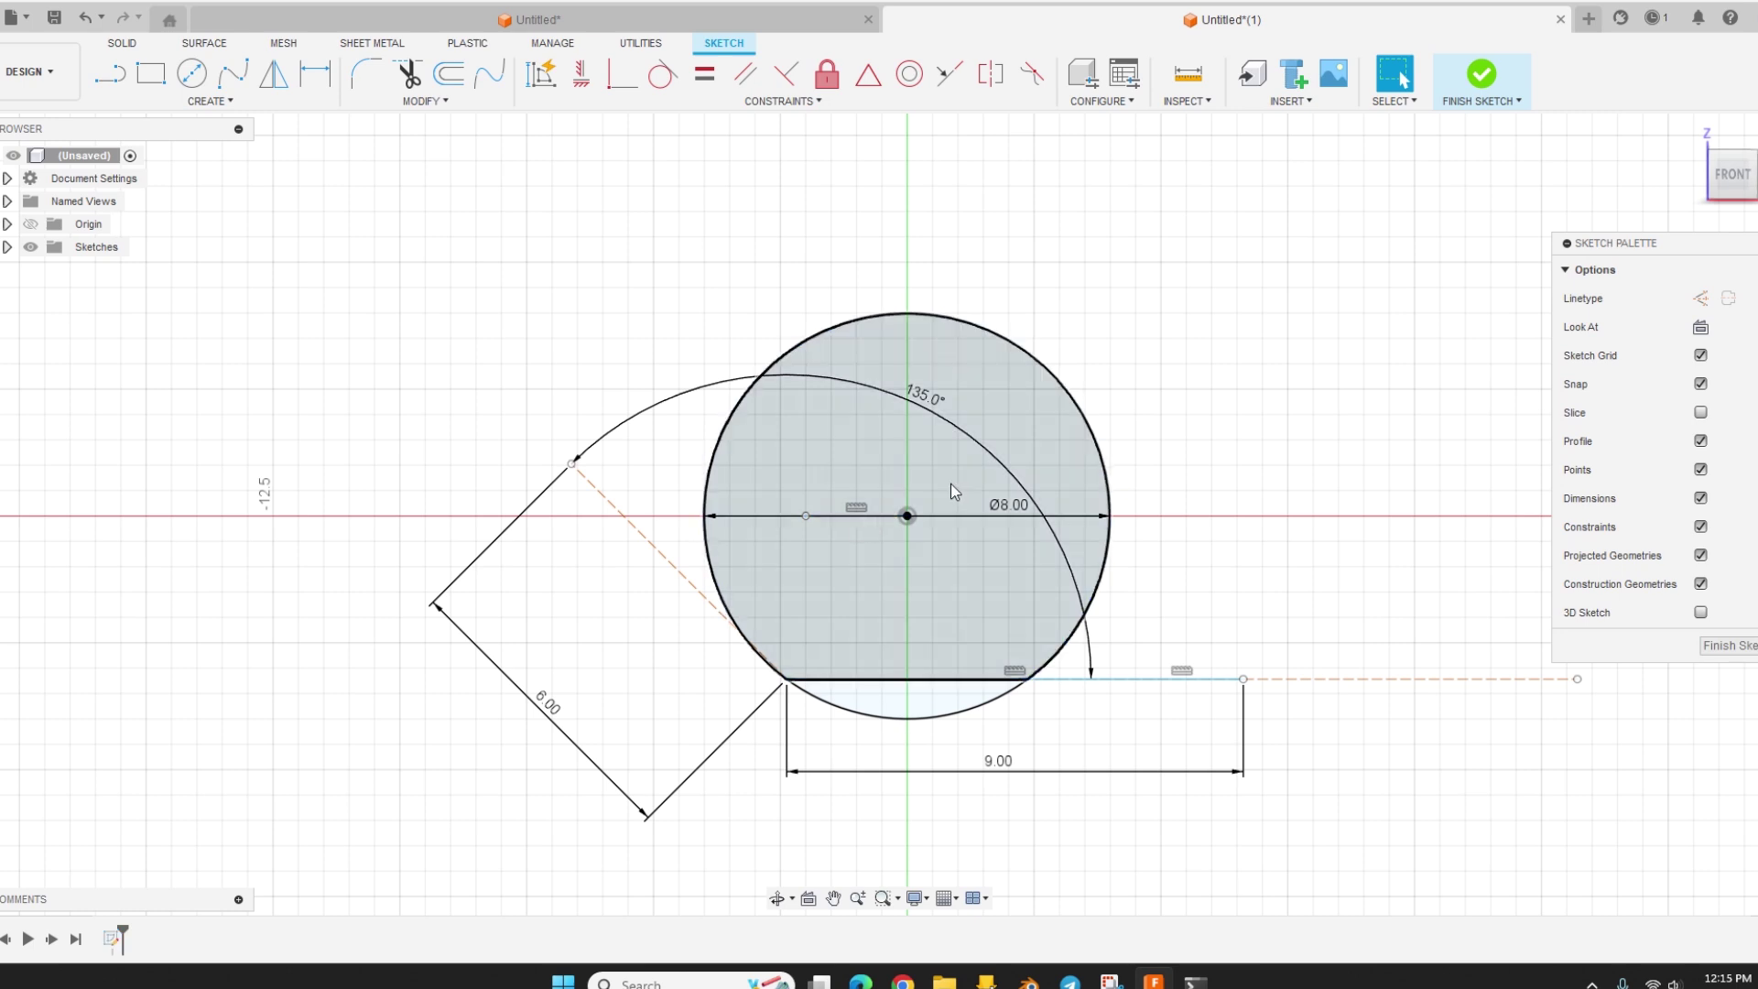
# Step: Move the Ø8.00 diameter dimension to a diagonal position
pyautogui.moveTo(1024, 519); pyautogui.dragTo(989, 586)
pyautogui.click(850, 516)
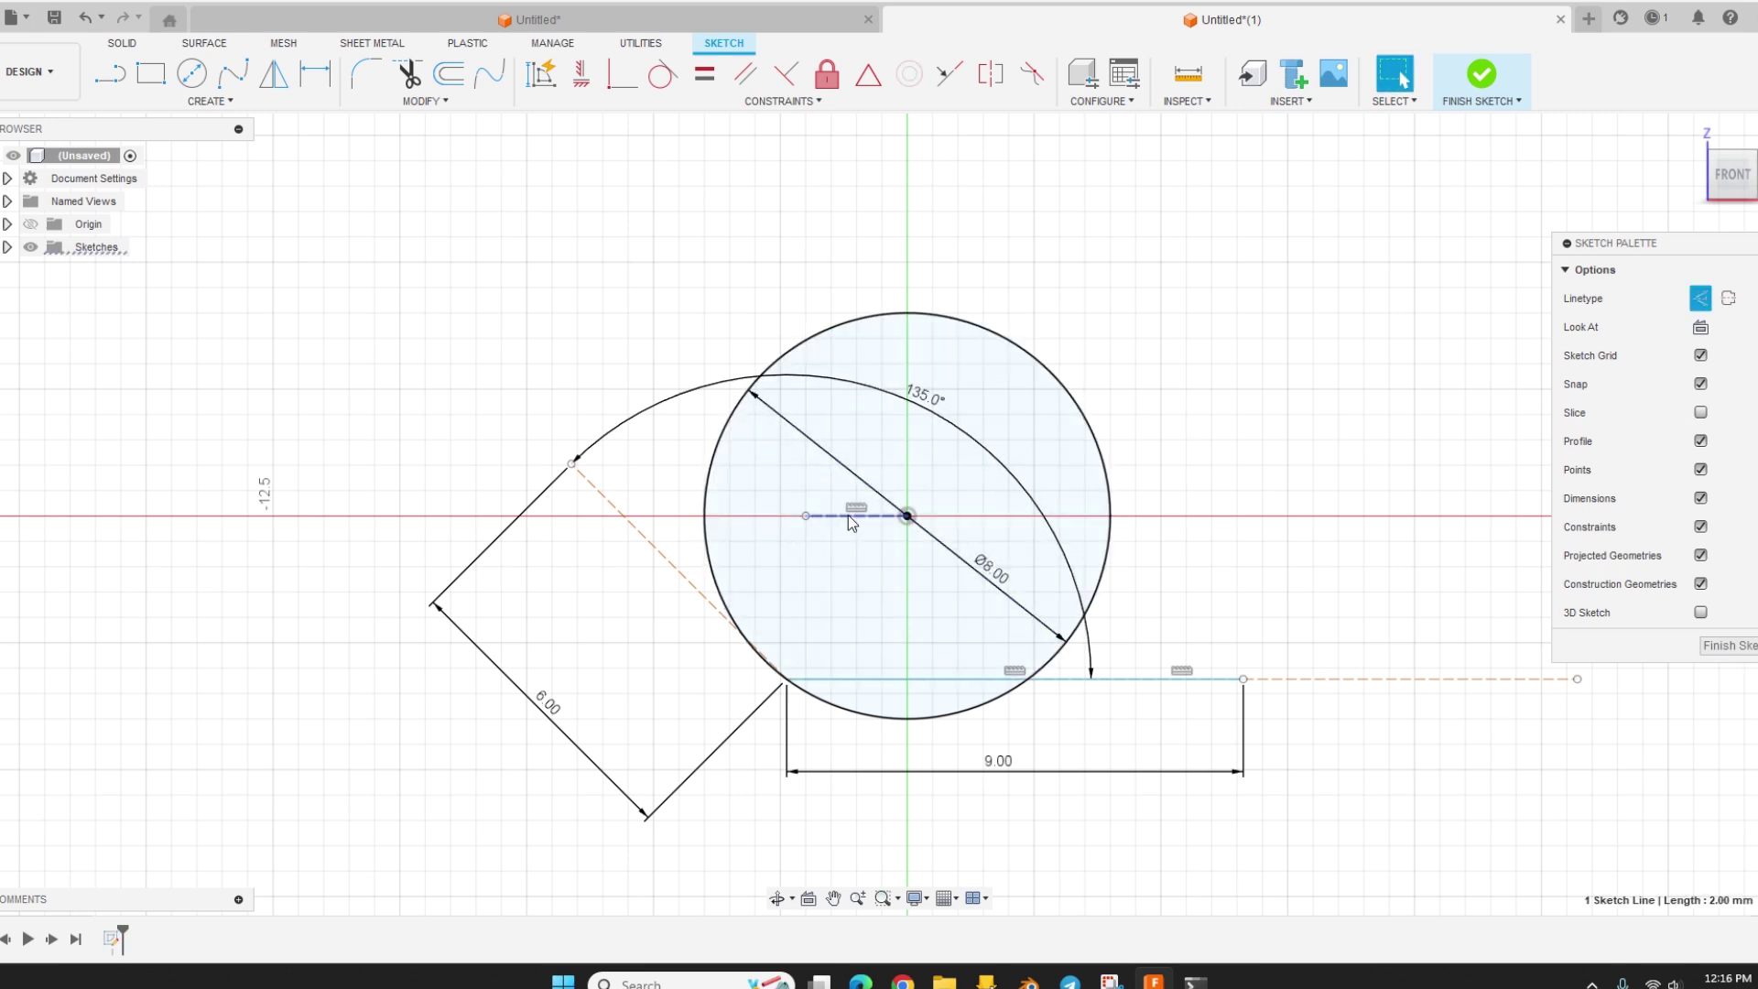
pyautogui.press('Escape')
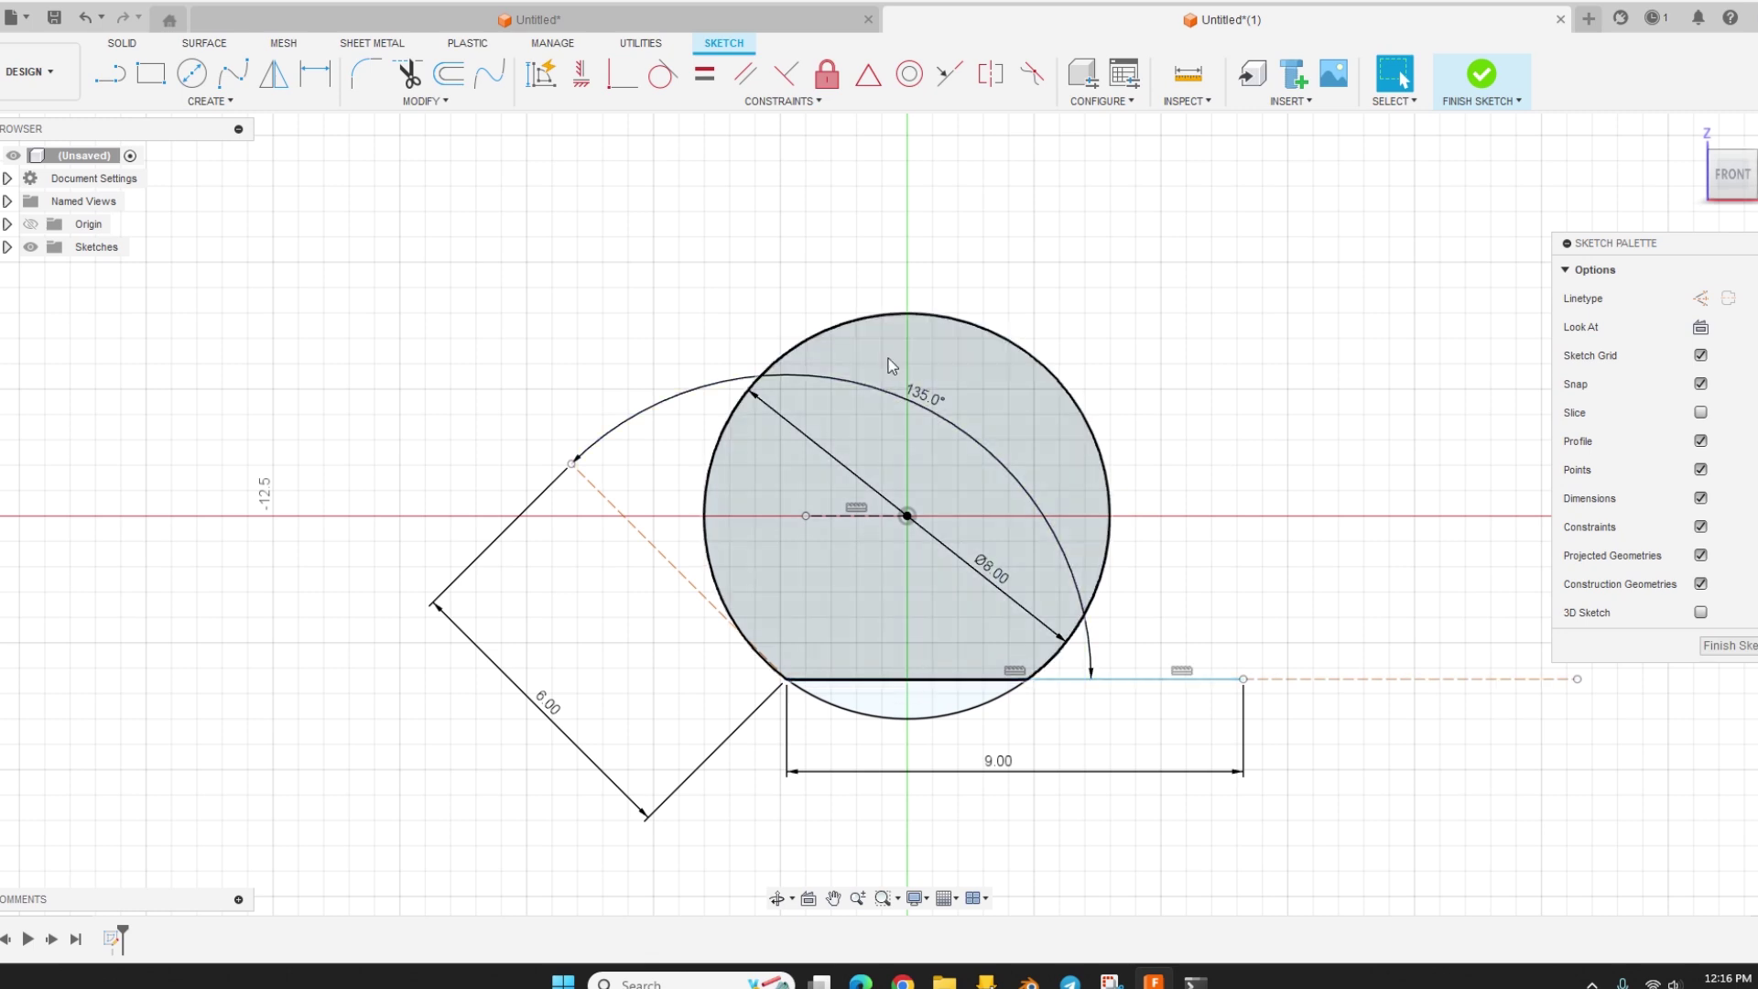
# Step: Mirror the bottom 9.00 line across the short centre line to form a matching top chord
pyautogui.click(278, 82)
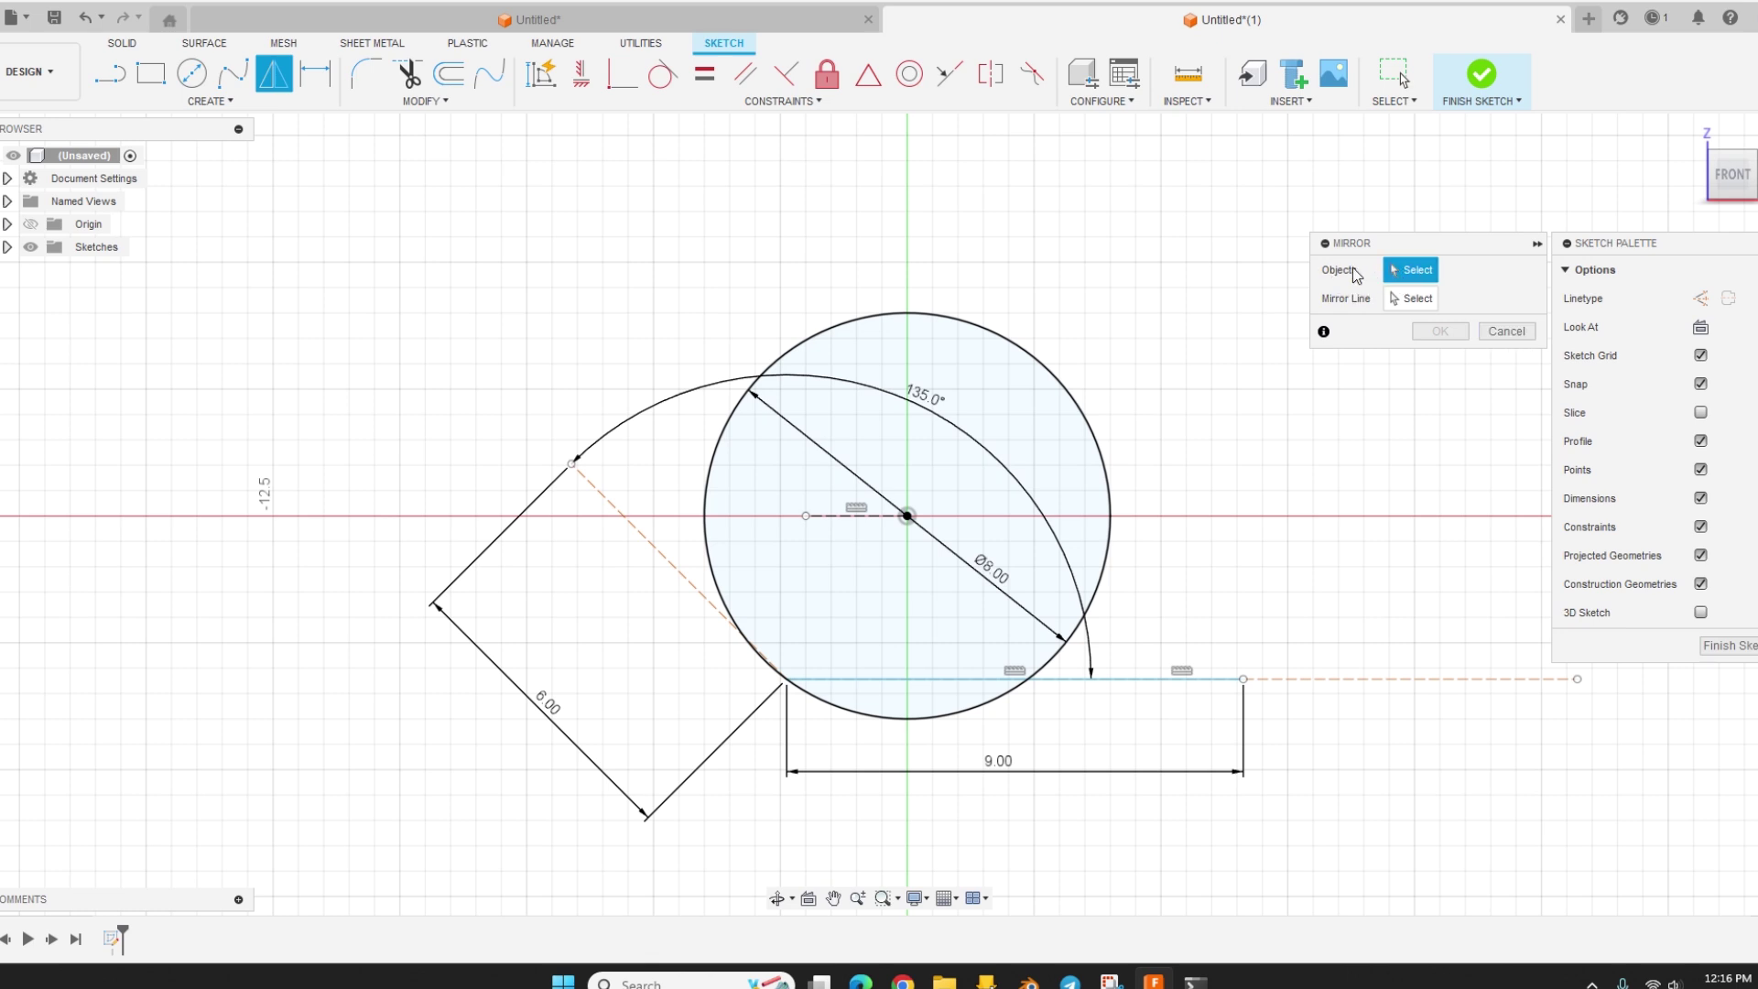
pyautogui.click(892, 680)
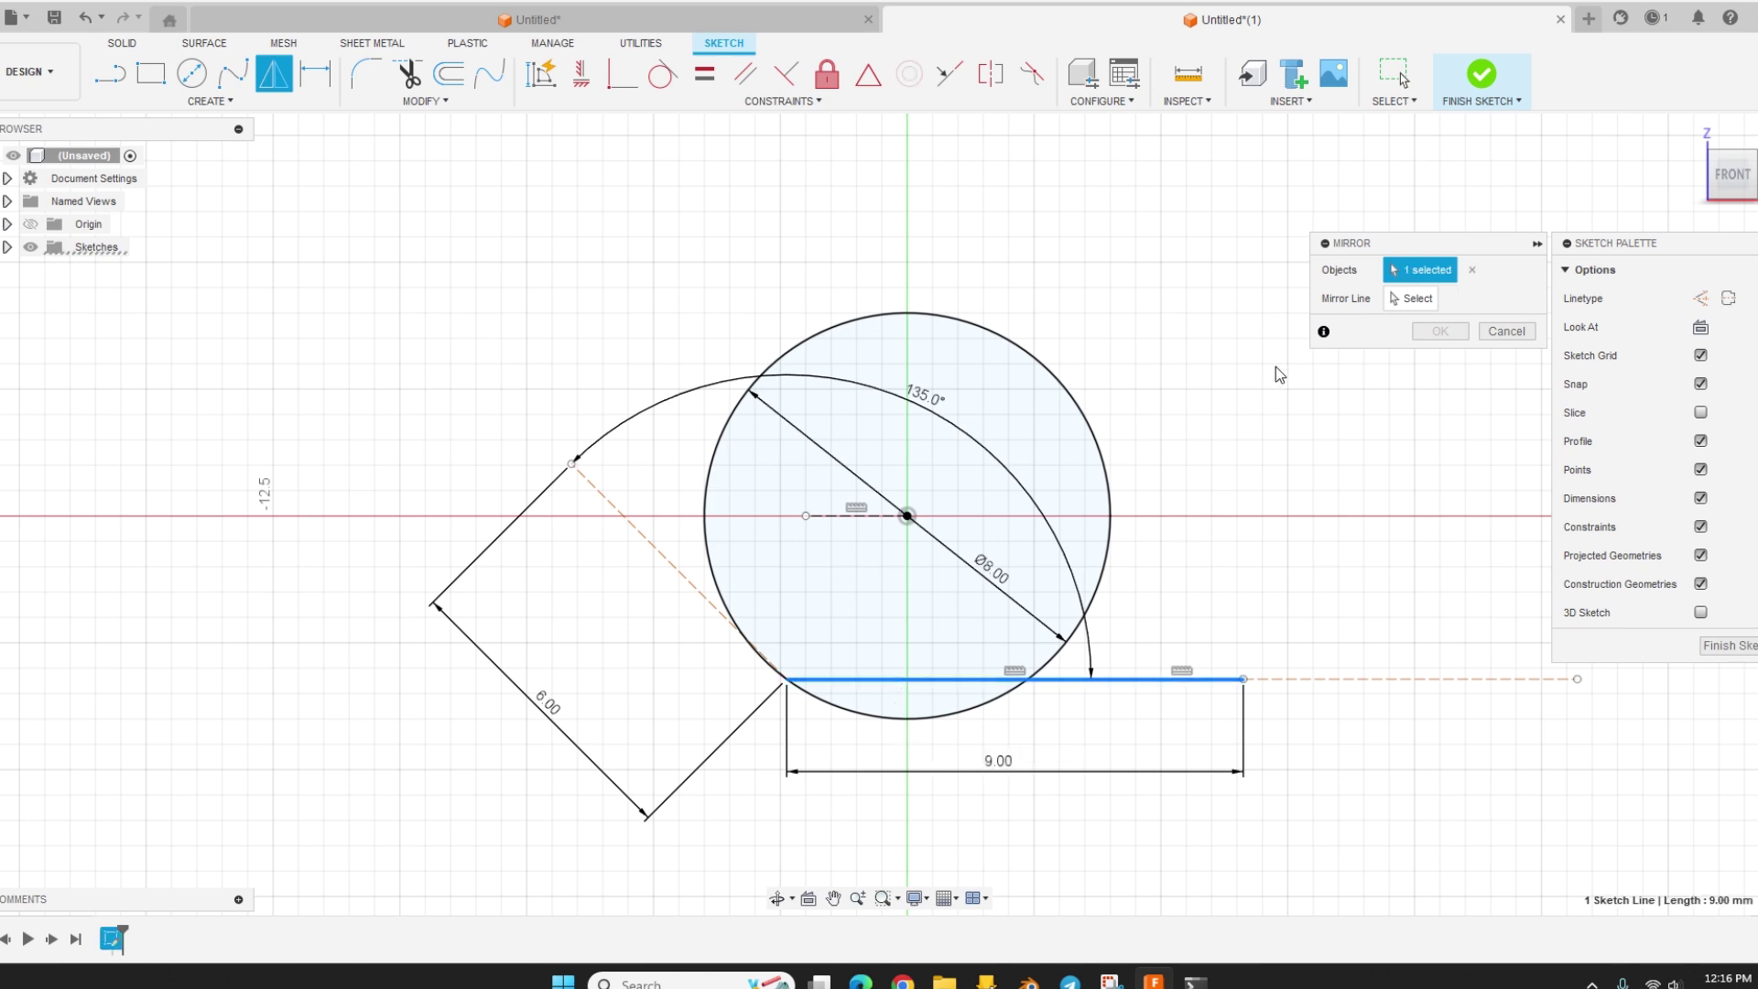
pyautogui.click(1410, 298)
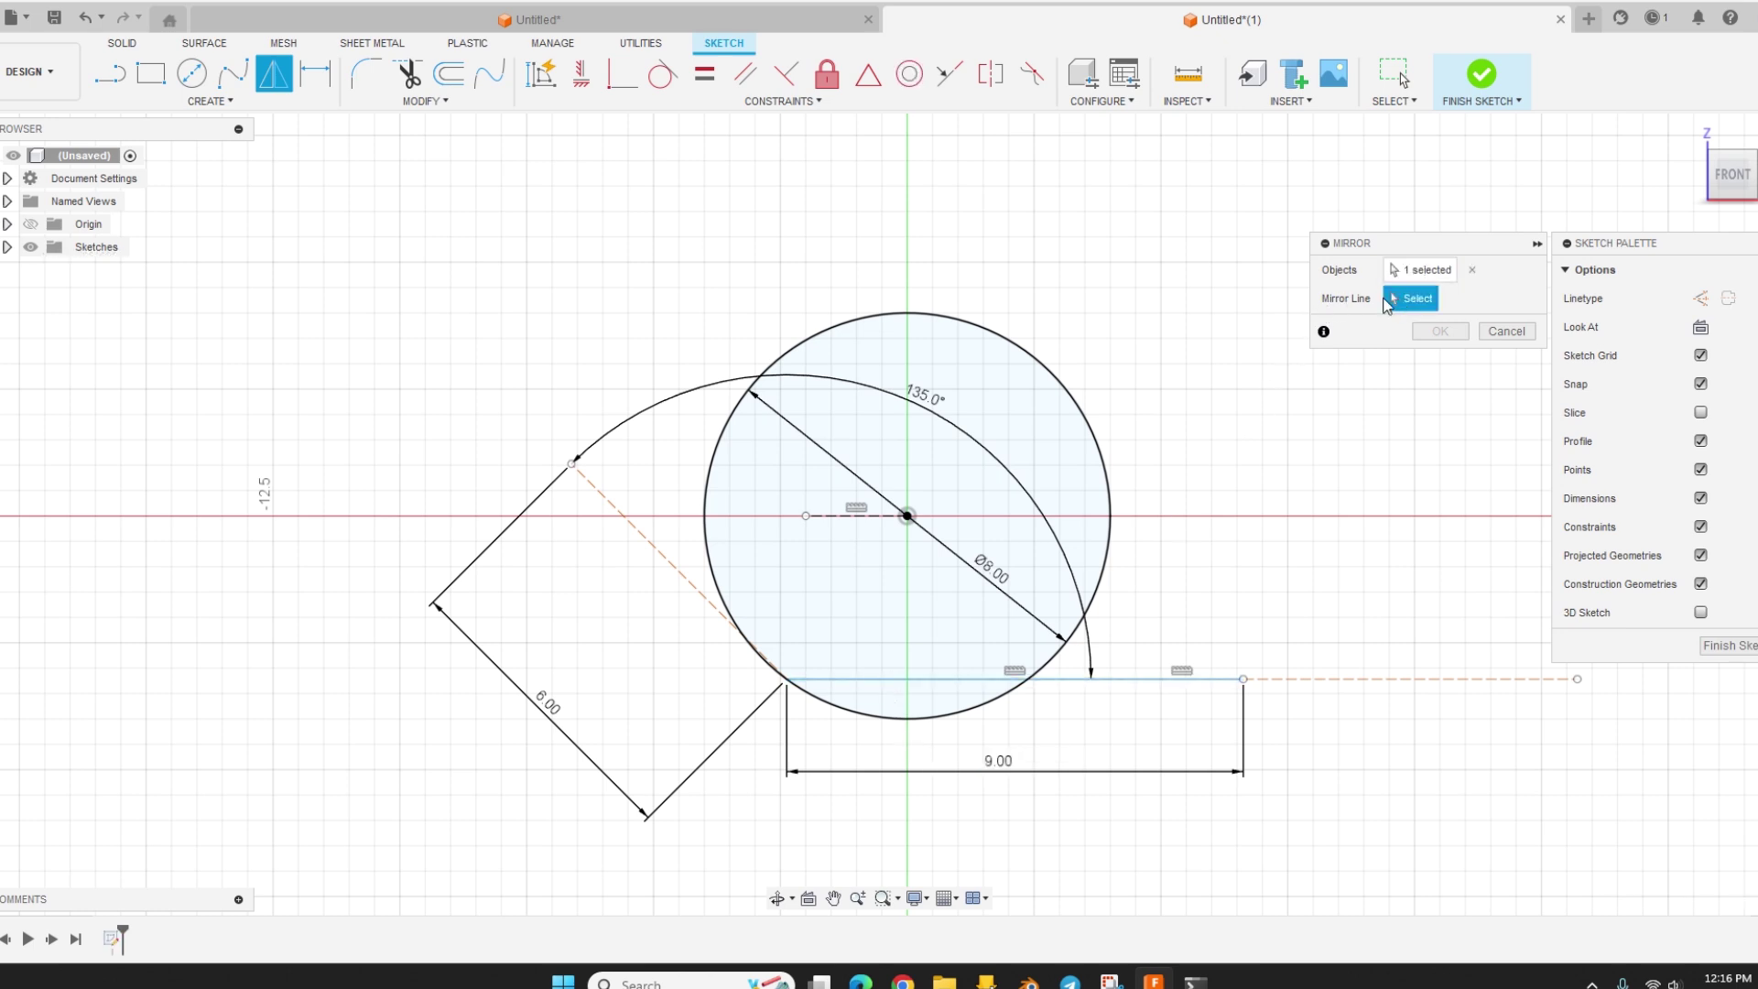
pyautogui.click(852, 517)
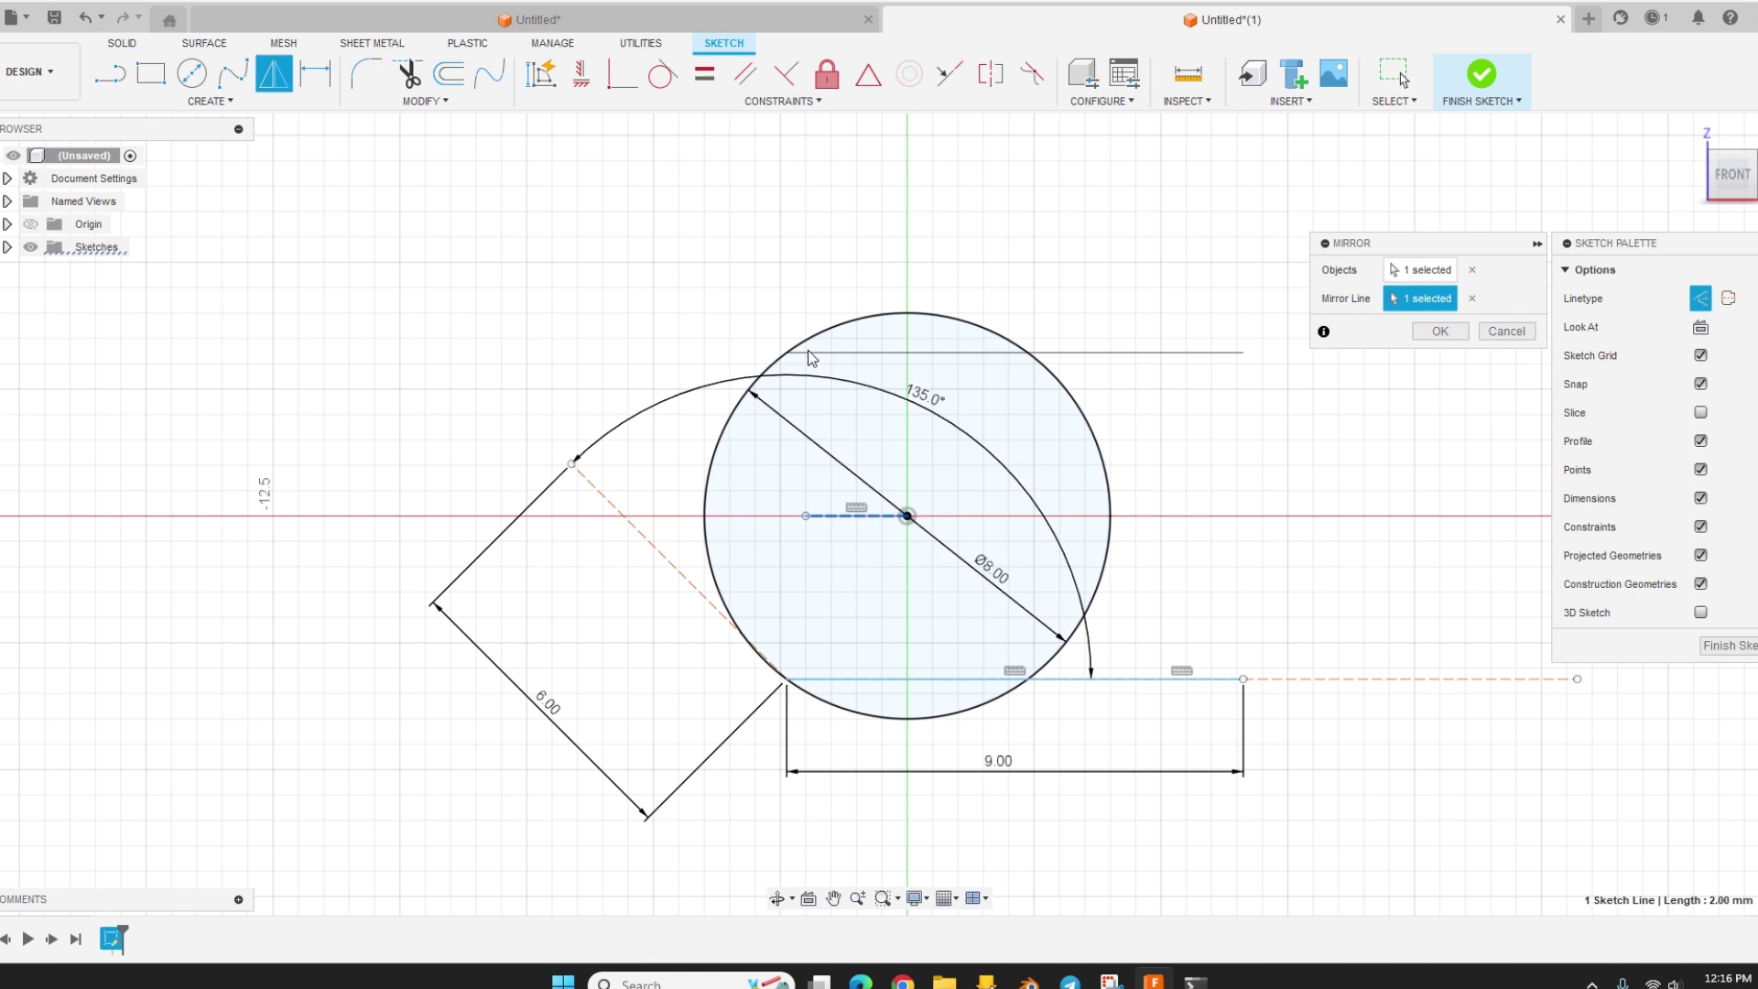
pyautogui.click(1439, 331)
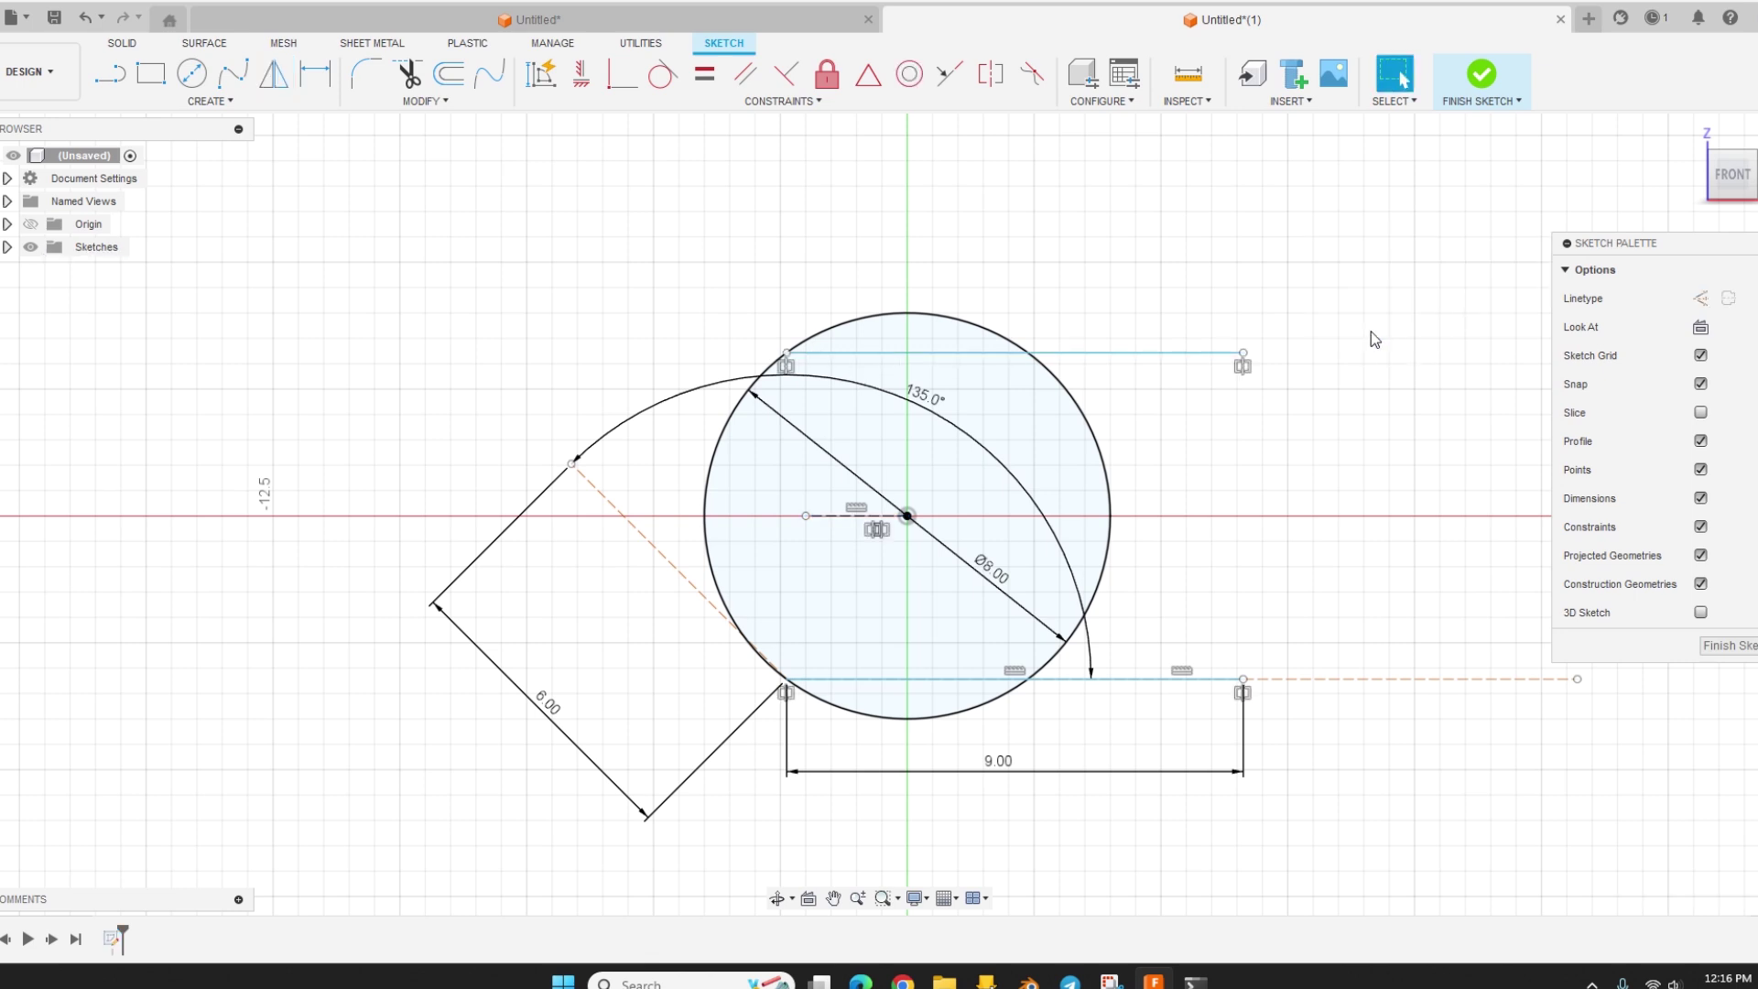
pyautogui.click(899, 405)
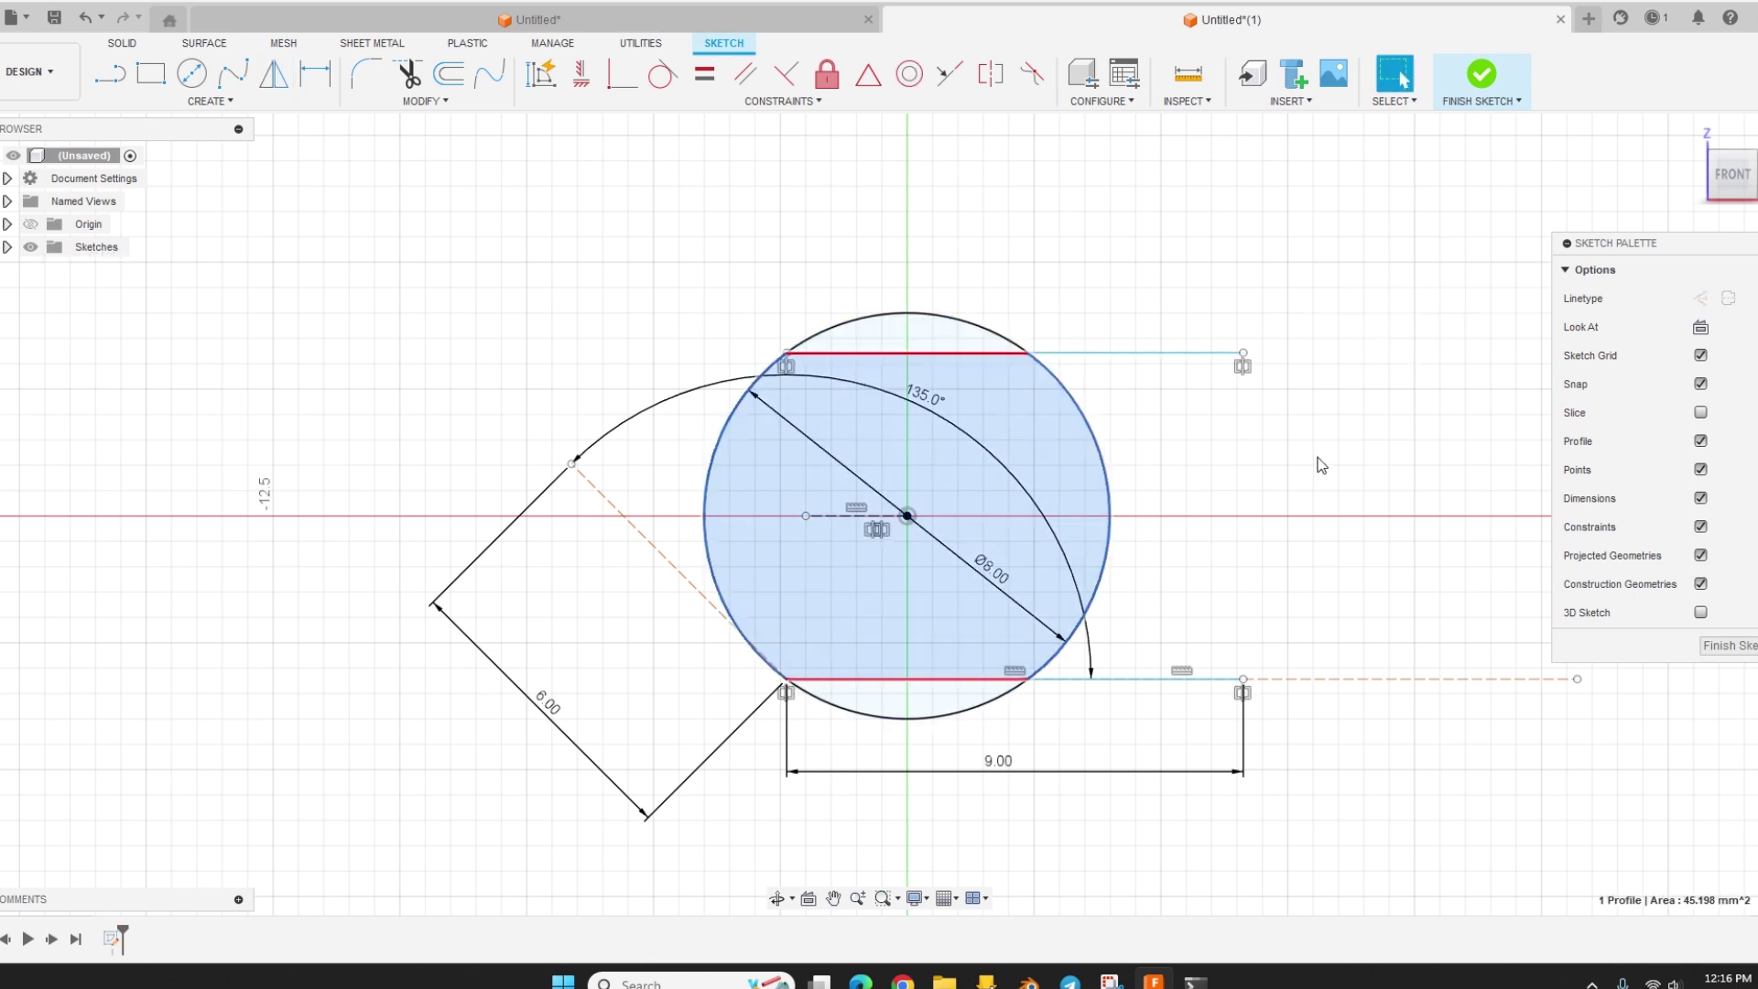
pyautogui.click(1156, 511)
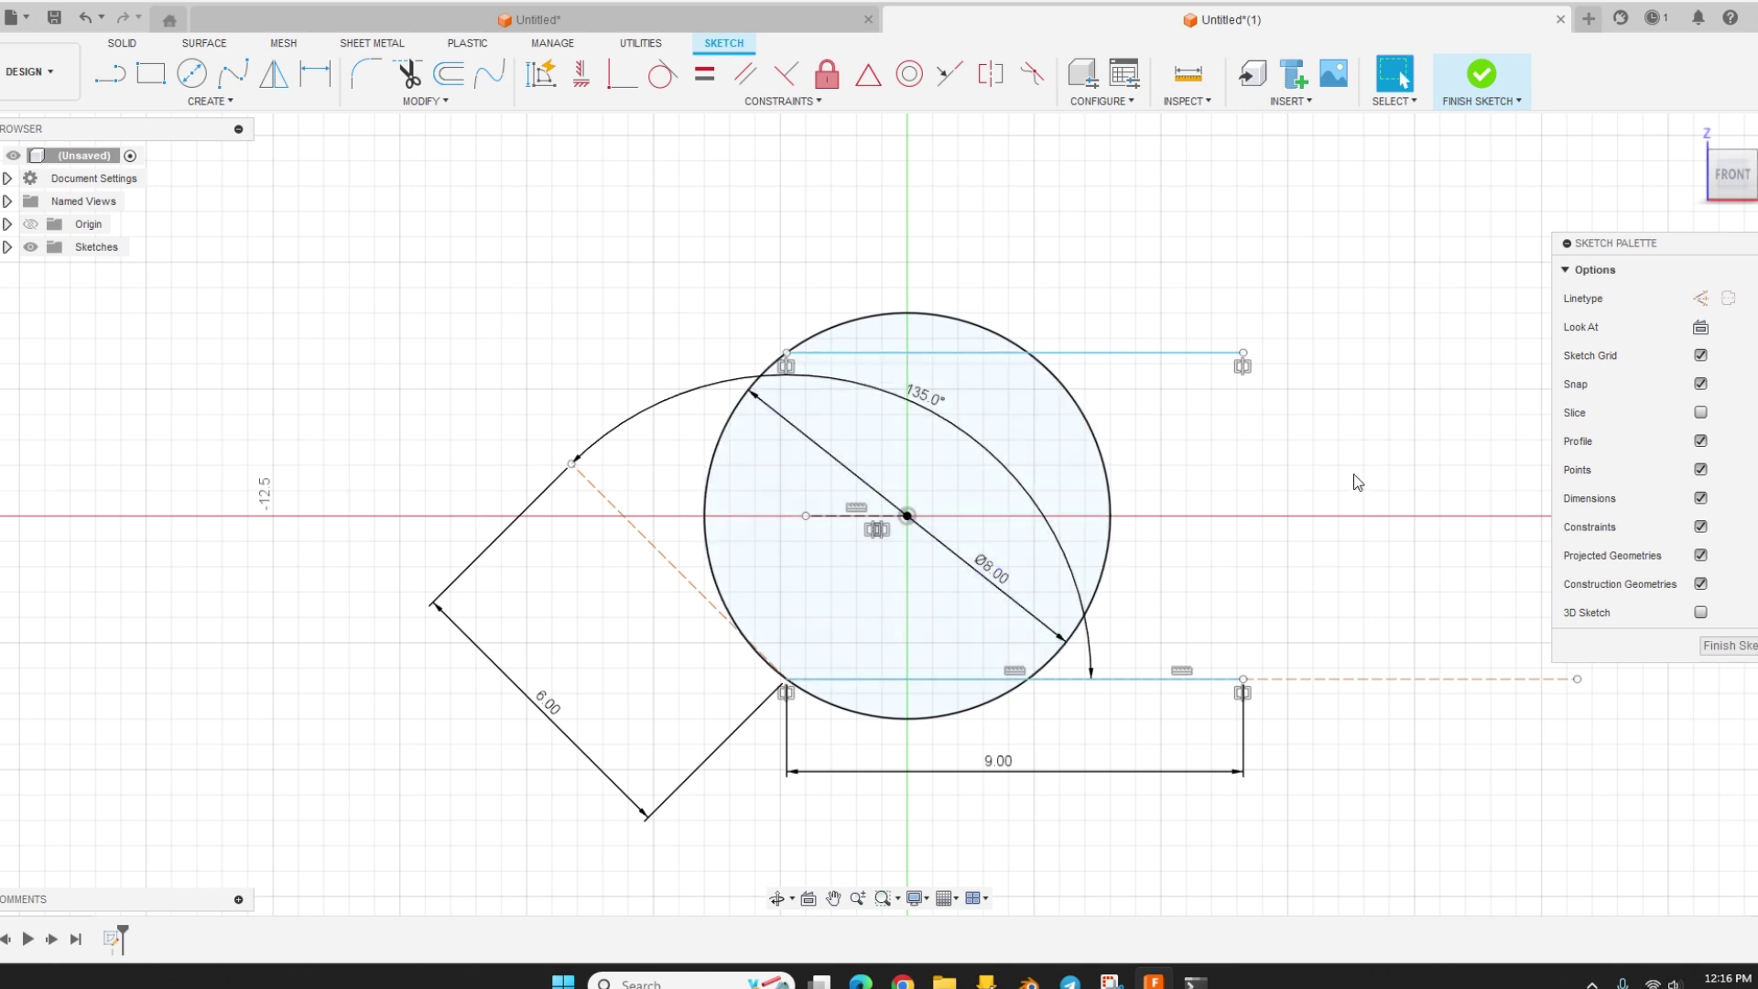
# Step: Draw a vertical line from above to below the circle through its centre
pyautogui.press('l')
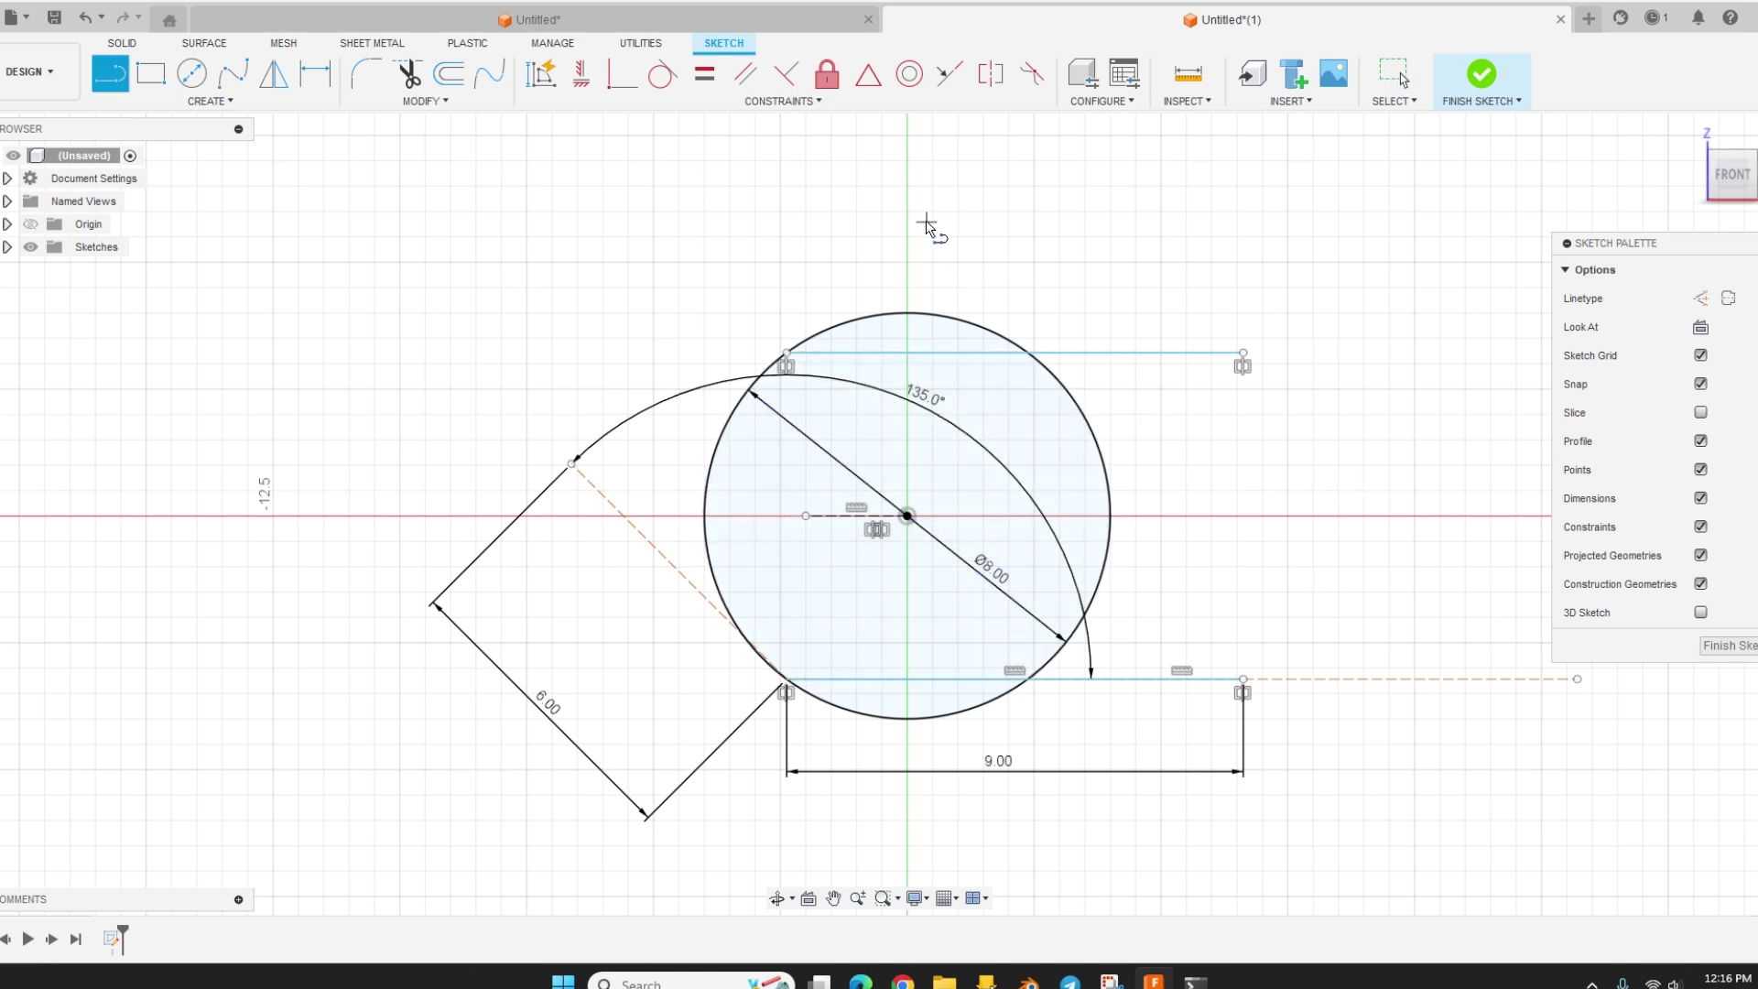
pyautogui.click(907, 212)
pyautogui.click(909, 820)
pyautogui.press('Escape')
# Step: Check the left and right half profiles and reposition the 135° angle dimension
pyautogui.click(1031, 425)
pyautogui.click(876, 432)
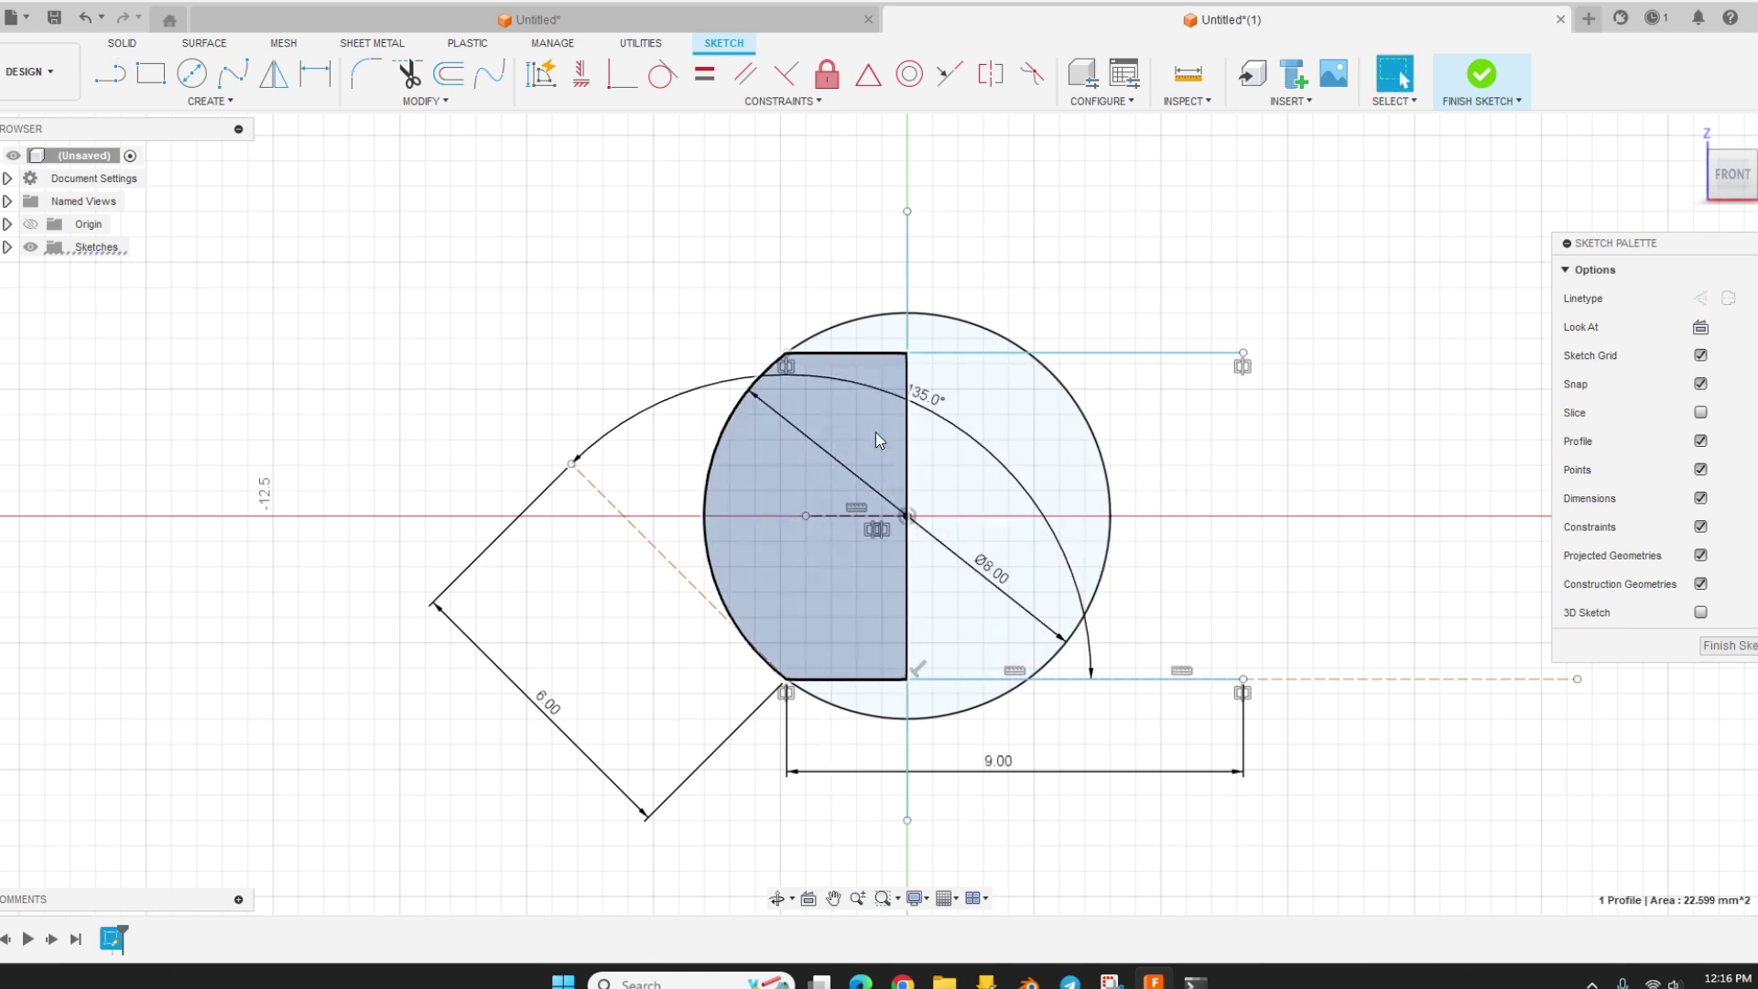
pyautogui.click(1007, 426)
pyautogui.click(1314, 506)
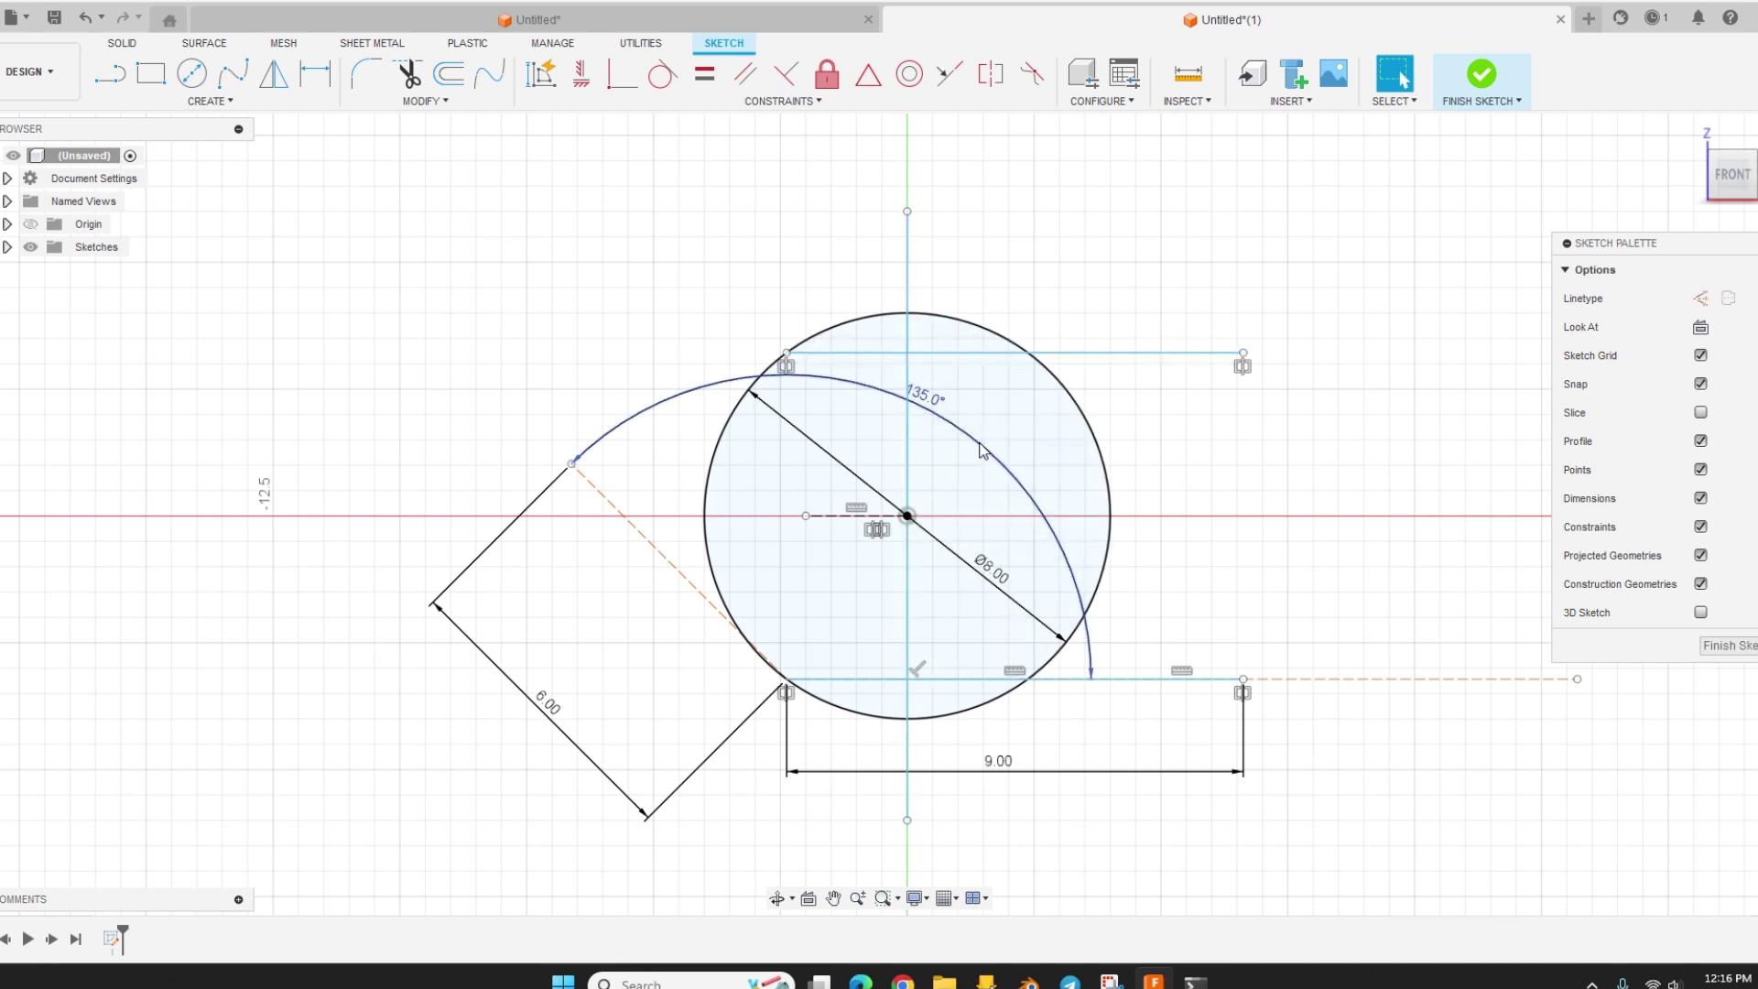
pyautogui.moveTo(982, 458); pyautogui.dragTo(958, 403)
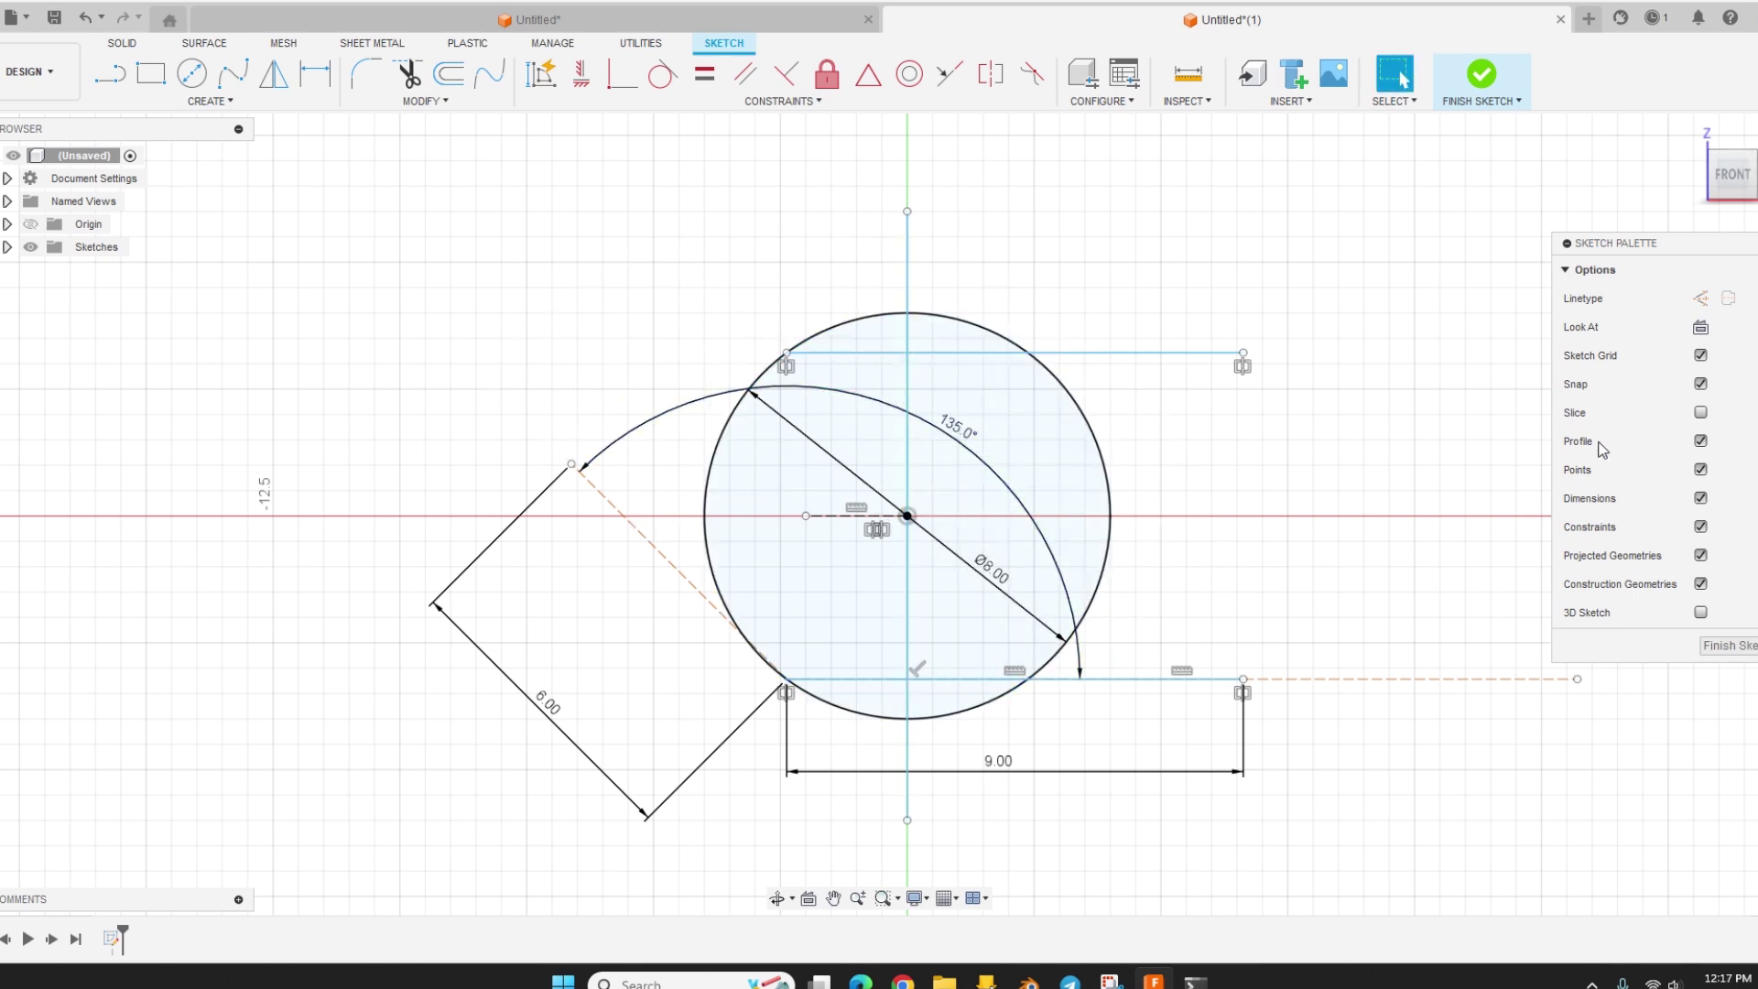
# Step: Turn off Dimensions and Constraints display in the Sketch Palette, keeping construction geometry visible
pyautogui.click(1700, 499)
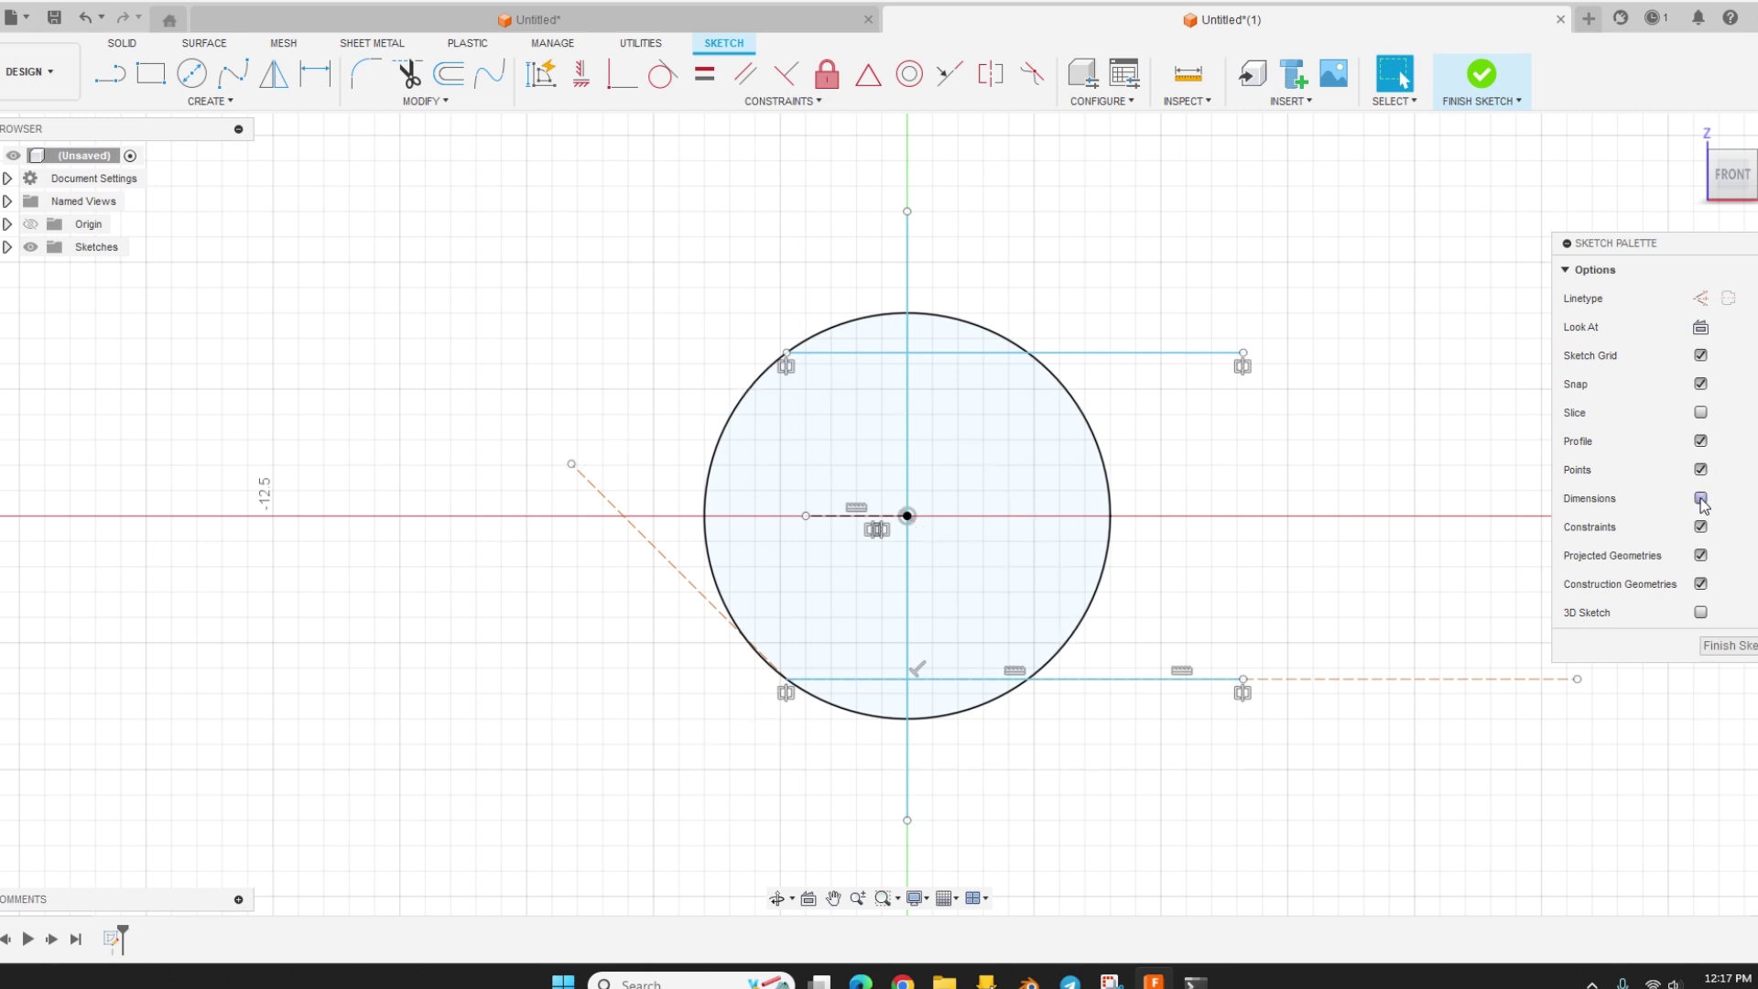
pyautogui.click(1700, 528)
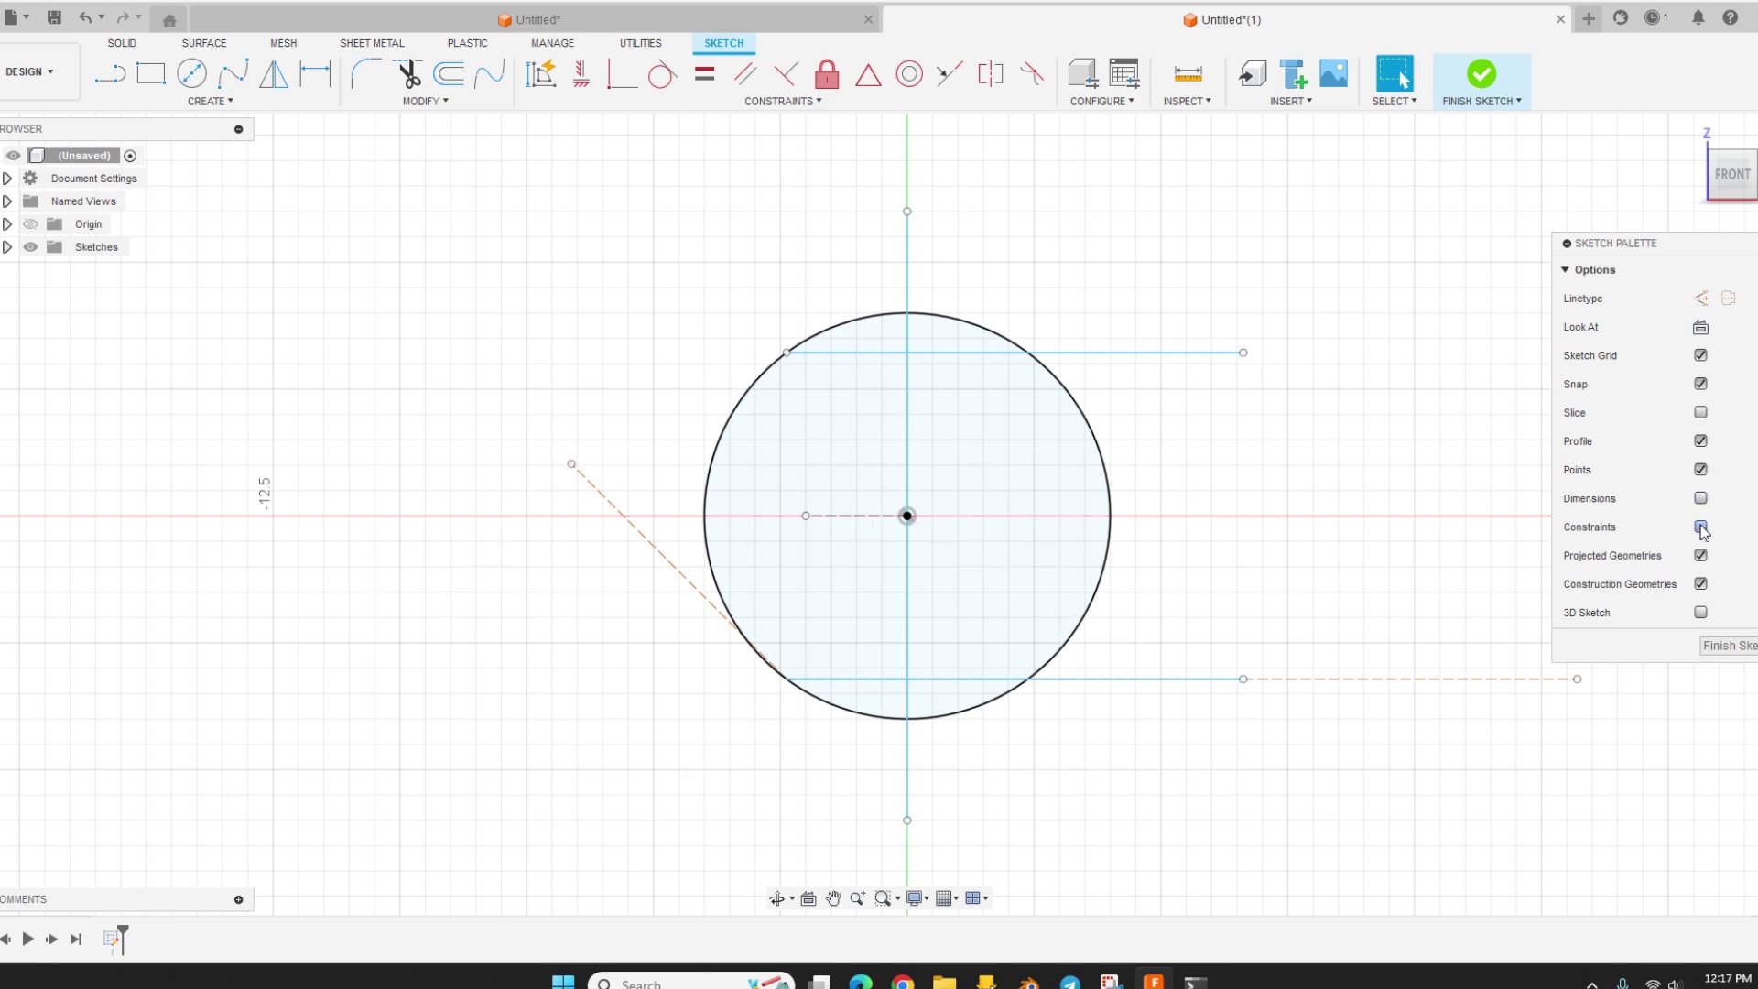
pyautogui.click(1700, 586)
pyautogui.click(1700, 586)
pyautogui.click(1700, 499)
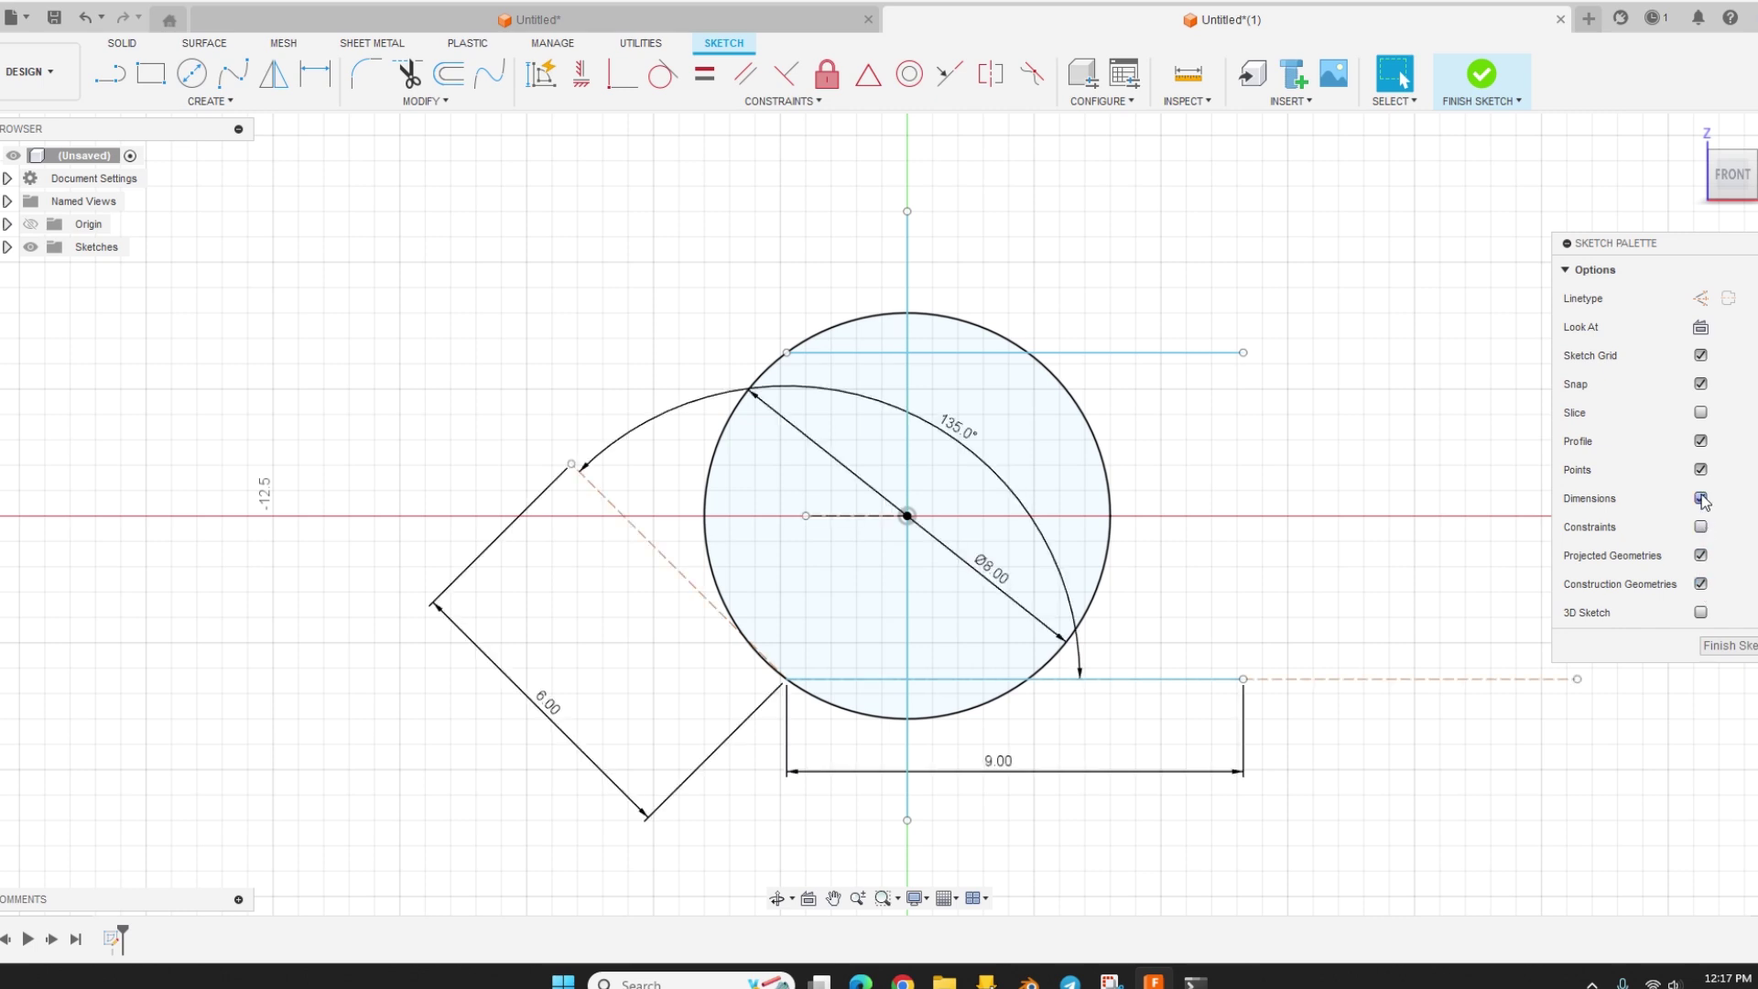
pyautogui.click(1700, 499)
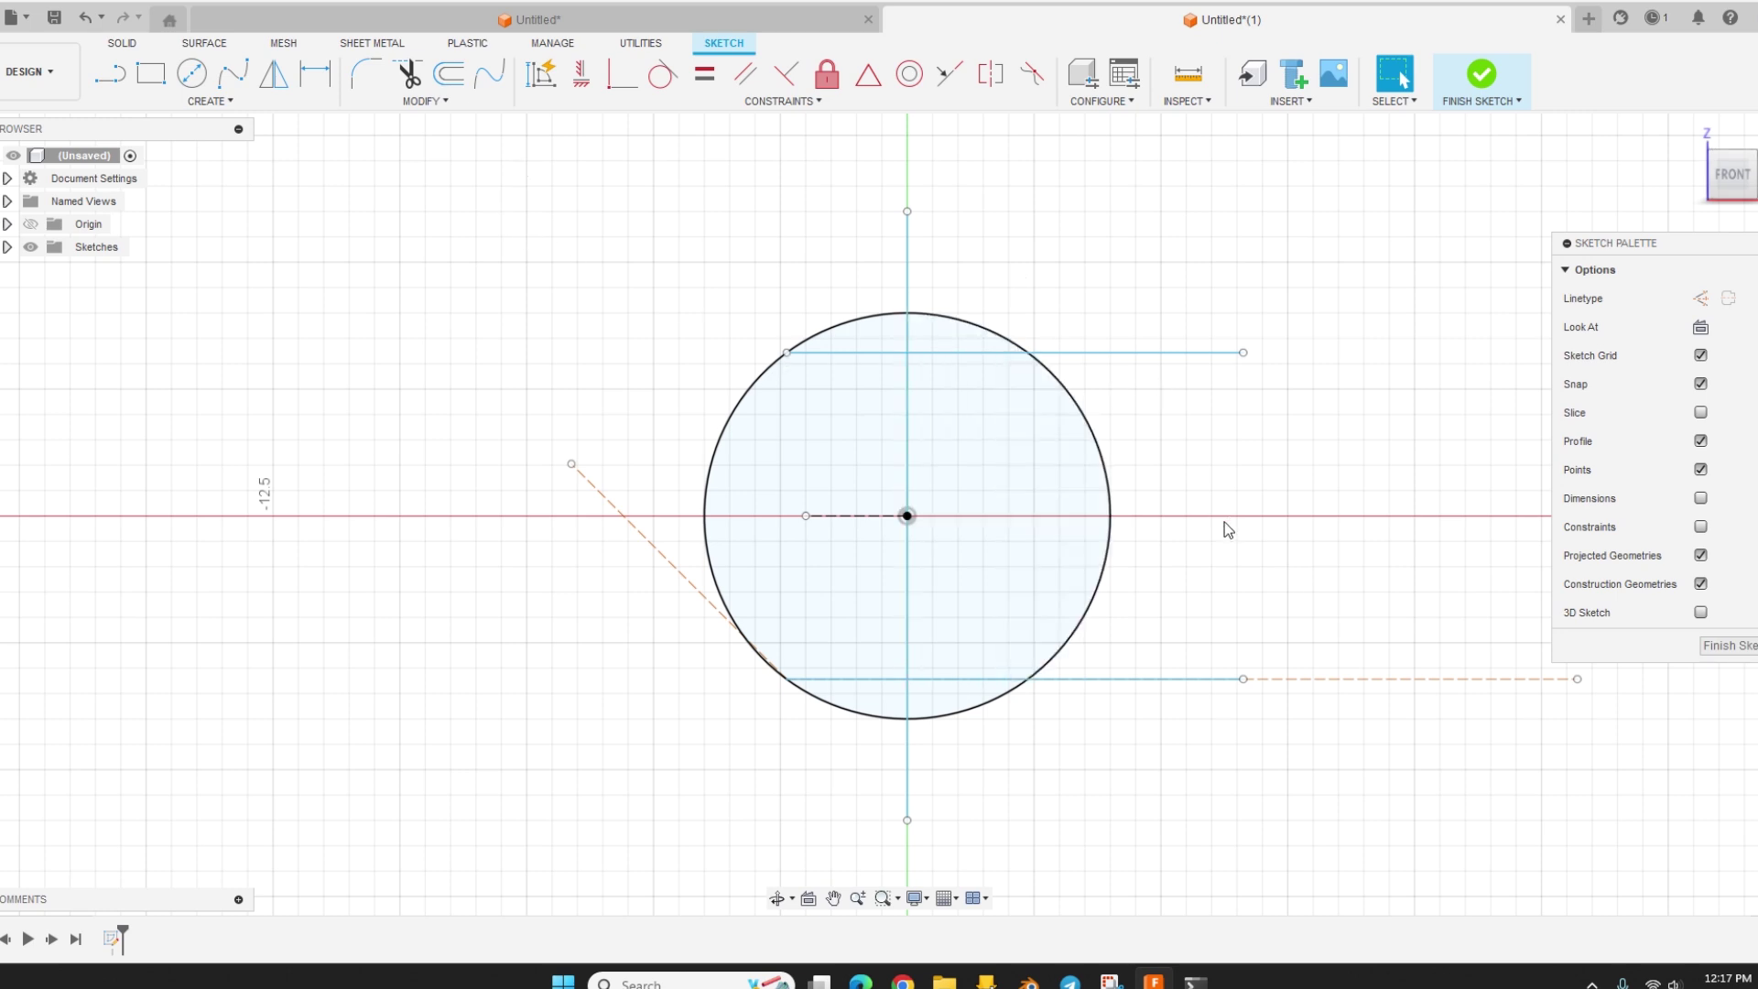
# Step: Draw a centre rectangle 2 mm wide from the circle's centre and check the right-hand profile
pyautogui.press('r')
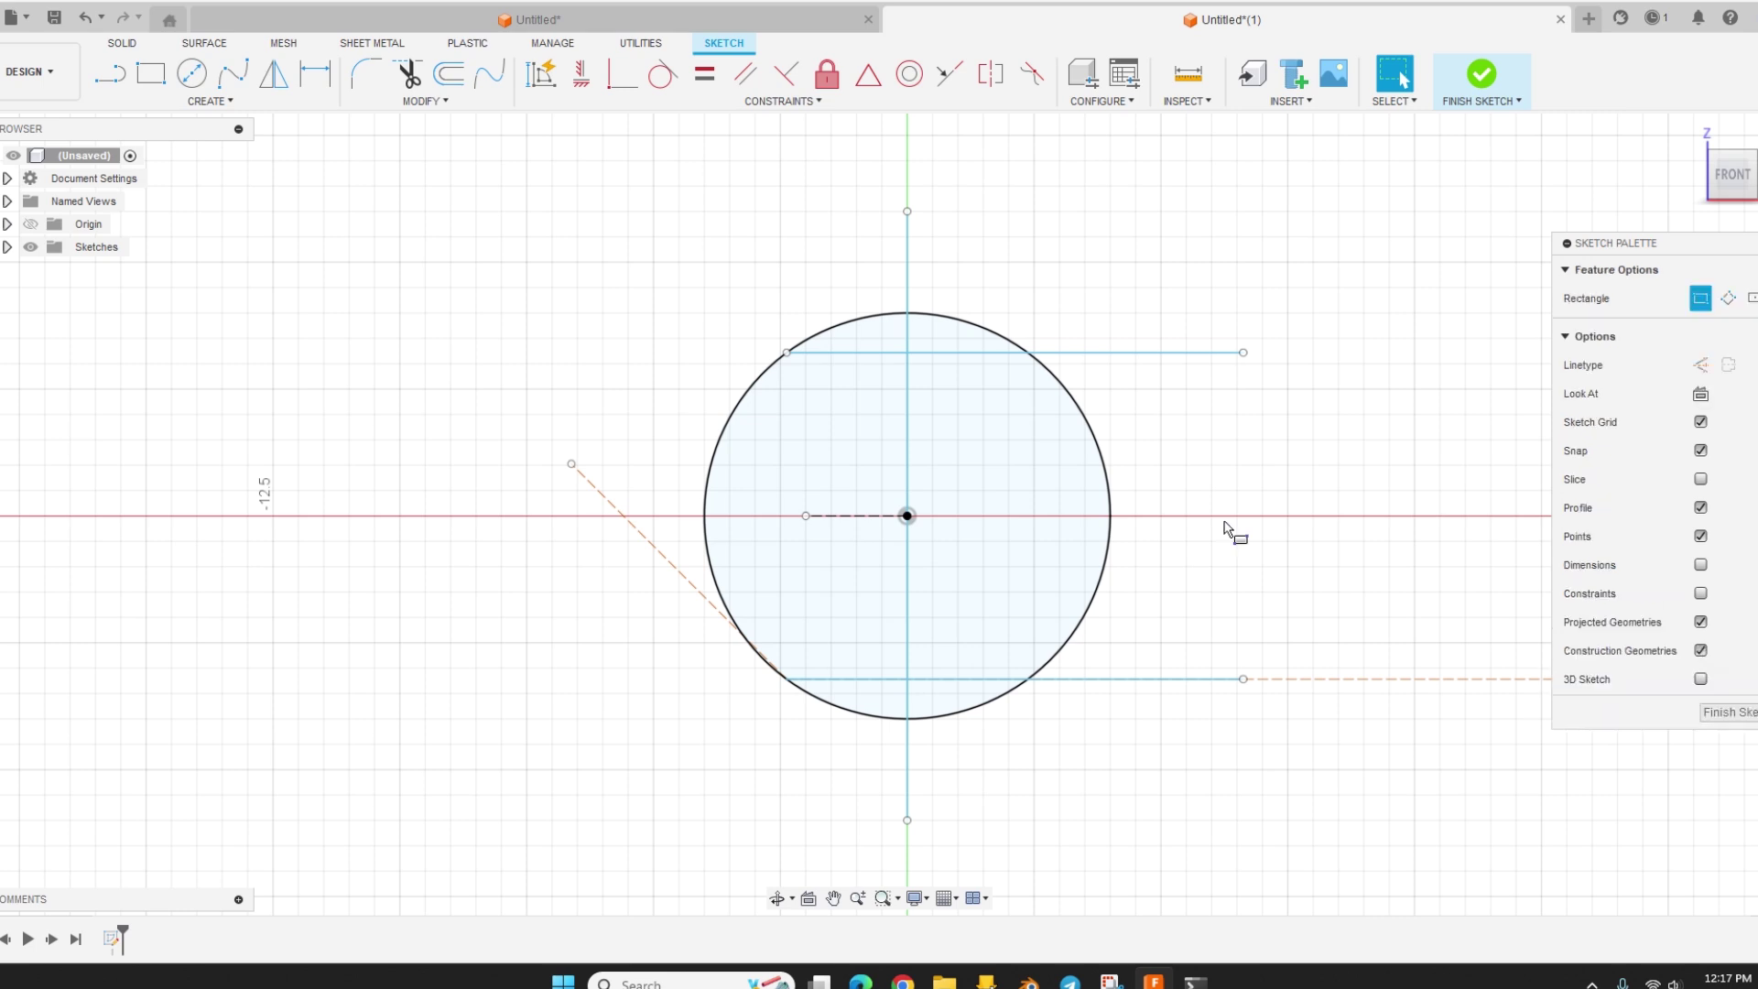
pyautogui.click(1751, 298)
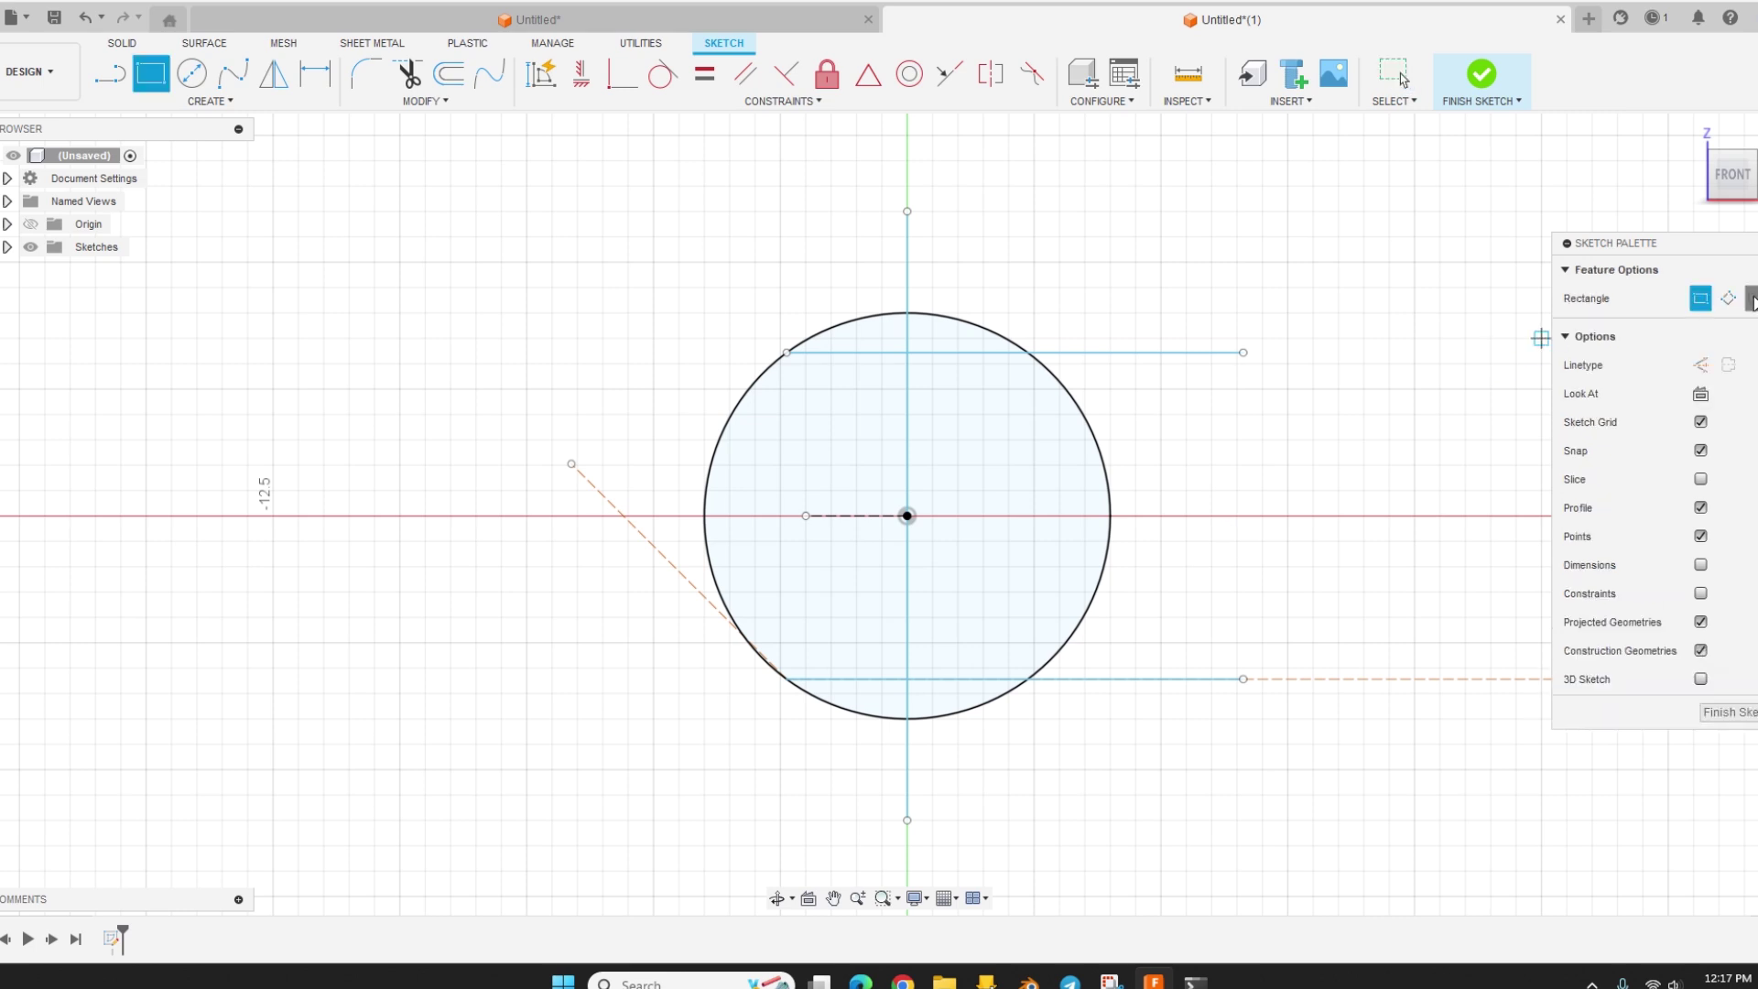
pyautogui.click(907, 517)
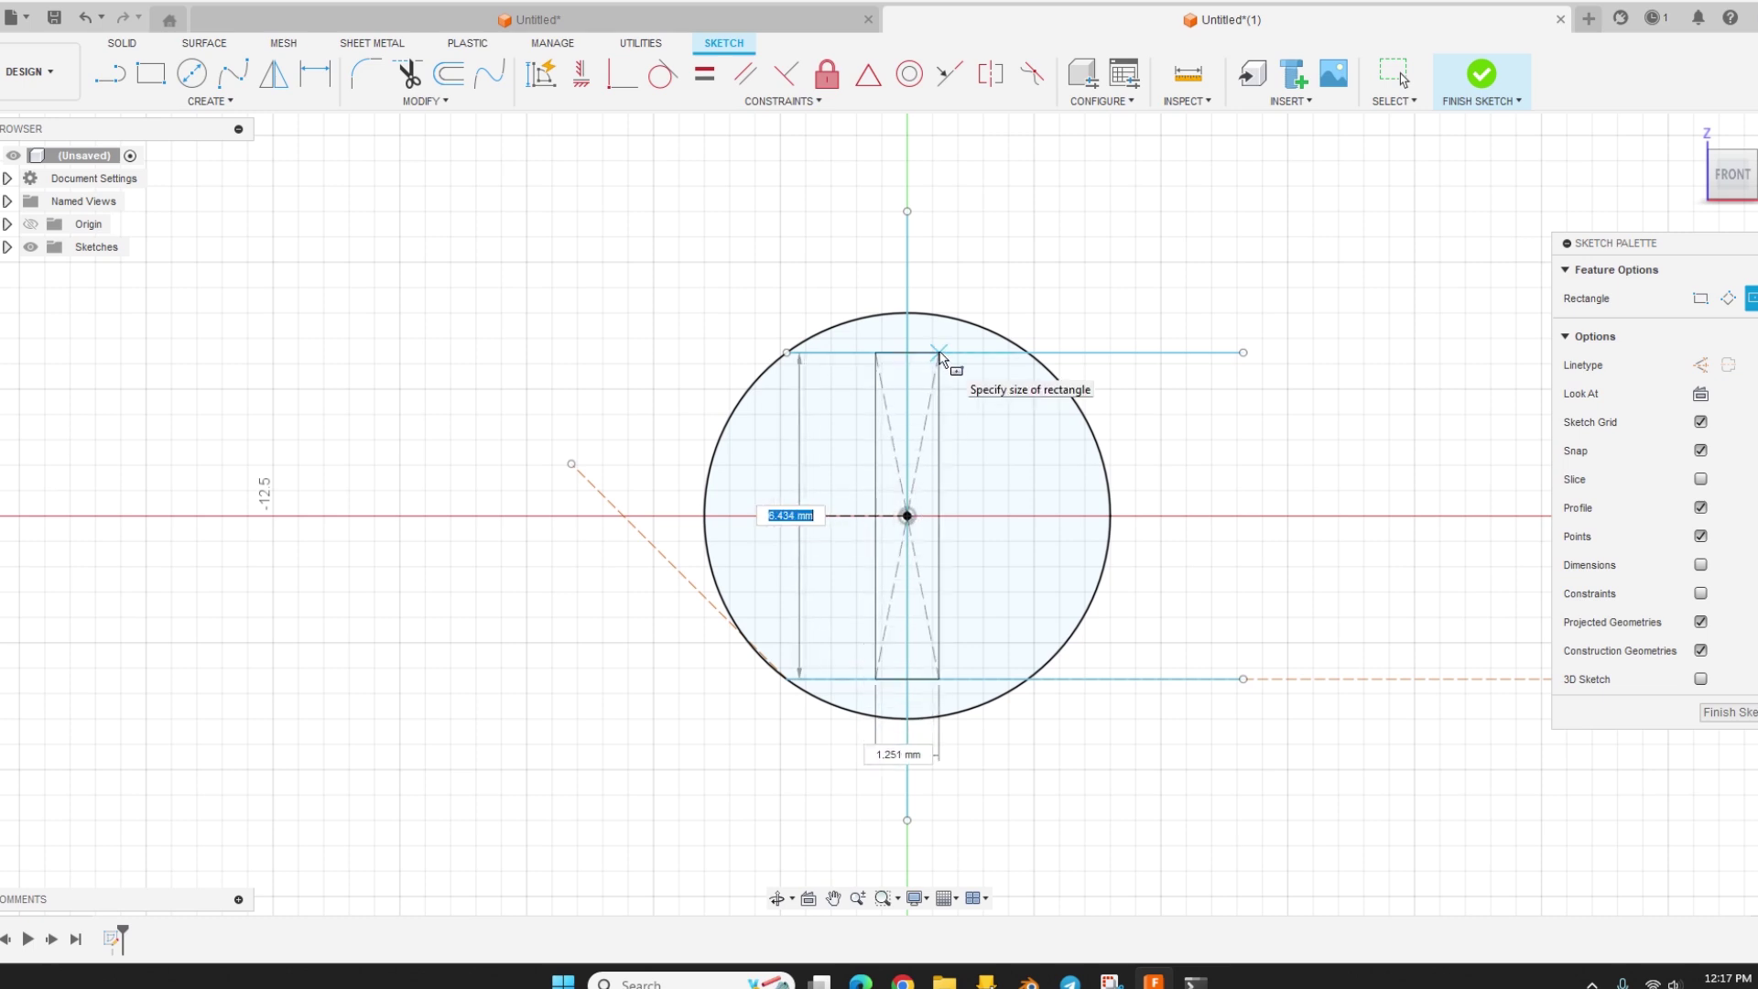
pyautogui.press('Tab')
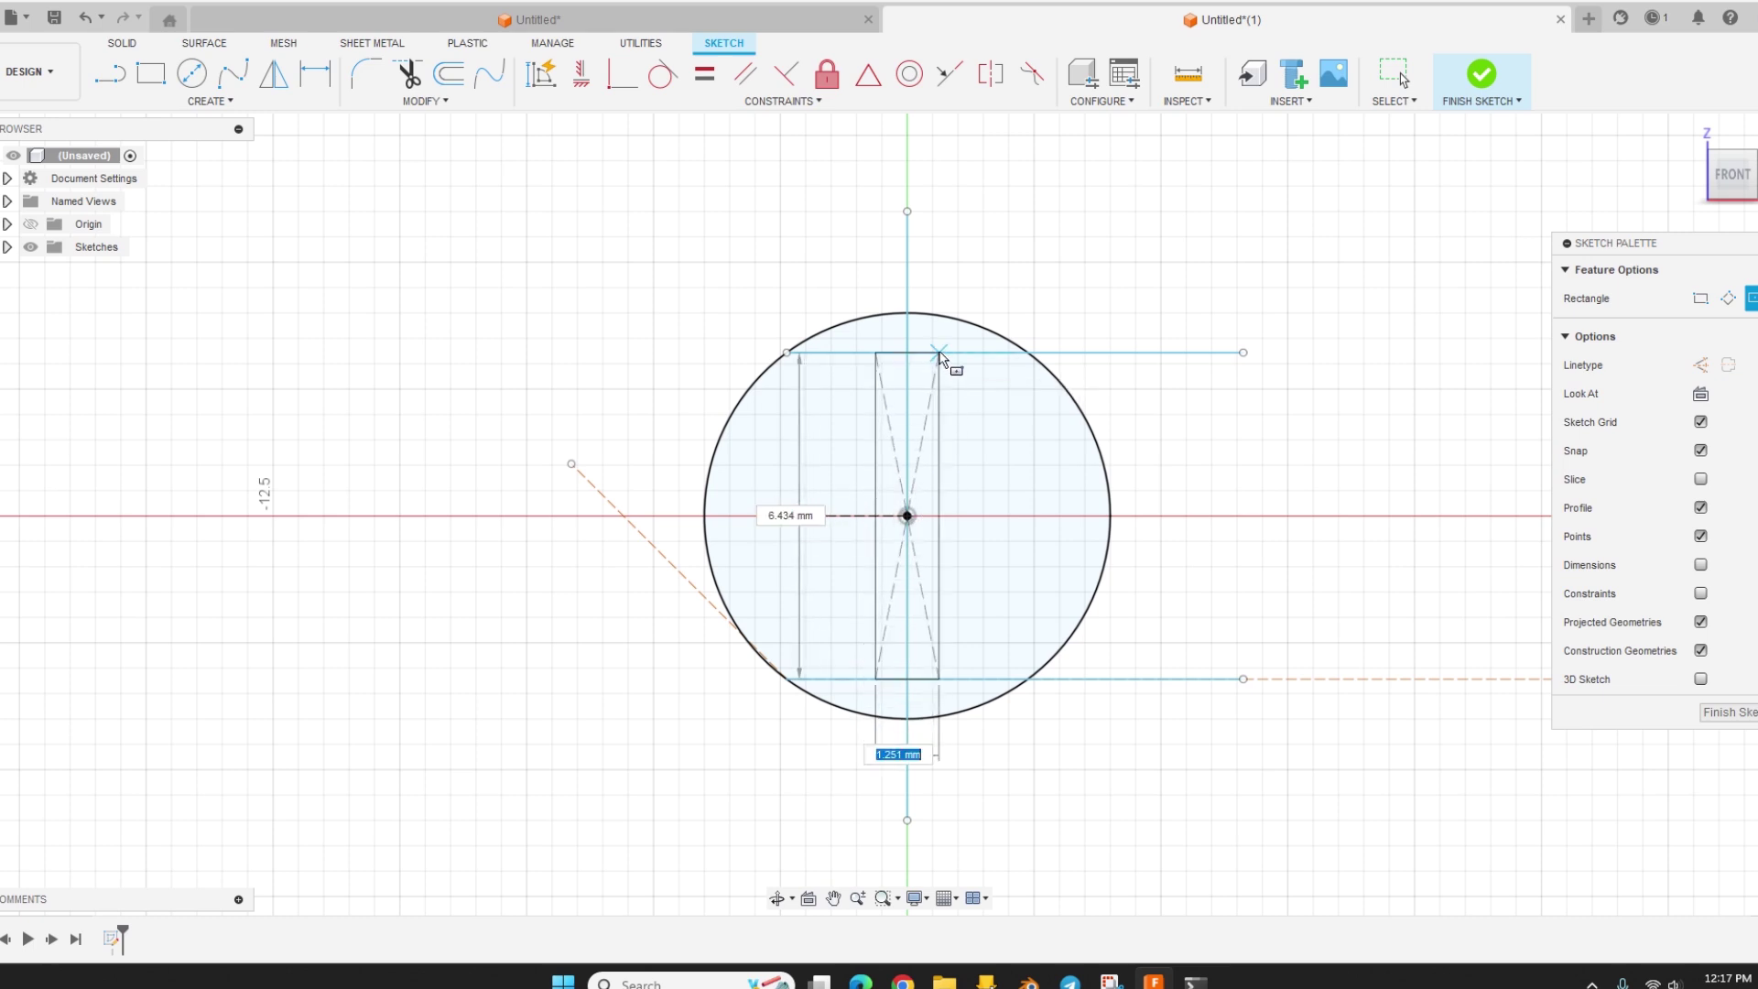
pyautogui.write('2')
pyautogui.press('Return')
pyautogui.press('Escape')
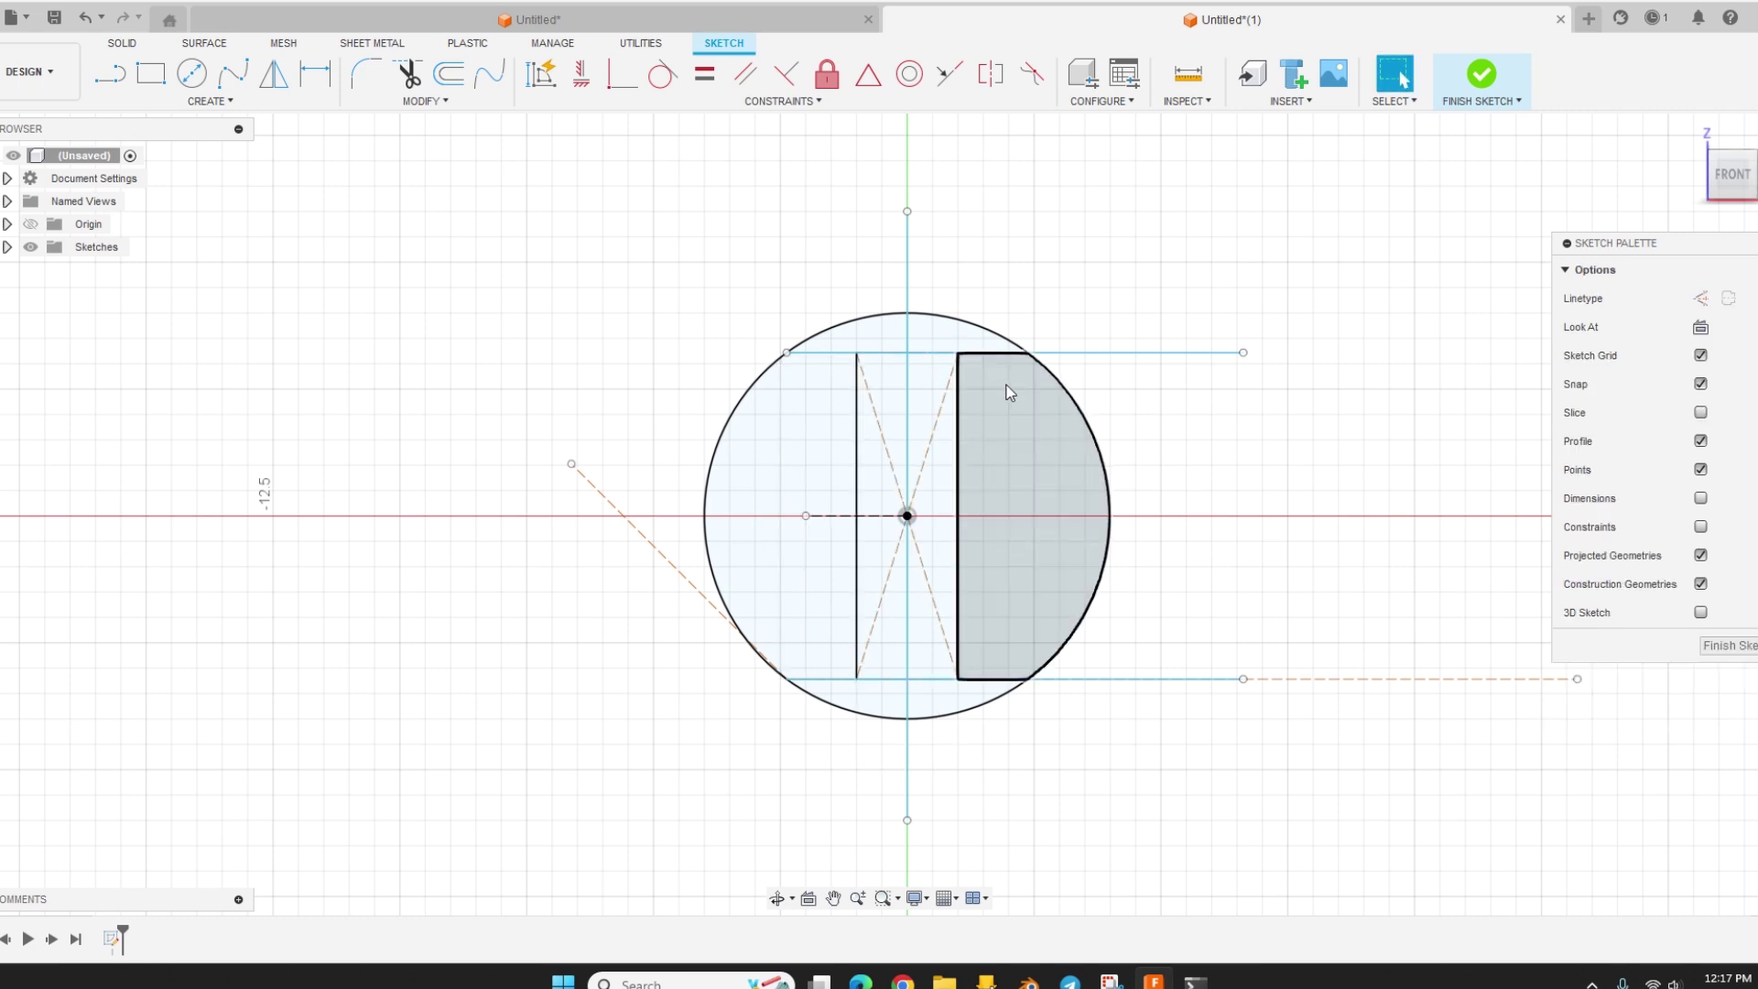
pyautogui.click(1007, 396)
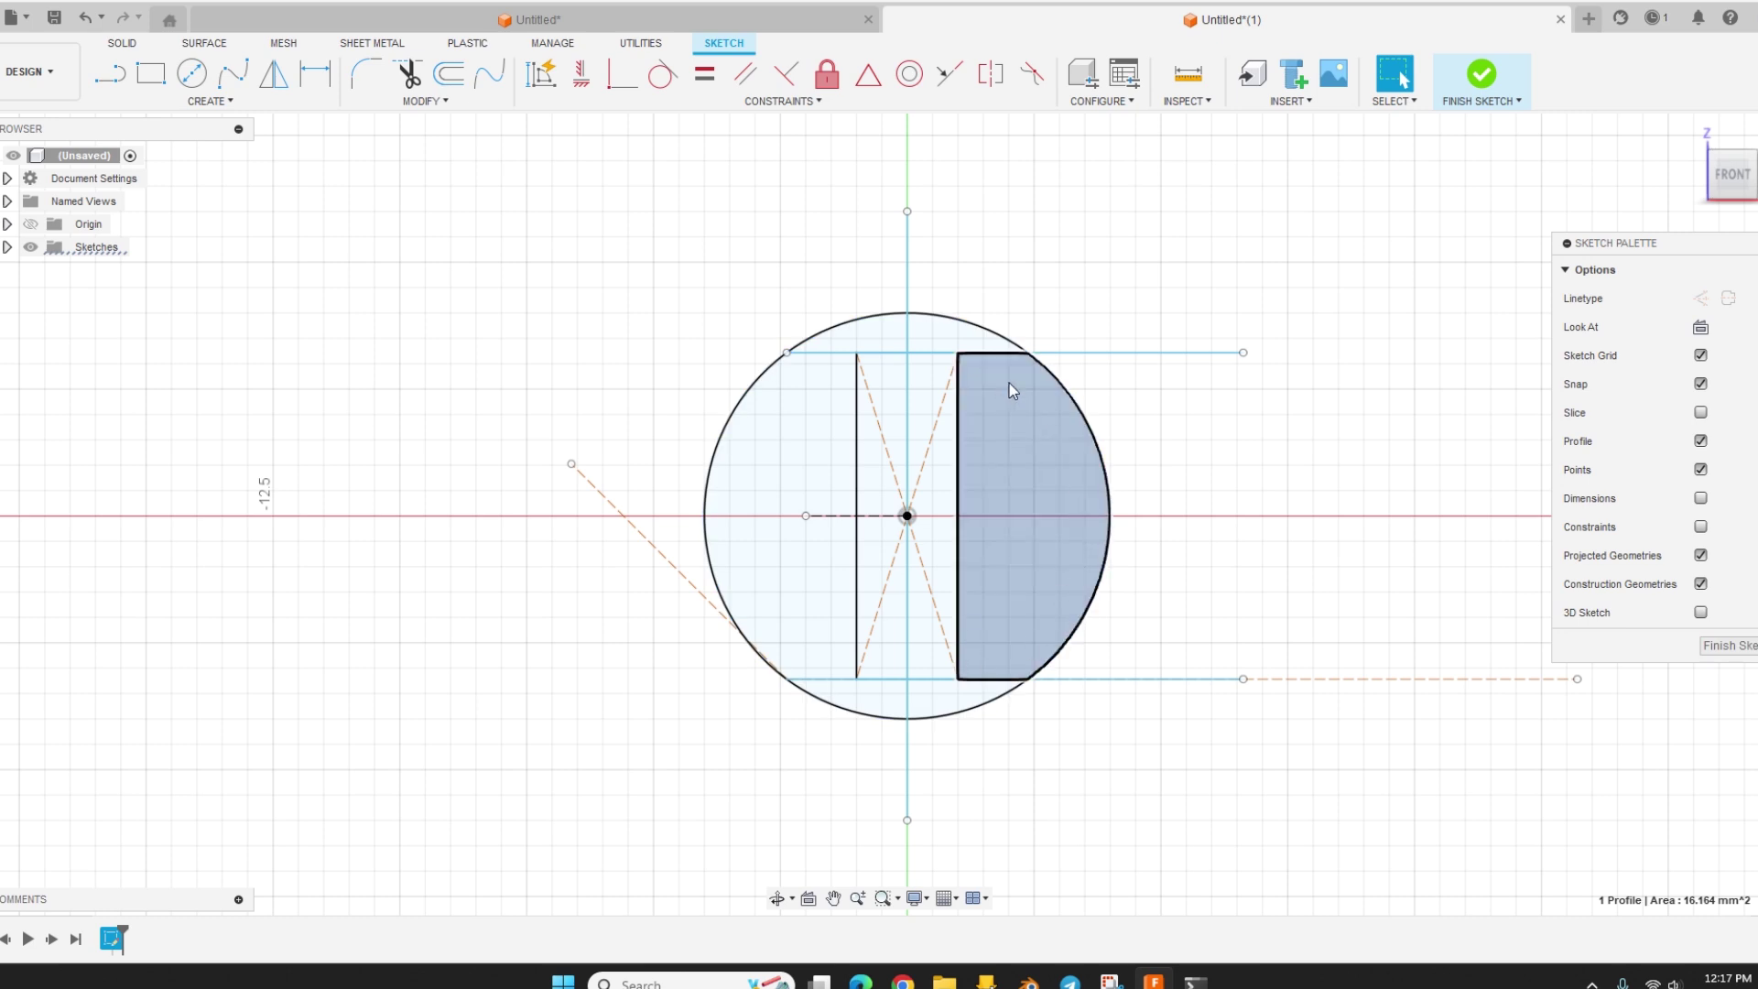
pyautogui.press('Escape')
# Step: Finish the sketch and revolve the right-hand profile around the vertical line into a bead
pyautogui.click(1480, 75)
pyautogui.click(1015, 453)
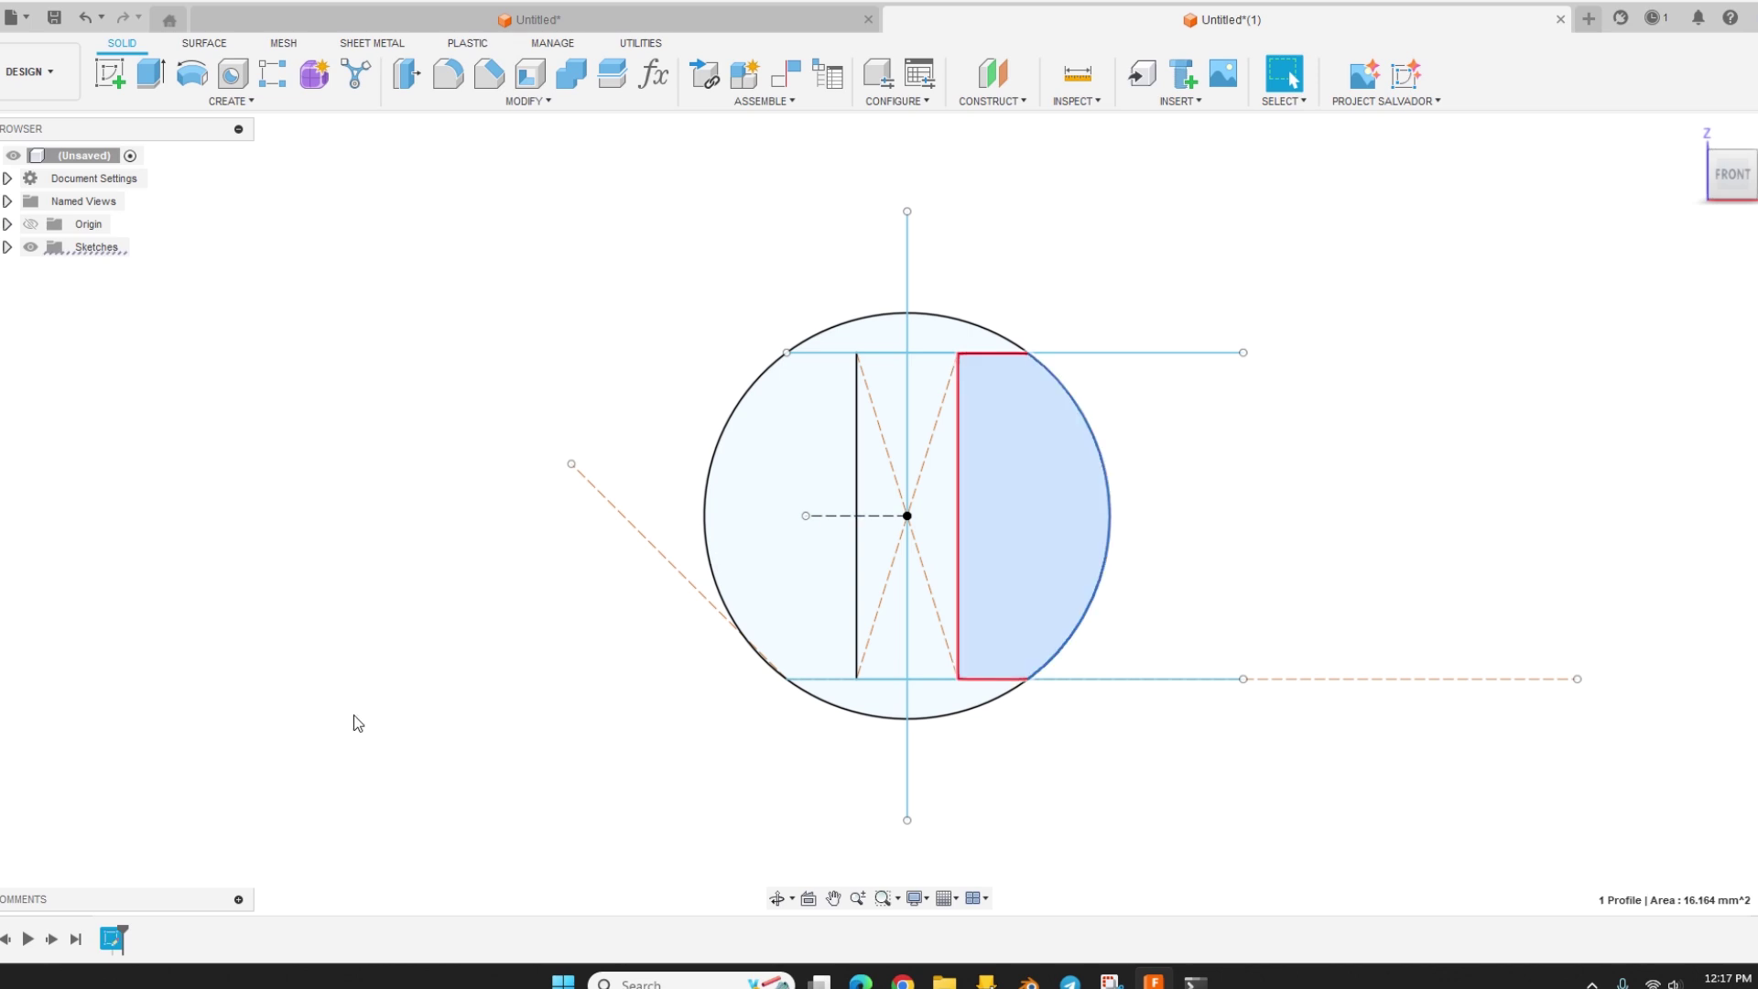
pyautogui.click(221, 103)
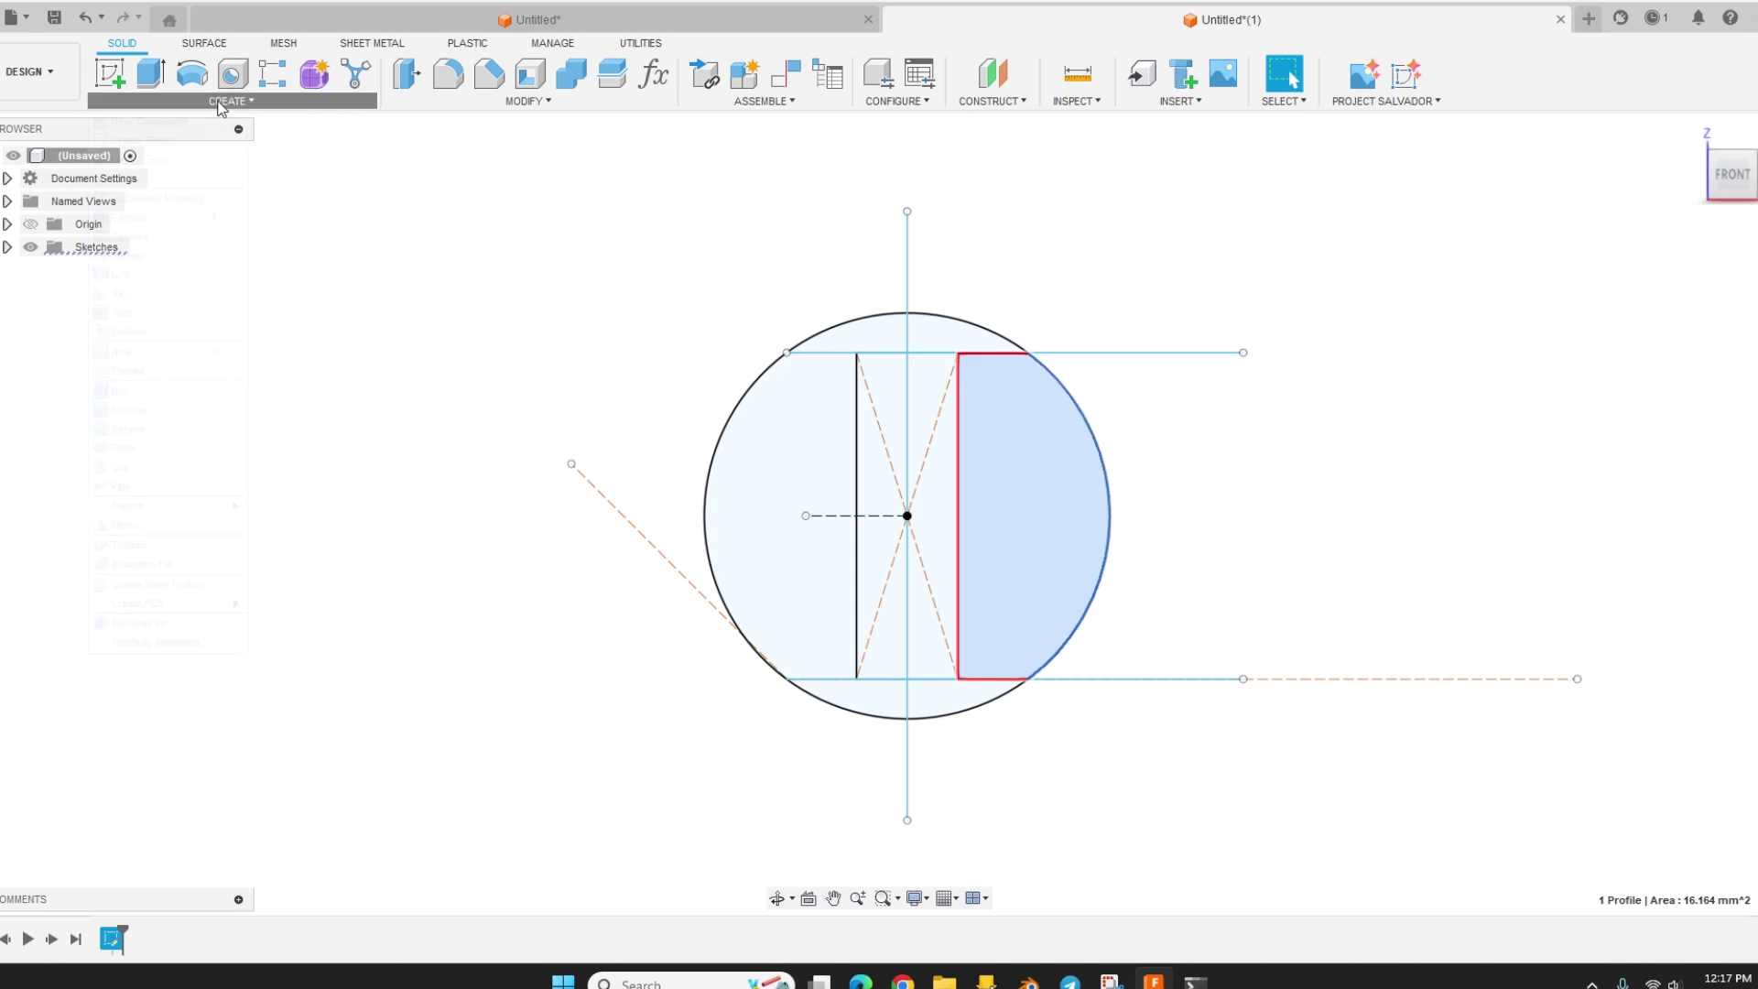
pyautogui.click(129, 236)
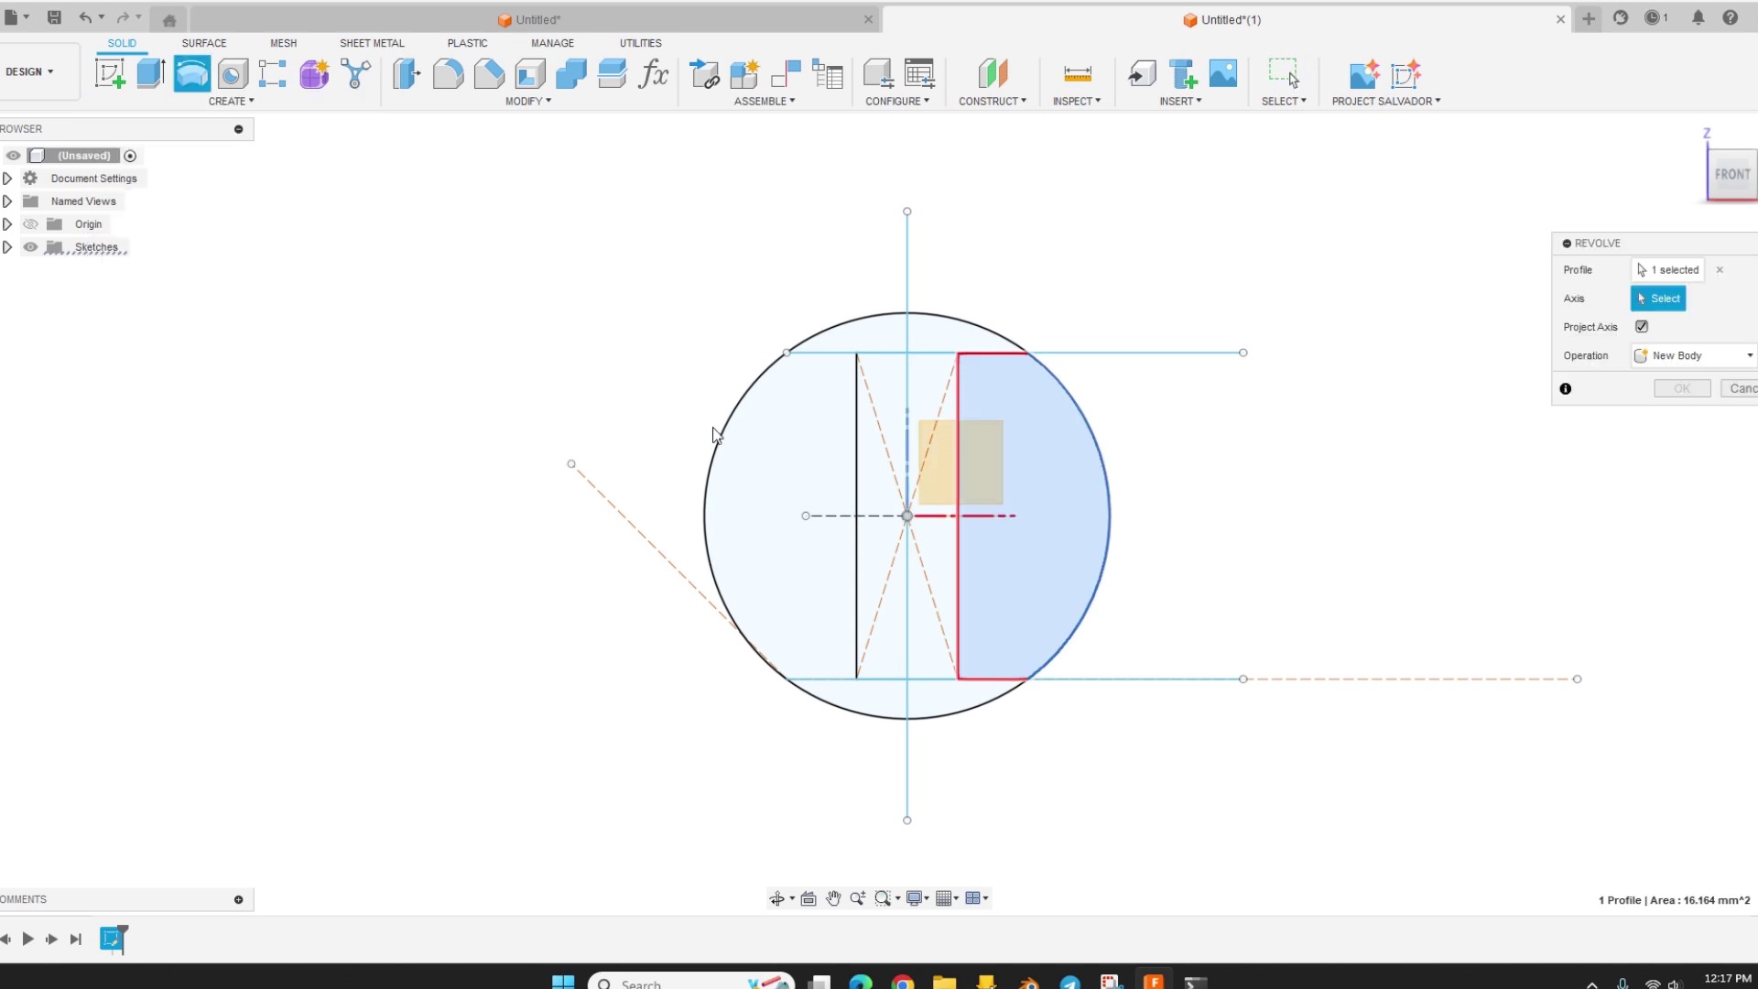
pyautogui.click(909, 277)
pyautogui.click(1681, 474)
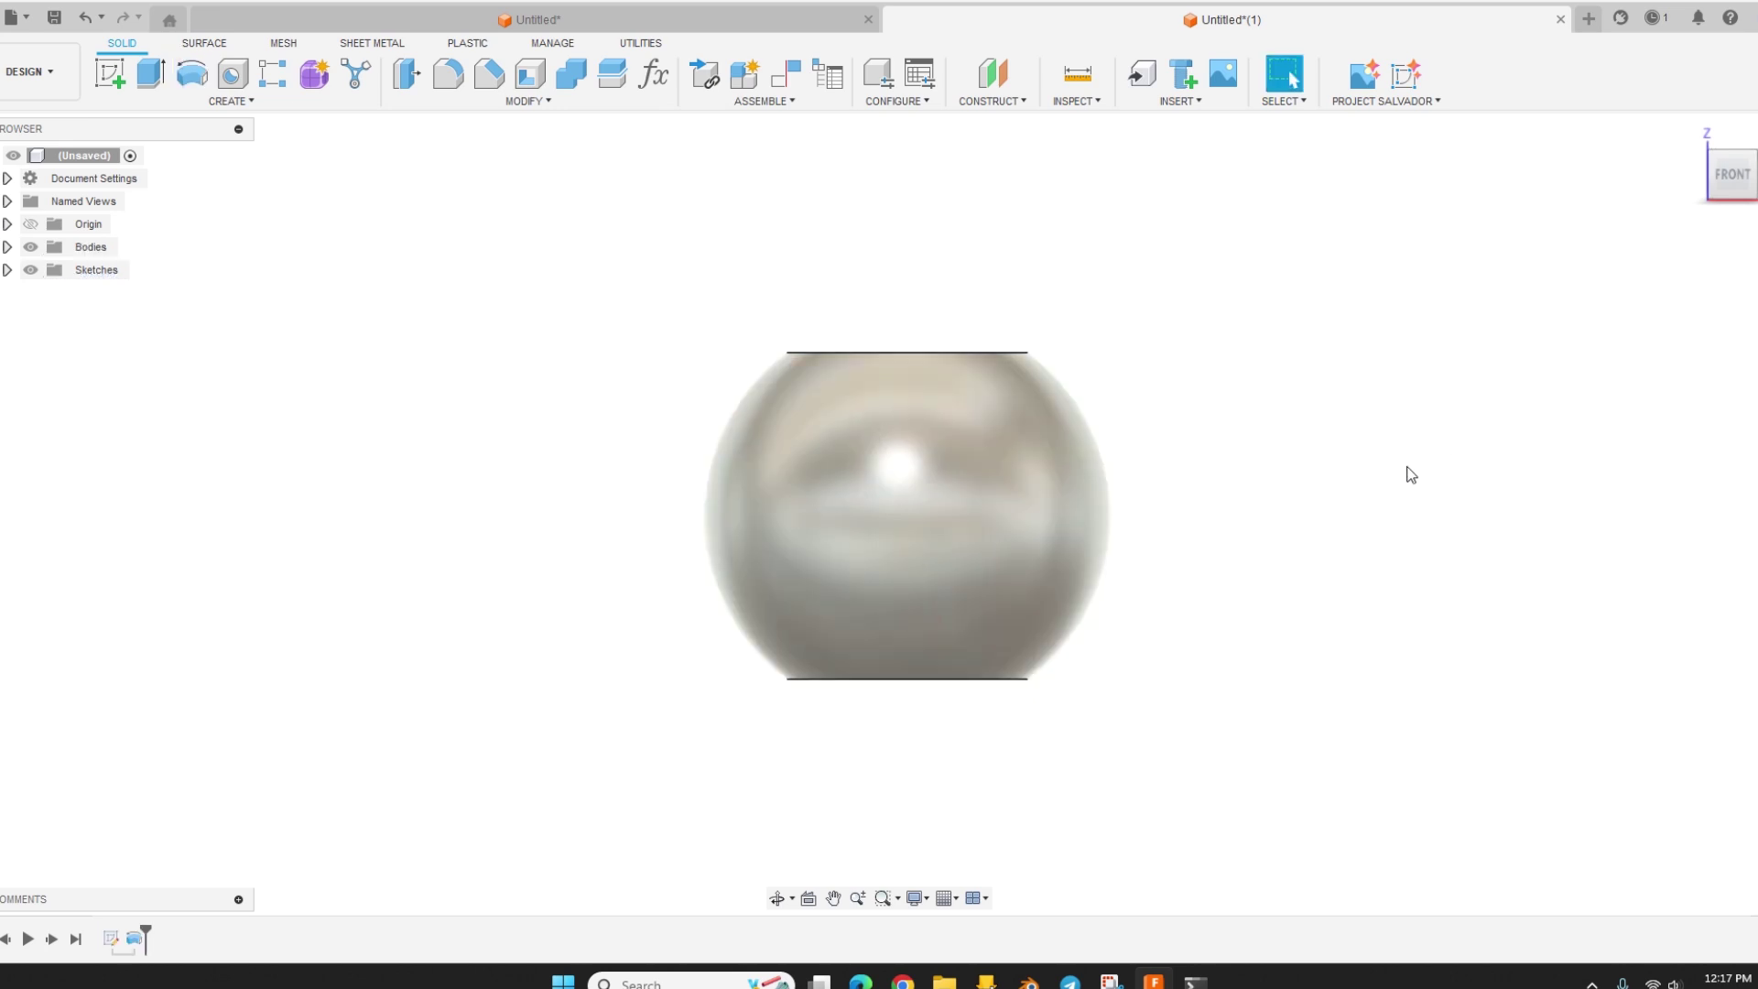
# Step: Orbit around the bead to inspect the top and bottom holes, then begin a new sketch
pyautogui.keyDown('shift'); pyautogui.moveTo(1228, 392); pyautogui.dragTo(1197, 628, button='middle'); pyautogui.keyUp('shift')
pyautogui.press('Escape')
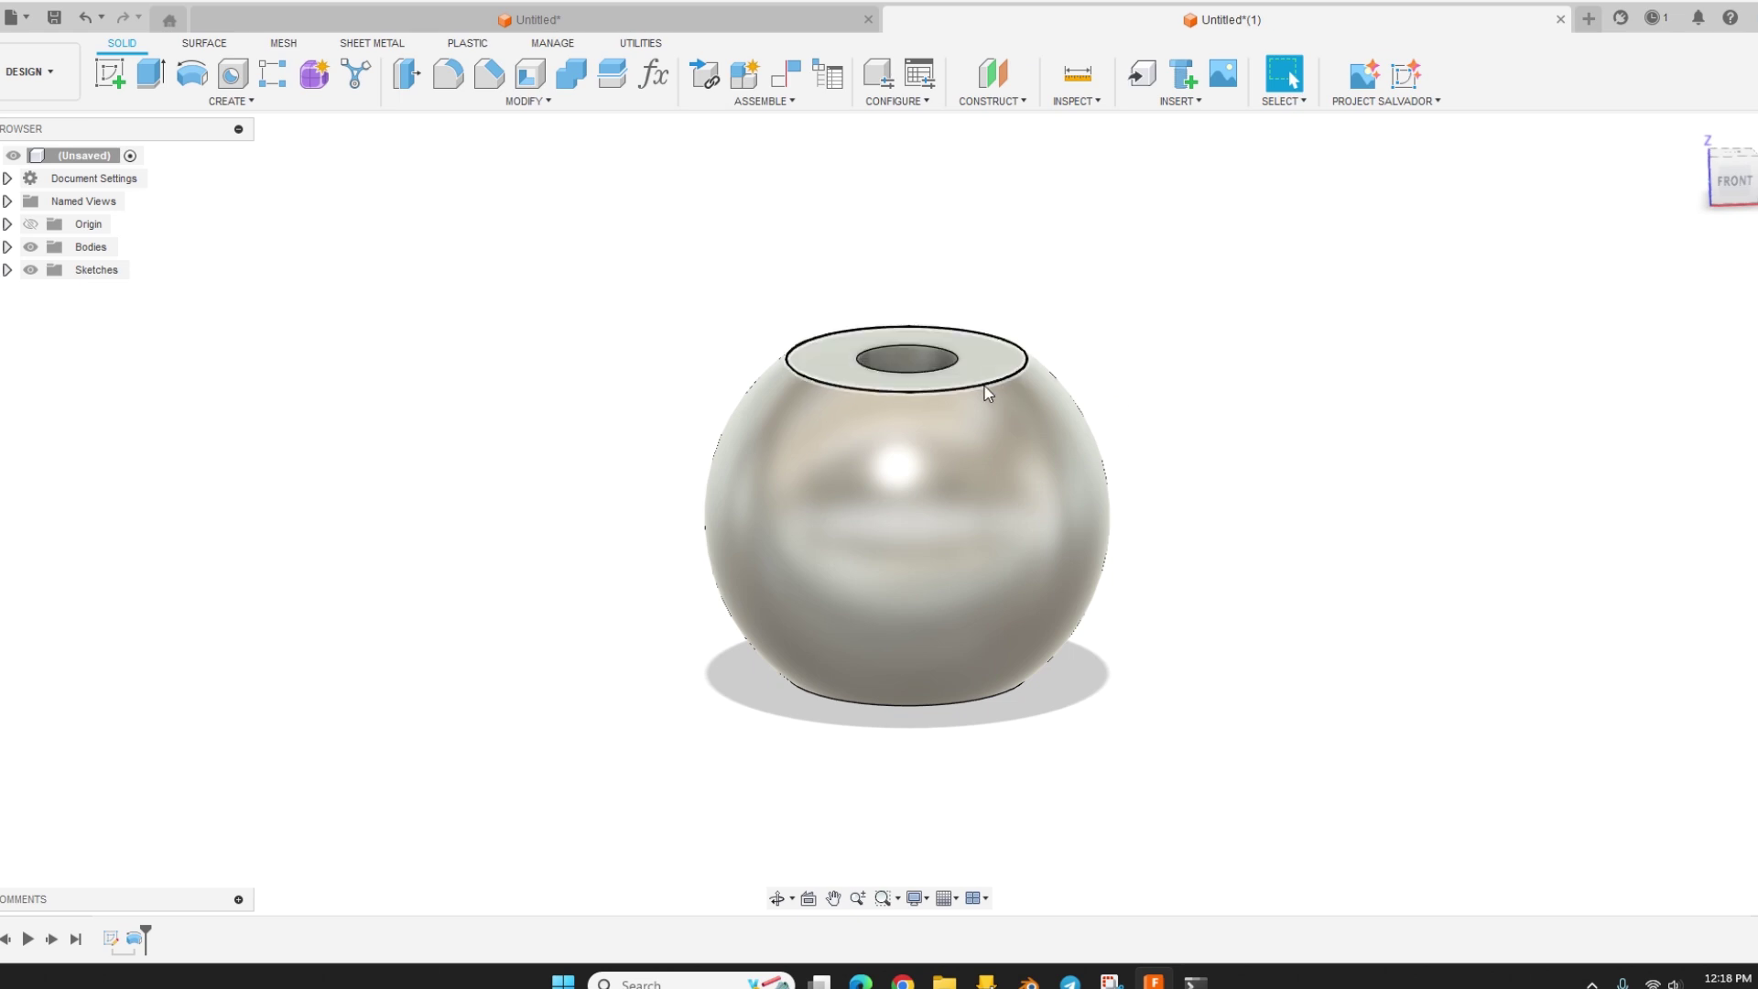
pyautogui.keyDown('shift'); pyautogui.moveTo(1188, 479); pyautogui.dragTo(1193, 416, button='middle'); pyautogui.keyUp('shift')
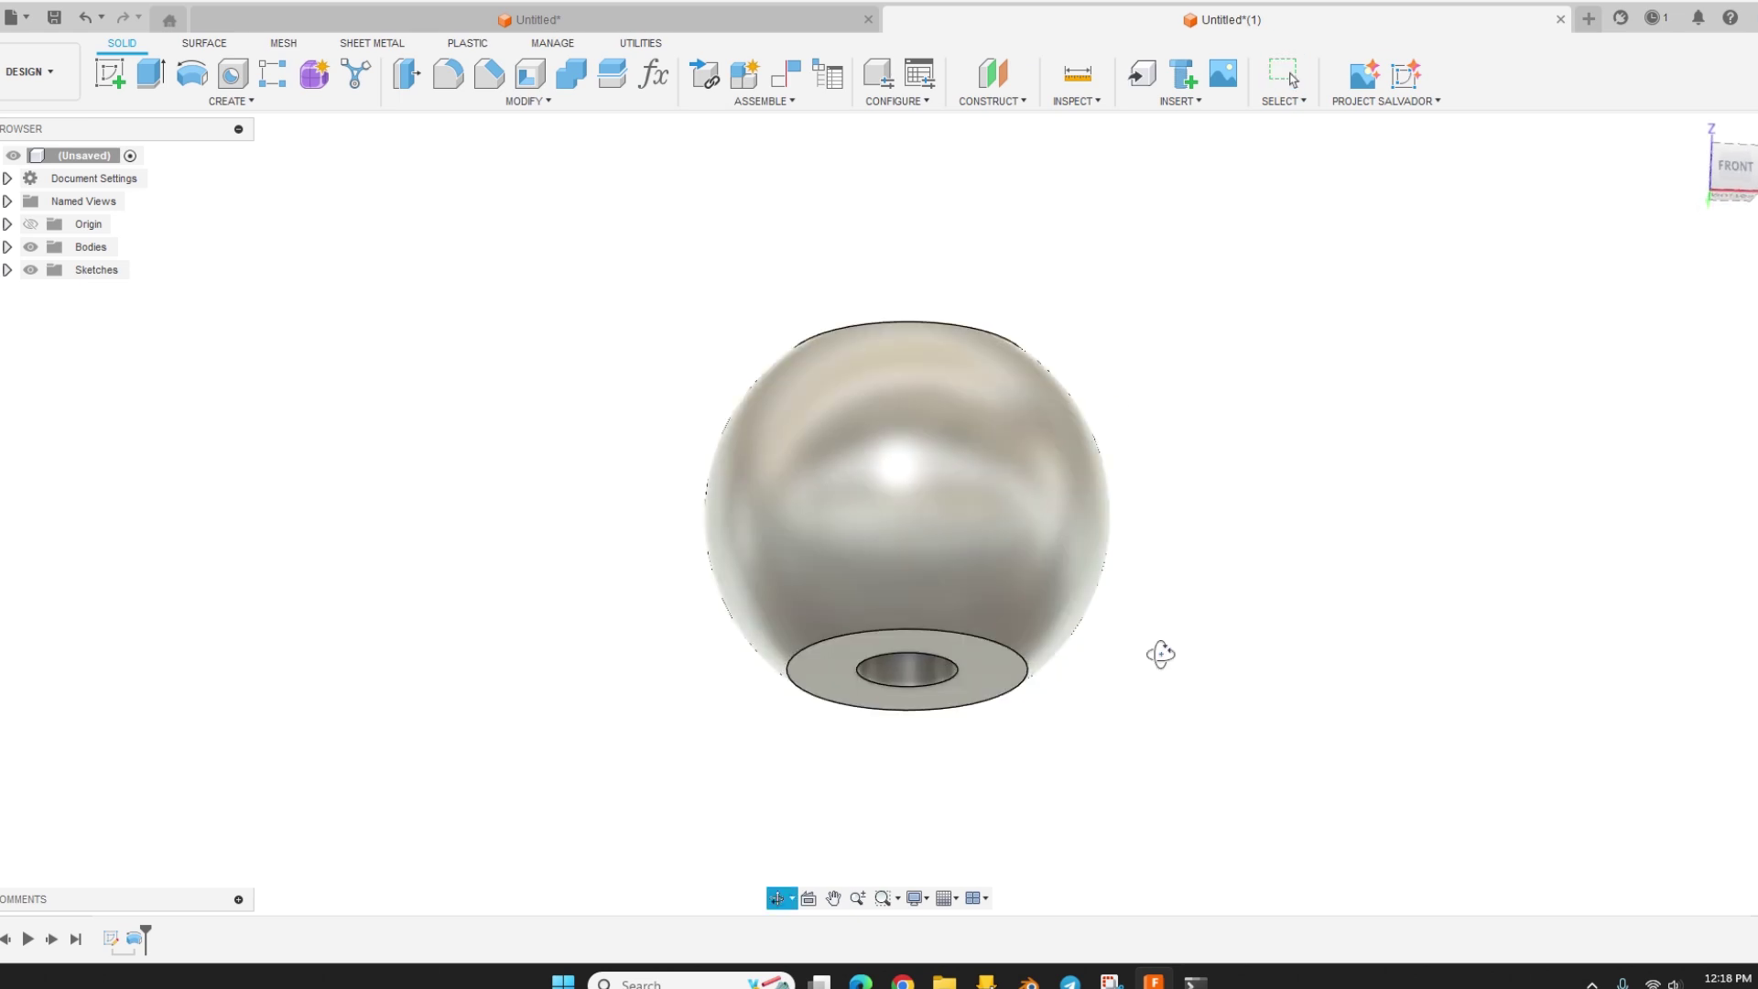
pyautogui.keyDown('shift'); pyautogui.moveTo(1161, 651); pyautogui.dragTo(1157, 702, button='middle'); pyautogui.keyUp('shift')
pyautogui.scroll(-2, 1090, 732)
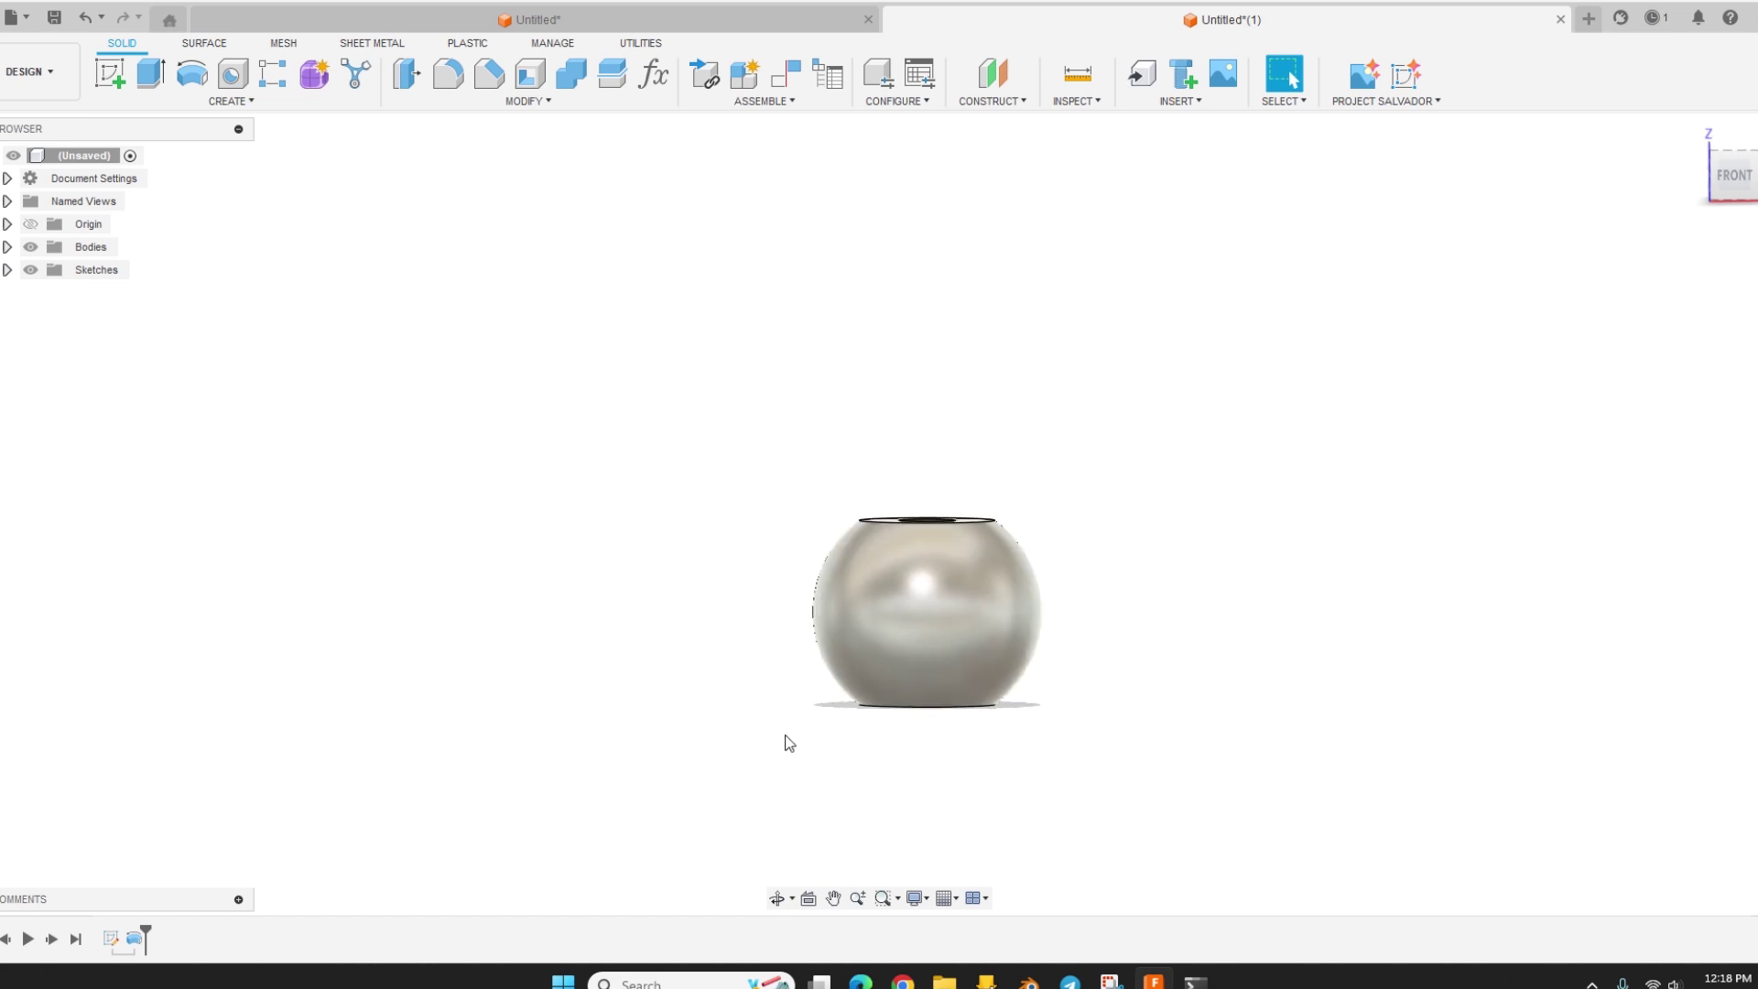
pyautogui.keyDown('shift'); pyautogui.moveTo(785, 738); pyautogui.dragTo(765, 774, button='middle'); pyautogui.keyUp('shift')
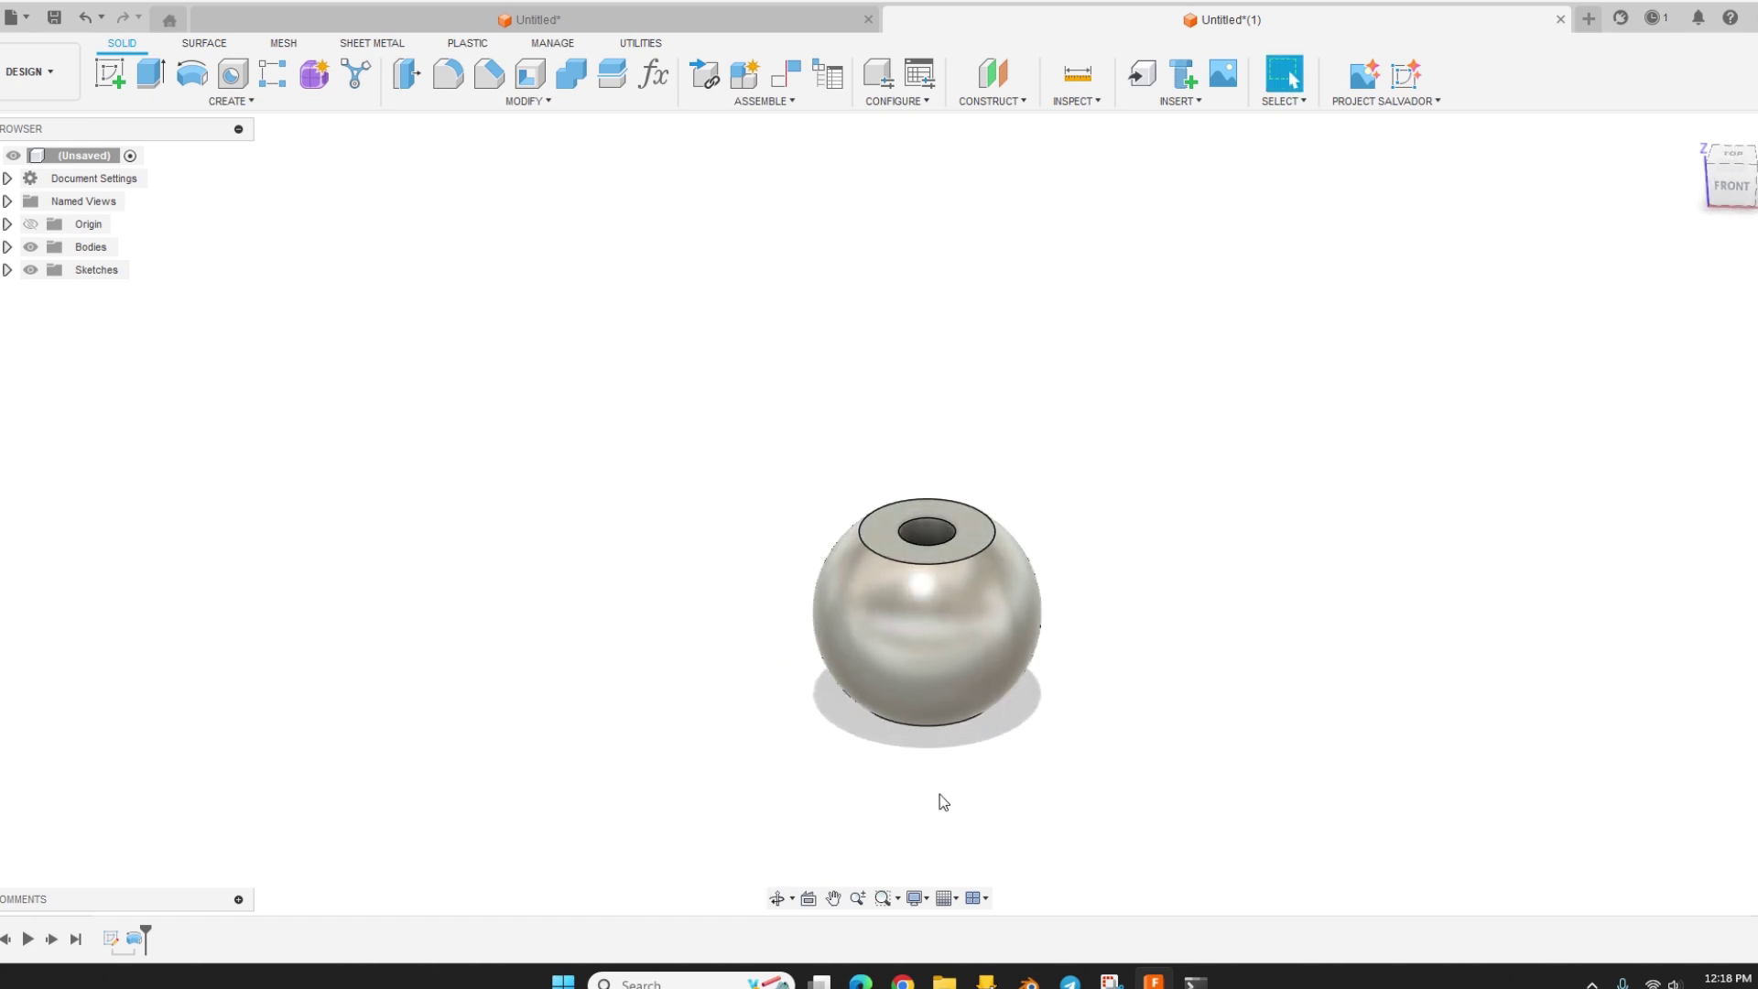
pyautogui.scroll(2, 1041, 778)
pyautogui.keyDown('shift'); pyautogui.moveTo(976, 761); pyautogui.dragTo(749, 652, button='middle'); pyautogui.keyUp('shift')
pyautogui.keyDown('shift'); pyautogui.moveTo(707, 593); pyautogui.dragTo(628, 766, button='middle'); pyautogui.keyUp('shift')
pyautogui.scroll(-2, 439, 647)
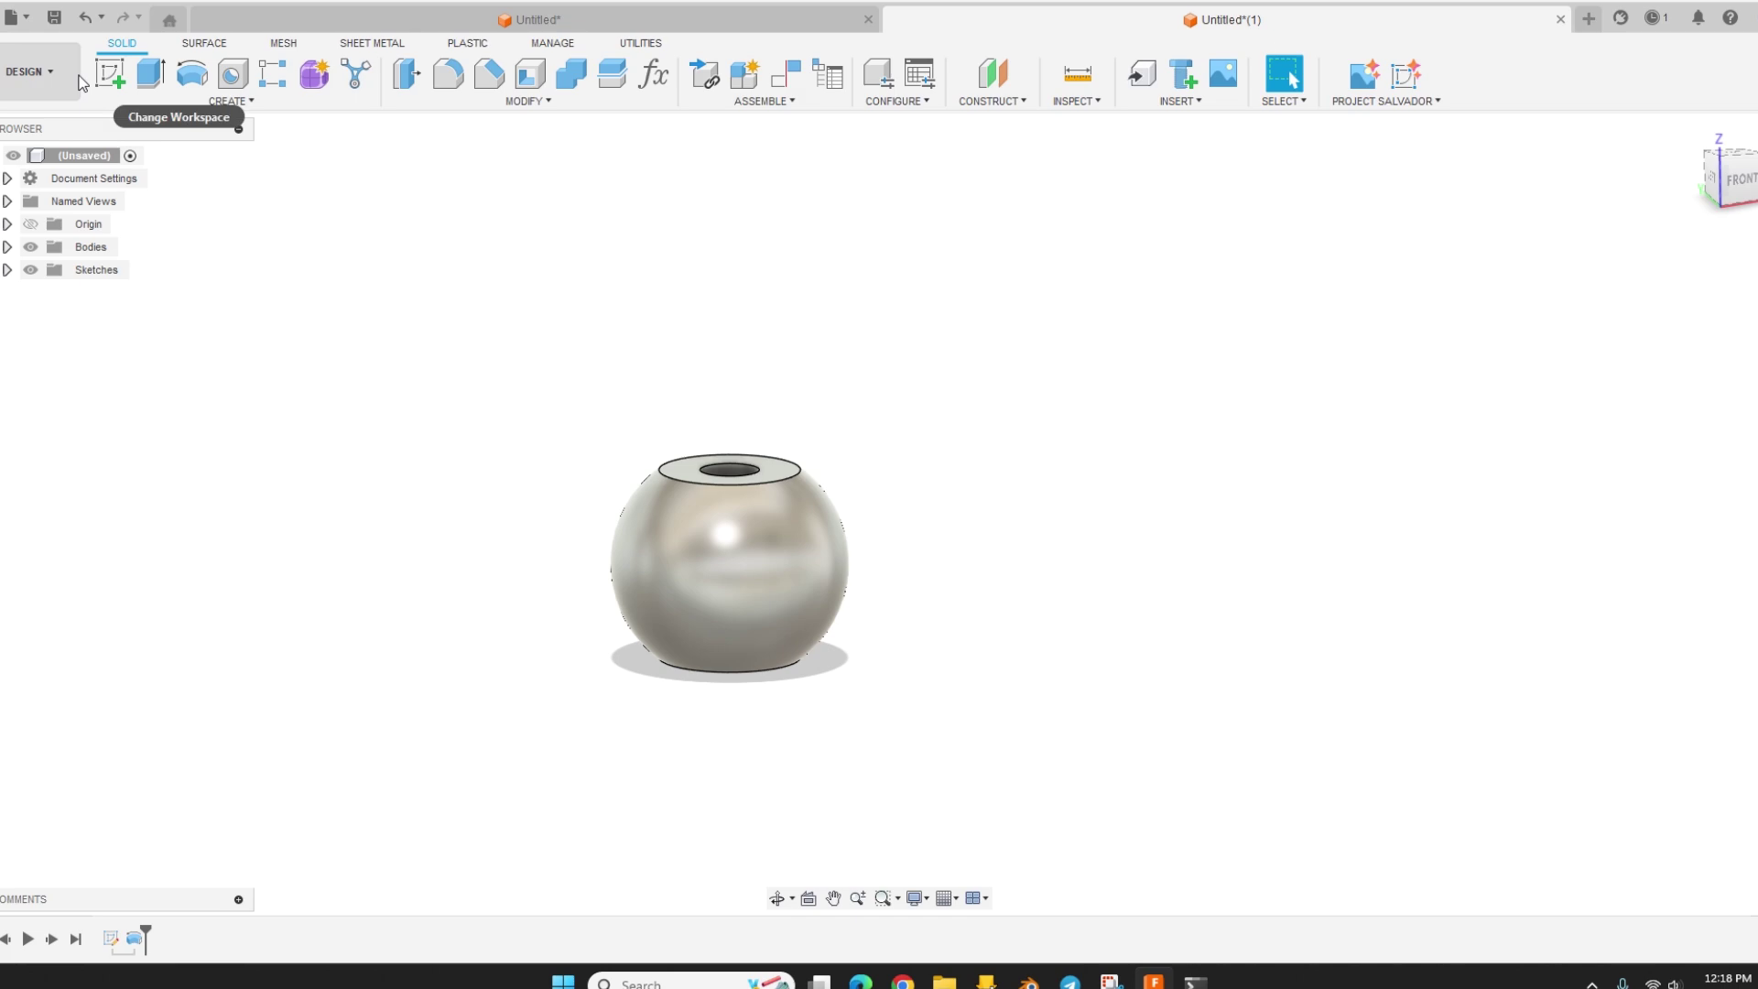
pyautogui.click(110, 74)
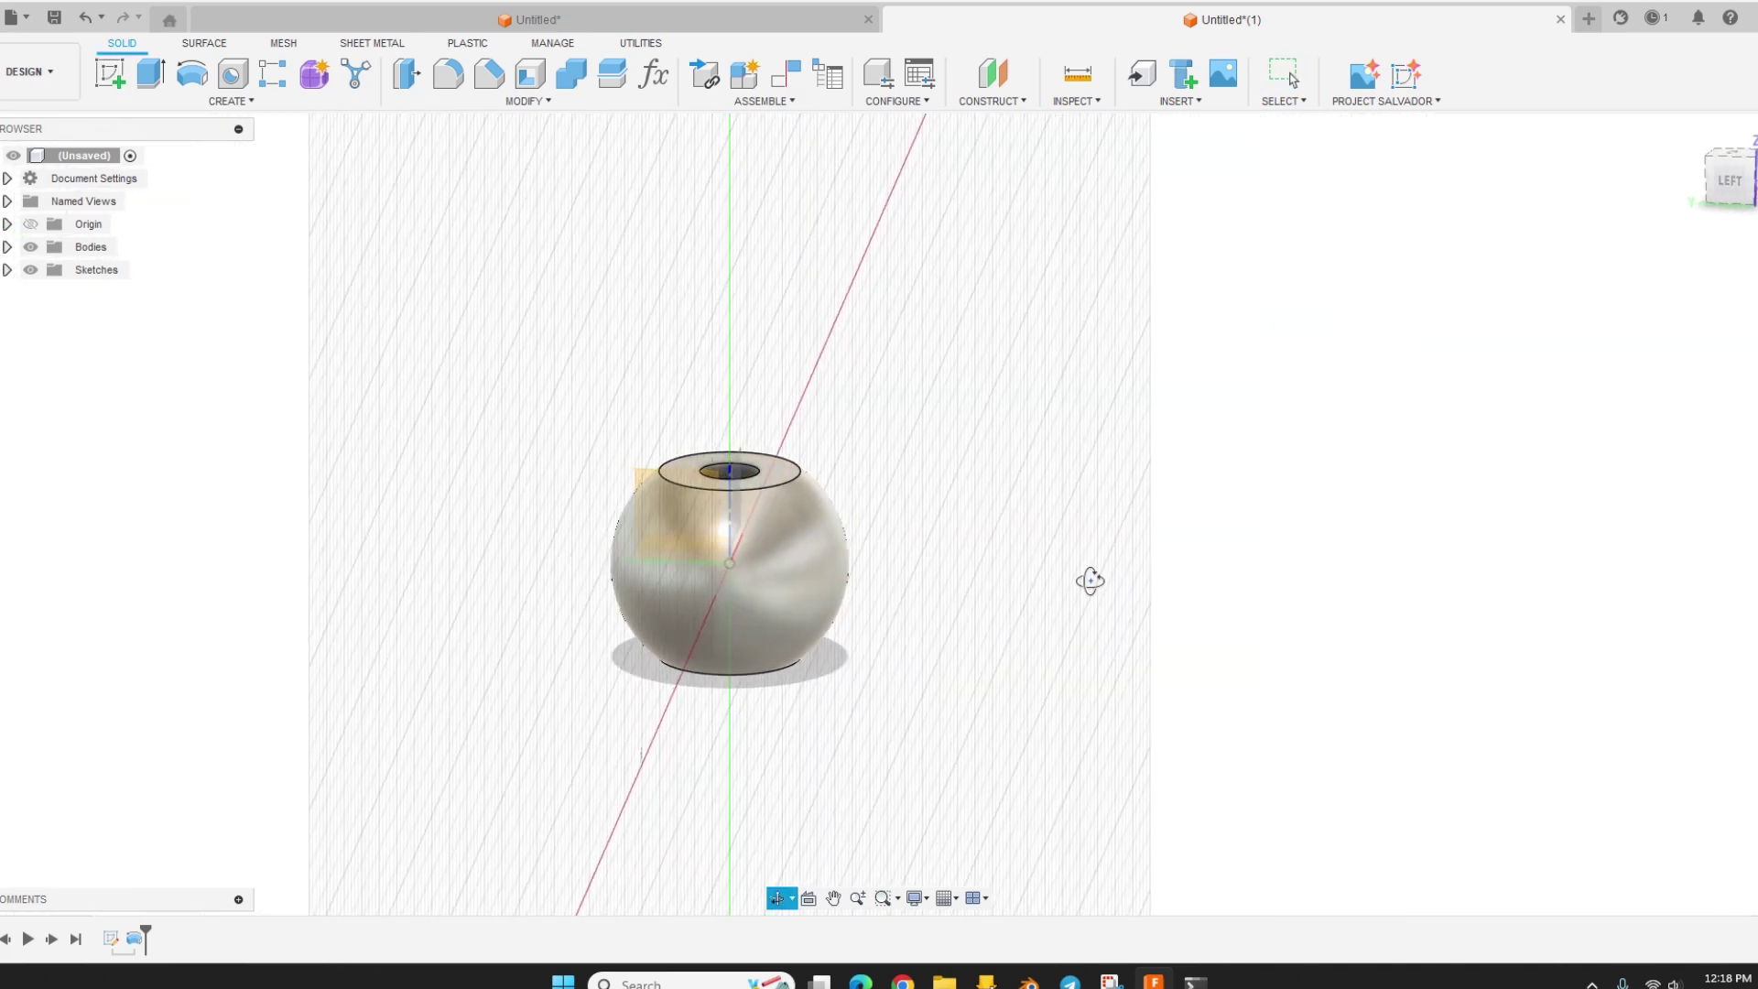
# Step: On the front plane, draw a vertically oriented ellipse to the right of the bead
pyautogui.click(782, 508)
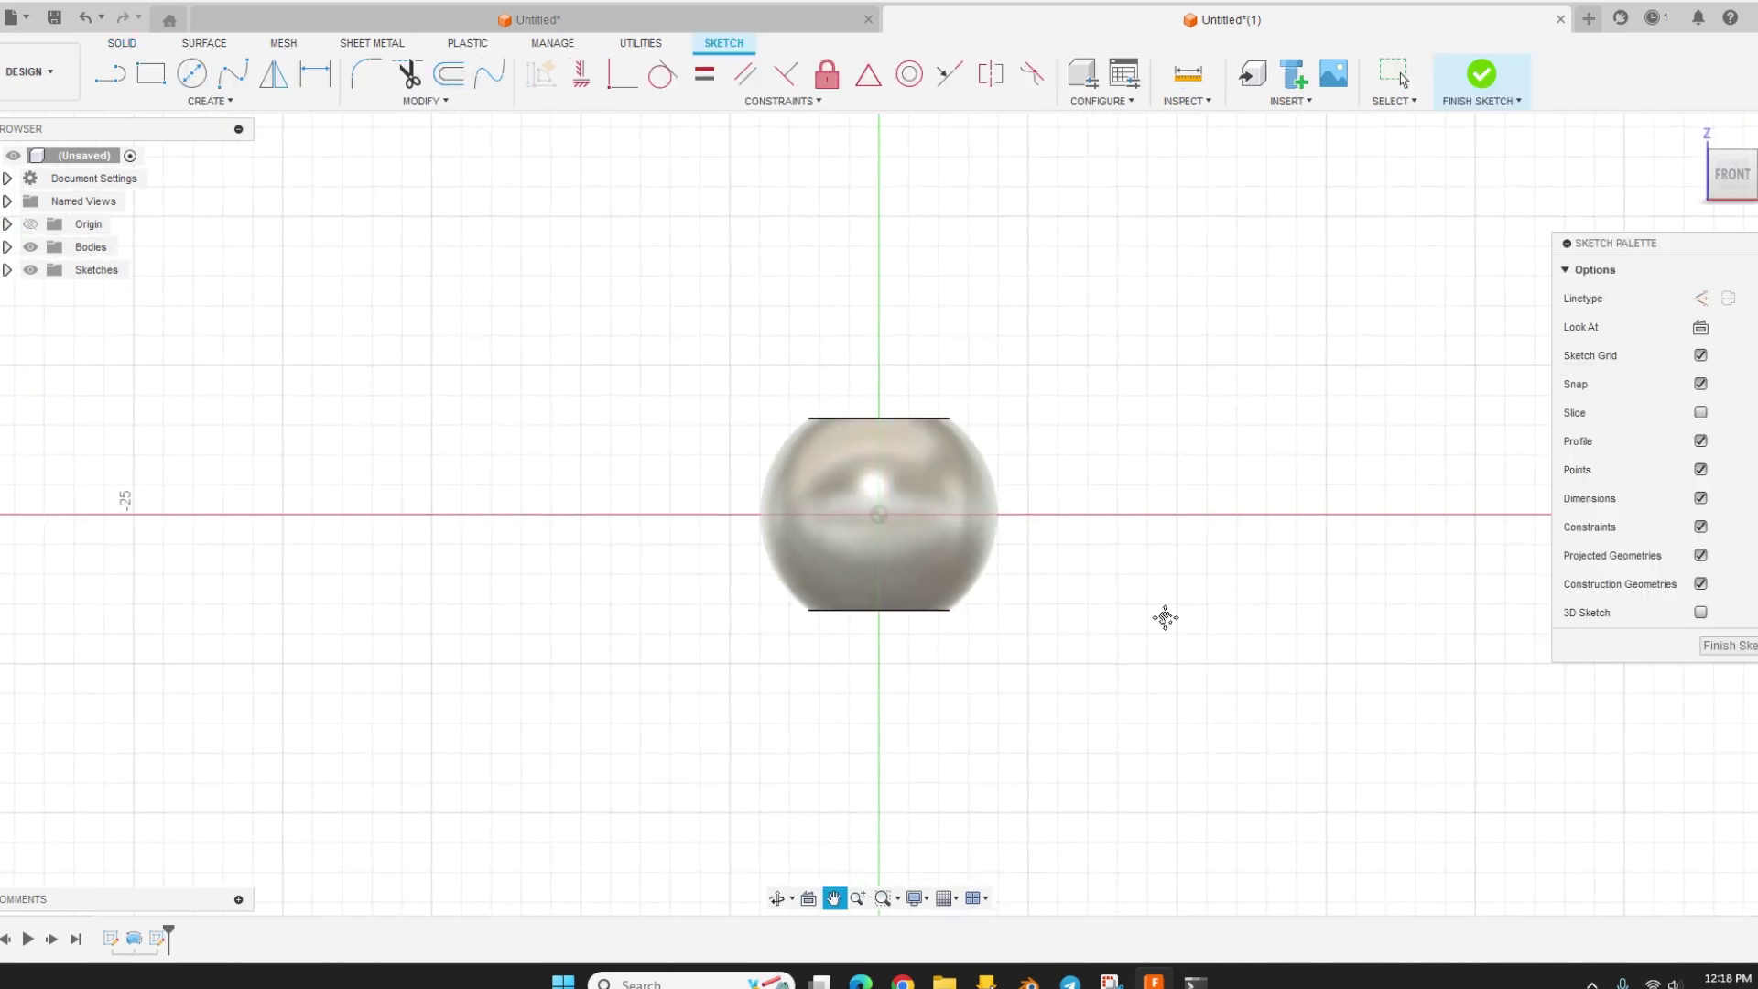
pyautogui.click(231, 100)
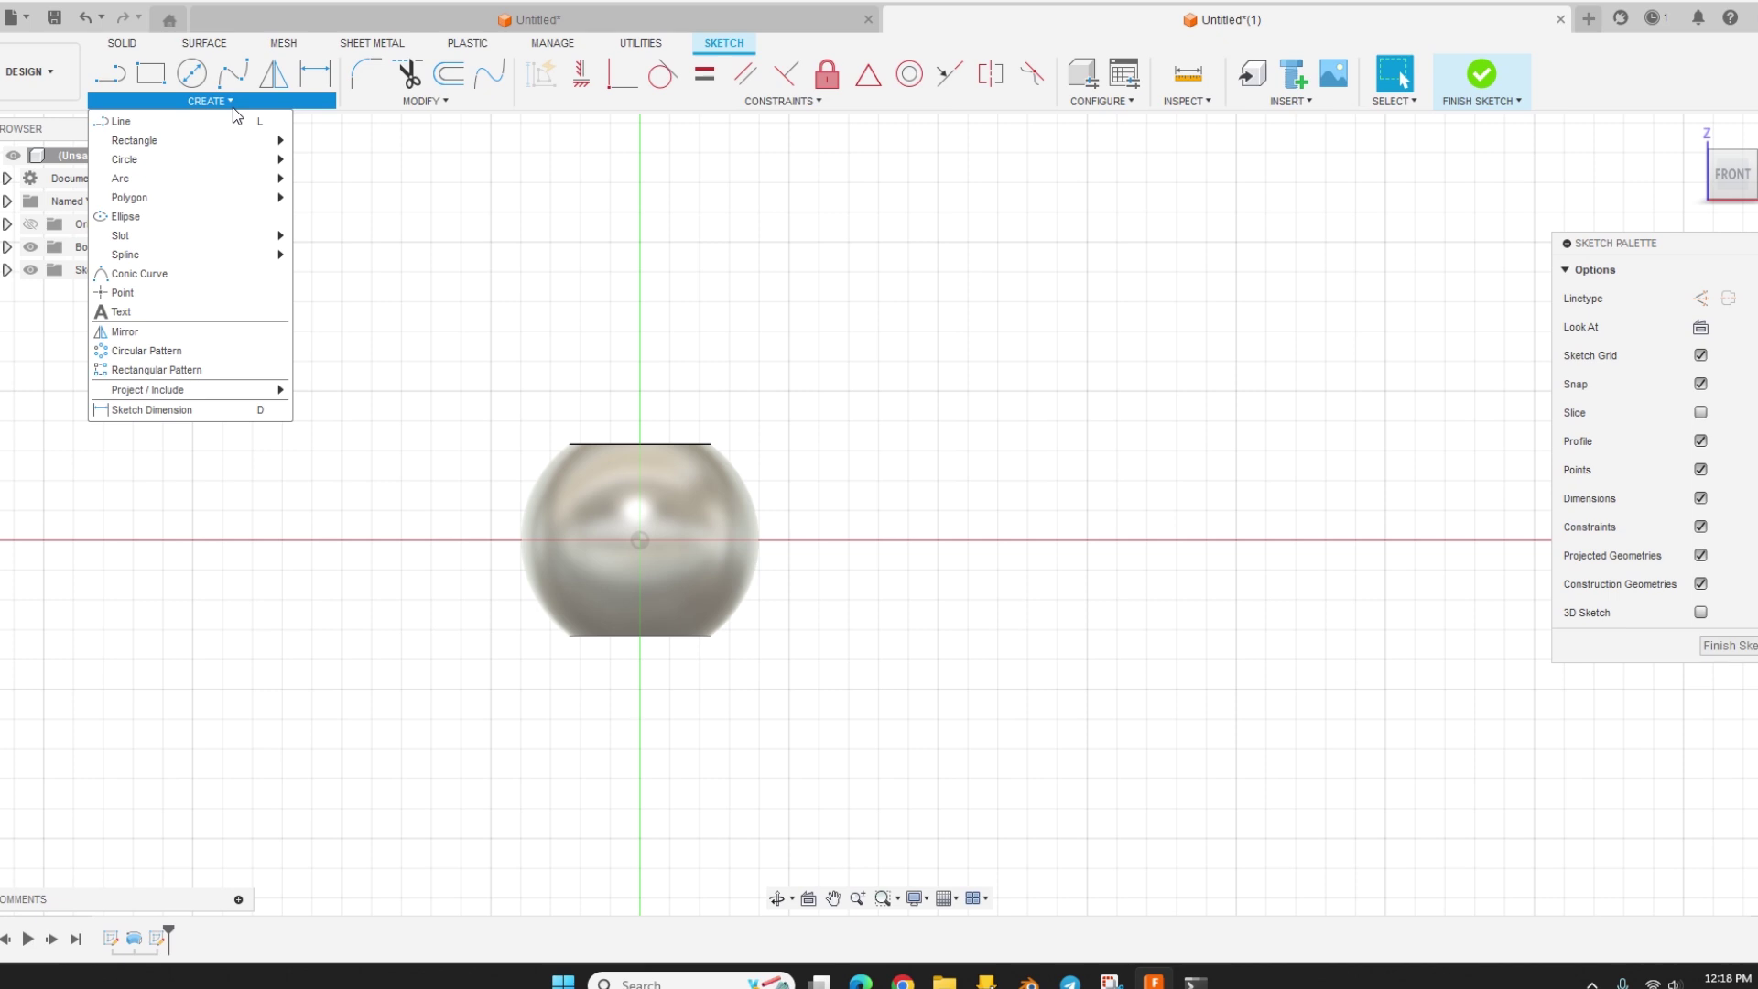
pyautogui.moveTo(184, 161)
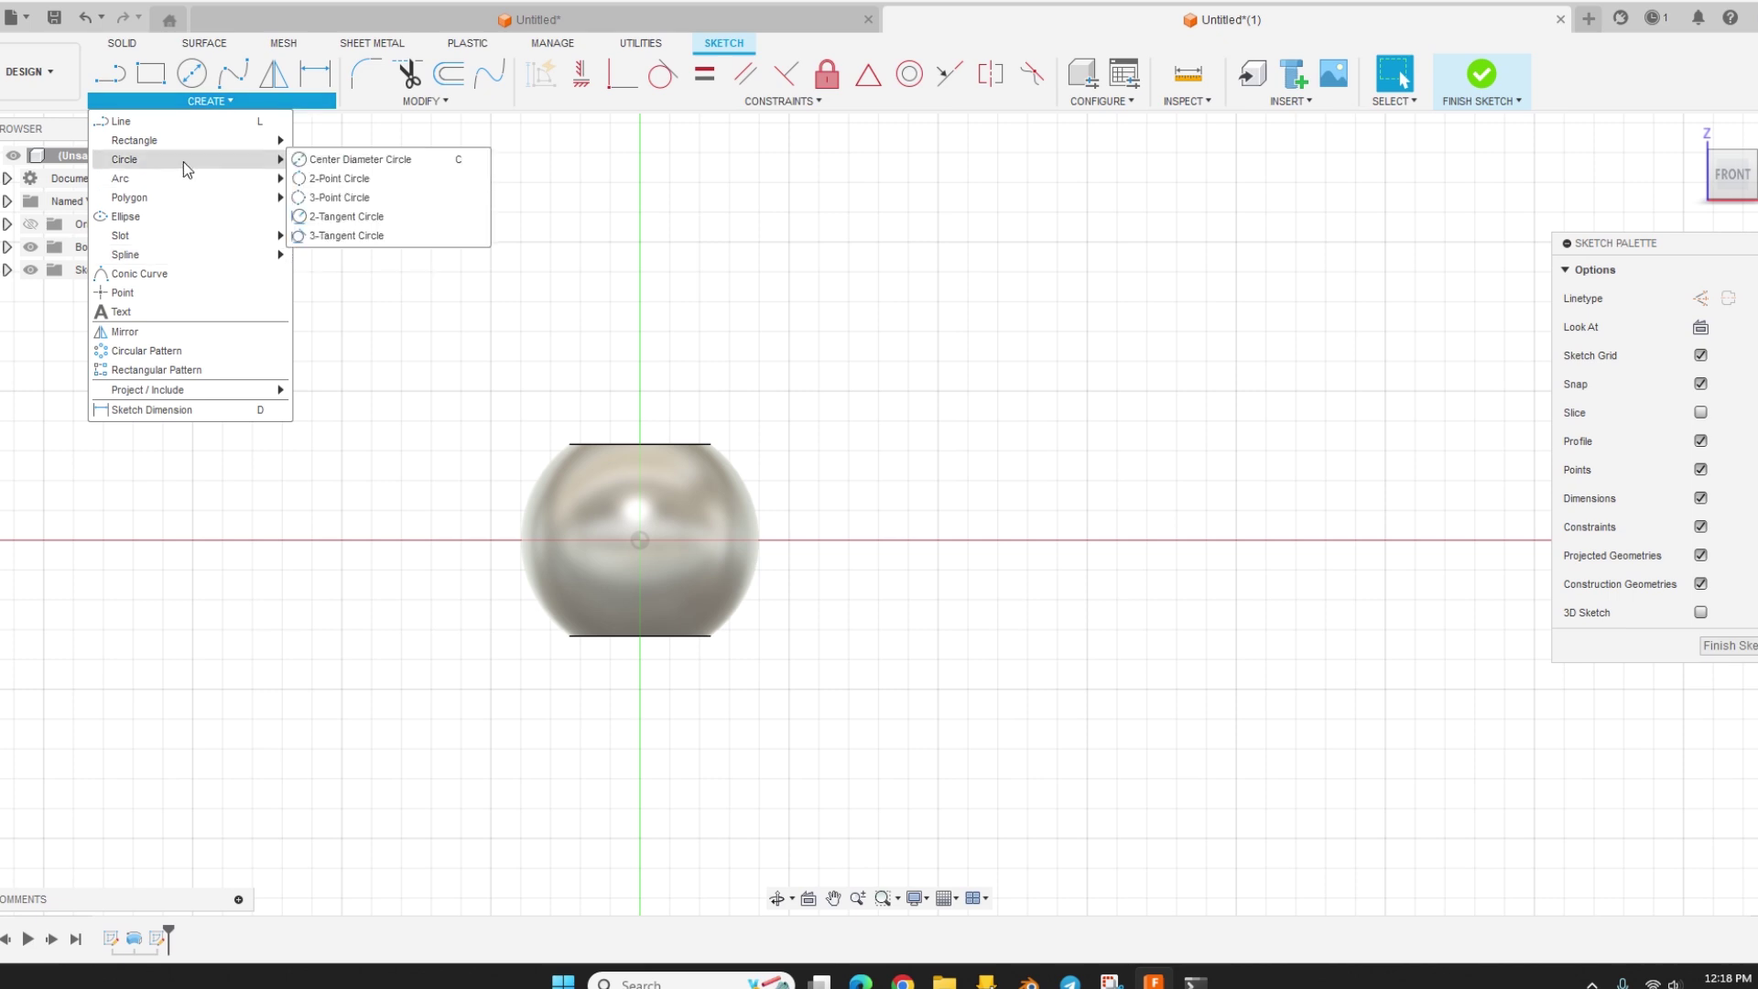
pyautogui.click(183, 217)
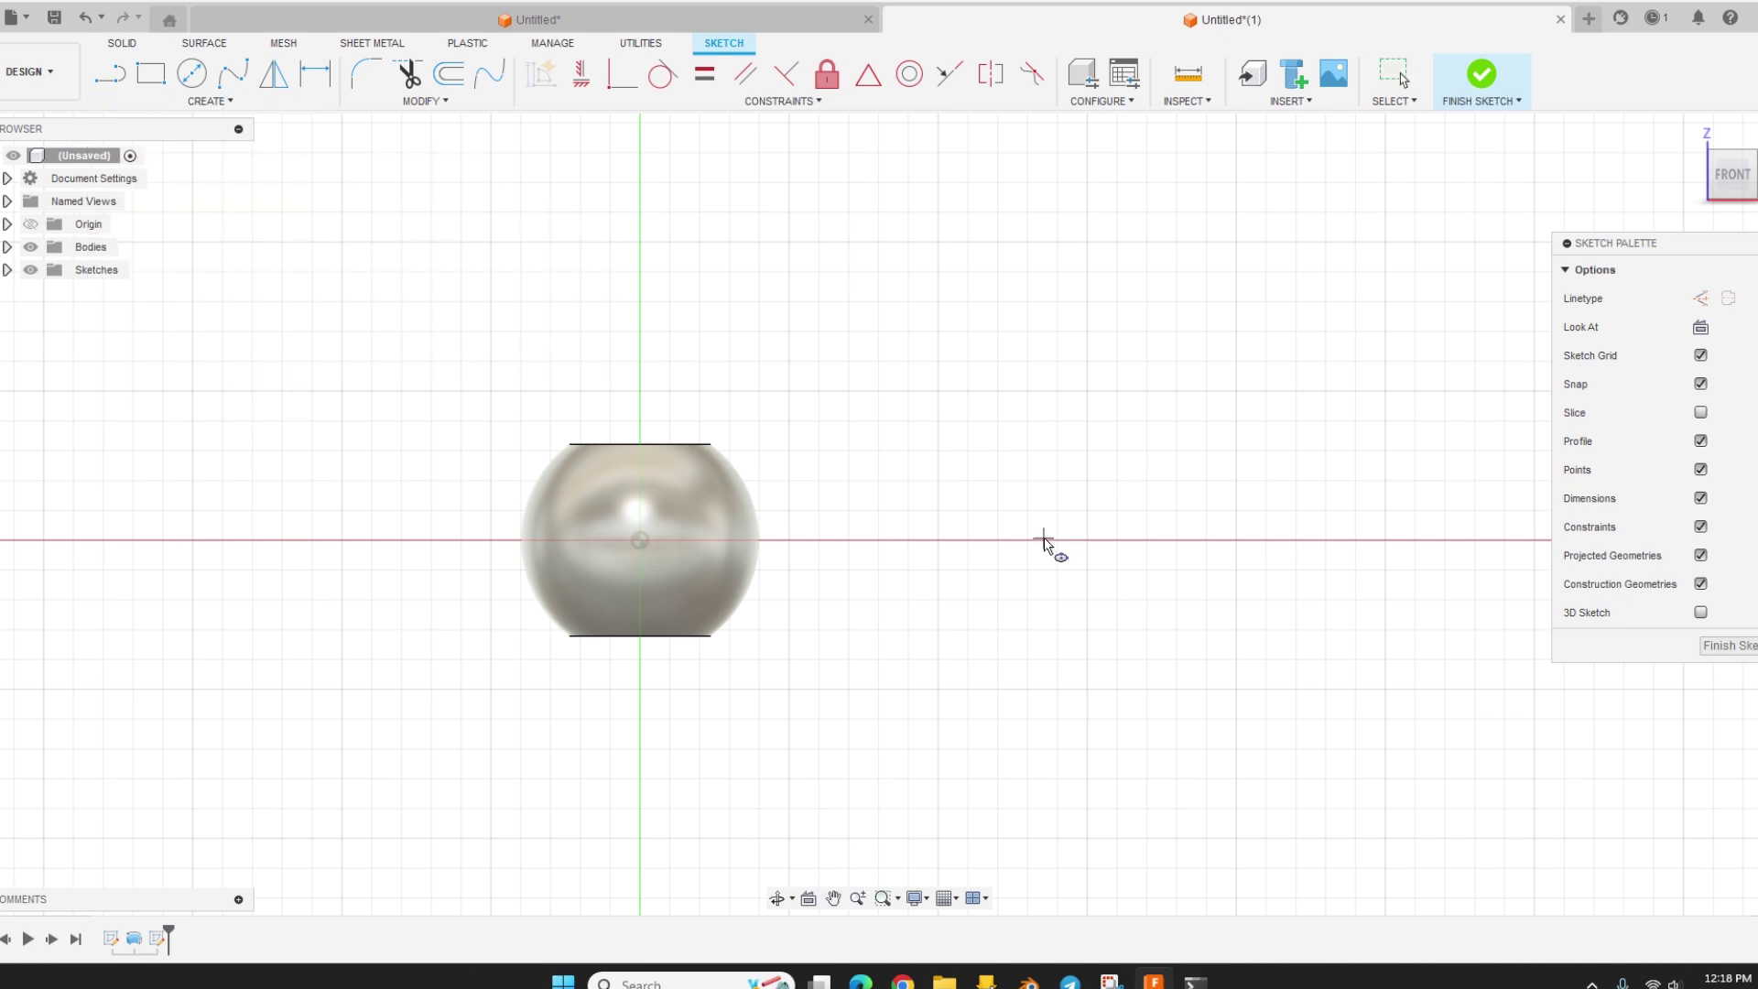
pyautogui.click(1058, 540)
pyautogui.click(1059, 423)
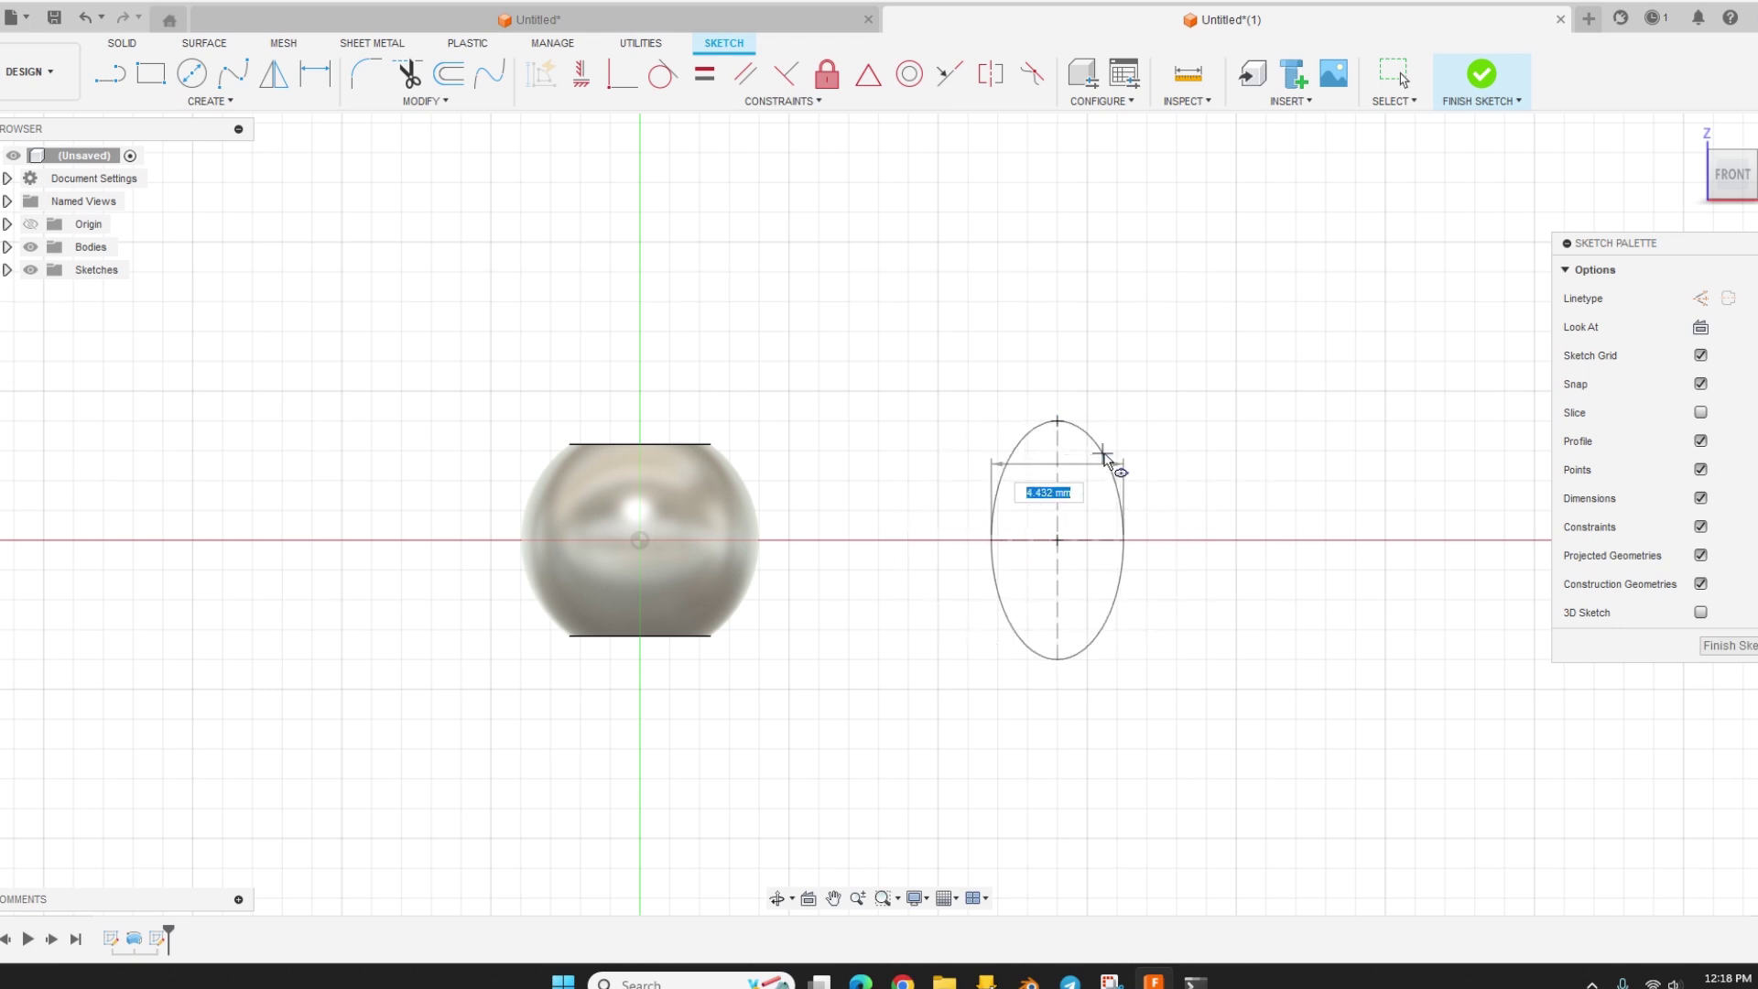
pyautogui.click(1110, 458)
pyautogui.press('Escape')
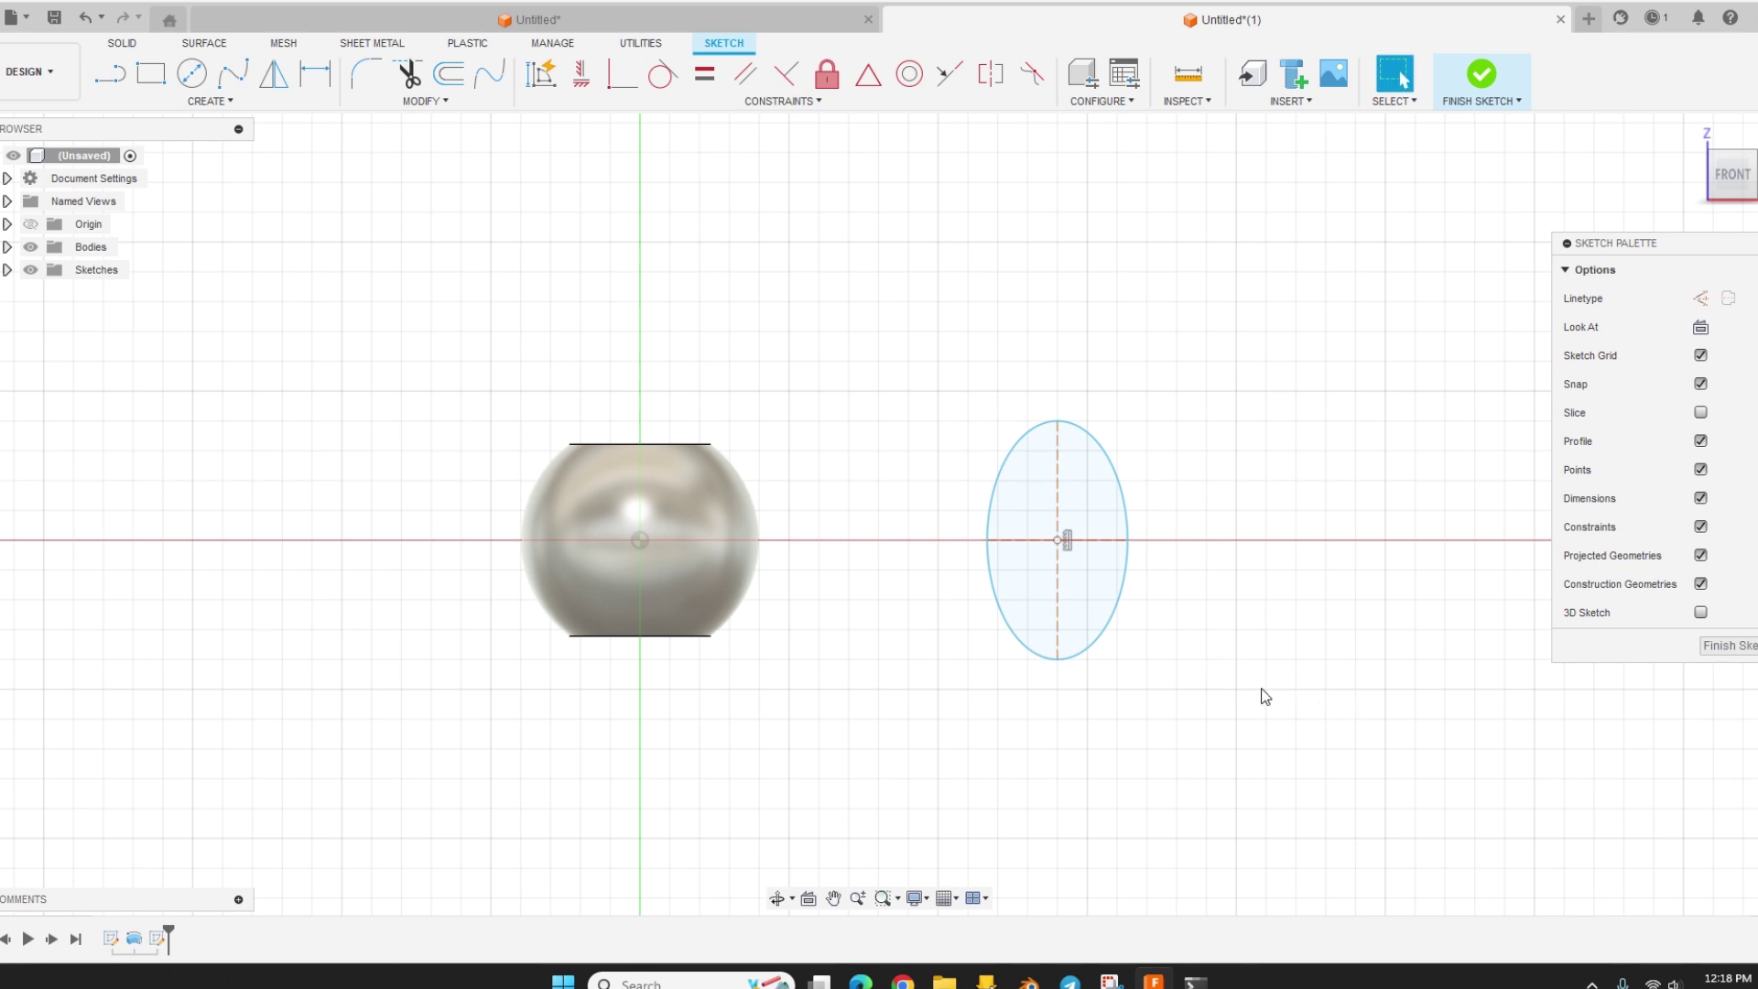
pyautogui.scroll(3, 1060, 669)
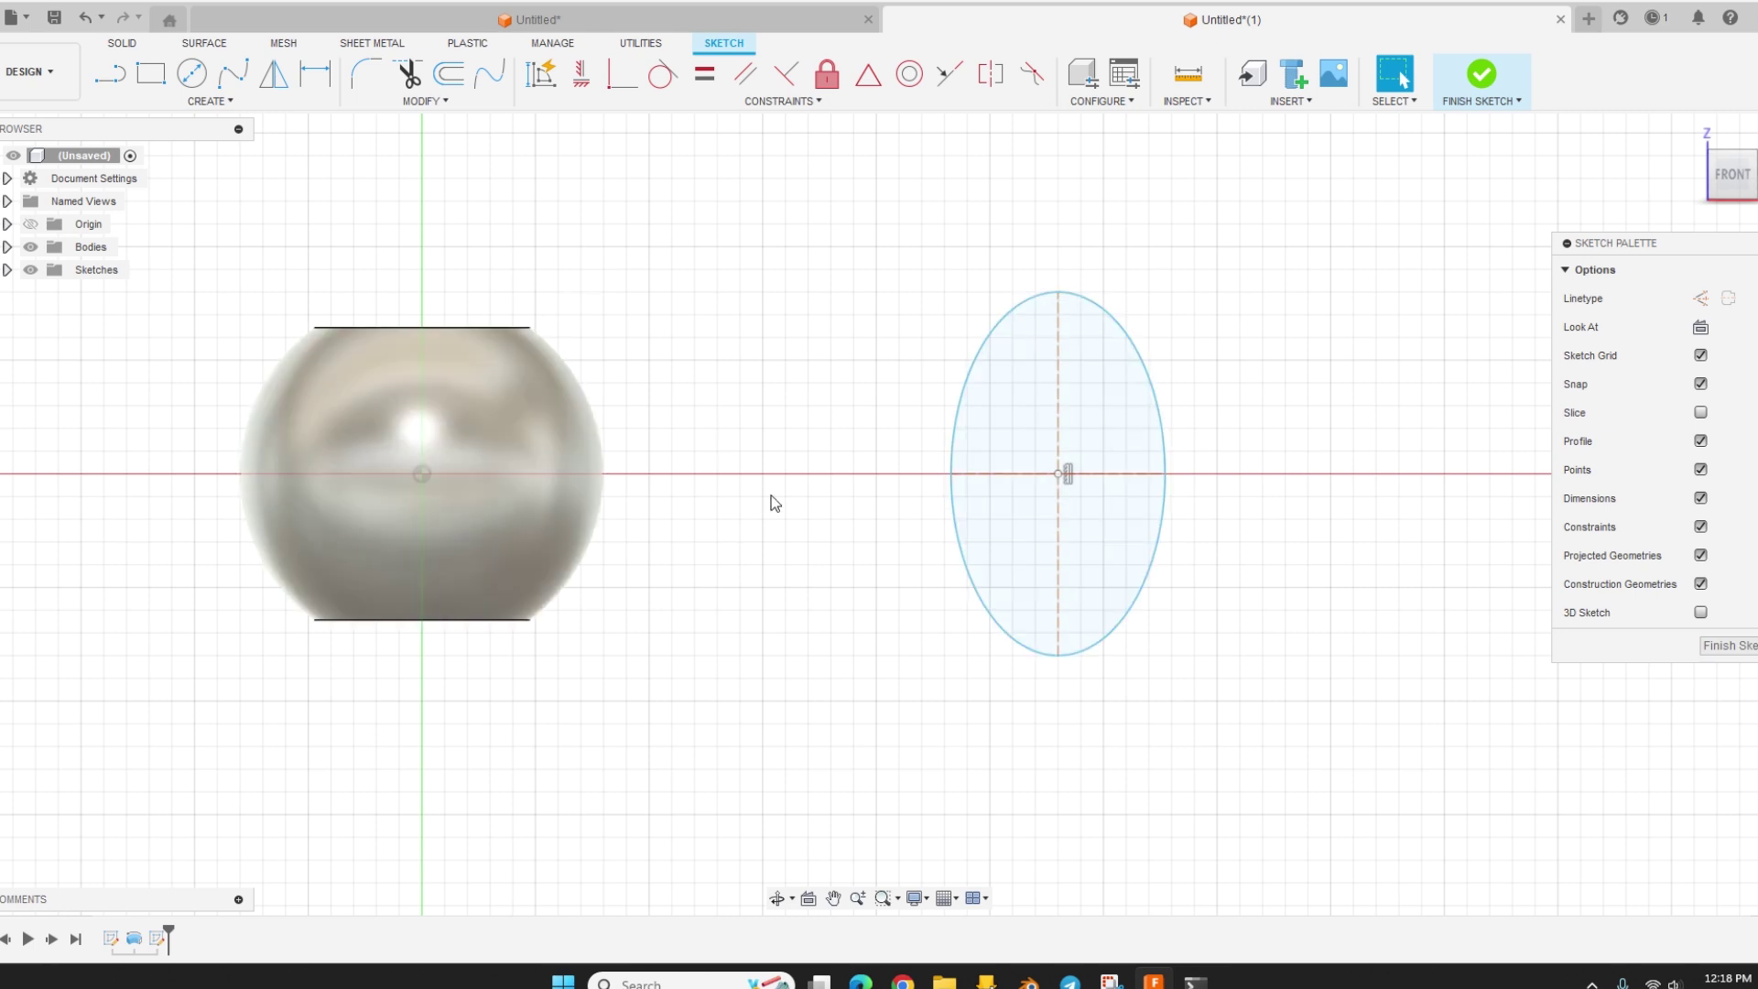
pyautogui.keyDown('shift'); pyautogui.moveTo(779, 494); pyautogui.dragTo(816, 573, button='middle'); pyautogui.keyUp('shift')
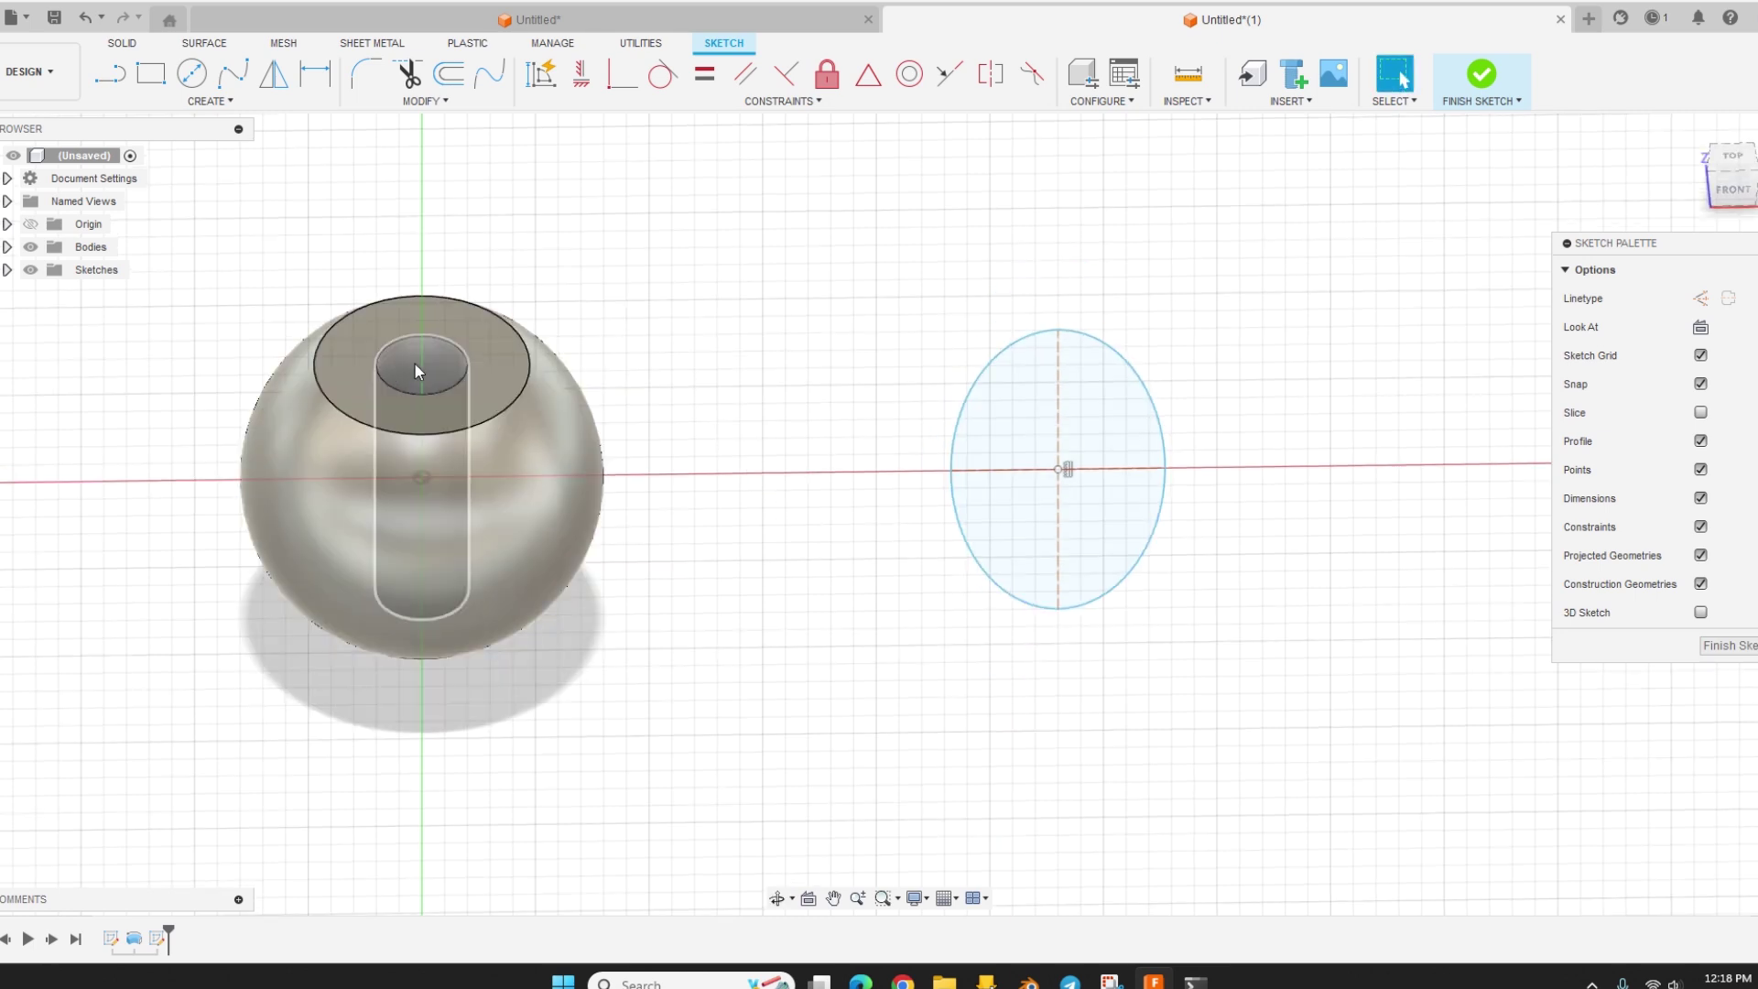
# Step: Finish the ellipse sketch and orbit to view the ellipse beside the bead
pyautogui.click(1477, 75)
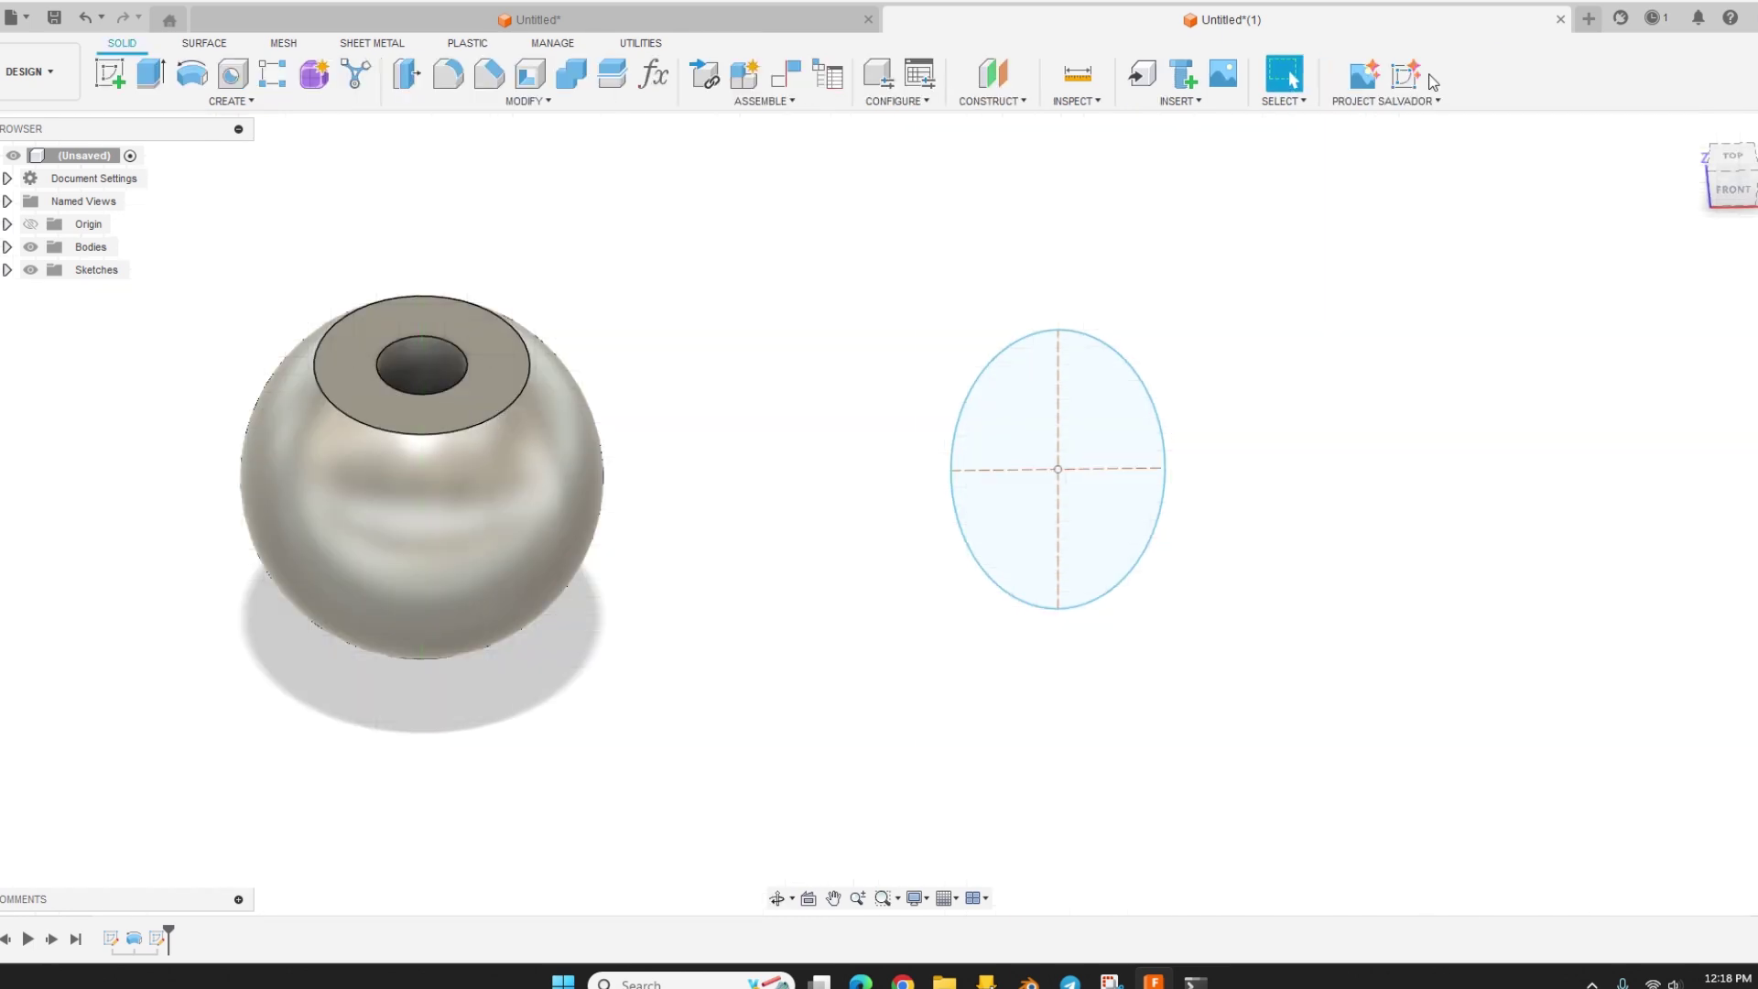
pyautogui.click(231, 101)
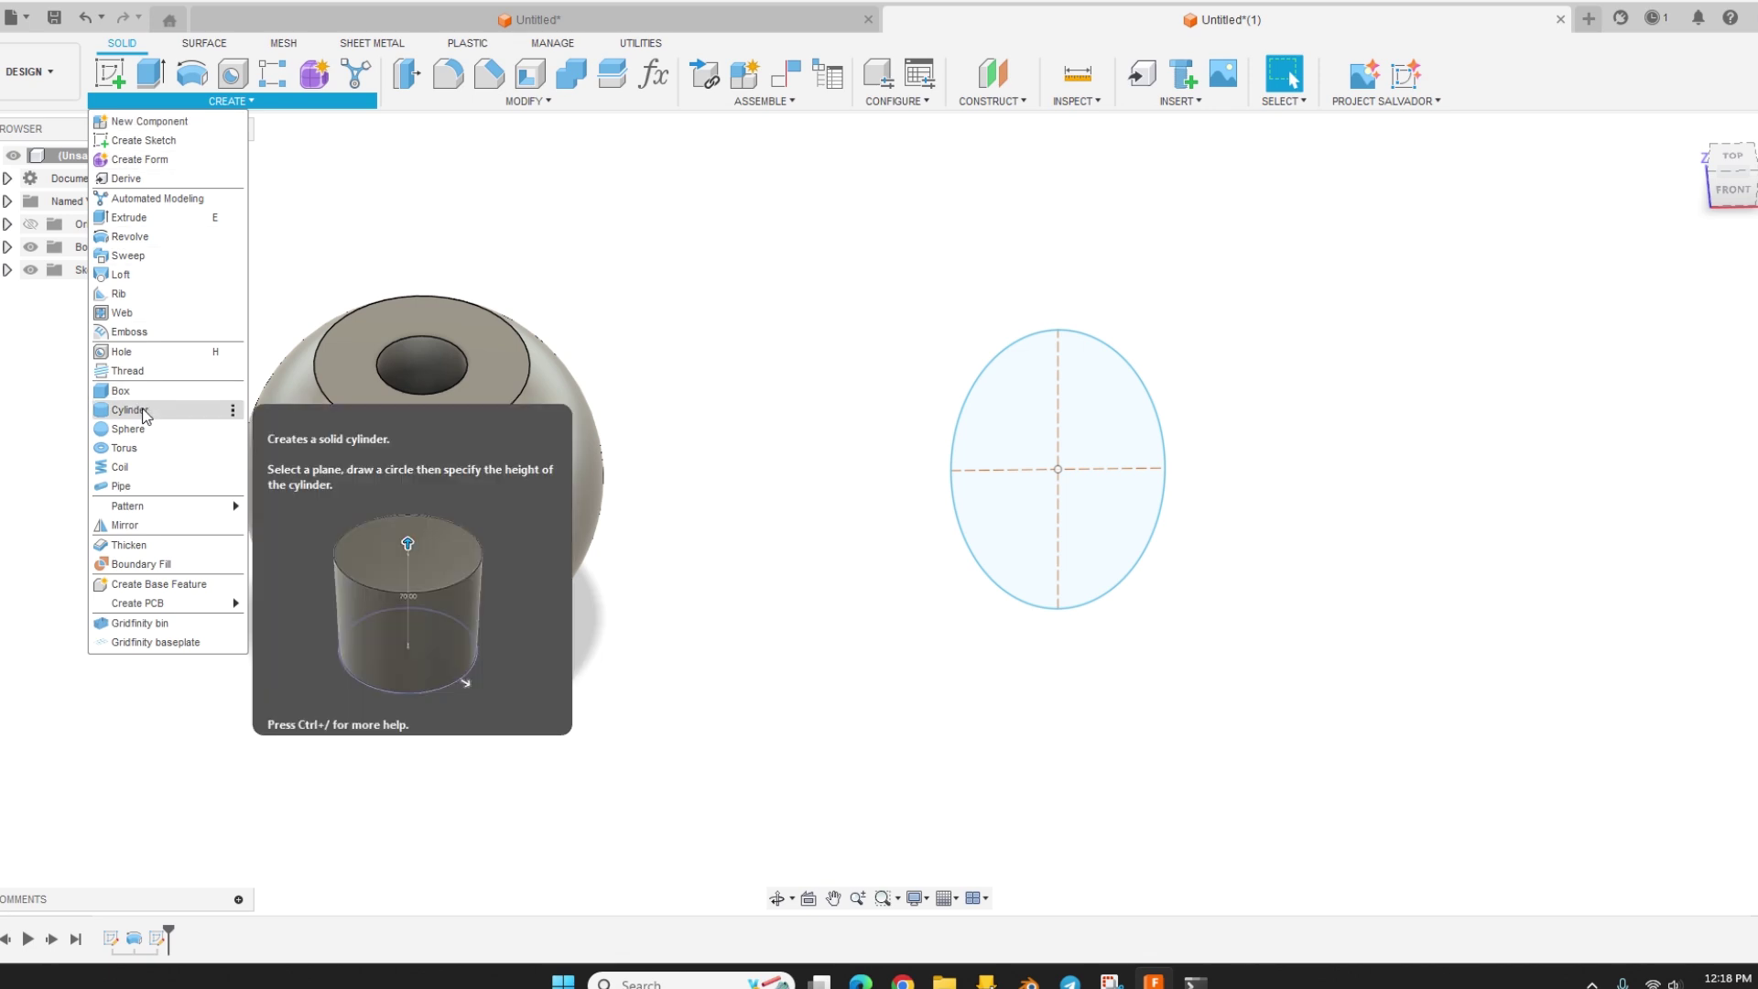
pyautogui.click(189, 410)
pyautogui.scroll(-3, 831, 543)
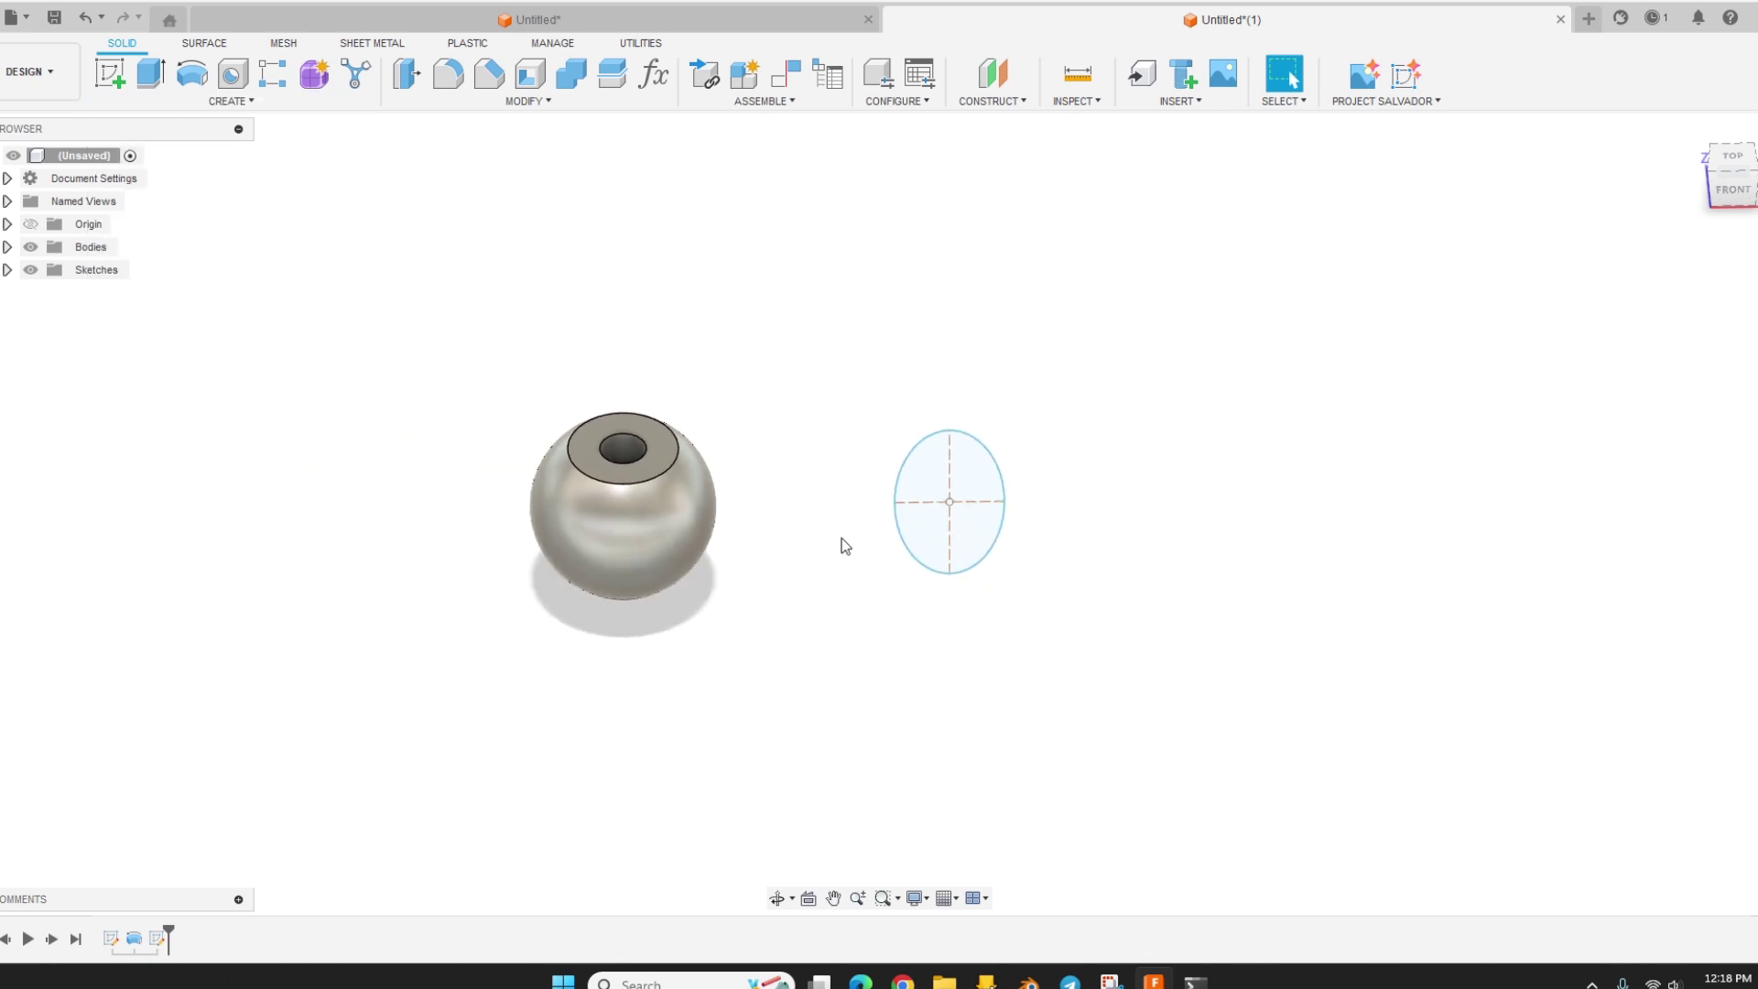
pyautogui.moveTo(811, 612)
pyautogui.keyDown('shift'); pyautogui.mouseDown(button='middle')
pyautogui.moveTo(1026, 558)
pyautogui.moveTo(1123, 562)
pyautogui.moveTo(860, 577)
pyautogui.moveTo(809, 538)
pyautogui.moveTo(793, 586)
pyautogui.moveTo(840, 601)
pyautogui.mouseUp(button='middle'); pyautogui.keyUp('shift')
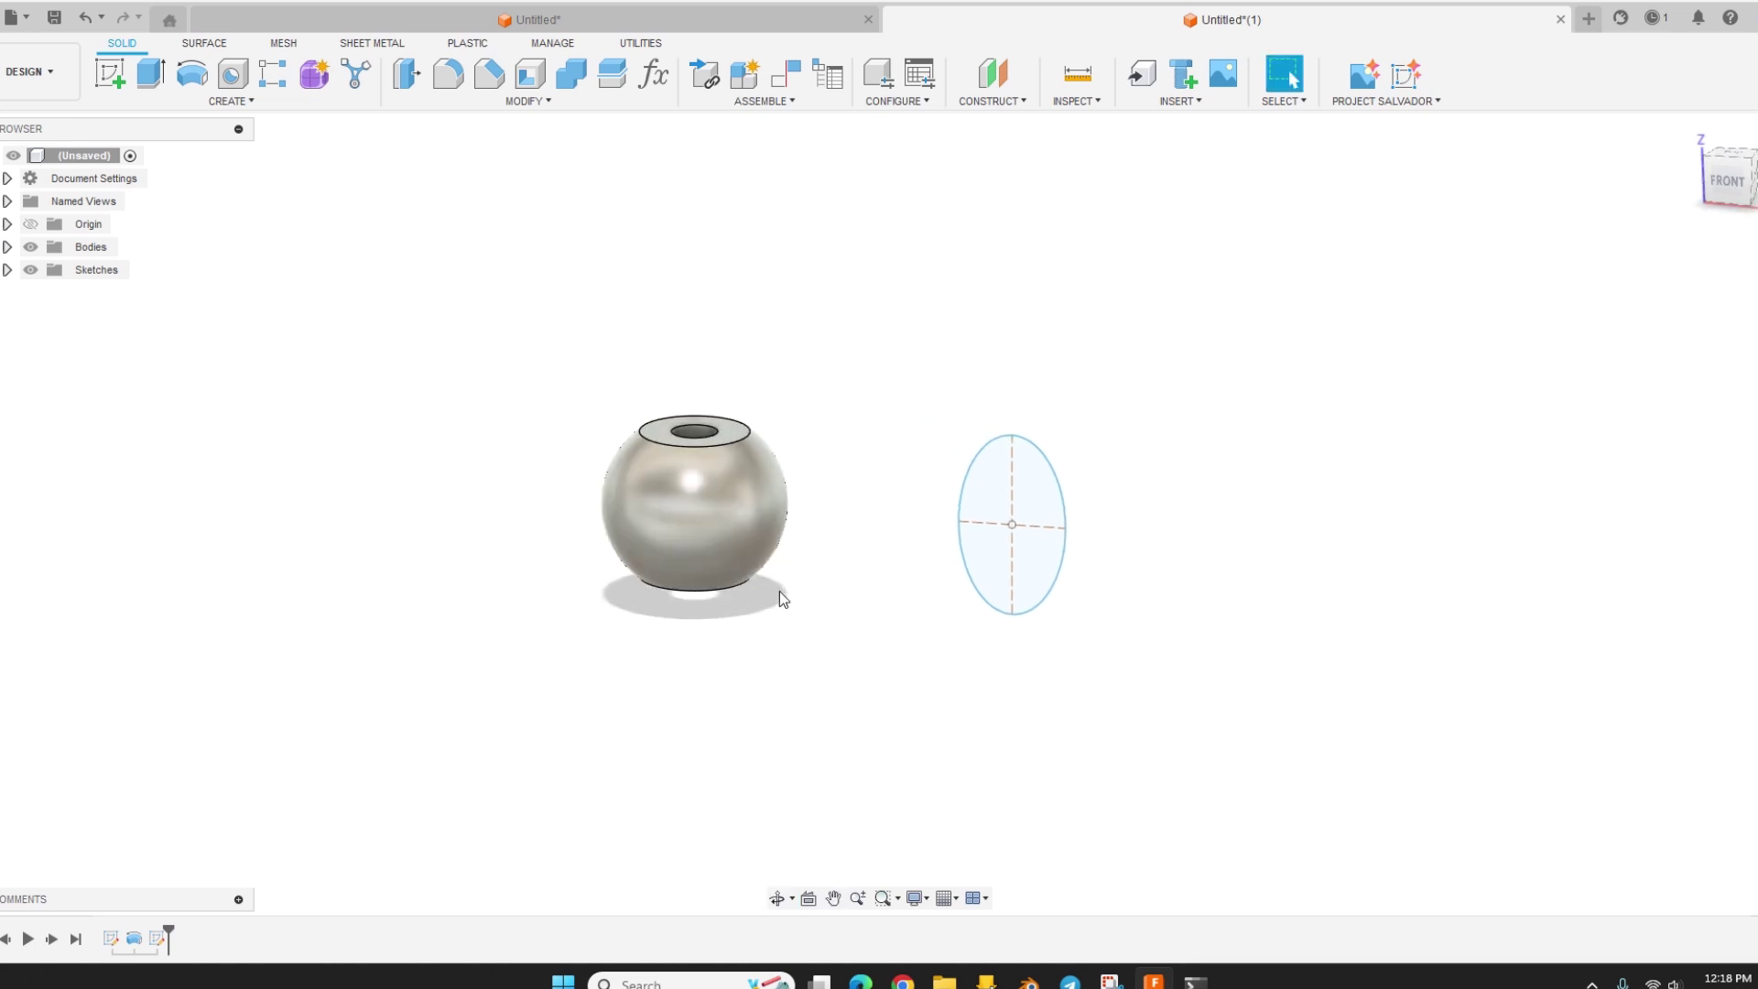
pyautogui.keyDown('shift'); pyautogui.moveTo(749, 668); pyautogui.dragTo(757, 573, button='middle'); pyautogui.keyUp('shift')
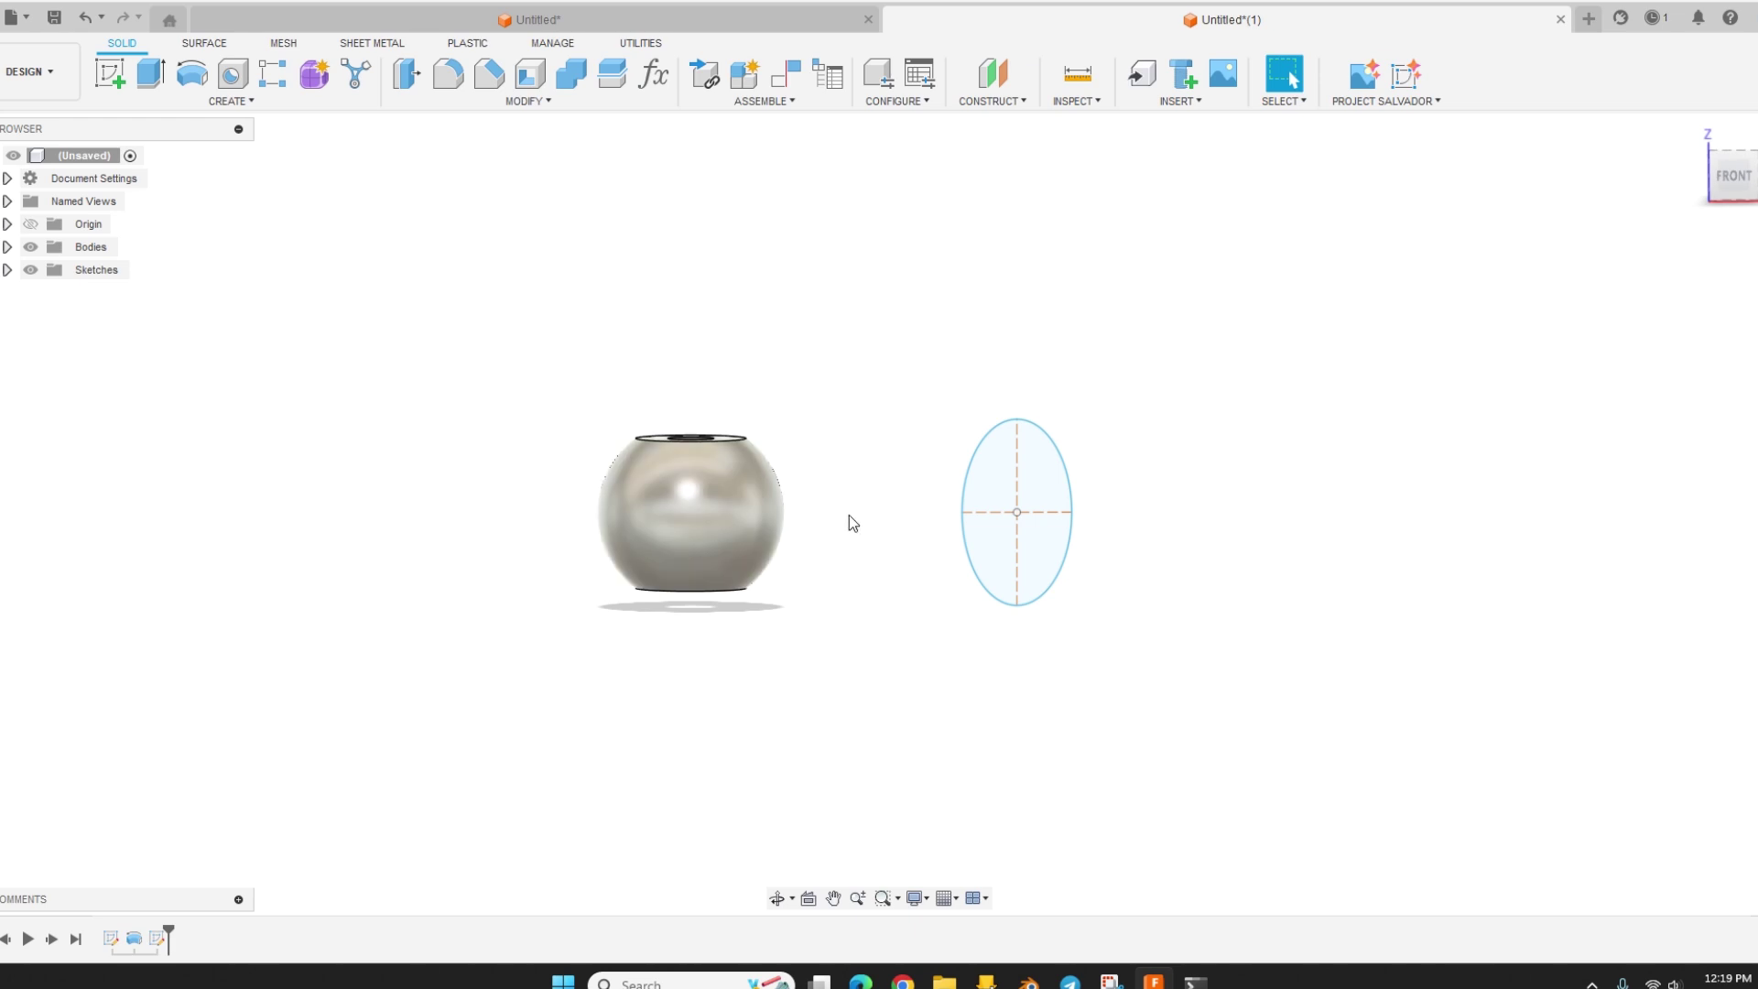
pyautogui.keyDown('shift'); pyautogui.moveTo(861, 492); pyautogui.dragTo(863, 520, button='middle'); pyautogui.keyUp('shift')
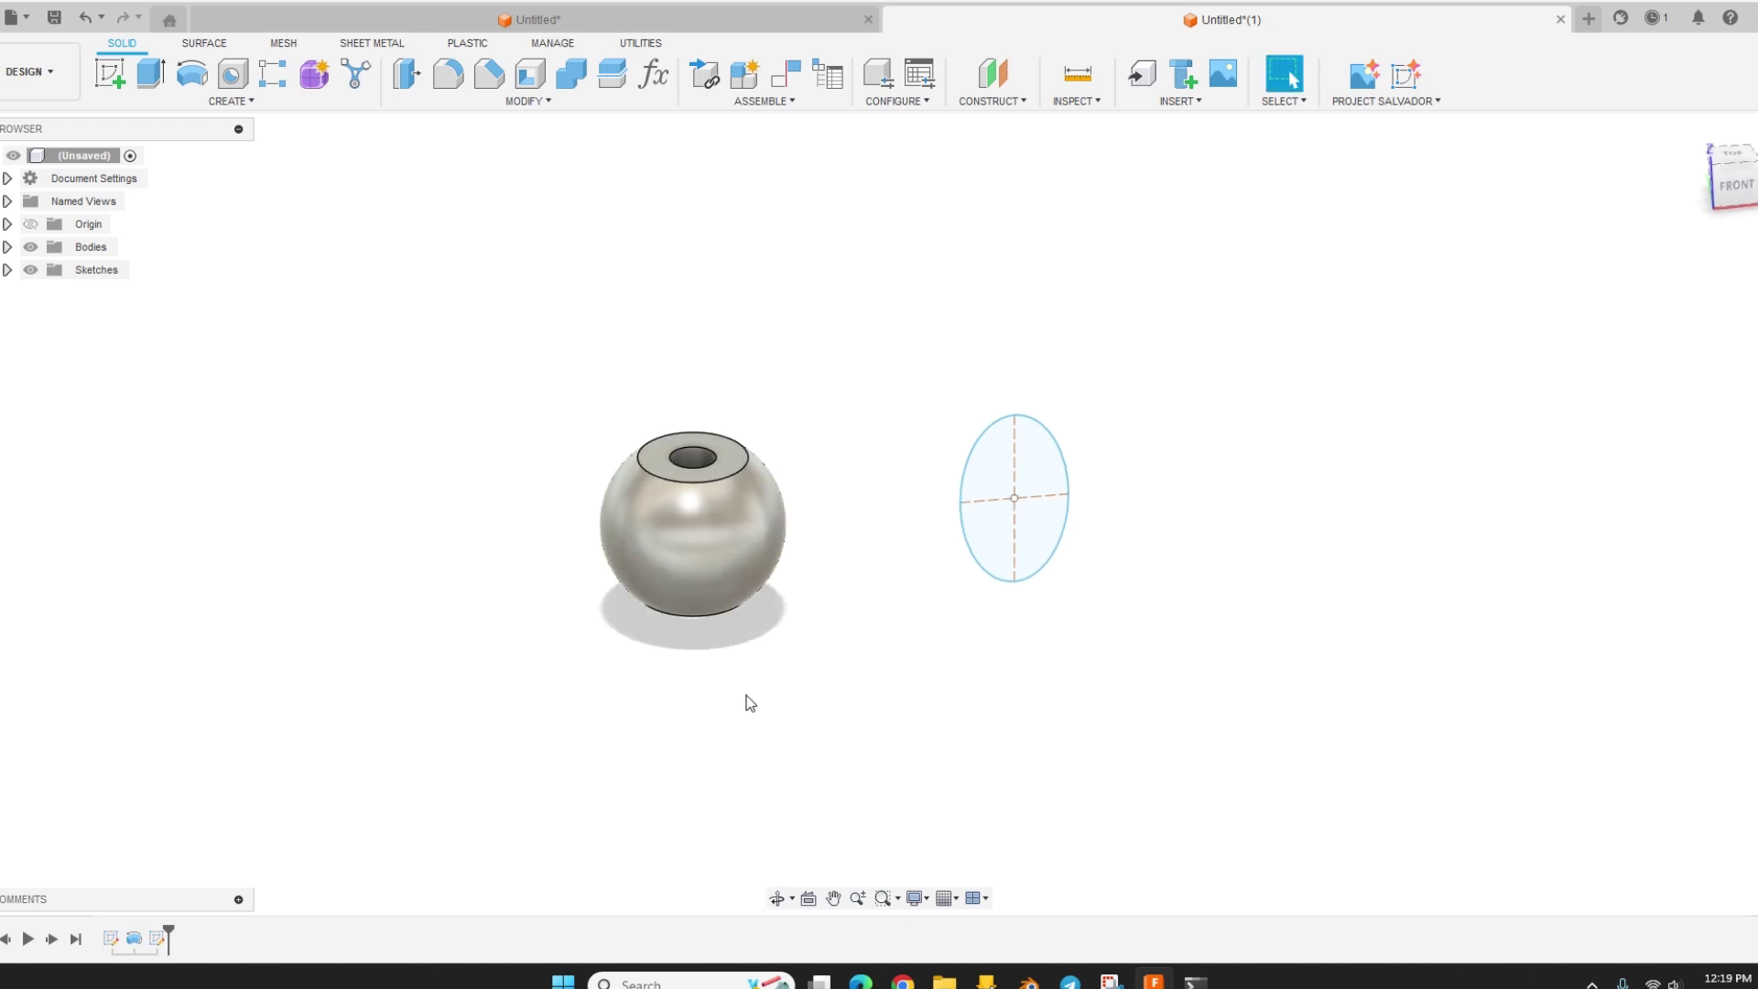